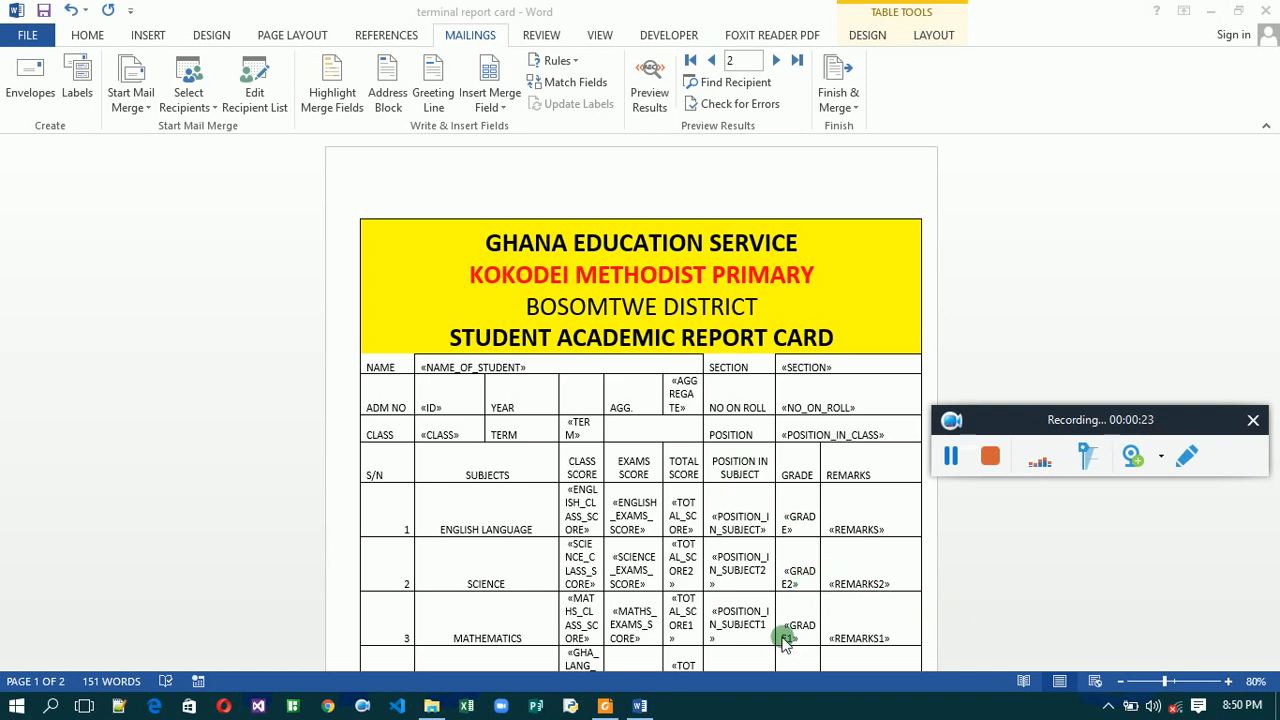
Review the report card template's merge fields from the header down to the head teacher remarks, and go to the first recipient record.
{"action": "left_click", "coordinate": [1176, 590]}
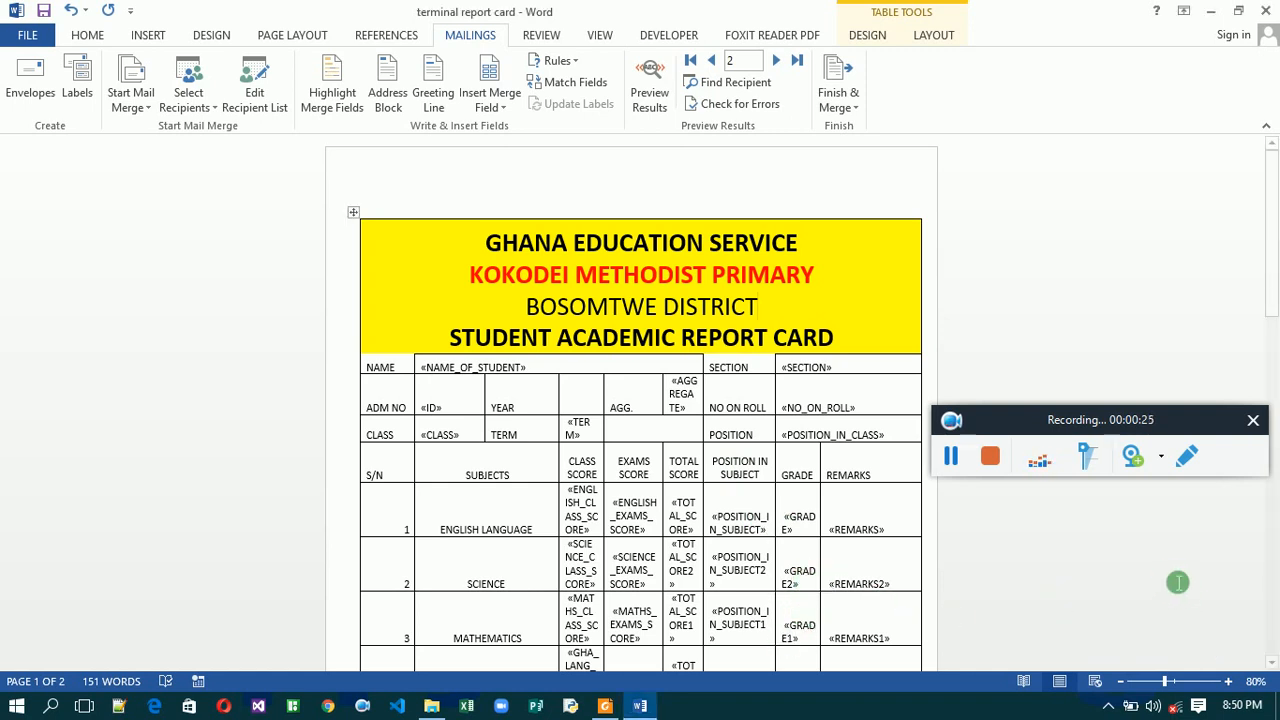
{"action": "left_click_drag", "start_coordinate": [1168, 420], "coordinate": [1189, 451]}
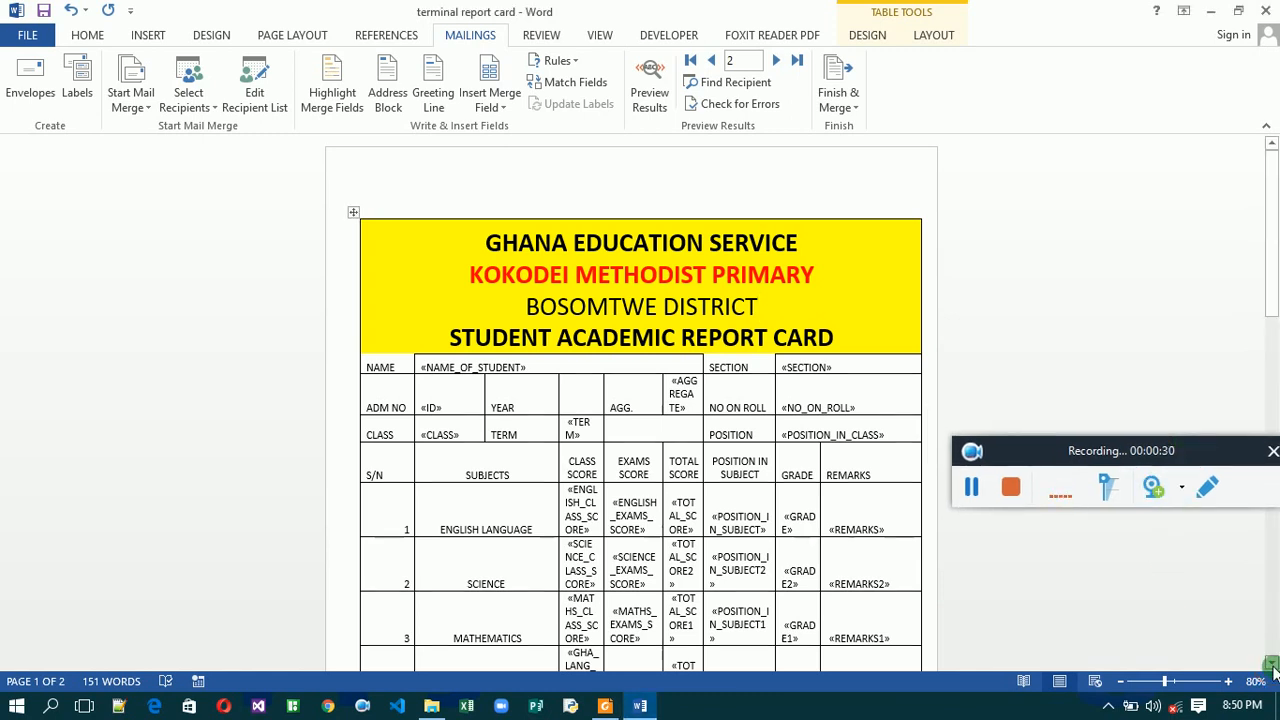
{"action": "left_click", "coordinate": [1271, 665]}
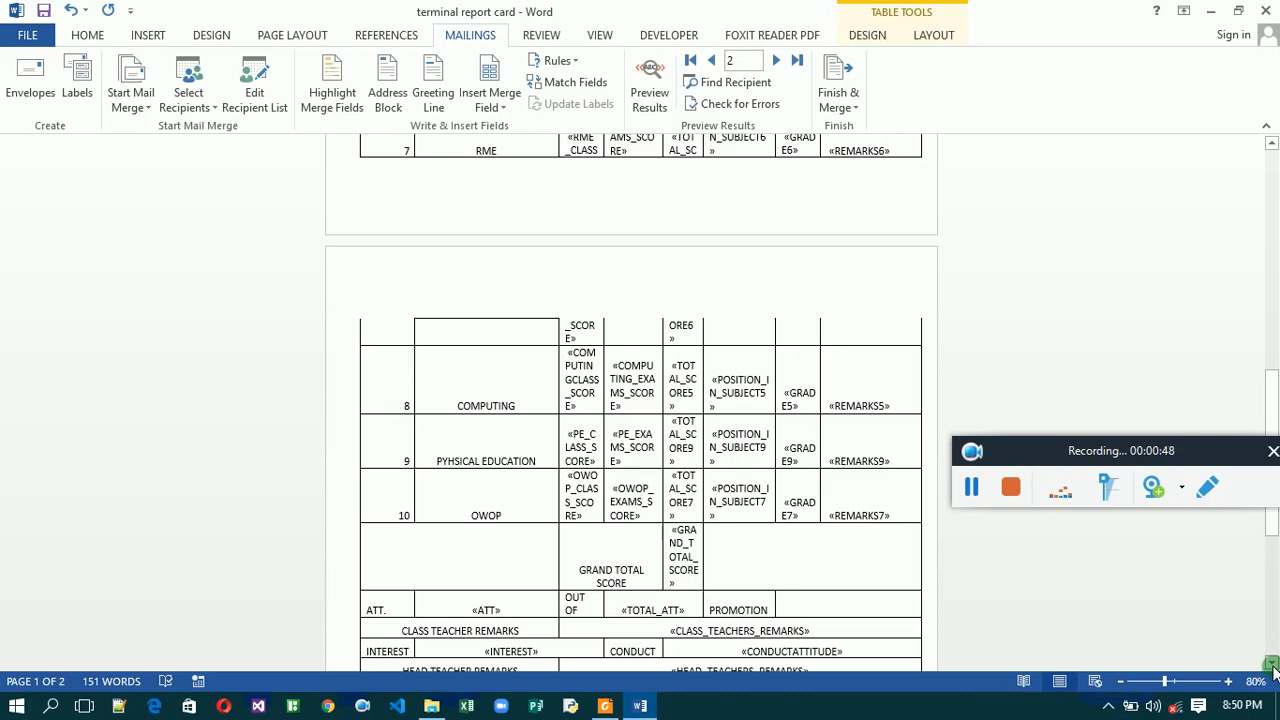
{"action": "left_click", "coordinate": [1269, 666]}
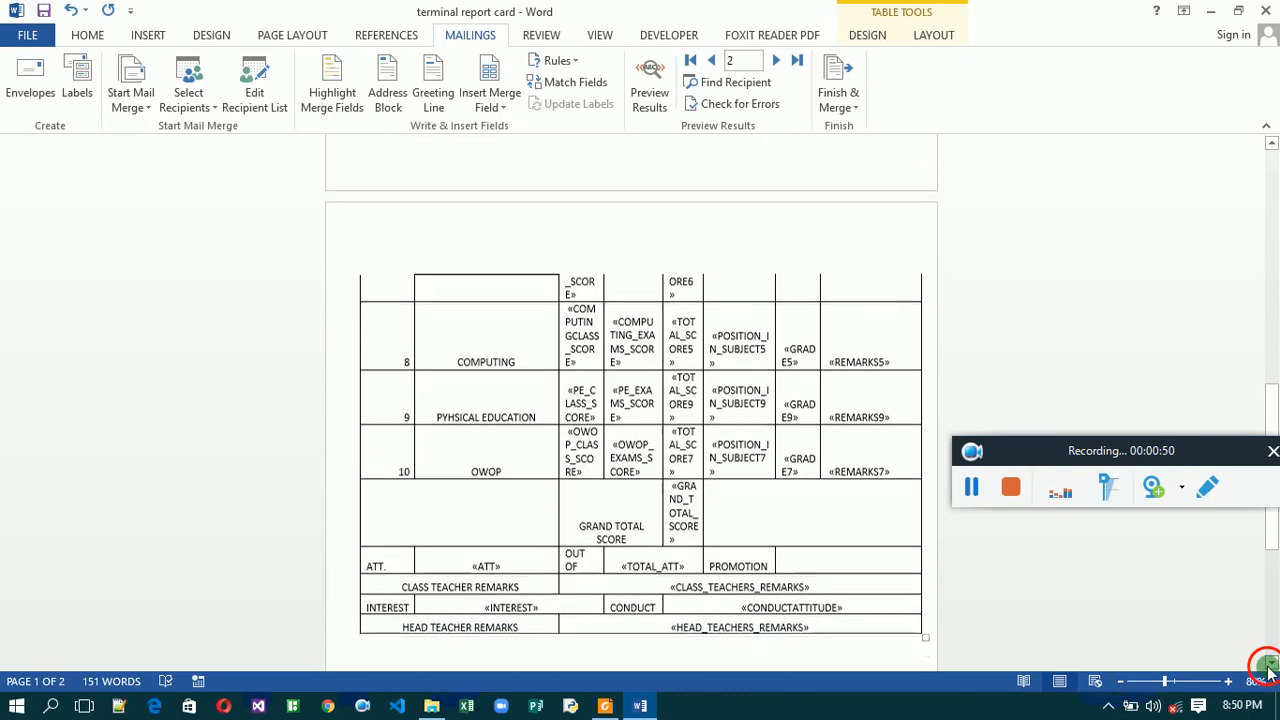
{"action": "left_click", "coordinate": [1269, 666]}
{"action": "left_click", "coordinate": [1269, 666]}
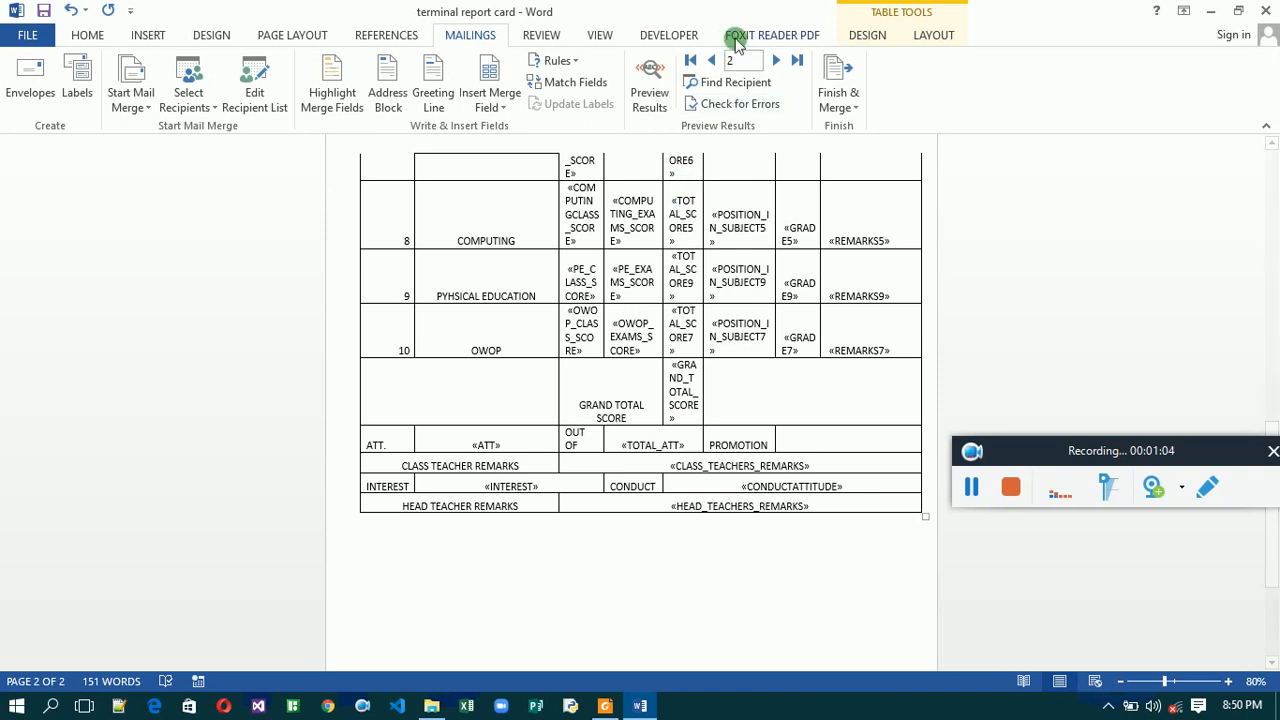
{"action": "left_click", "coordinate": [716, 61]}
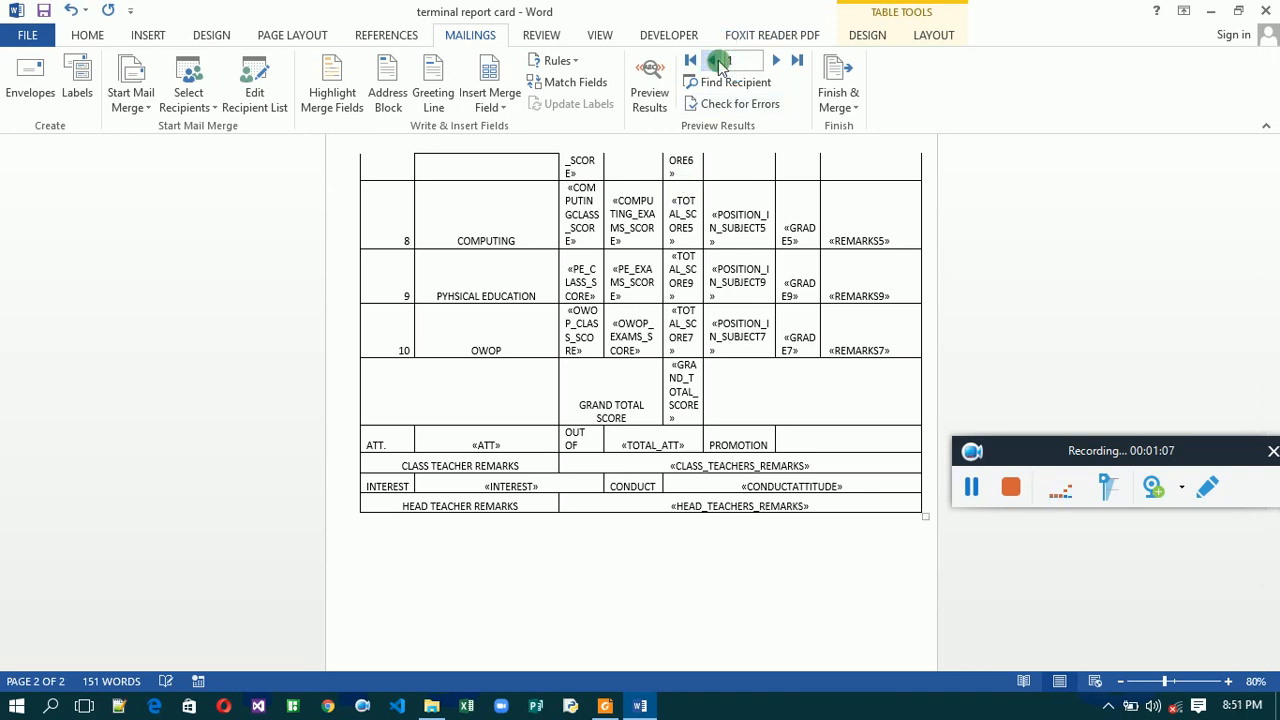
{"action": "left_click", "coordinate": [1270, 143]}
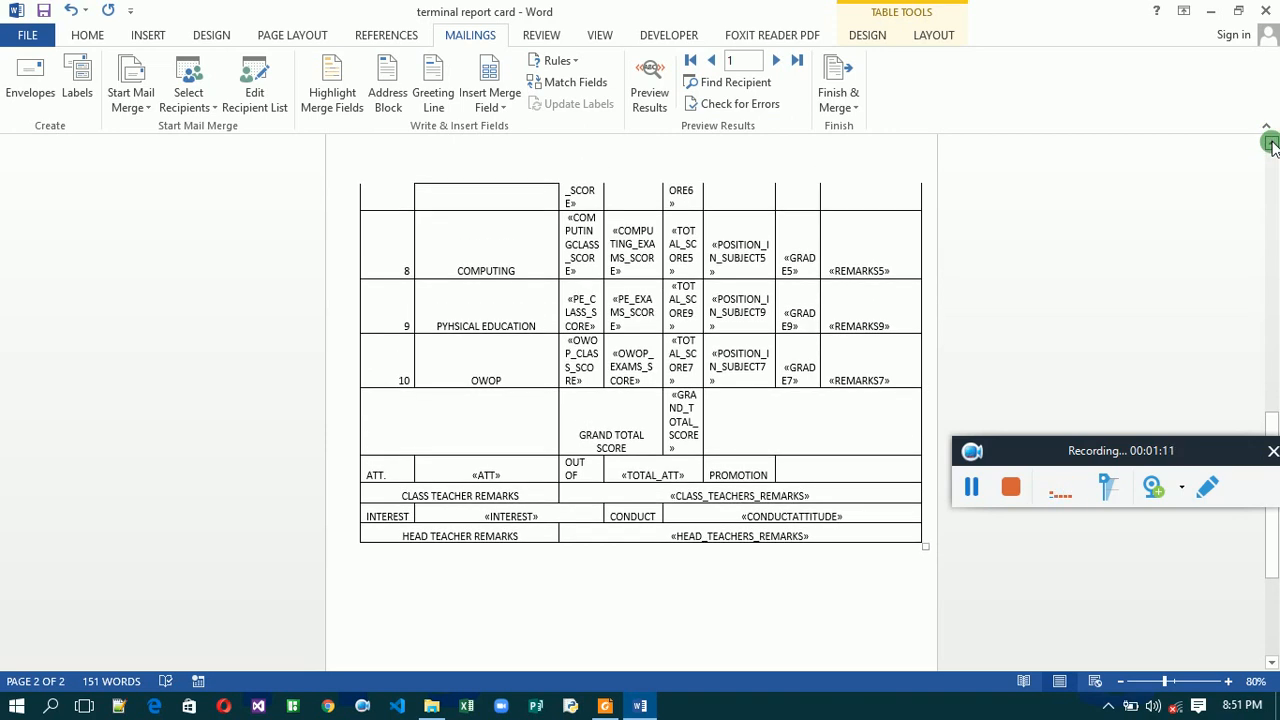
{"action": "left_click_drag", "start_coordinate": [1270, 143], "coordinate": [1273, 168]}
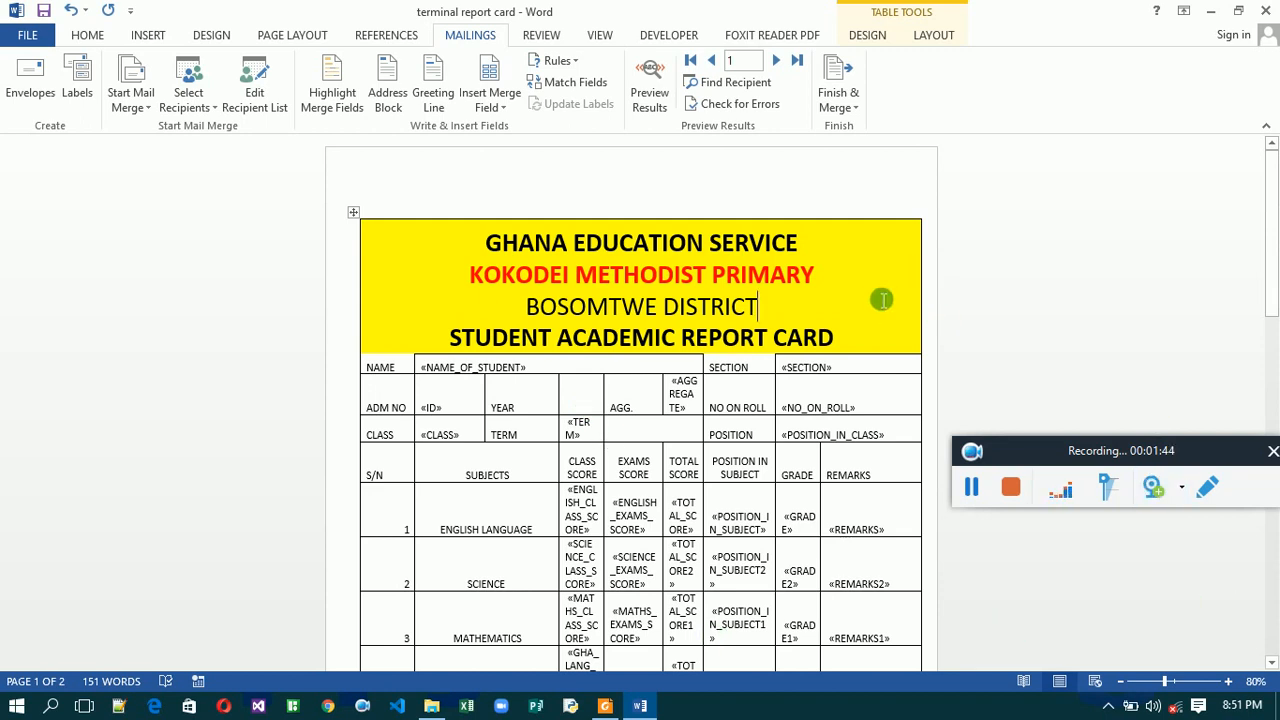
Close the terminal report card document with its changes saved, and open the SBA TRAINING TEMPLATE workbook in Excel.
{"action": "left_click", "coordinate": [1268, 20]}
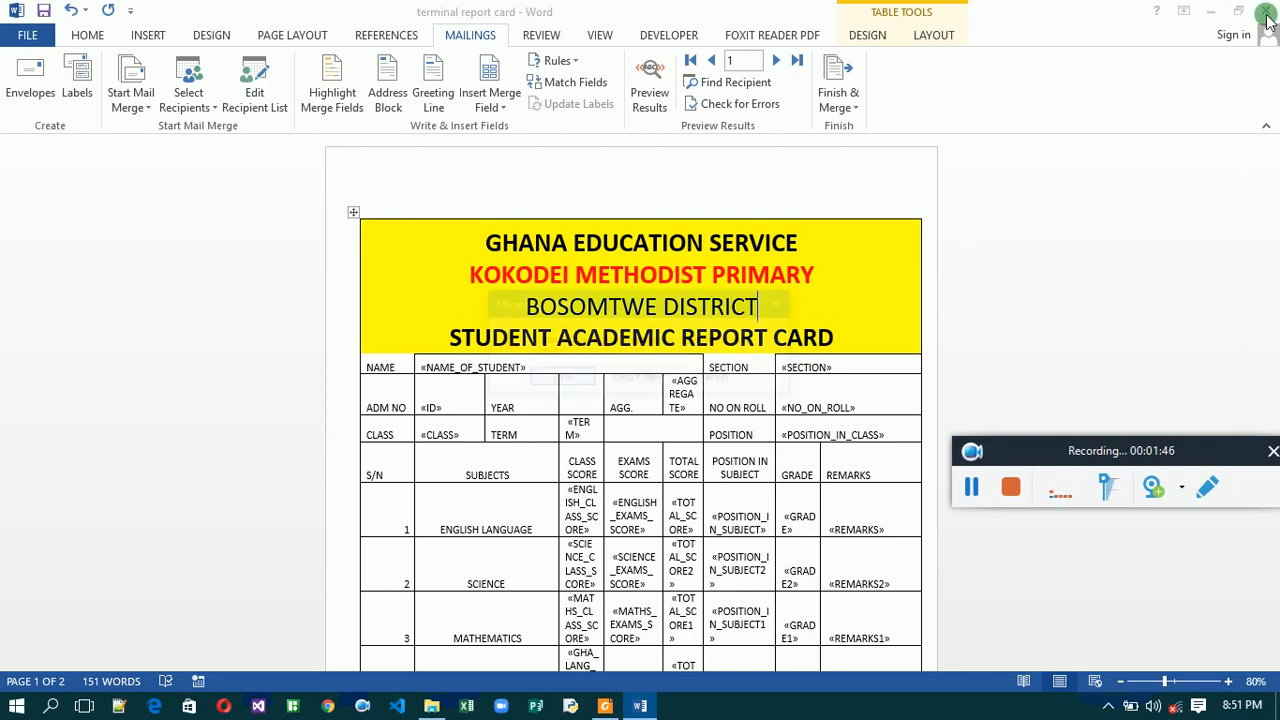
{"action": "left_click", "coordinate": [563, 378]}
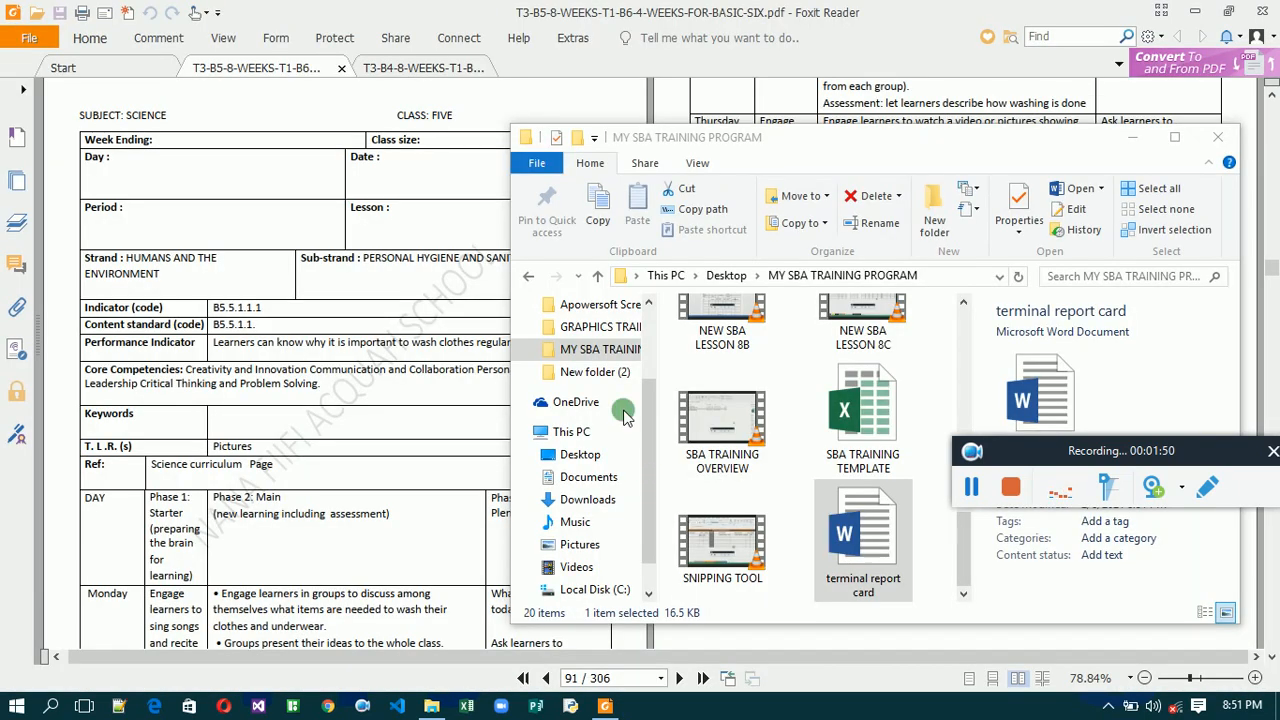
{"action": "left_click", "coordinate": [873, 426]}
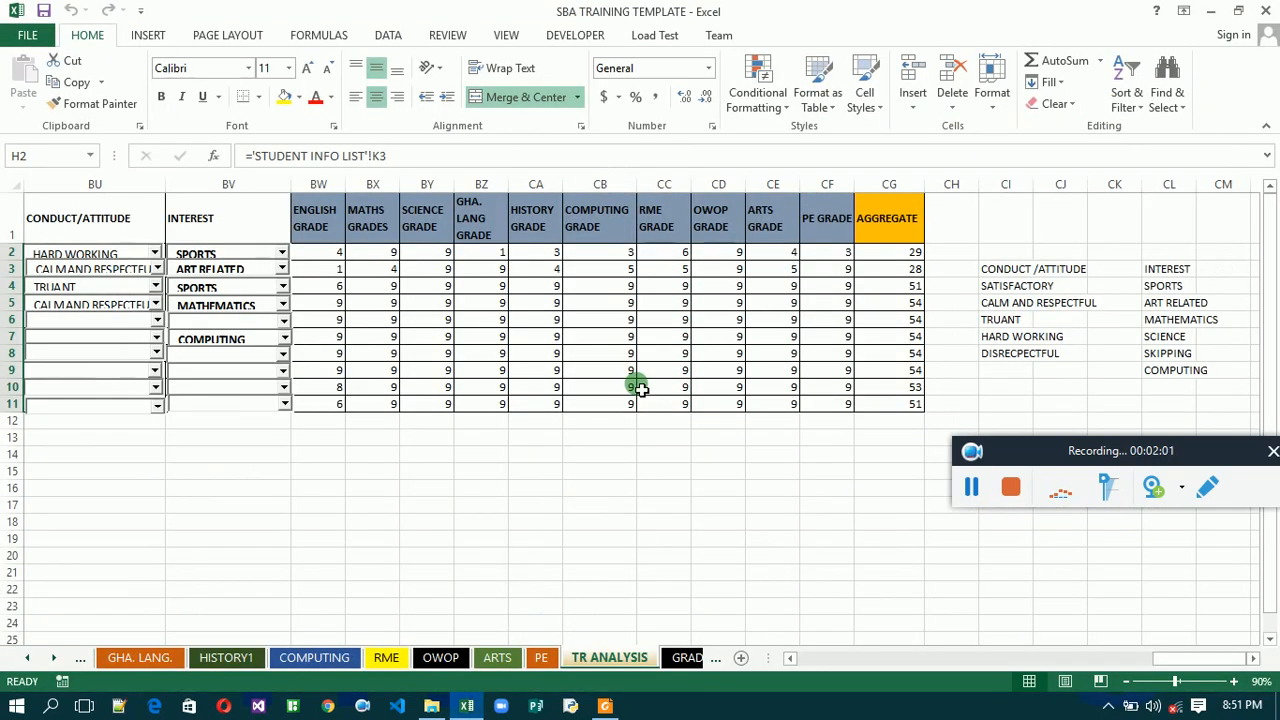
Add the header YEAR in cell CH1, beside the AGGREGATE column of the TR ANALYSIS sheet.
{"action": "left_click", "coordinate": [953, 218]}
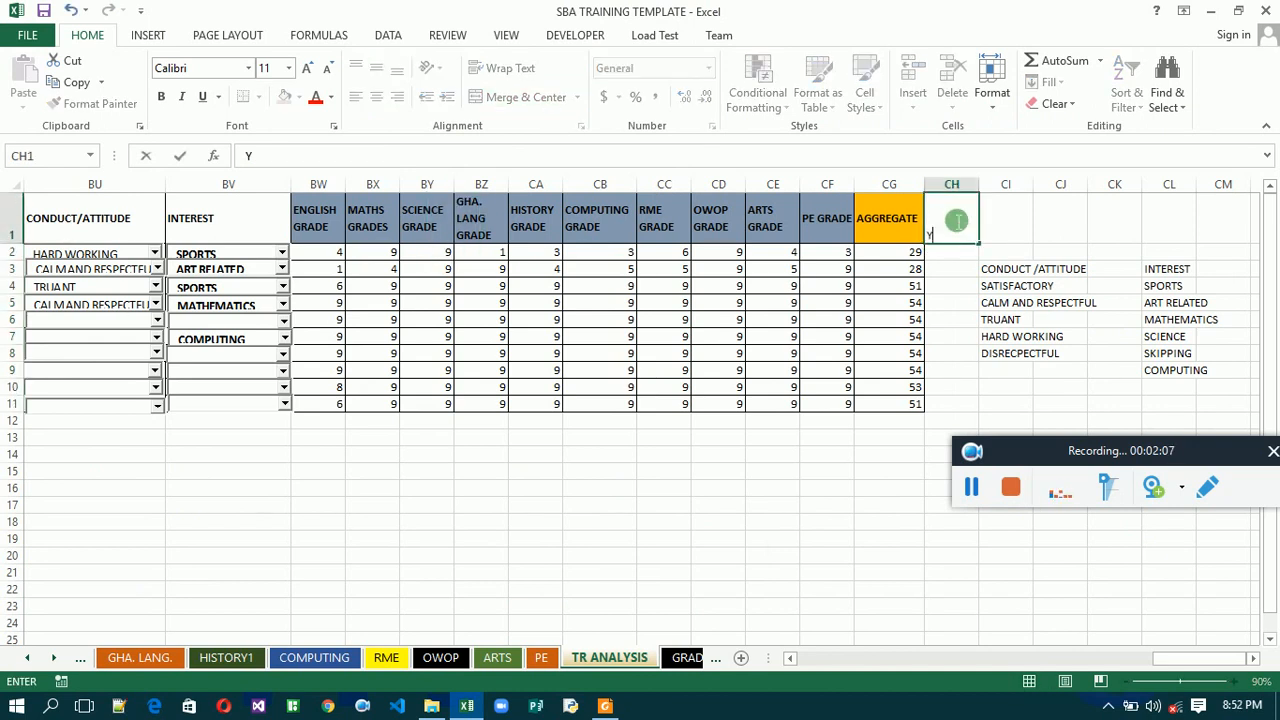
{"action": "type", "text": "YRar"}
{"action": "key", "text": "BackSpace"}
{"action": "key", "text": "BackSpace"}
{"action": "key", "text": "BackSpace"}
{"action": "type", "text": "EAR"}
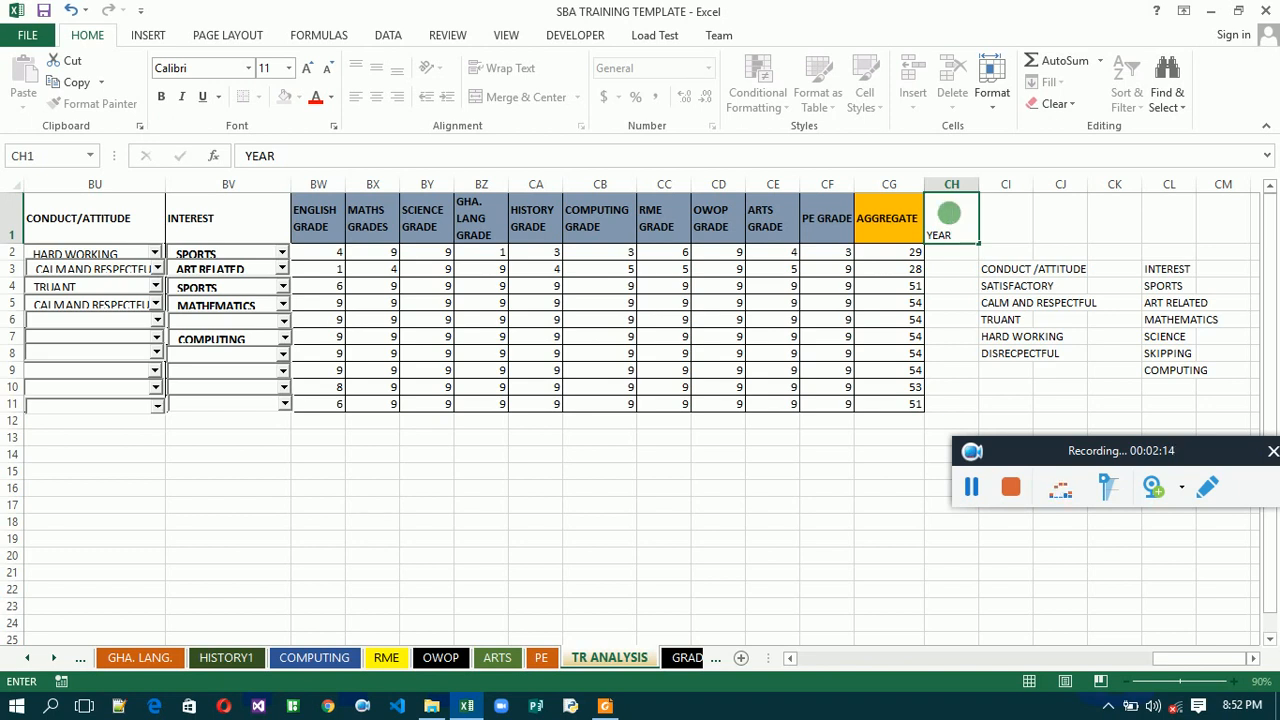
{"action": "key", "text": "Return"}
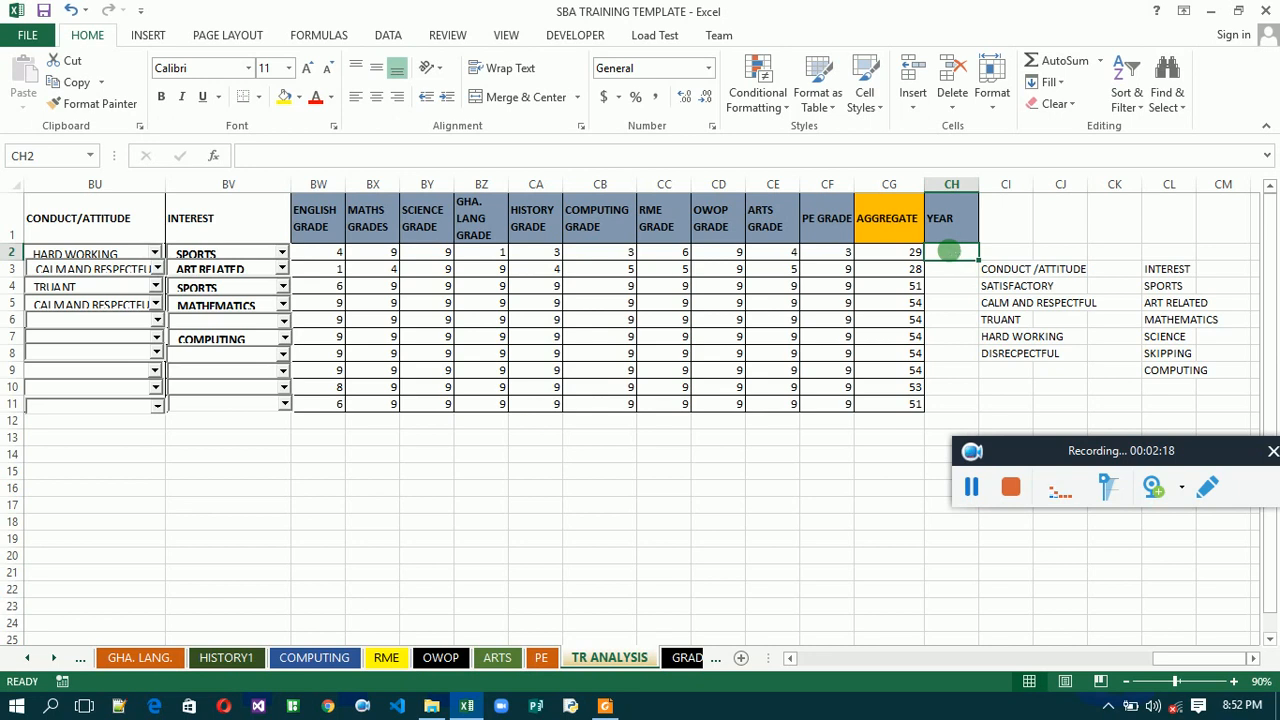
Enter 2021/22 in cell CH2 as the first student's year.
{"action": "type", "text": "2021"}
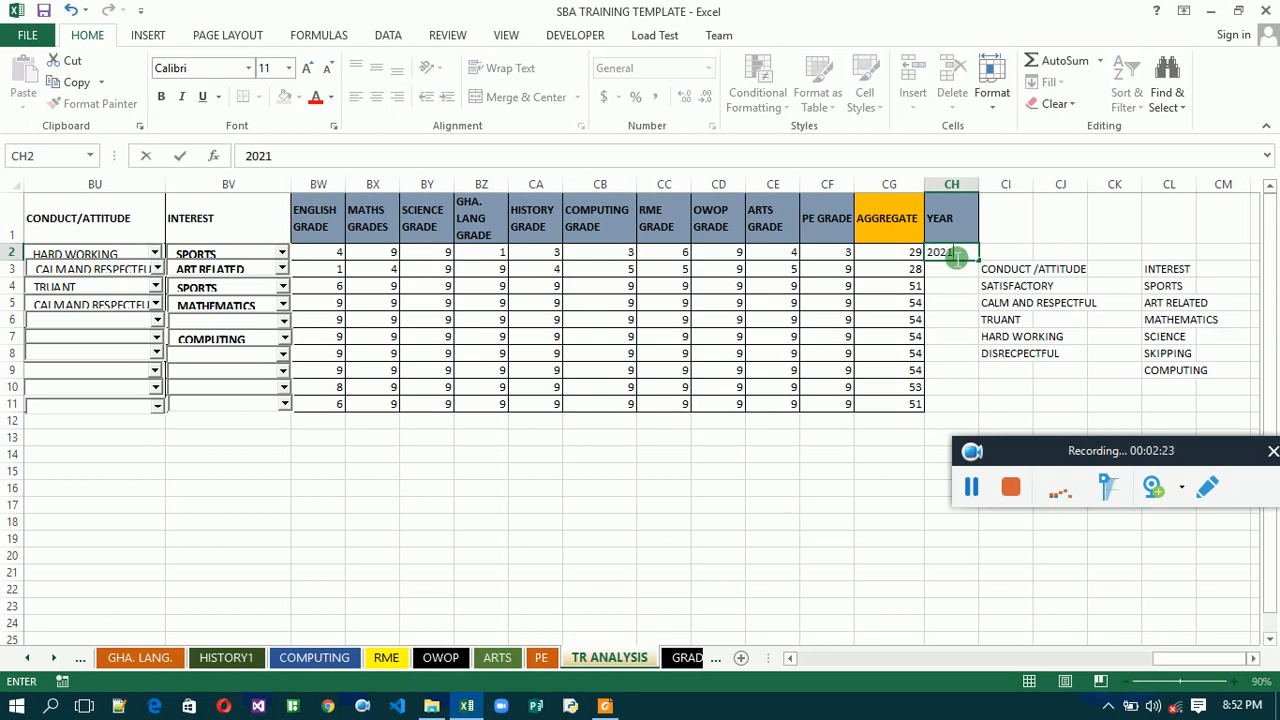
{"action": "type", "text": "/22"}
{"action": "key", "text": "Return"}
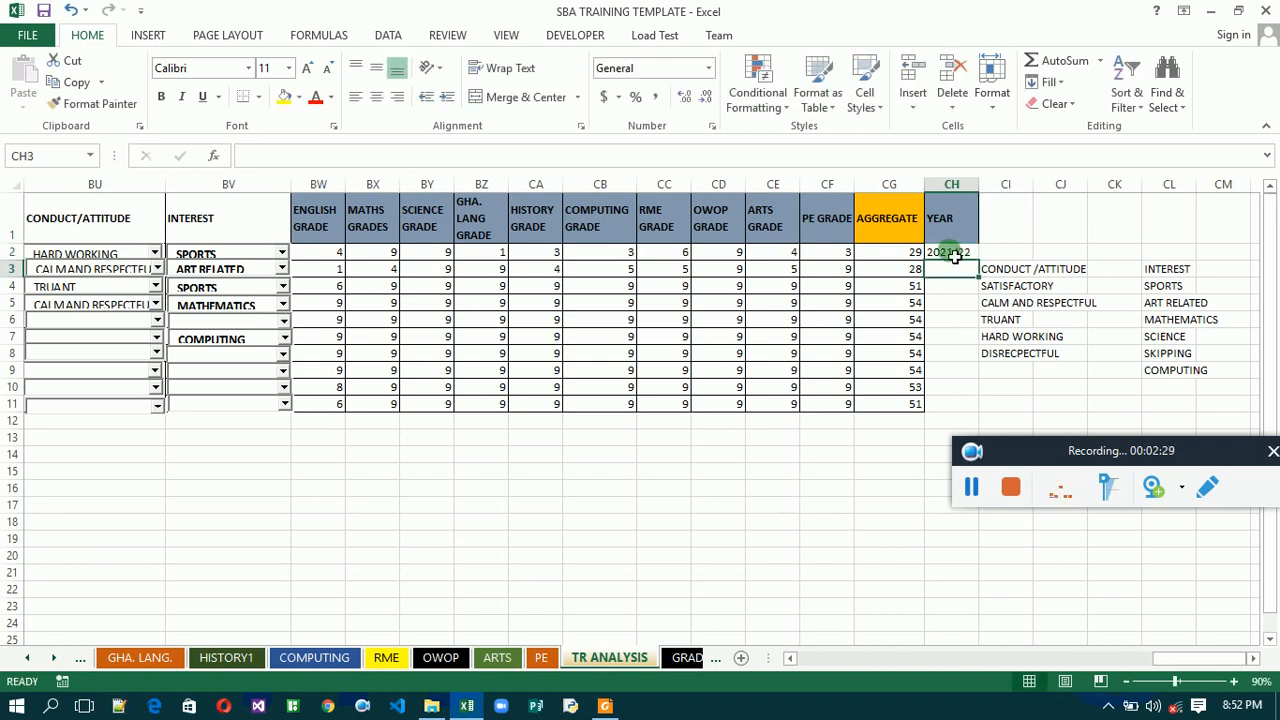
{"action": "left_click", "coordinate": [965, 256]}
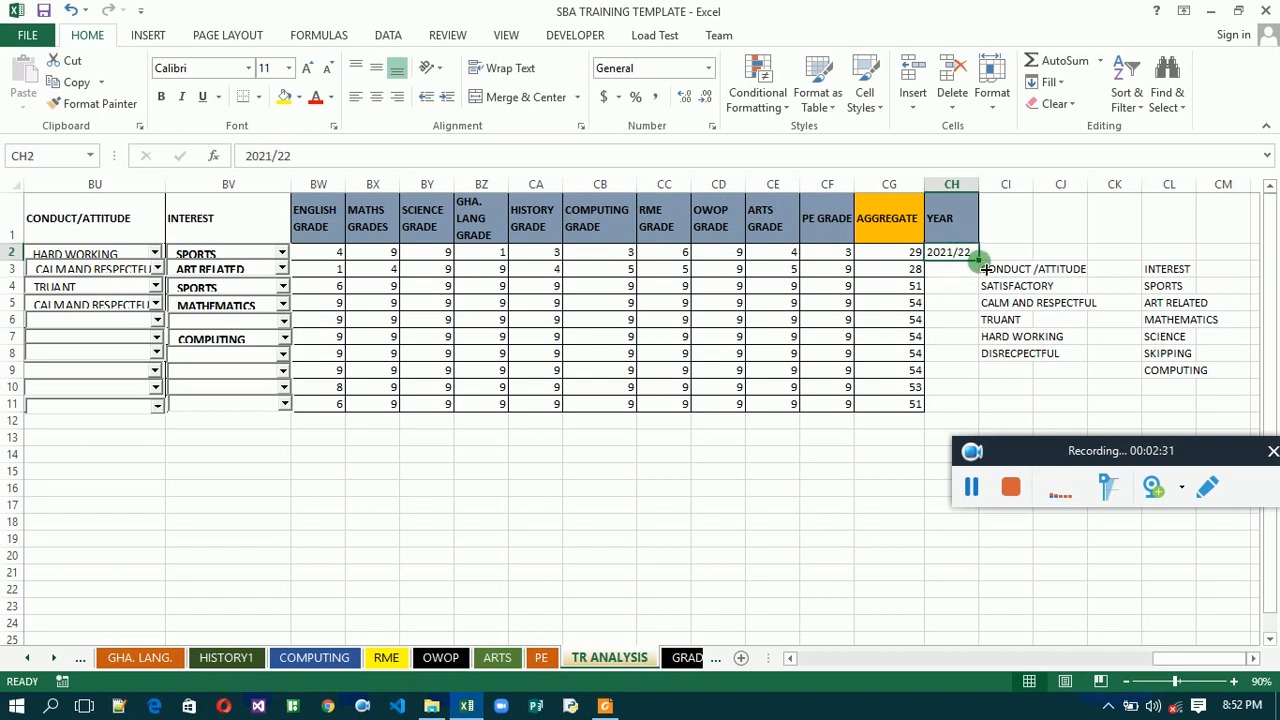
{"action": "left_click_drag", "start_coordinate": [978, 260], "coordinate": [975, 408]}
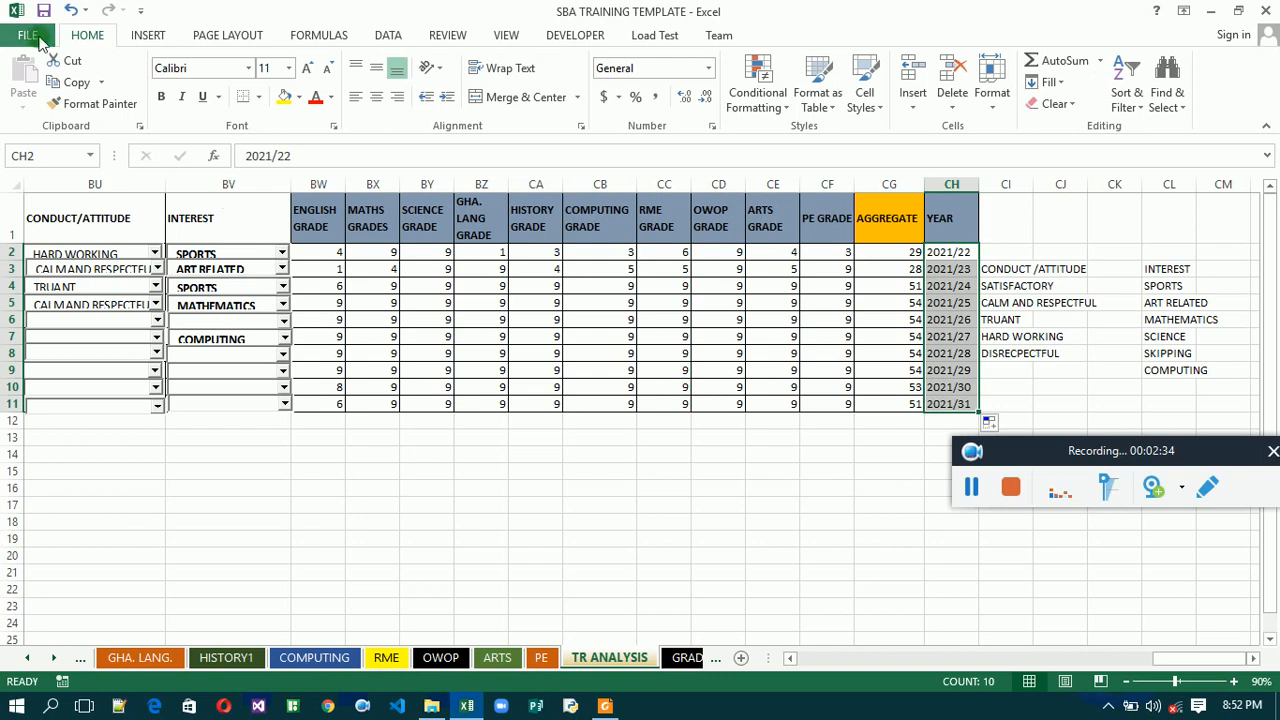
{"action": "left_click", "coordinate": [70, 10]}
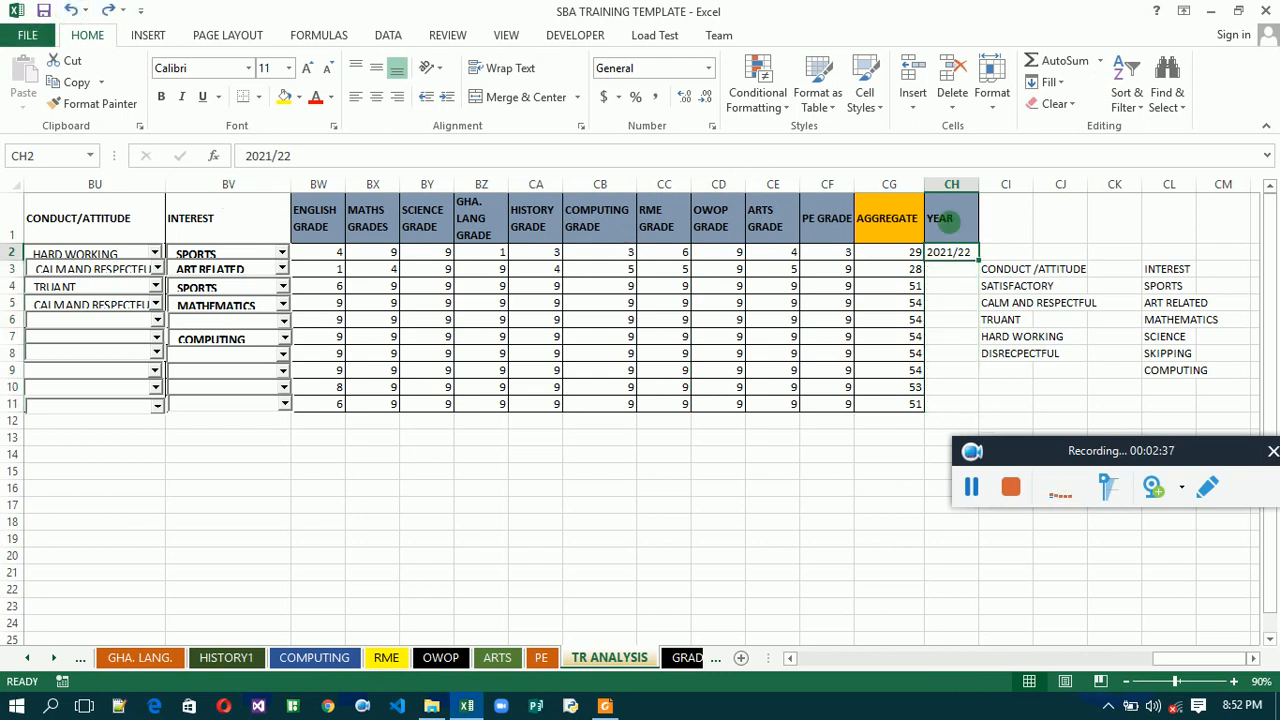
{"action": "mouse_move", "coordinate": [960, 256]}
{"action": "left_mouse_down"}
{"action": "mouse_move", "coordinate": [985, 412]}
{"action": "mouse_move", "coordinate": [962, 258]}
{"action": "left_mouse_up"}
{"action": "left_click", "coordinate": [966, 264]}
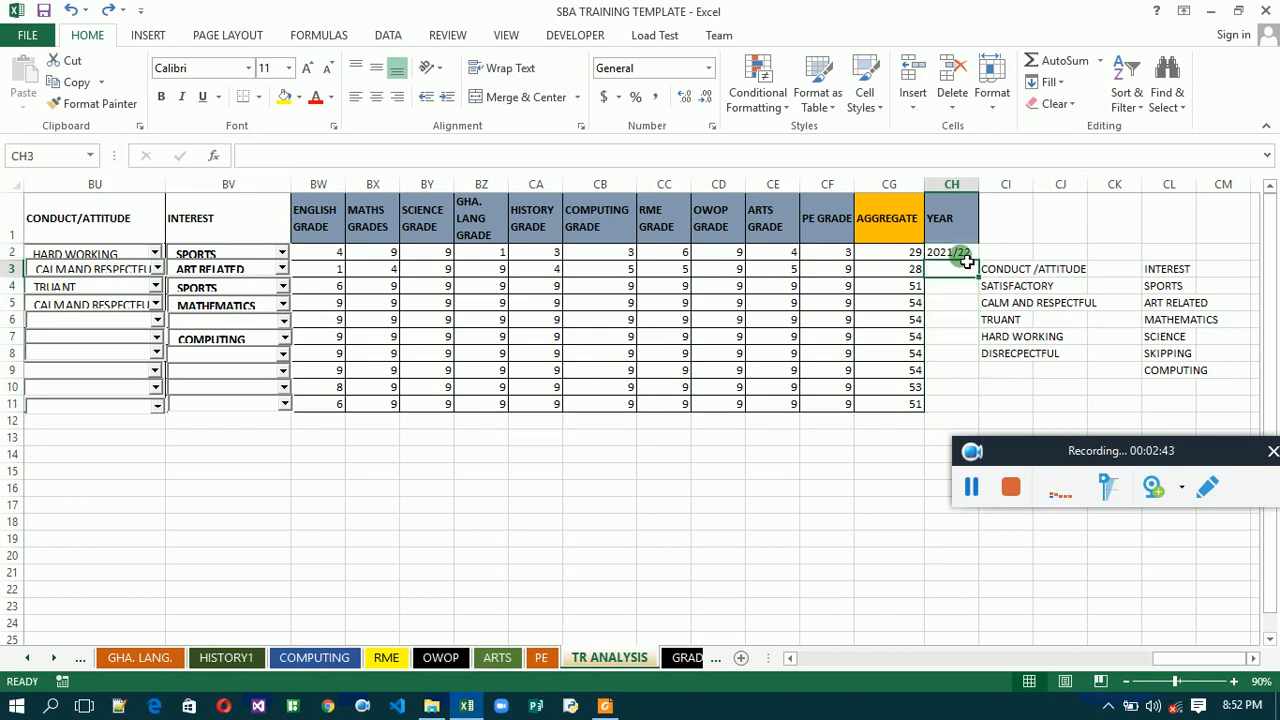
{"action": "left_click", "coordinate": [961, 252]}
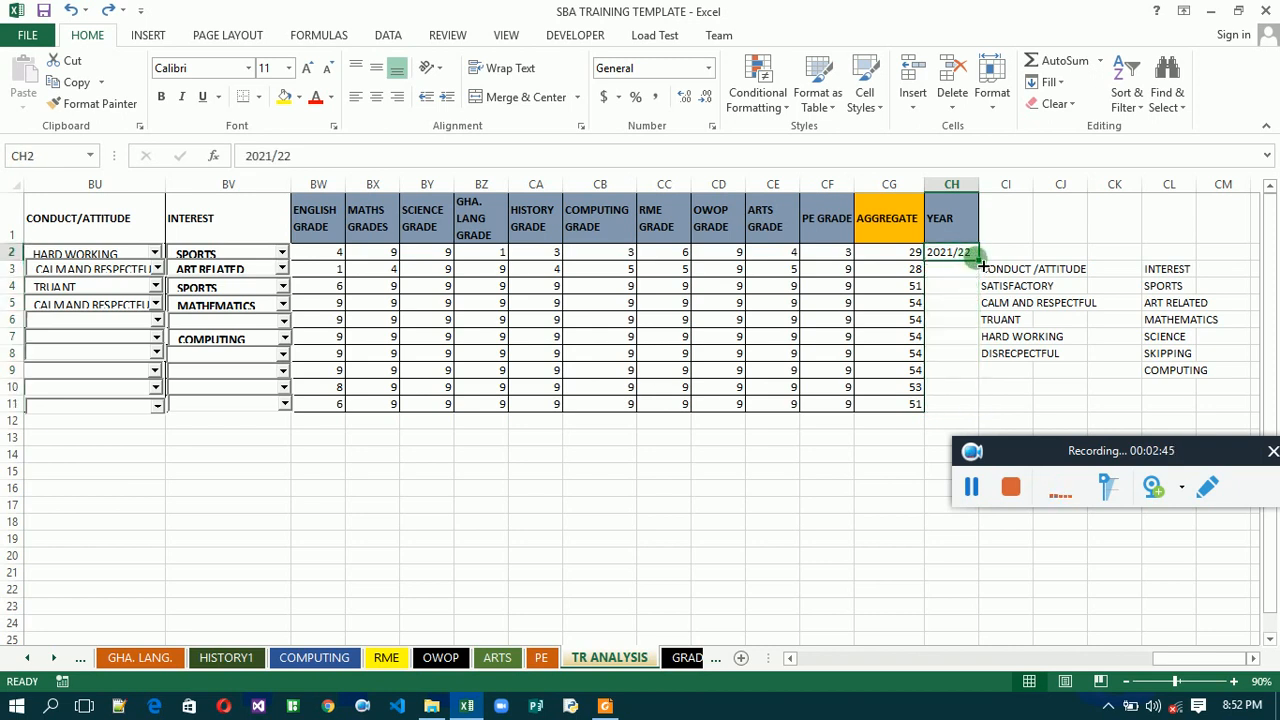
{"action": "left_click_drag", "start_coordinate": [980, 262], "coordinate": [998, 416]}
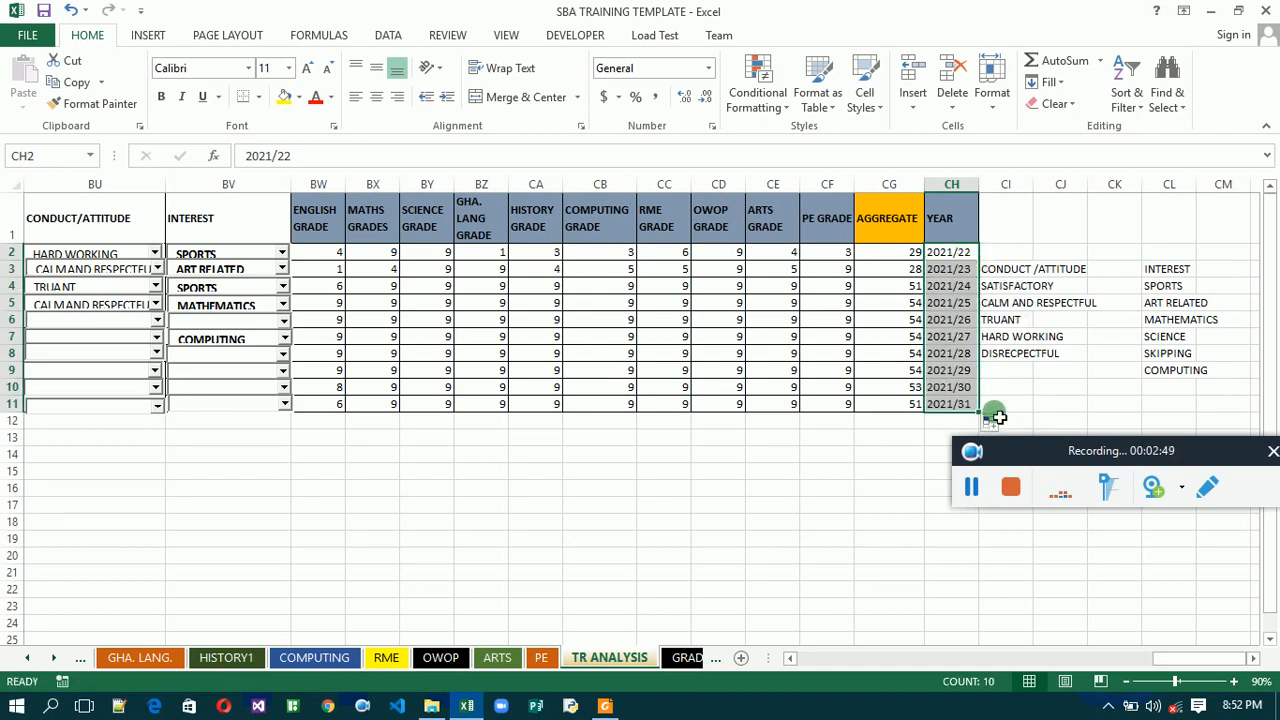
{"action": "left_click", "coordinate": [953, 259]}
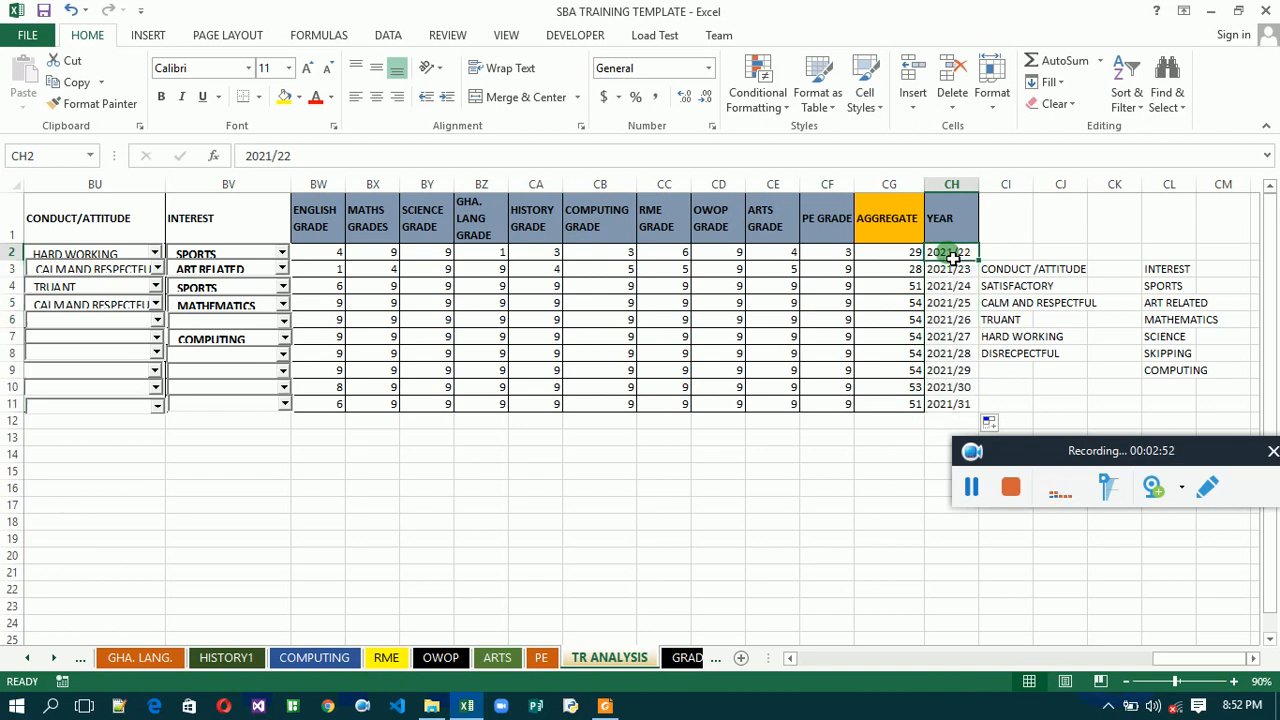
{"action": "key", "text": "ctrl+z"}
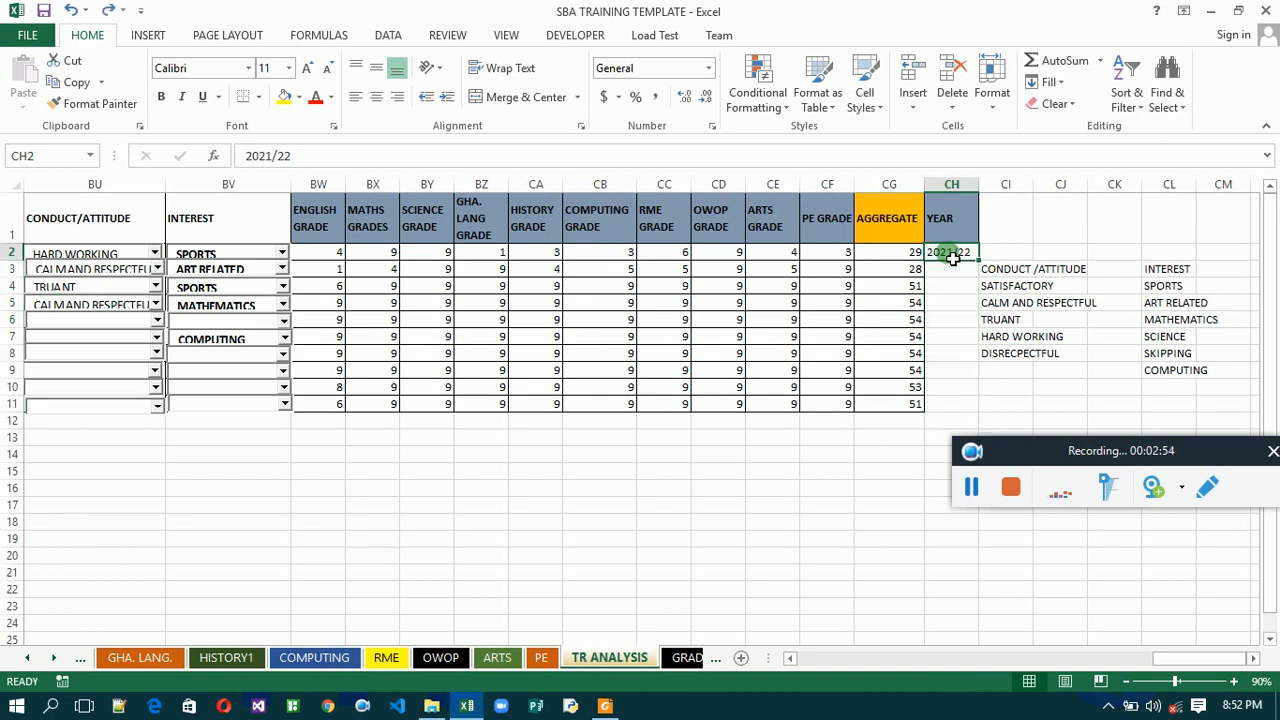
Copy the year 2021/22 from cell CH2 into cell CH3.
{"action": "key", "text": "ctrl+c"}
{"action": "left_click", "coordinate": [953, 269]}
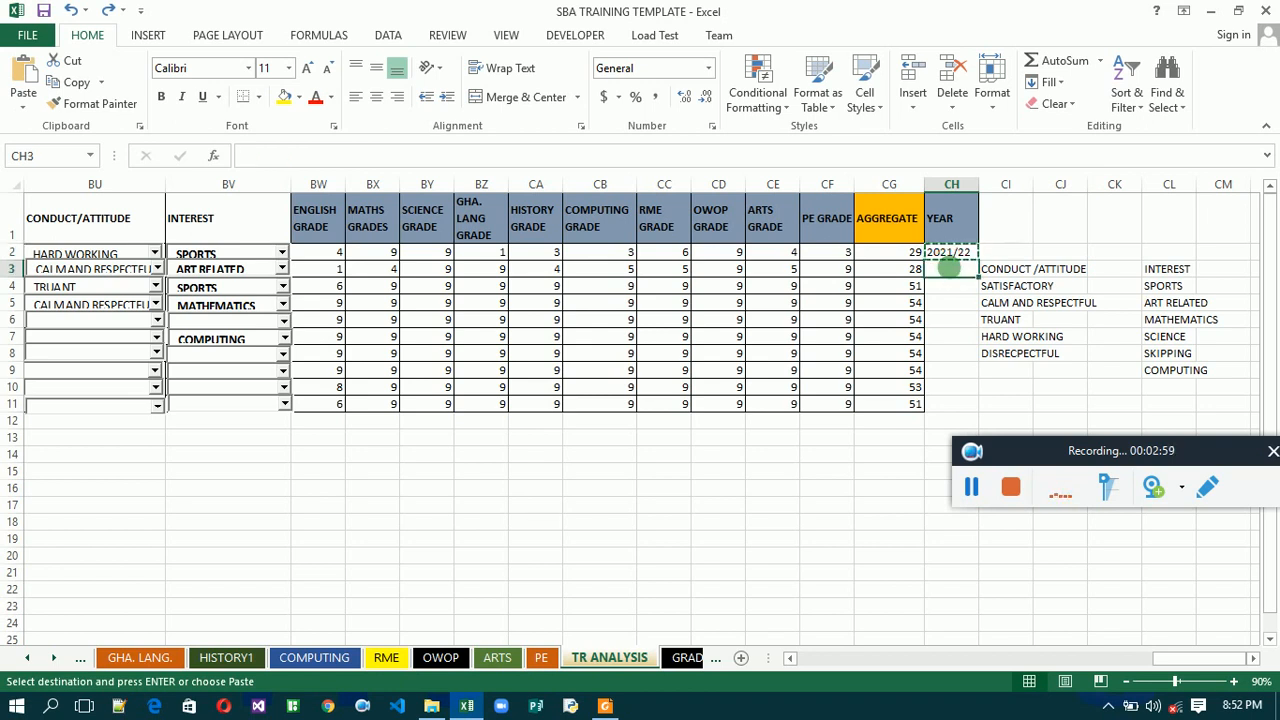
{"action": "key", "text": "ctrl+v"}
{"action": "key", "text": "Escape"}
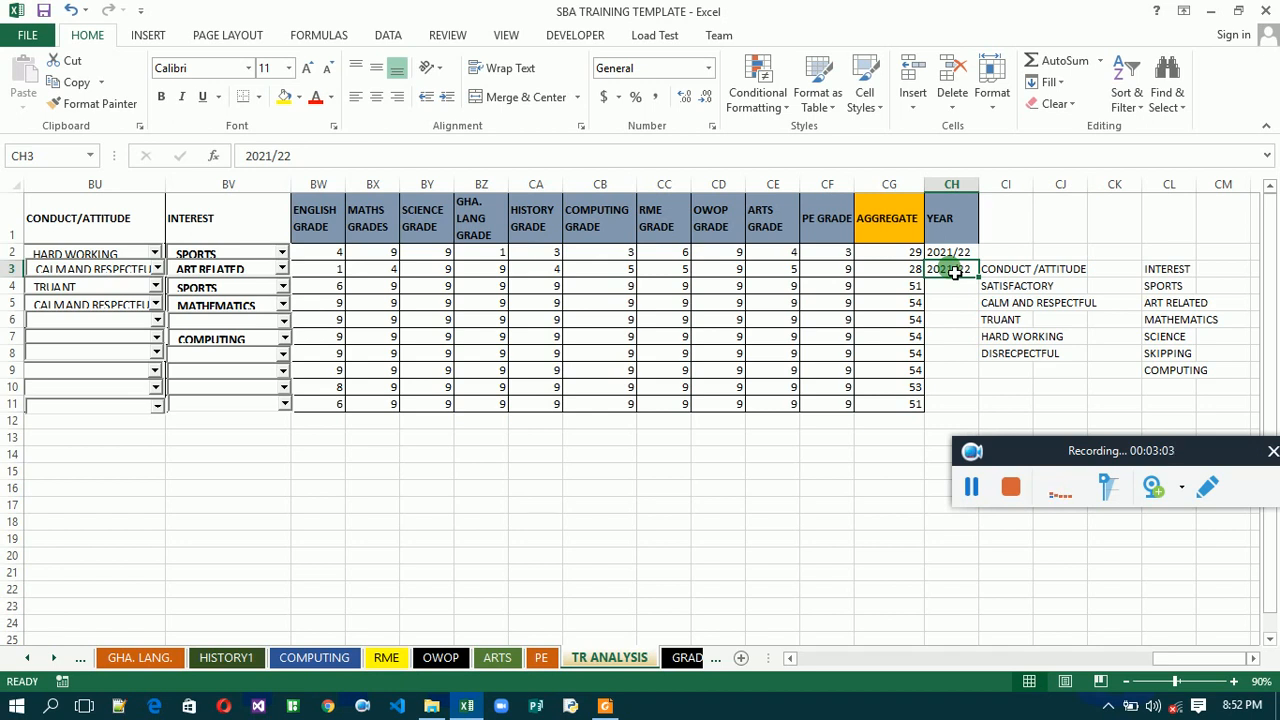
{"action": "key", "text": "Down"}
{"action": "type", "text": "V"}
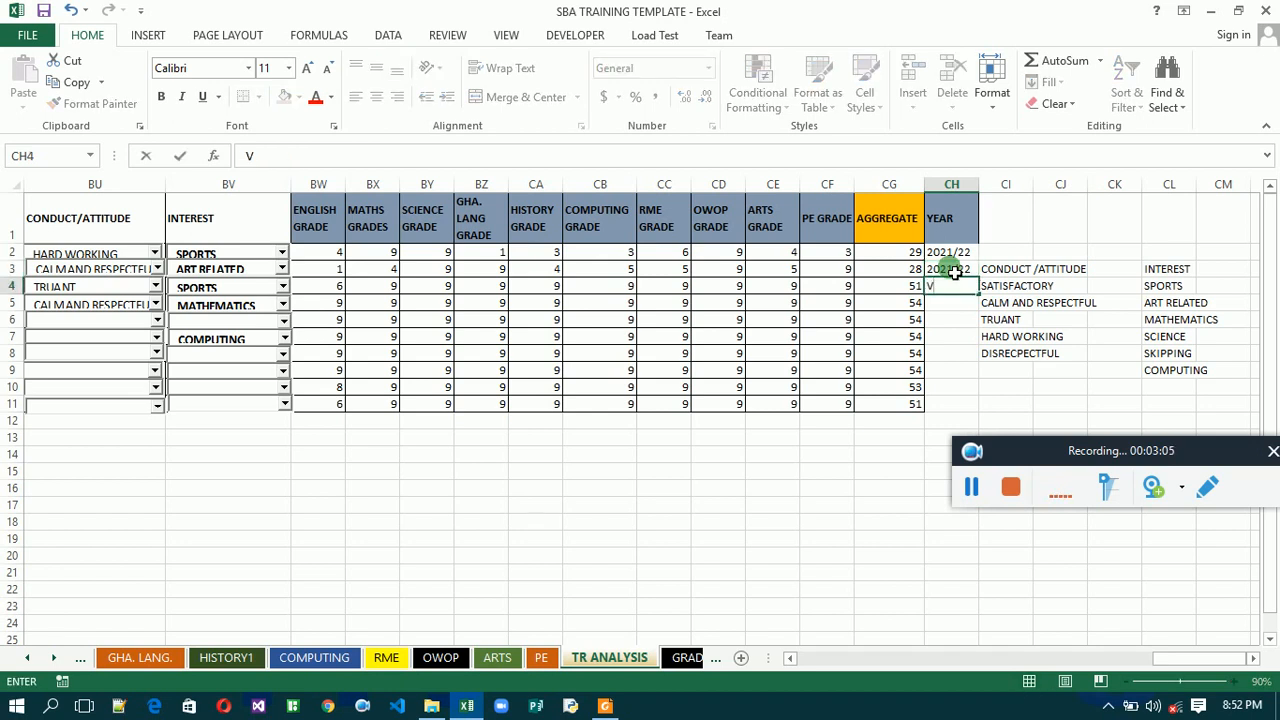
{"action": "key", "text": "BackSpace"}
Copy the year 2021/22 from cell CH3 into each of the cells CH4 to CH11 for the remaining students.
{"action": "left_click", "coordinate": [955, 272]}
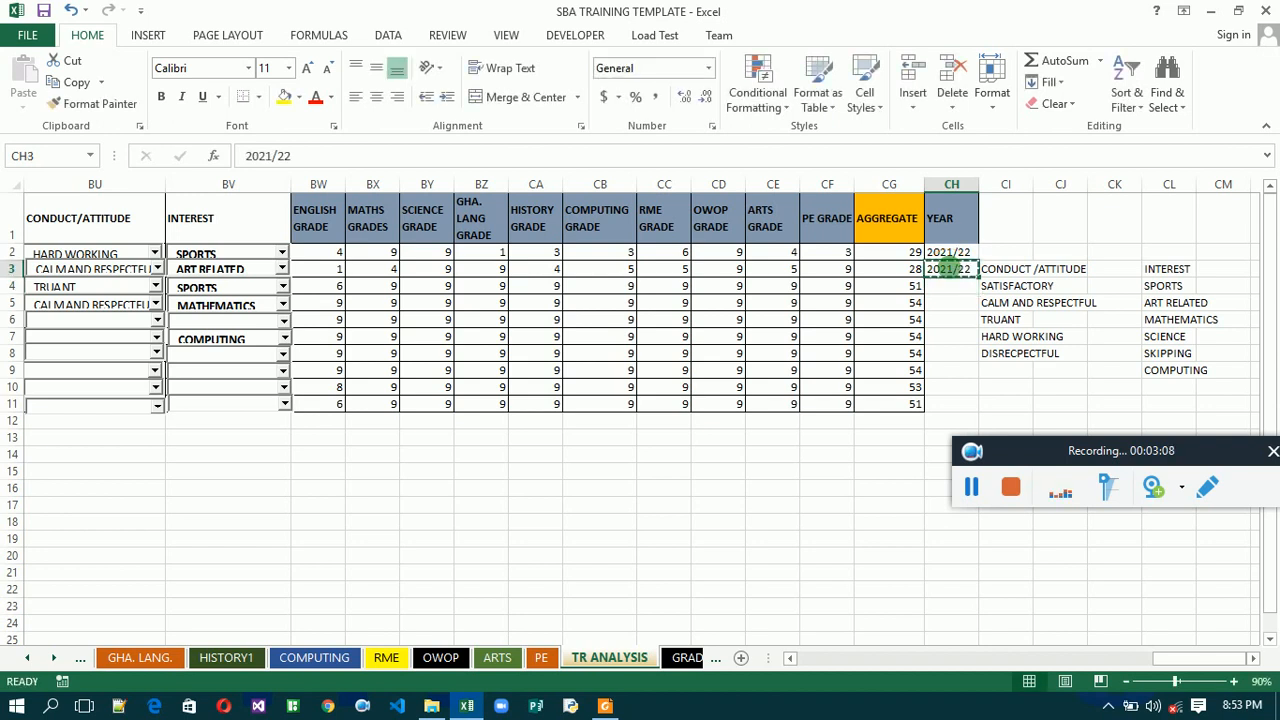
{"action": "key", "text": "ctrl+c"}
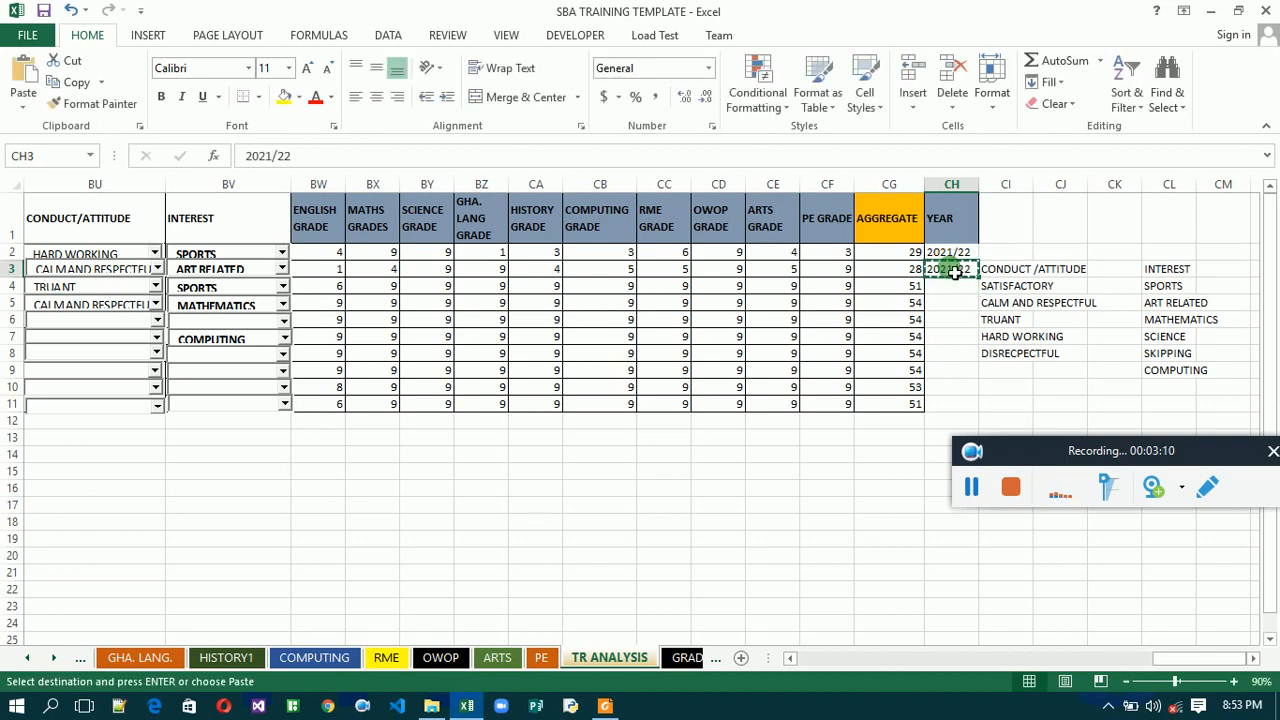
{"action": "key", "text": "Escape"}
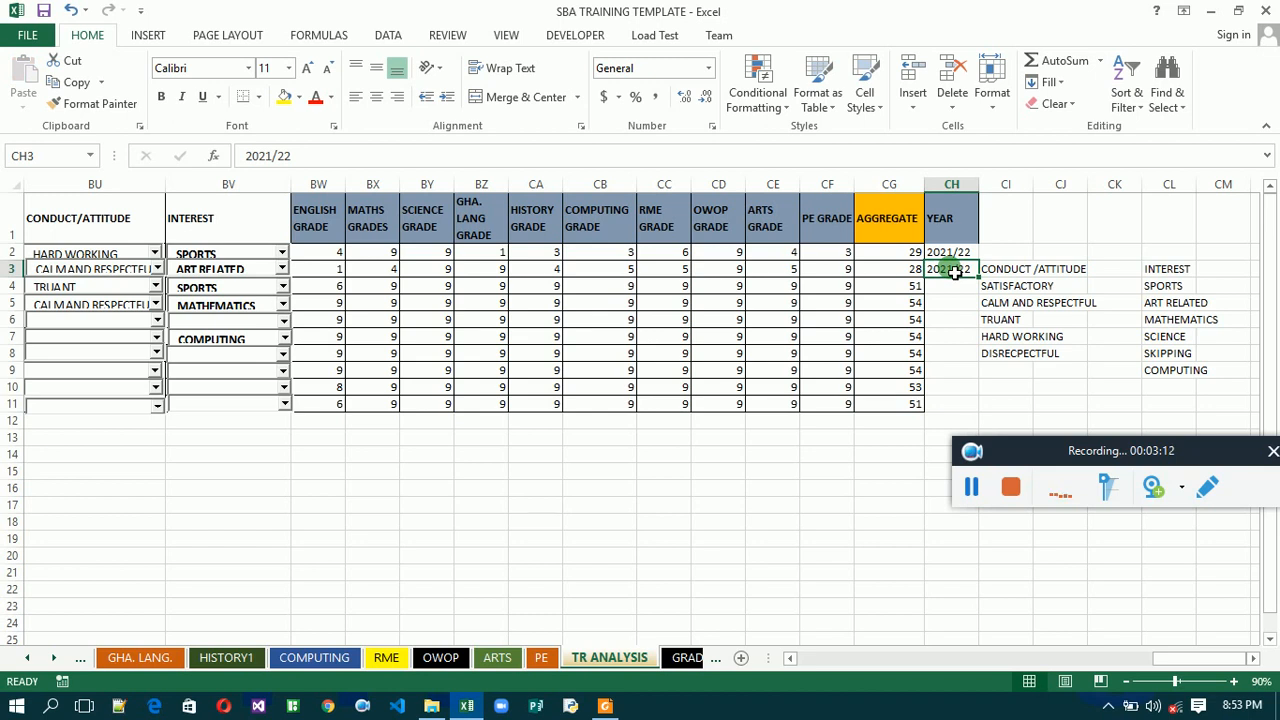
{"action": "key", "text": "ctrl+c"}
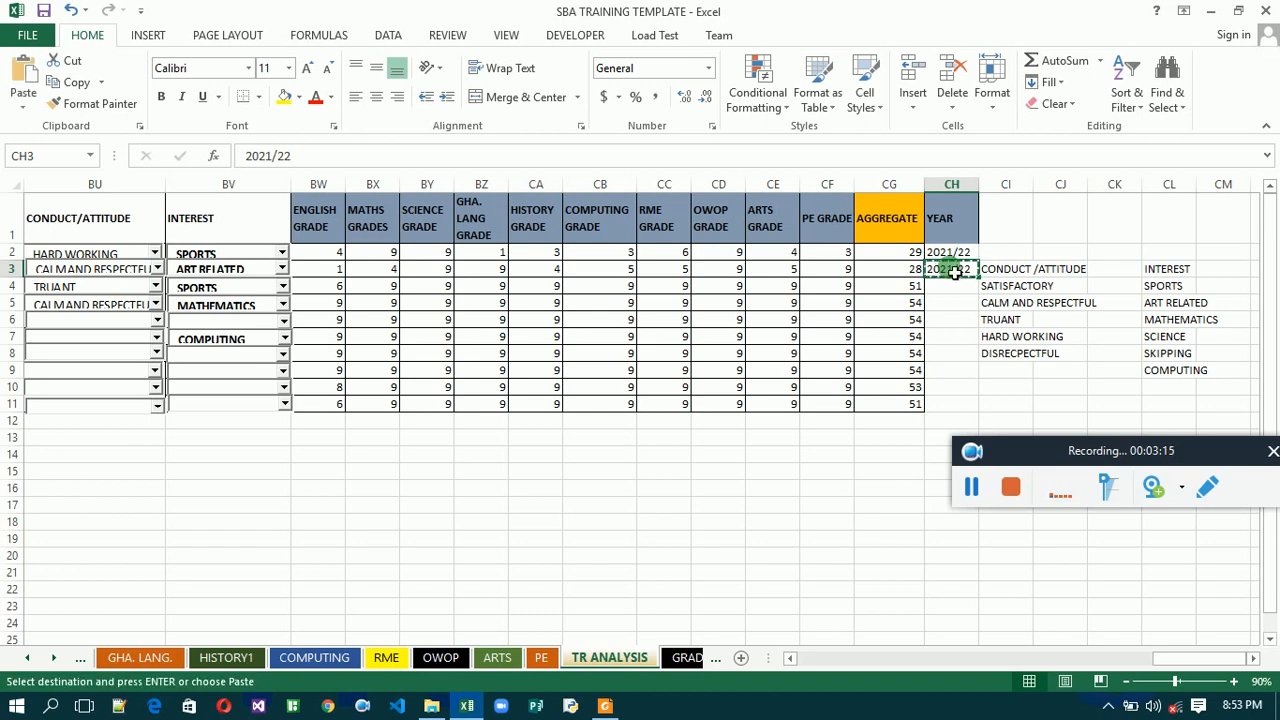
{"action": "left_click", "coordinate": [955, 290]}
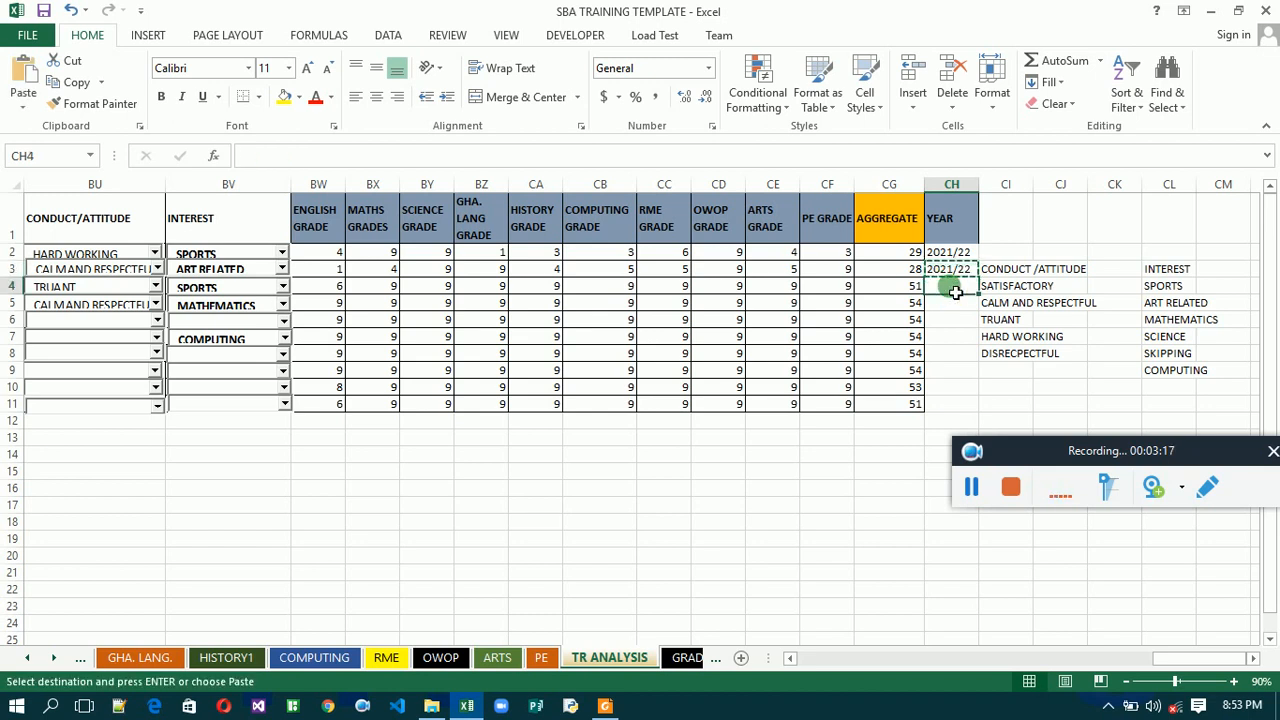
{"action": "key", "text": "ctrl+v"}
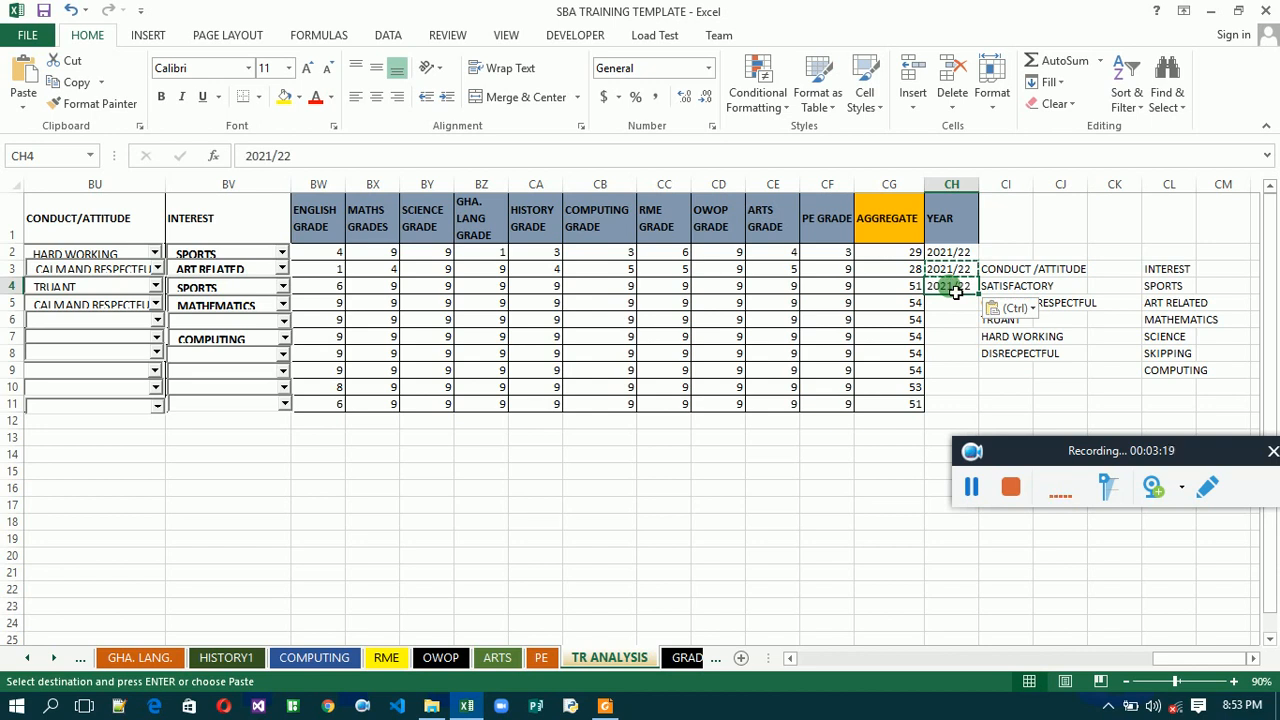
{"action": "key", "text": "Down"}
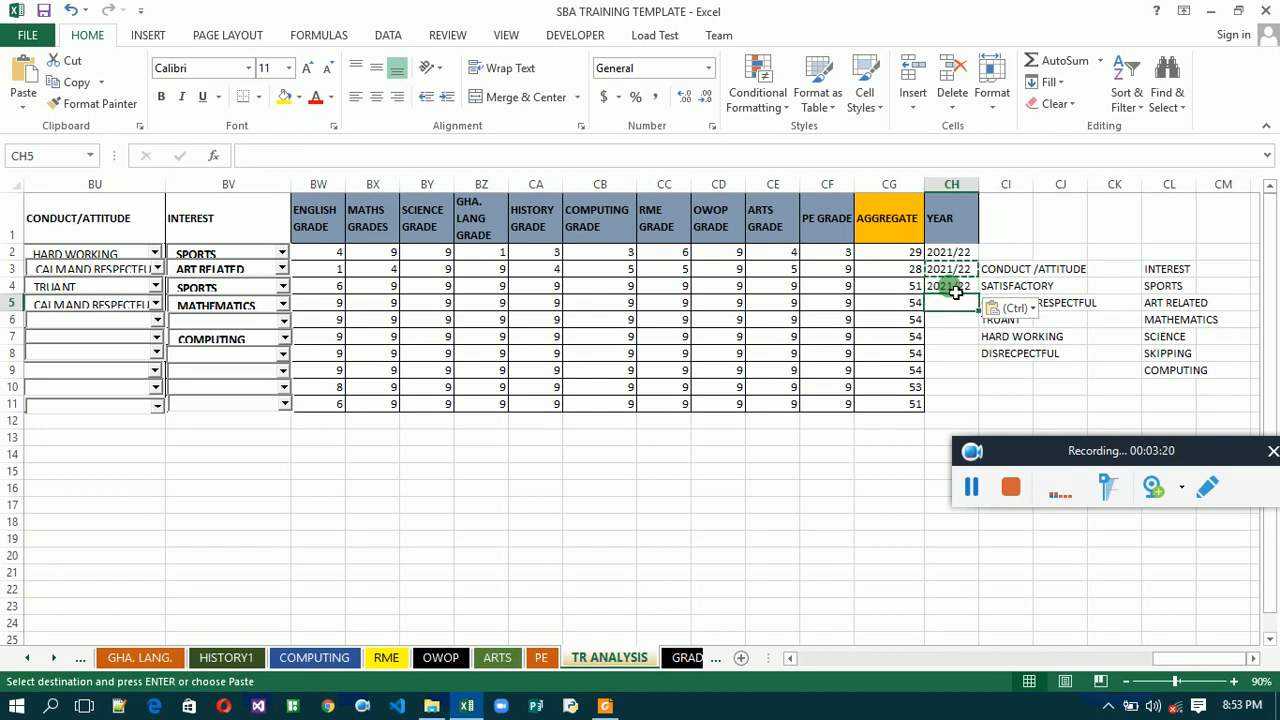
{"action": "key", "text": "ctrl+v"}
{"action": "key", "text": "Down"}
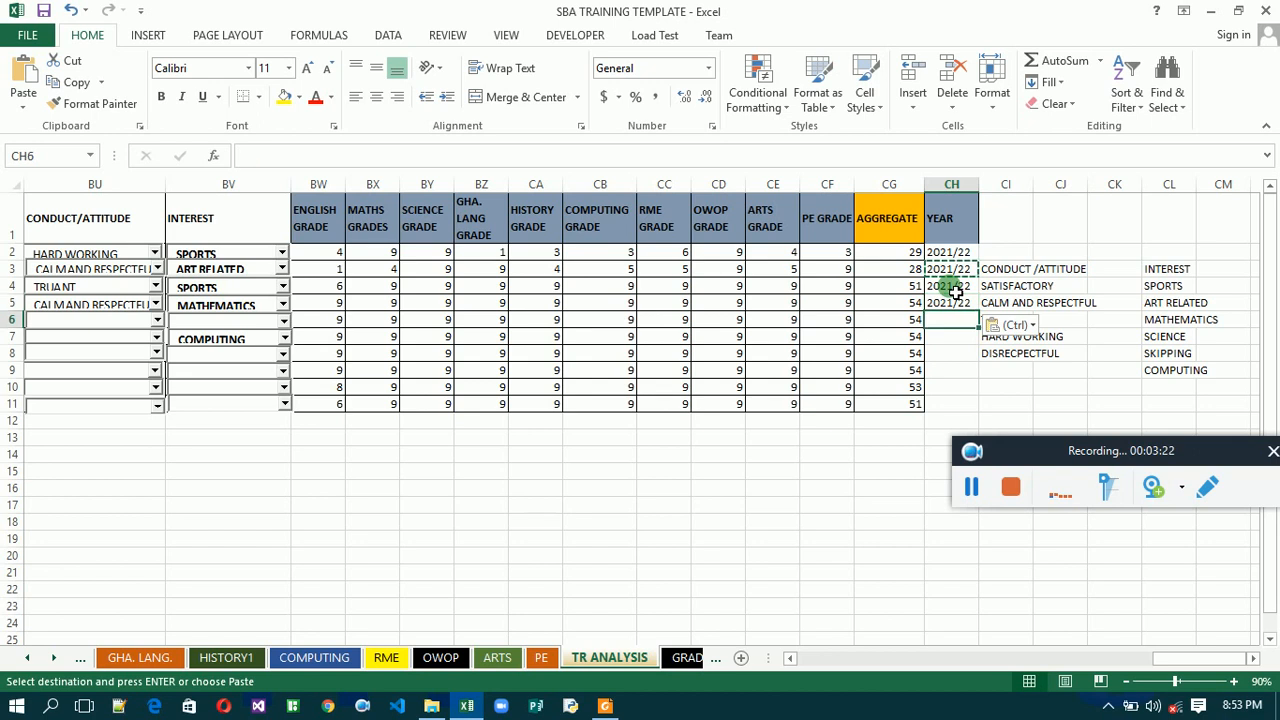
{"action": "key", "text": "ctrl+v"}
{"action": "key", "text": "Down"}
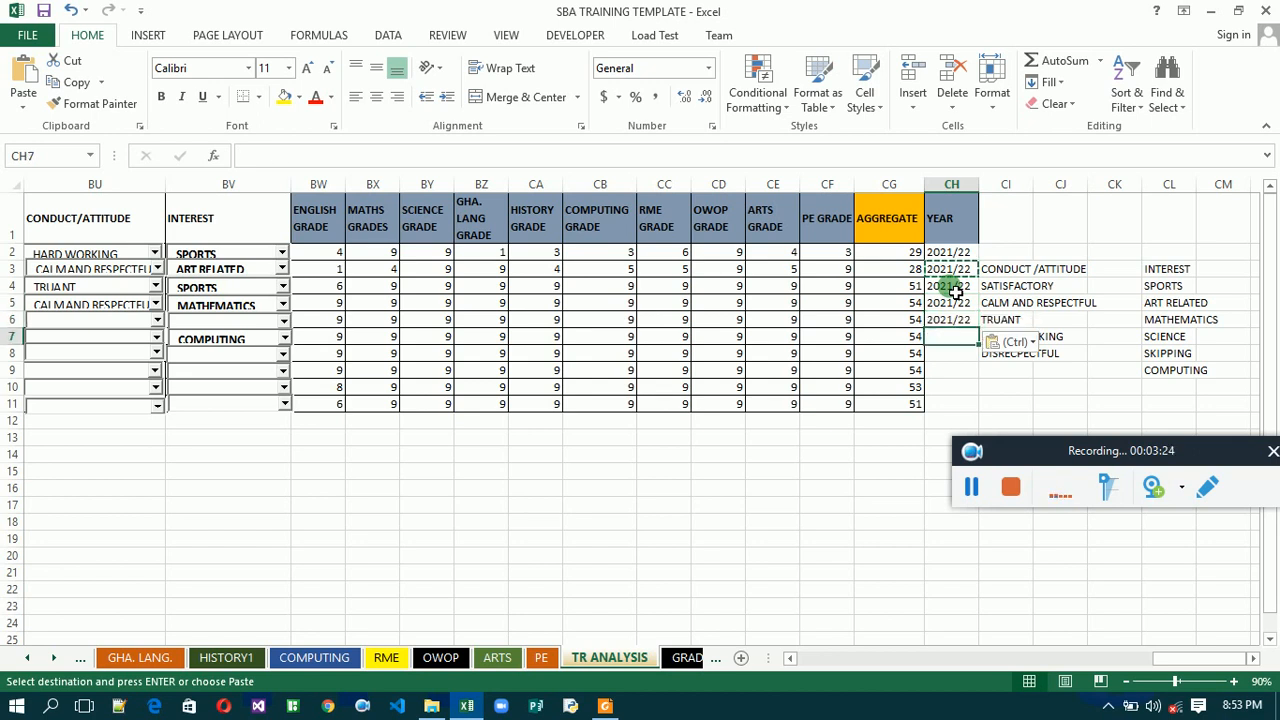
{"action": "key", "text": "ctrl+v"}
{"action": "key", "text": "Down"}
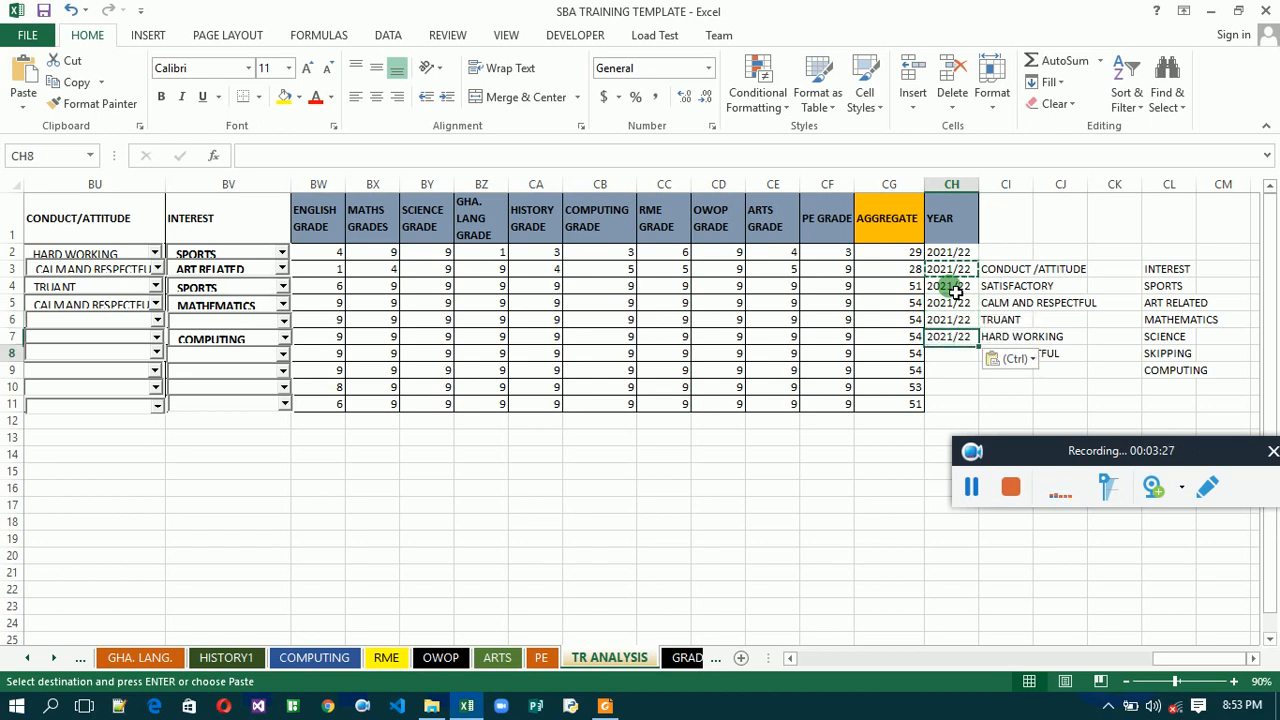
{"action": "key", "text": "ctrl+v"}
{"action": "key", "text": "Down"}
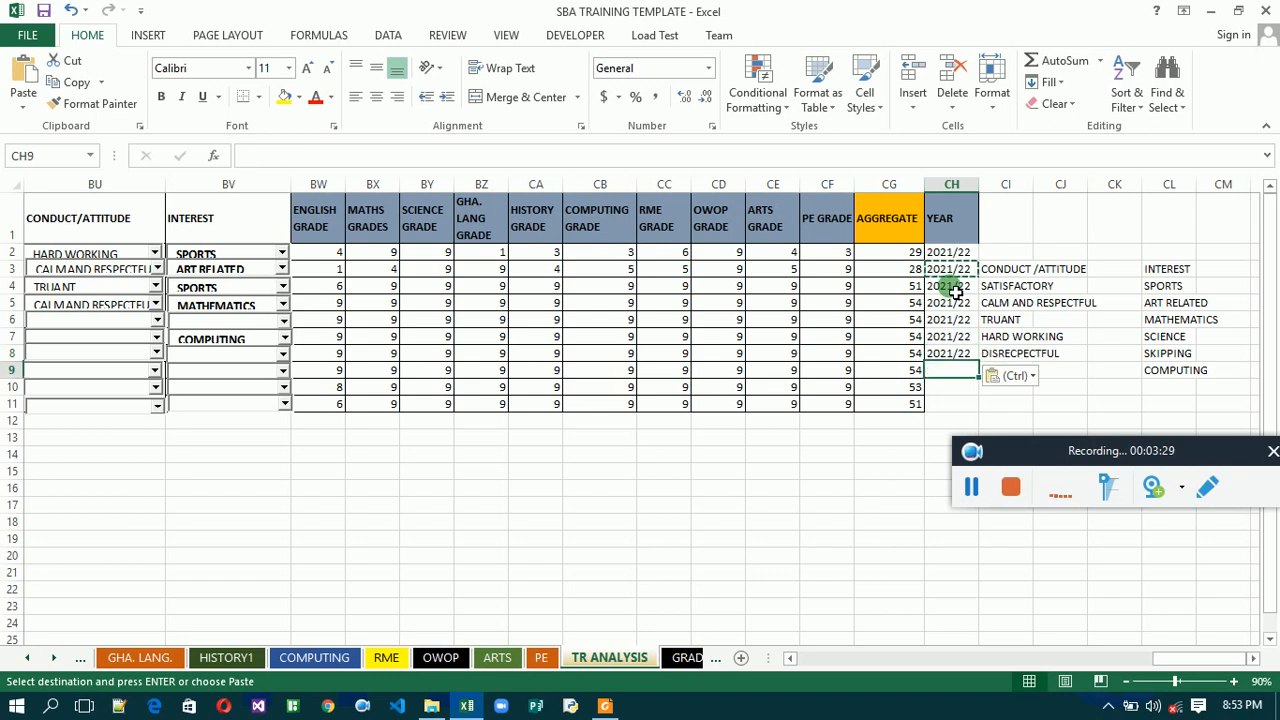
{"action": "key", "text": "ctrl"}
{"action": "key", "text": "Escape"}
{"action": "key", "text": "Up"}
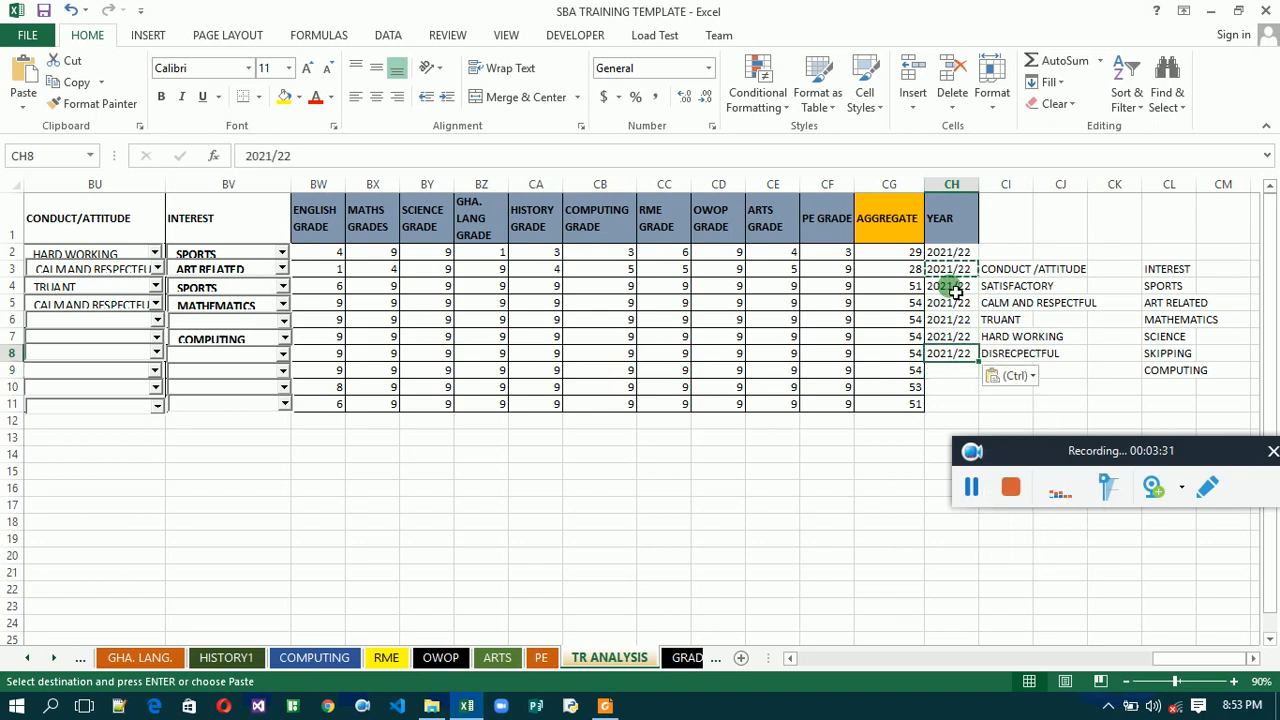
{"action": "key", "text": "Down"}
{"action": "key", "text": "ctrl+v"}
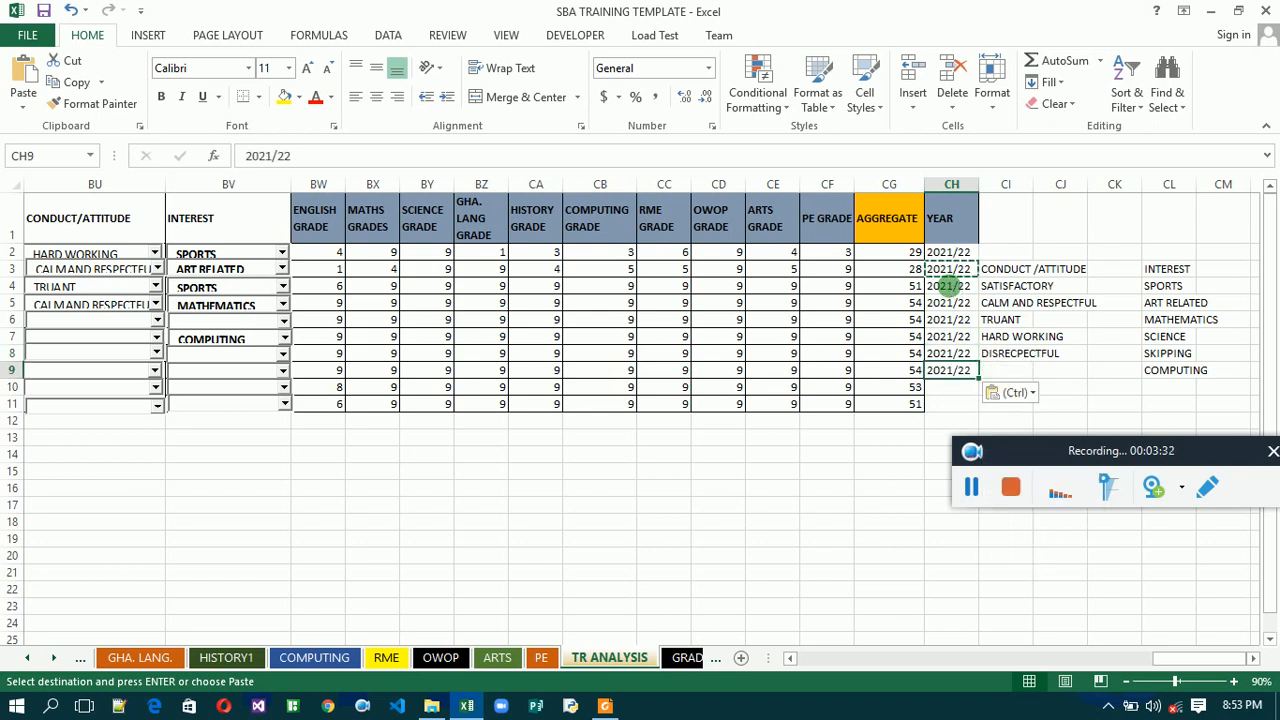
{"action": "key", "text": "Down"}
{"action": "key", "text": "ctrl+v"}
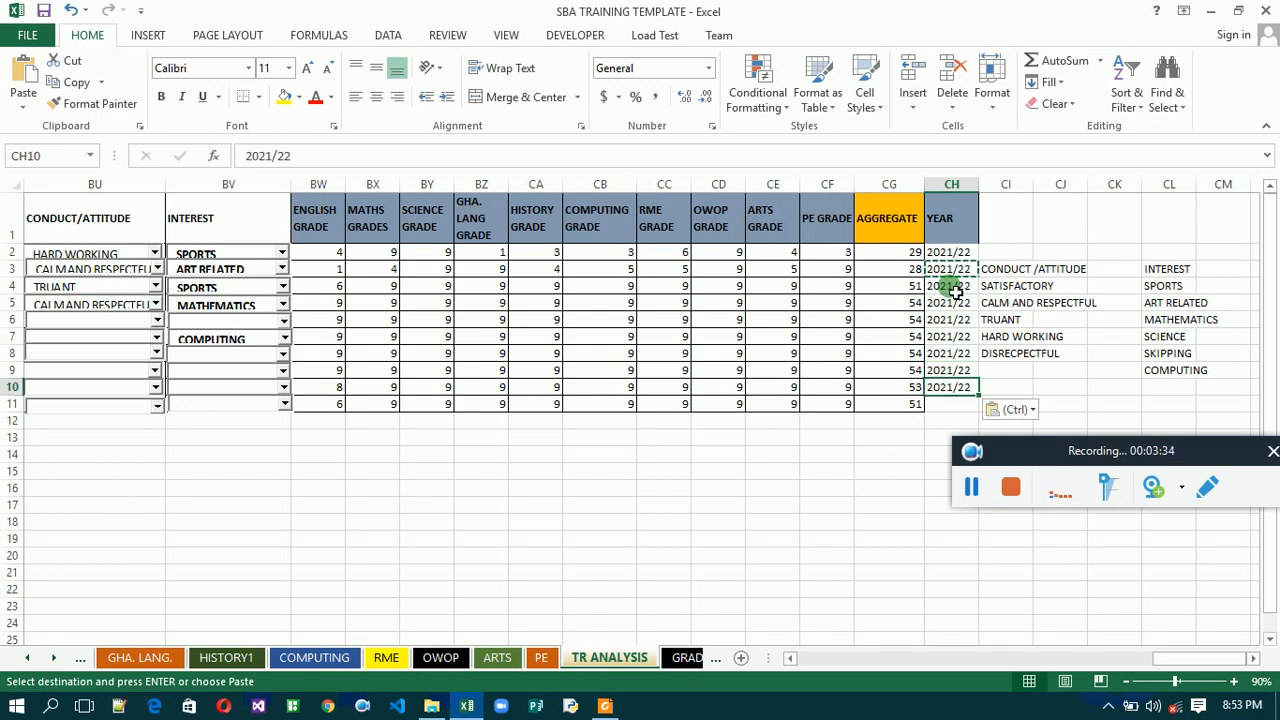
{"action": "key", "text": "Down"}
{"action": "key", "text": "ctrl+v"}
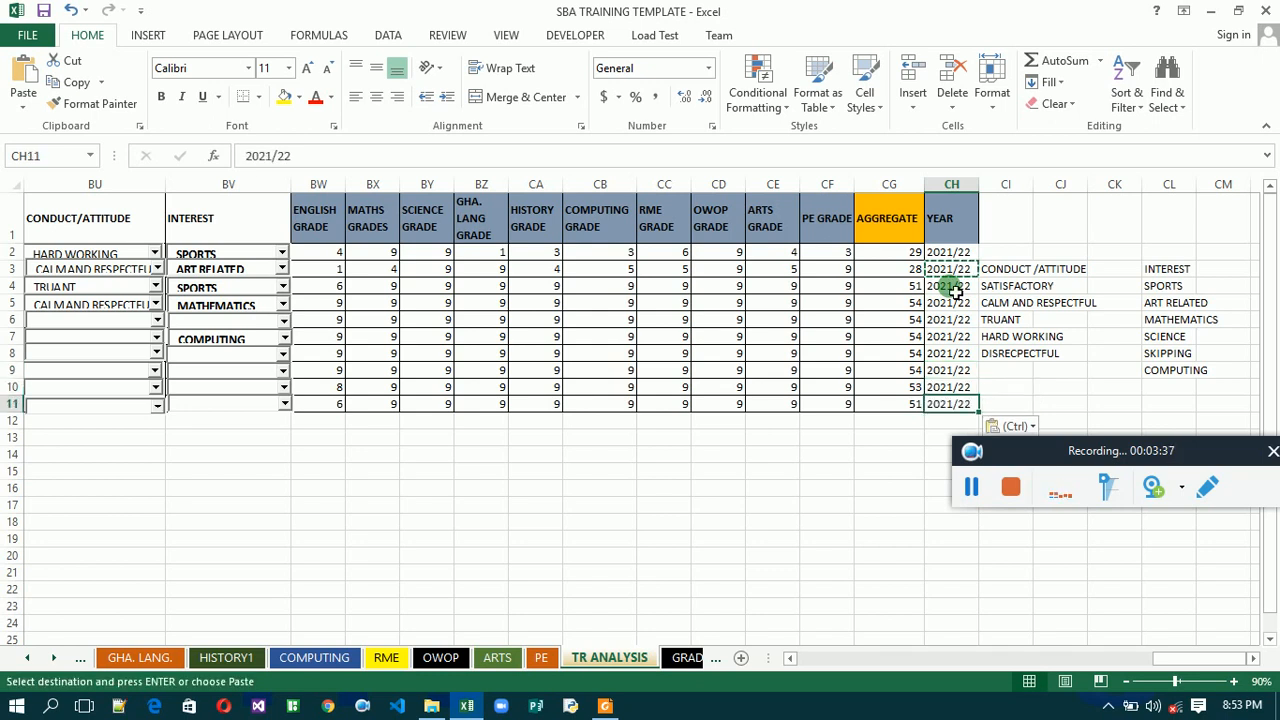
{"action": "key", "text": "Escape"}
{"action": "key", "text": "Escape"}
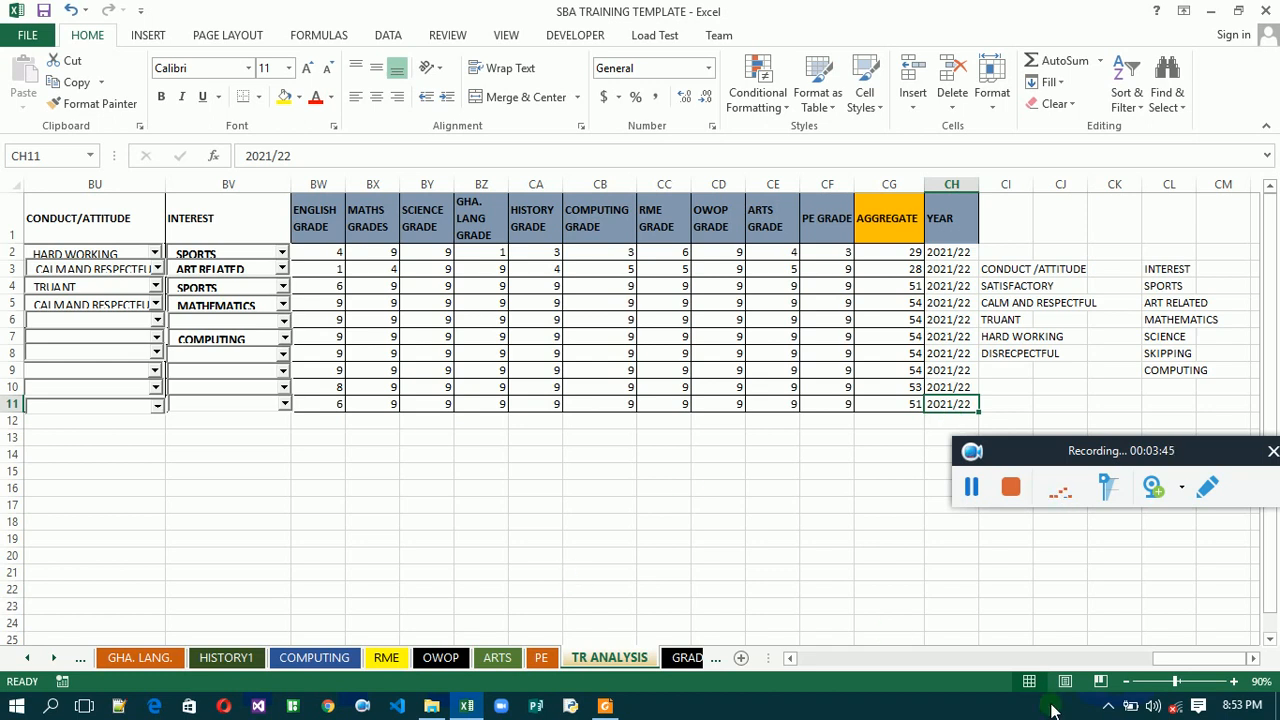
Unmerge the TOTAL ATT. cells H2:H11 on the TR ANALYSIS sheet.
{"action": "left_click", "coordinate": [788, 659]}
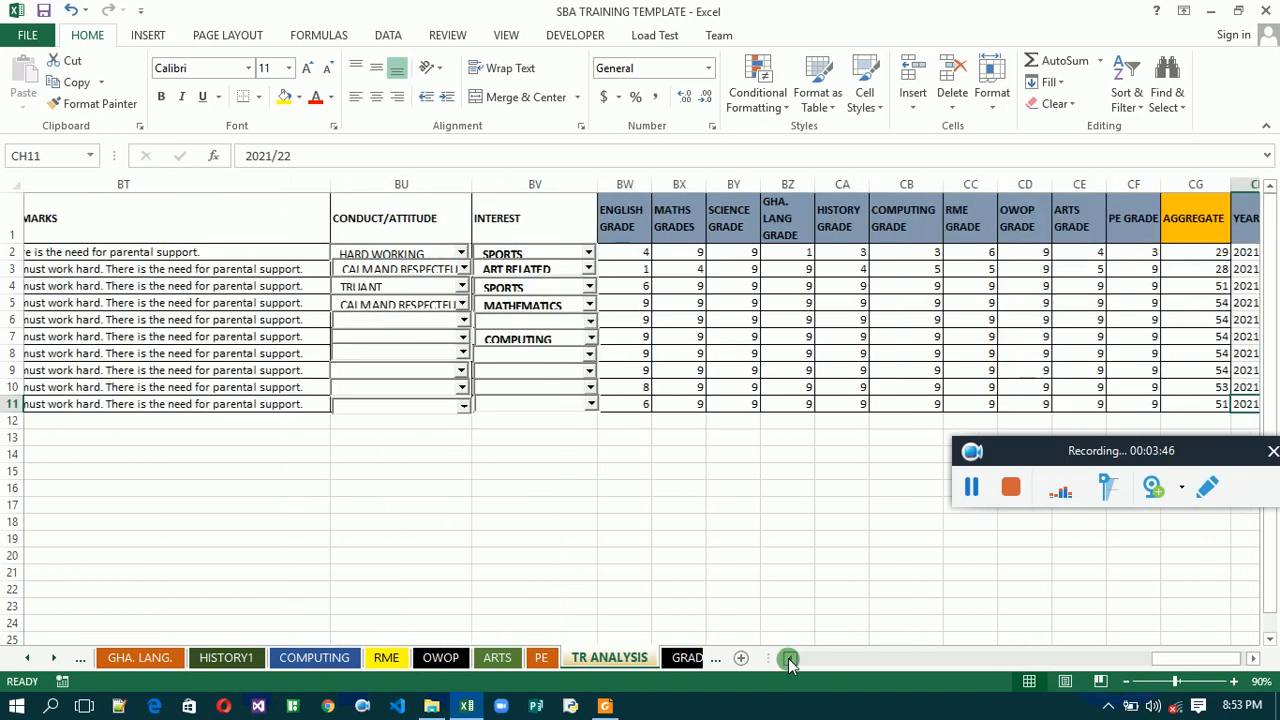
{"action": "left_click", "coordinate": [788, 659]}
{"action": "left_click", "coordinate": [788, 659]}
{"action": "left_click", "coordinate": [788, 659]}
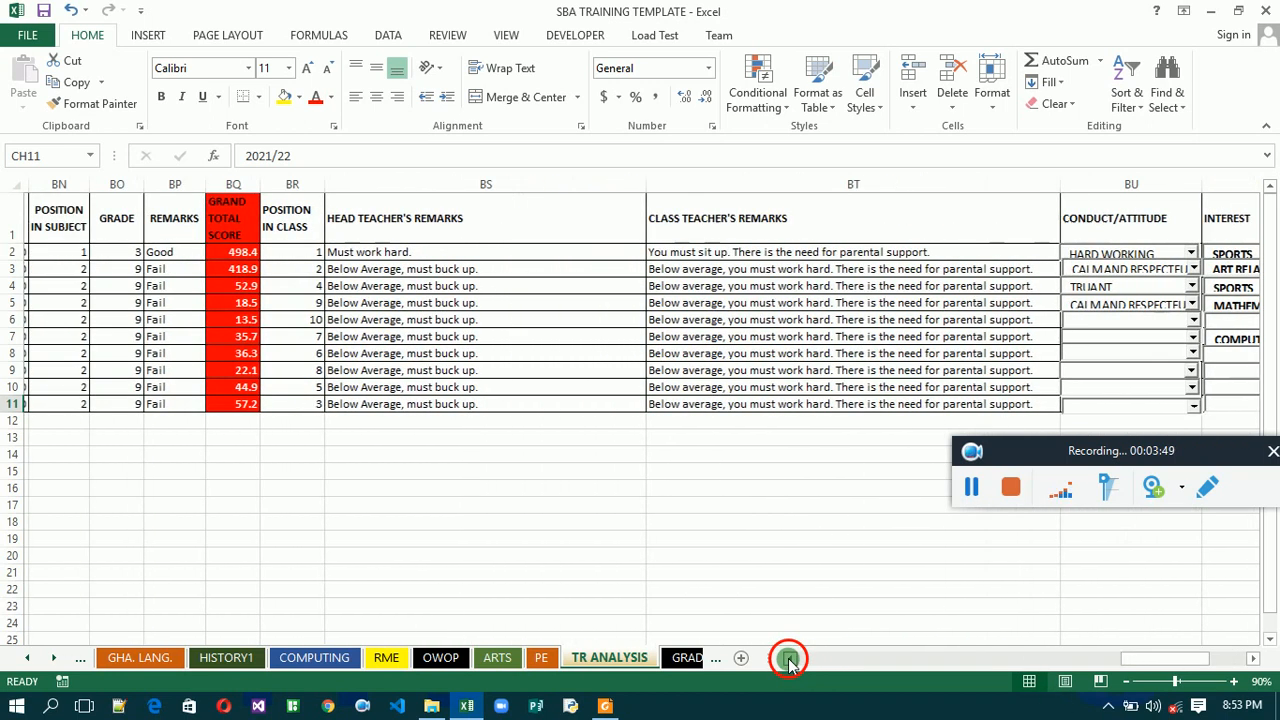
{"action": "left_click", "coordinate": [788, 659]}
{"action": "left_click", "coordinate": [788, 659]}
{"action": "left_click", "coordinate": [788, 659]}
{"action": "left_click", "coordinate": [788, 659]}
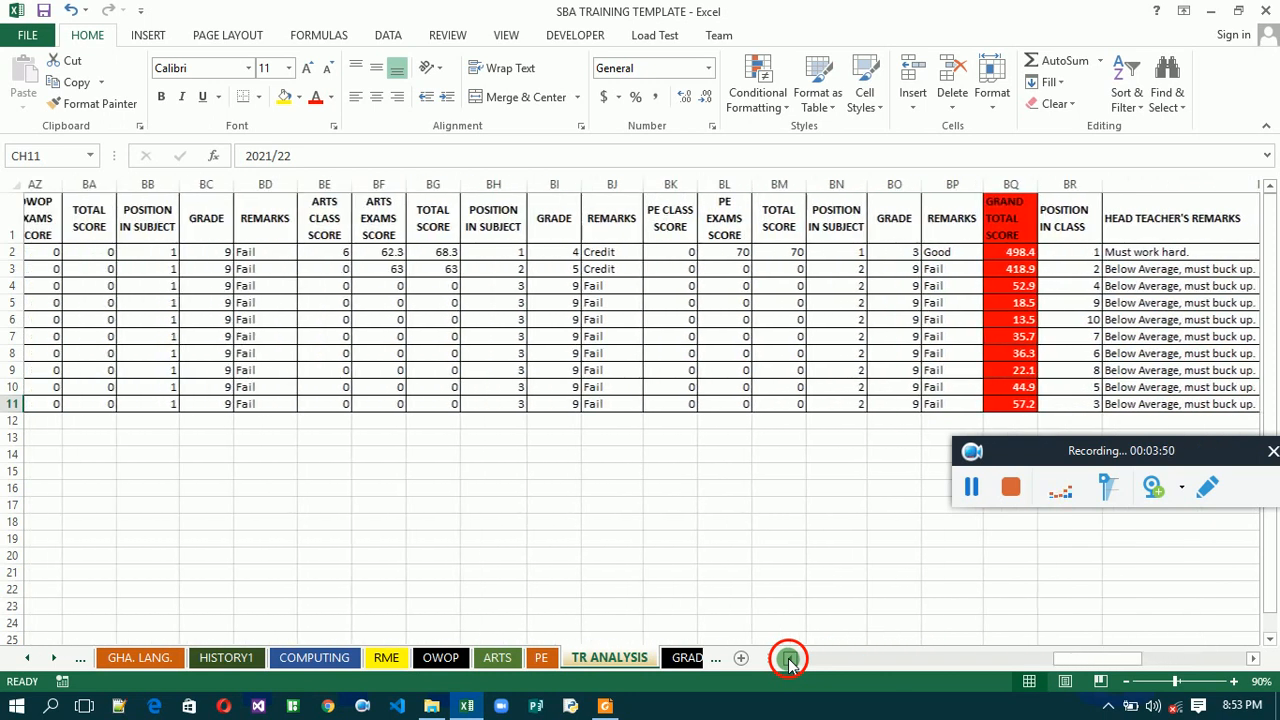
{"action": "left_click", "coordinate": [788, 659]}
{"action": "left_click", "coordinate": [788, 659]}
{"action": "left_click", "coordinate": [788, 659]}
{"action": "left_click", "coordinate": [788, 659]}
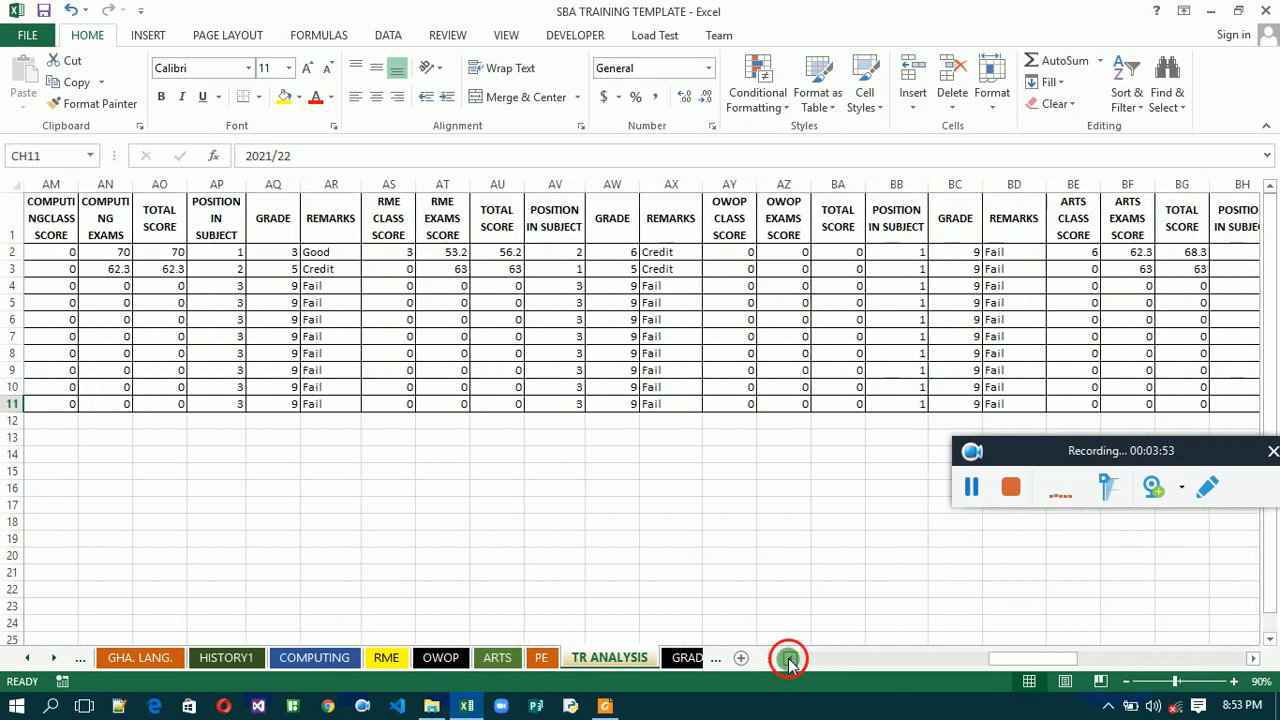
{"action": "left_click", "coordinate": [788, 659]}
{"action": "left_click", "coordinate": [788, 659]}
{"action": "left_click", "coordinate": [788, 659]}
{"action": "left_click", "coordinate": [788, 659]}
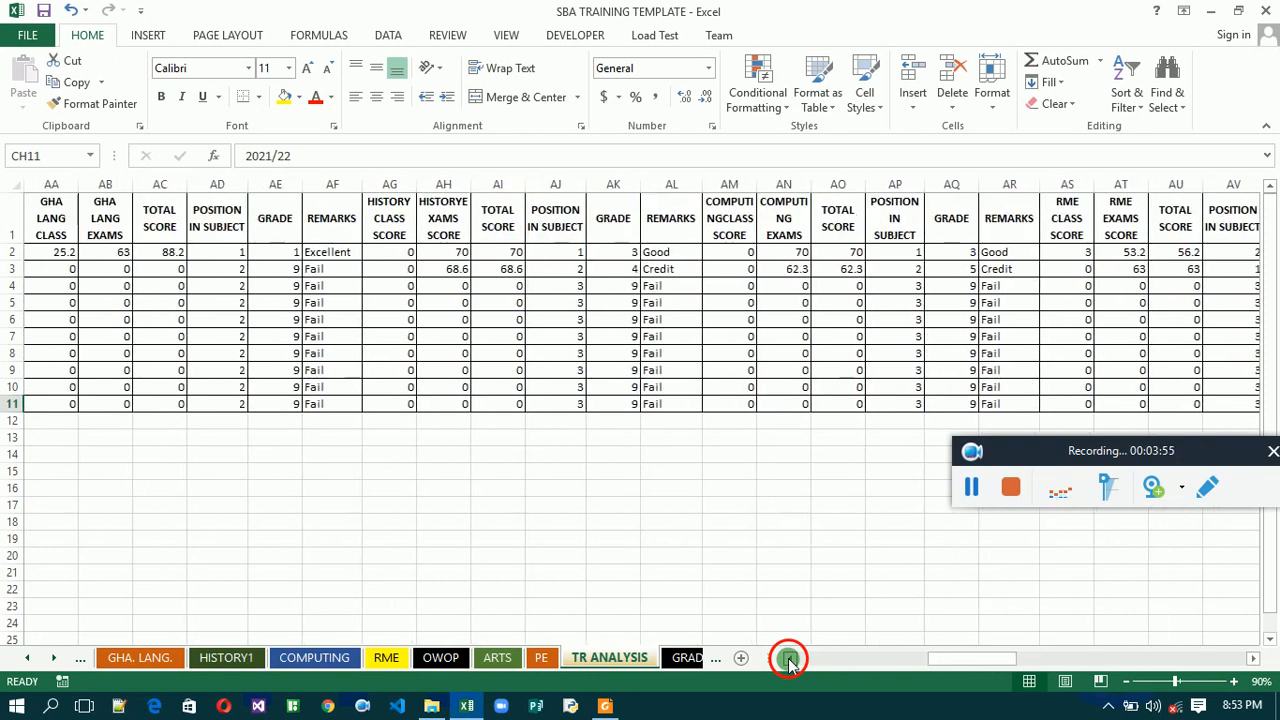
{"action": "left_click", "coordinate": [788, 659]}
{"action": "left_click", "coordinate": [788, 659]}
{"action": "left_click", "coordinate": [788, 659]}
{"action": "left_click", "coordinate": [788, 659]}
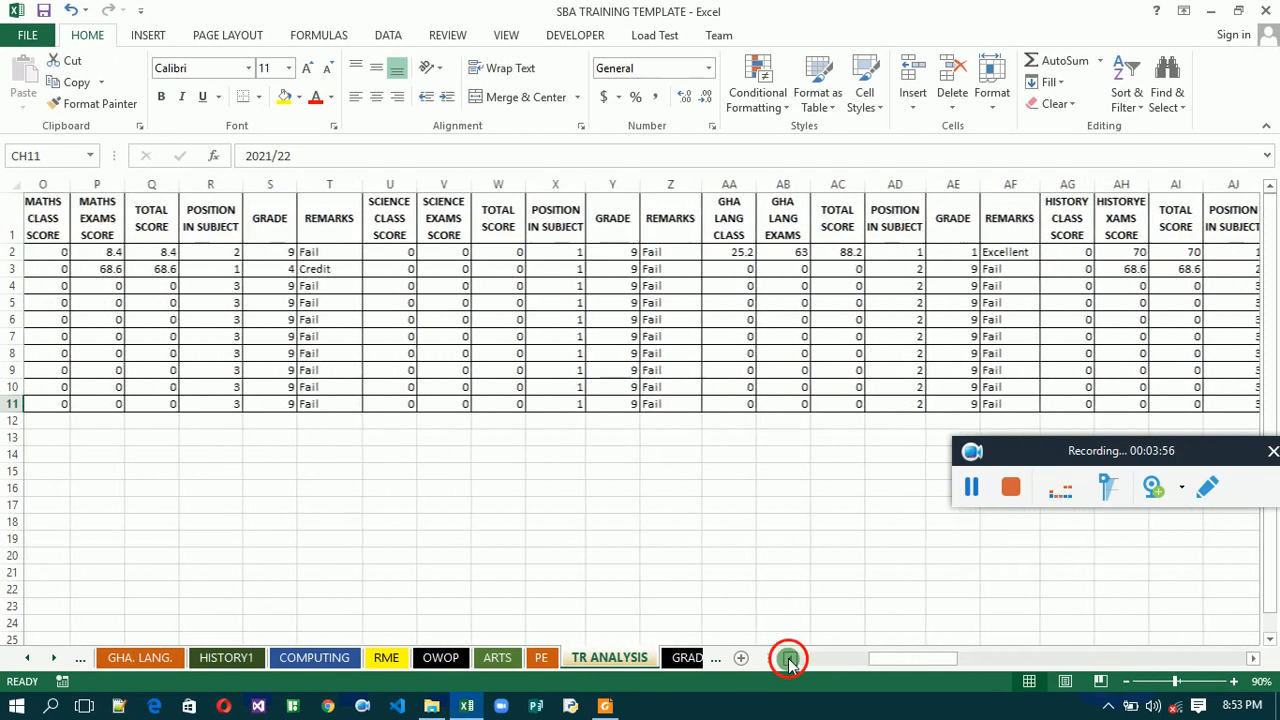
{"action": "left_click", "coordinate": [788, 659]}
{"action": "left_click", "coordinate": [788, 659]}
{"action": "left_click", "coordinate": [788, 659]}
{"action": "left_click", "coordinate": [788, 659]}
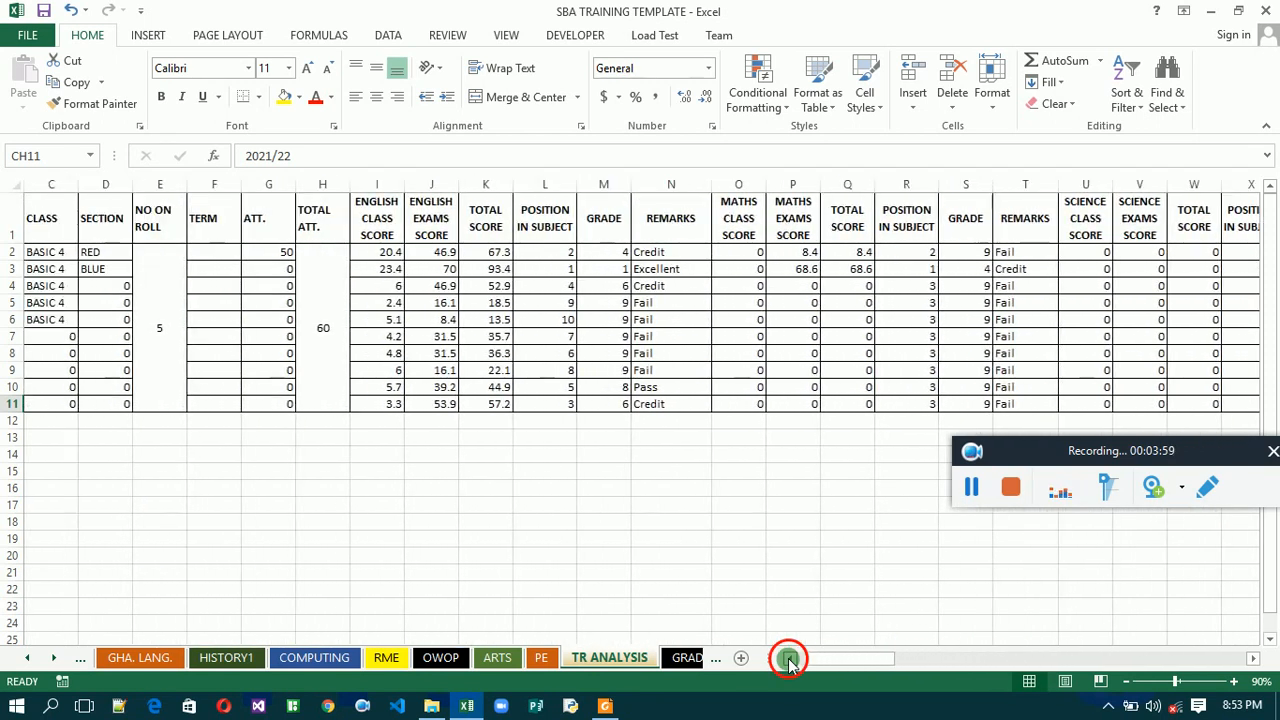
{"action": "left_click", "coordinate": [788, 659]}
{"action": "left_click", "coordinate": [578, 346]}
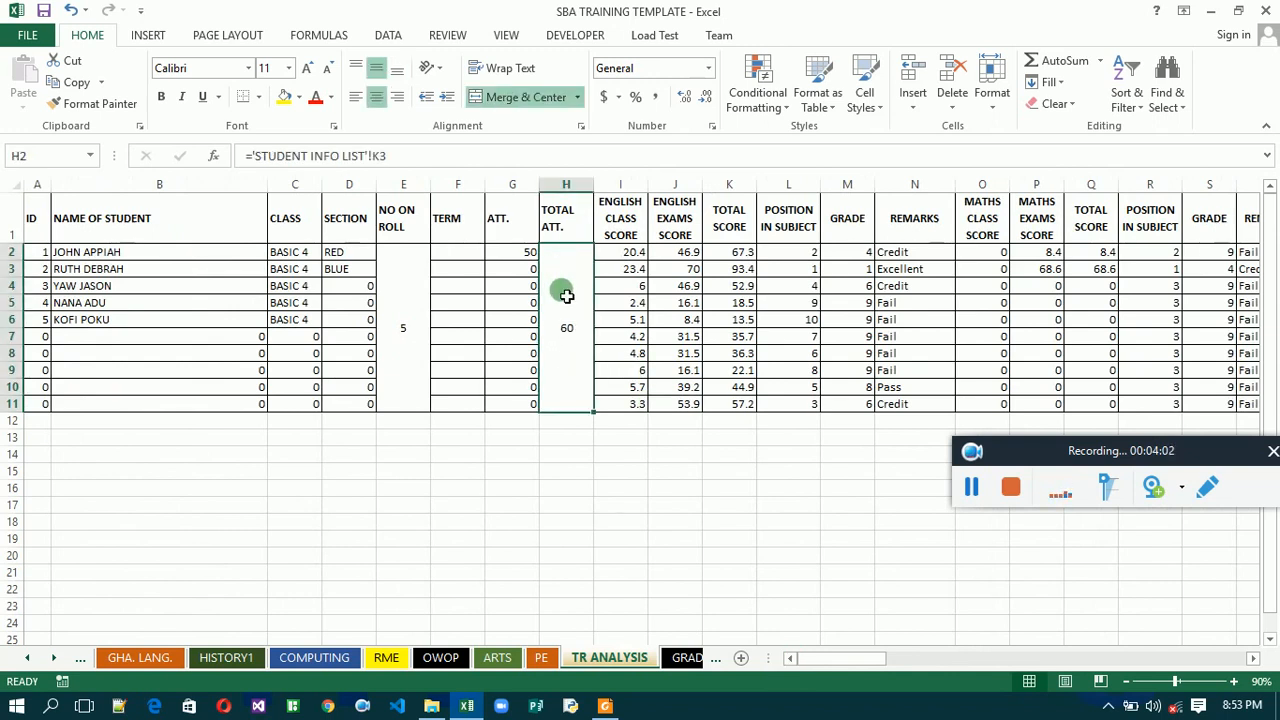
{"action": "left_click", "coordinate": [533, 97]}
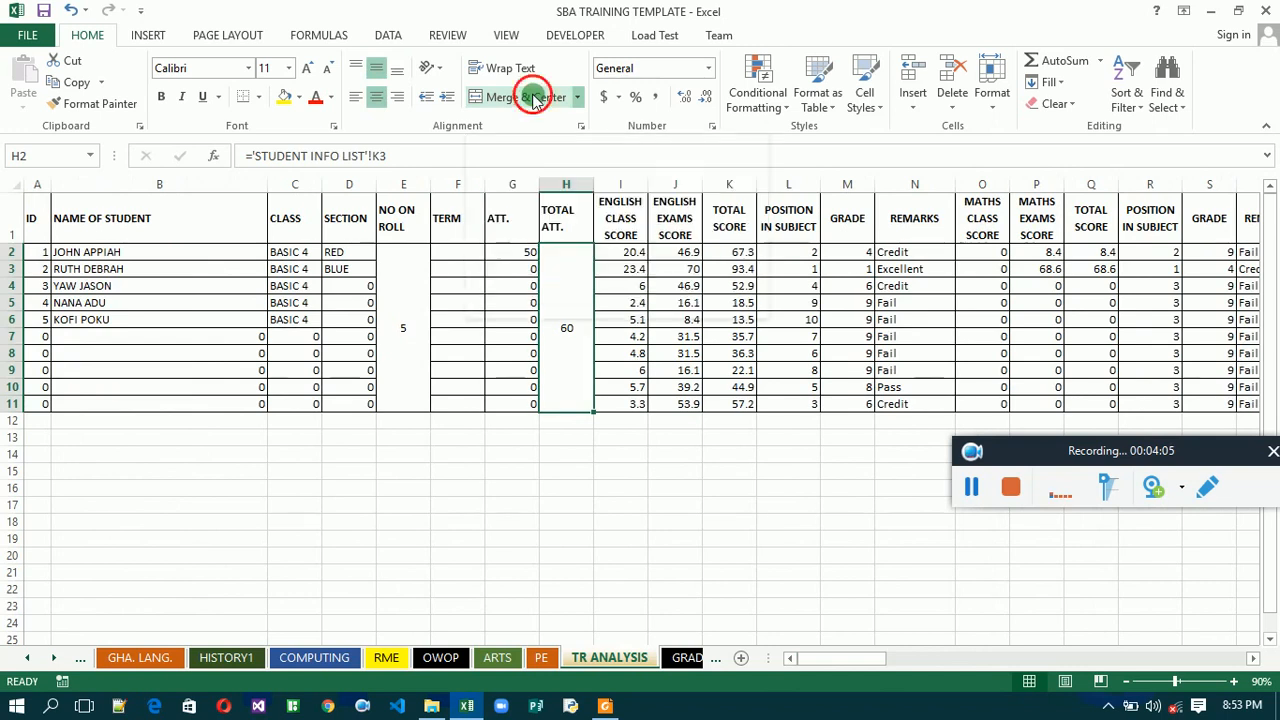
{"action": "left_click", "coordinate": [582, 270]}
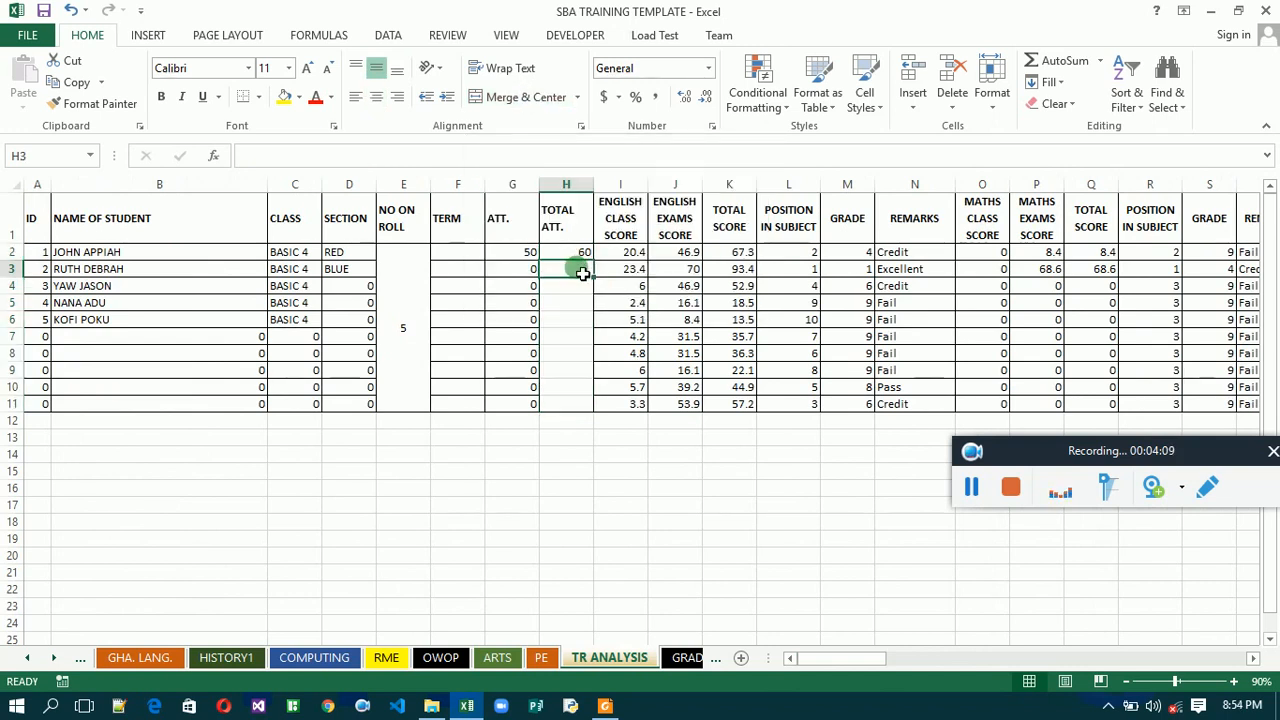
Try to fill the TOTAL ATT. formula from cell H2 down to H11, and undo the fill.
{"action": "left_click", "coordinate": [575, 257]}
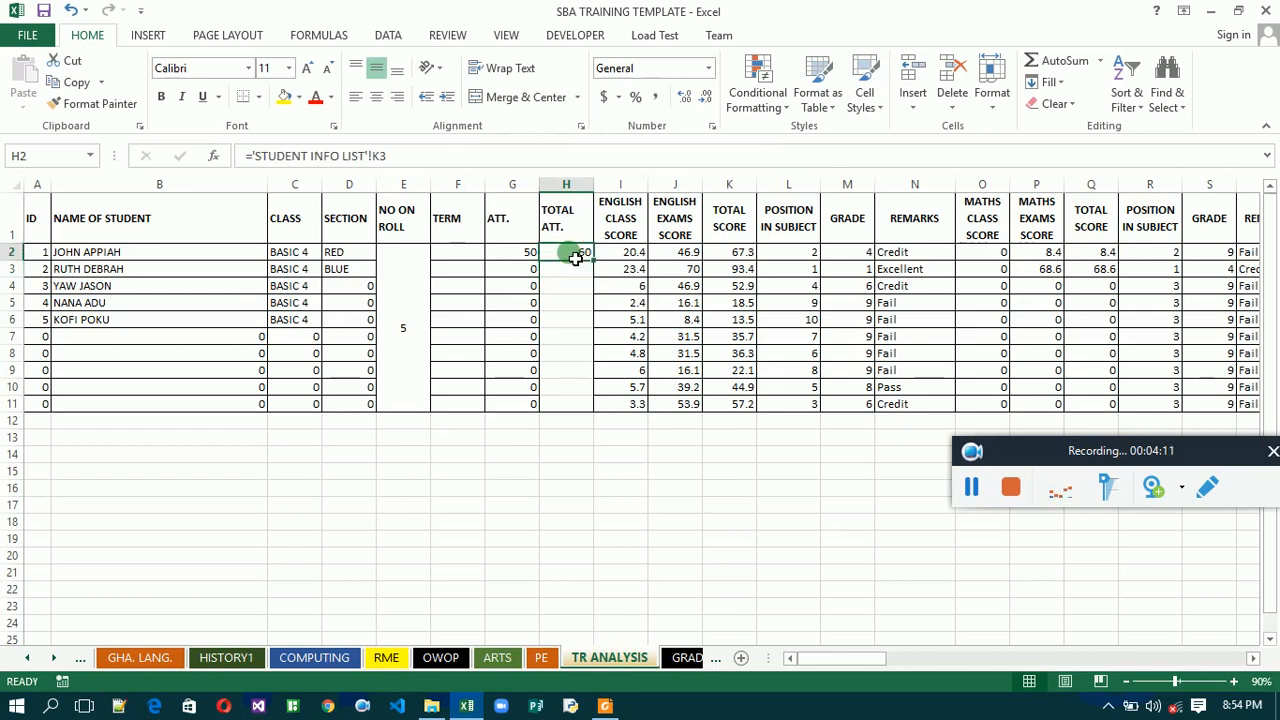
{"action": "double_click", "coordinate": [593, 261]}
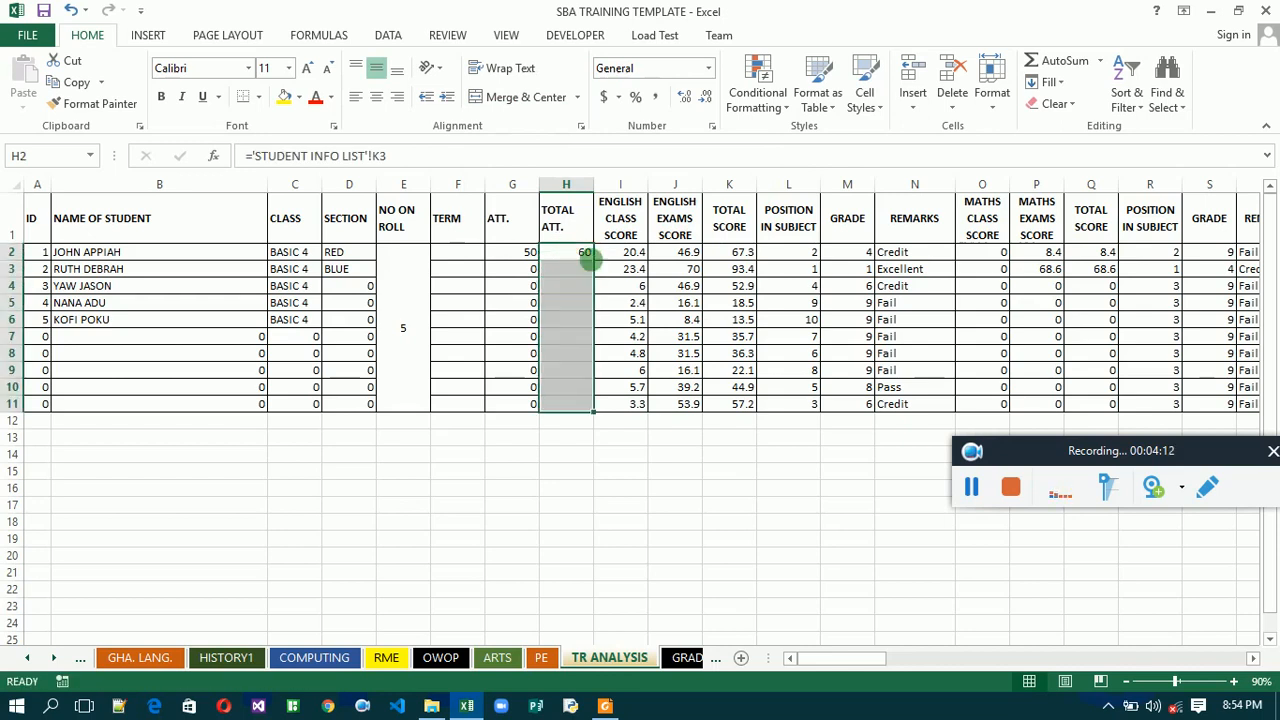
{"action": "left_click", "coordinate": [580, 277]}
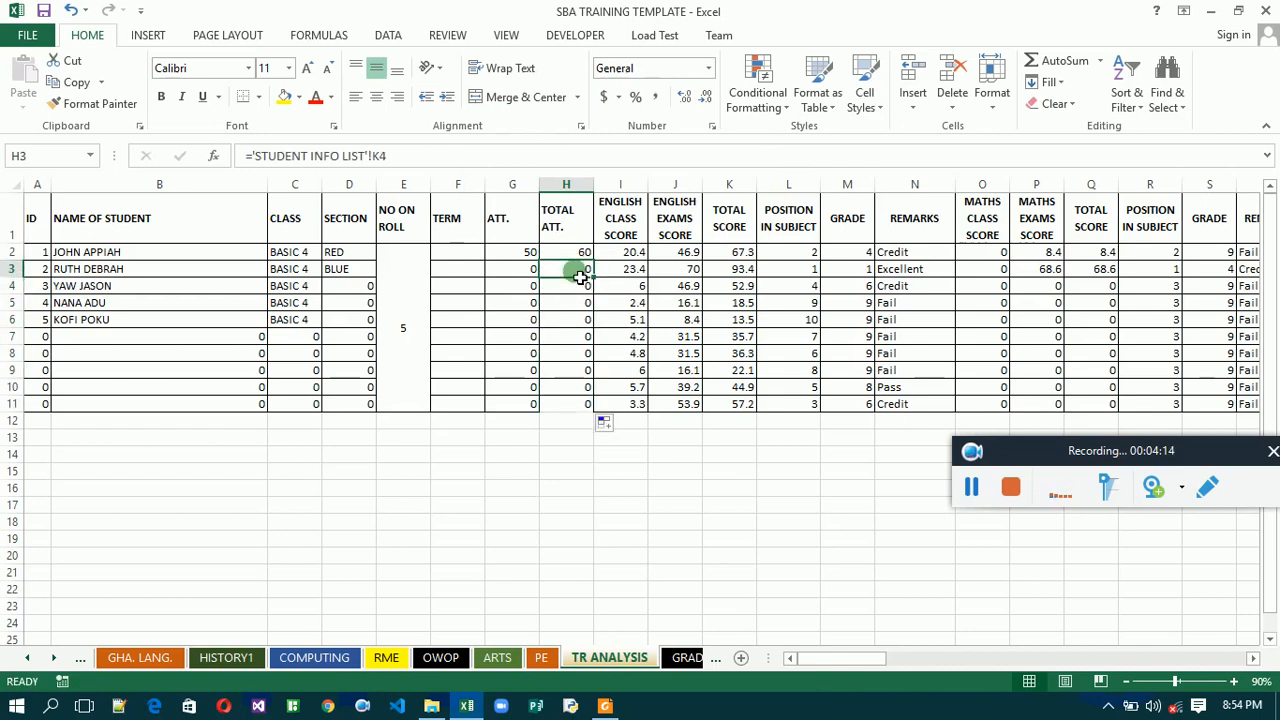
{"action": "left_click", "coordinate": [569, 258]}
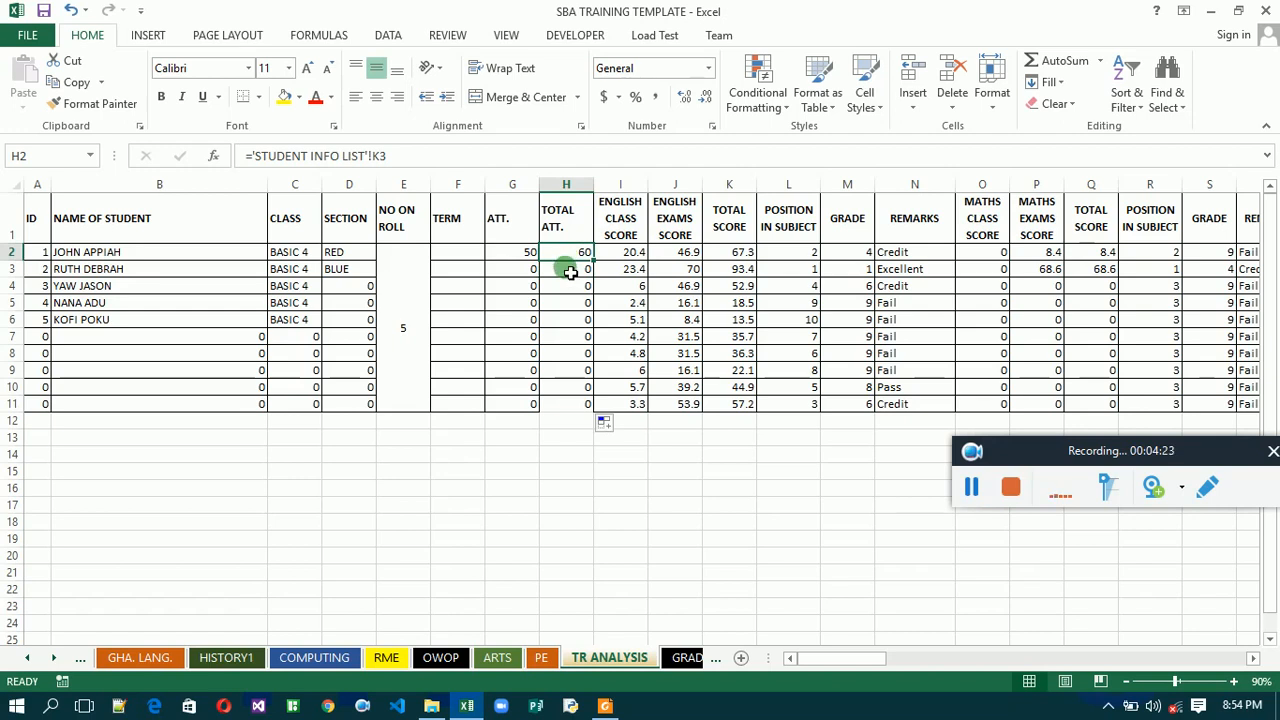
{"action": "left_click", "coordinate": [570, 272]}
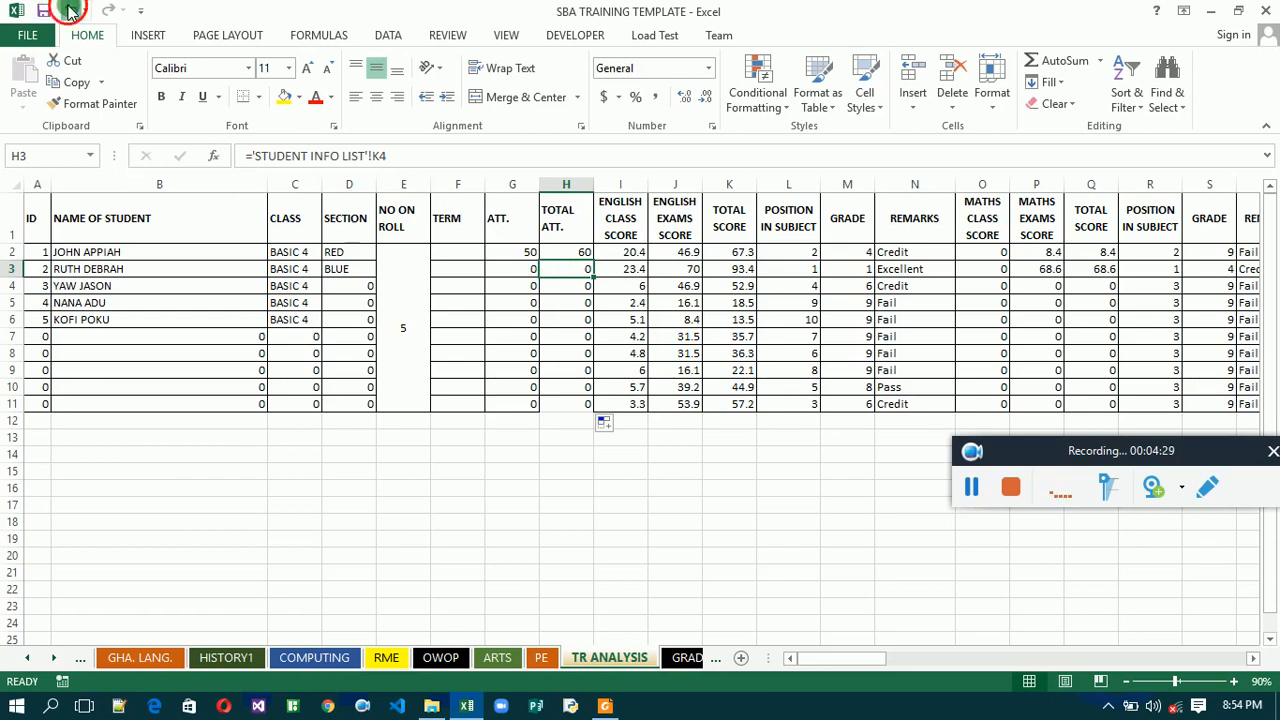
{"action": "left_click", "coordinate": [70, 9]}
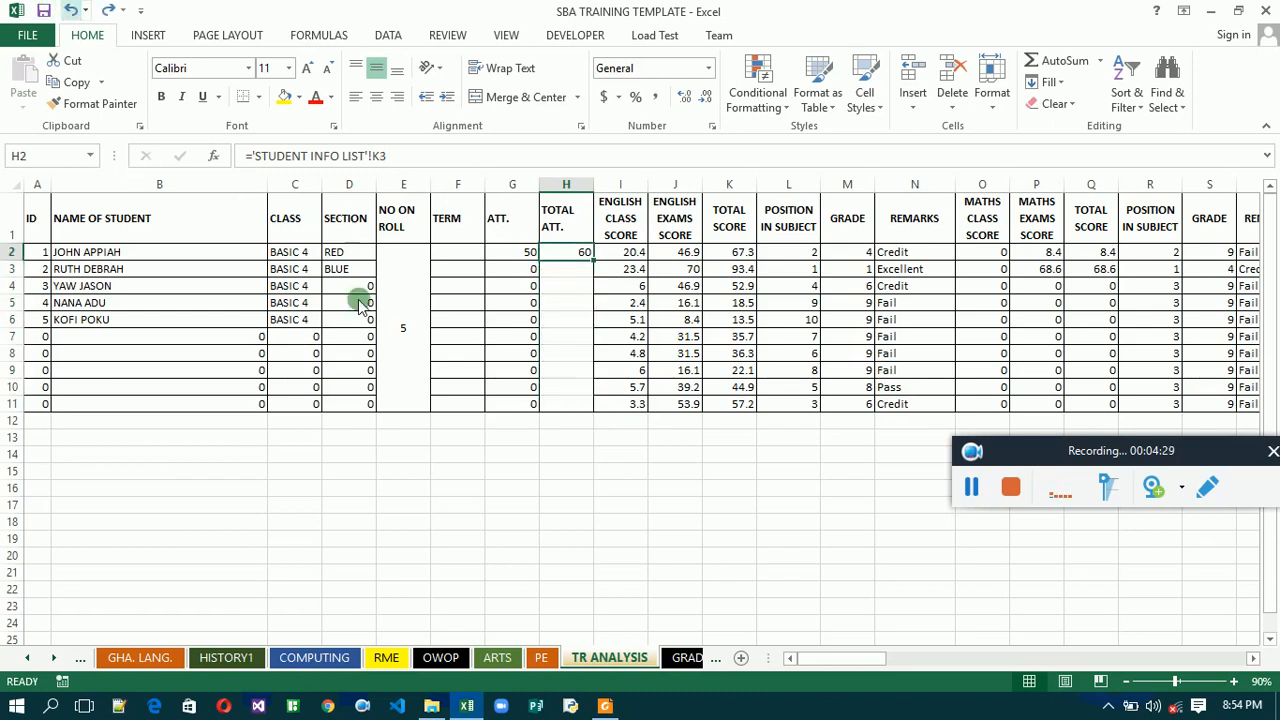
{"action": "left_click", "coordinate": [972, 490]}
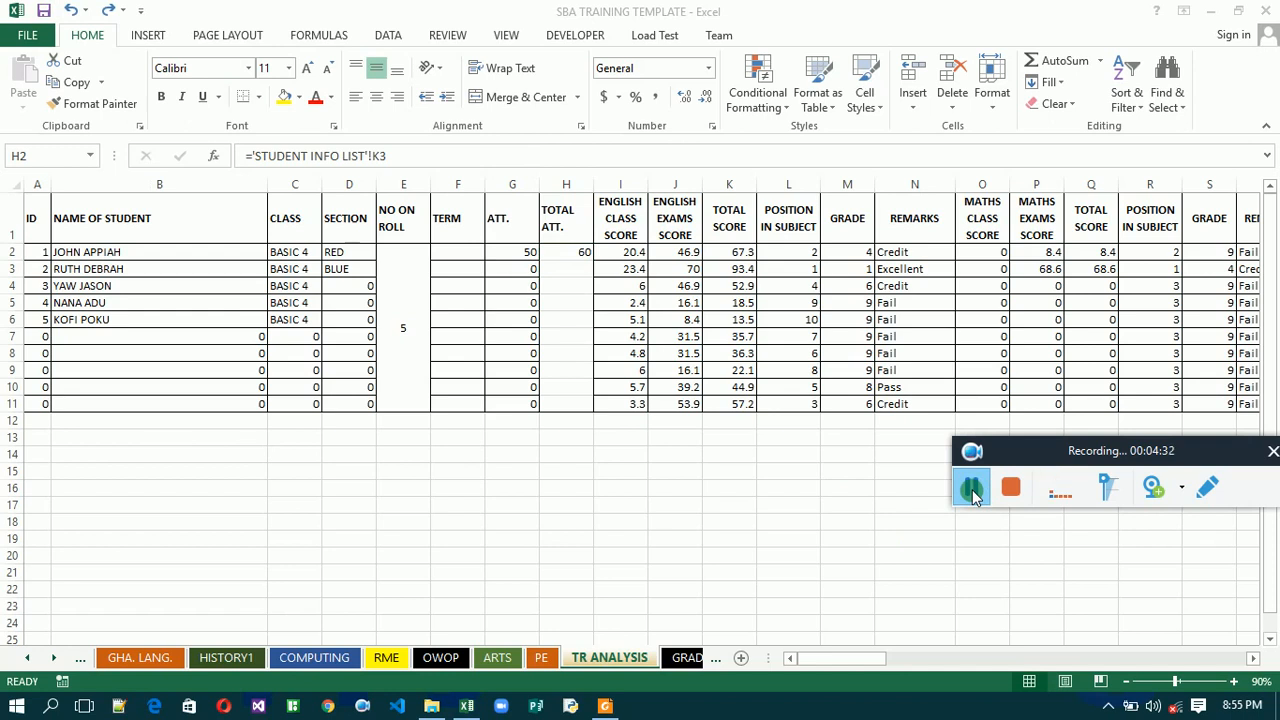
{"action": "left_click", "coordinate": [972, 490]}
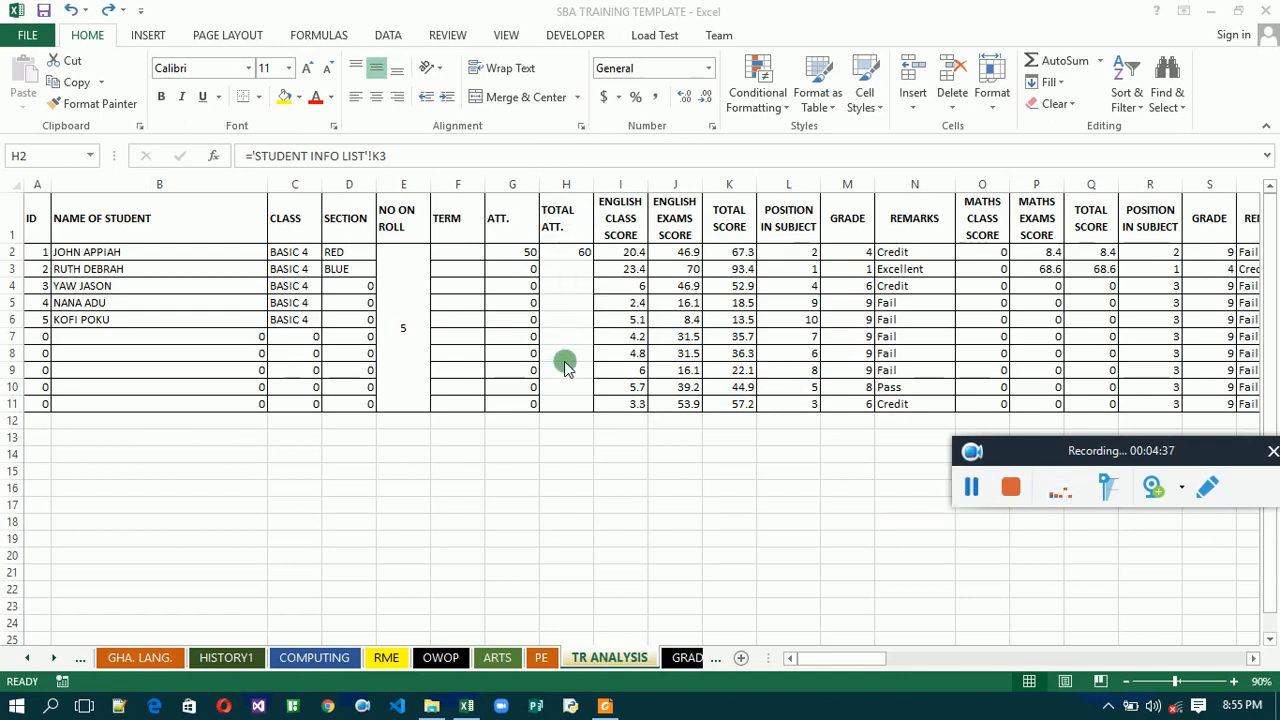
Make the TOTAL ATT. reference in cell H2 absolute, so the formula reads ='STUDENT INFO LIST'!$K$3.
{"action": "left_click", "coordinate": [557, 255]}
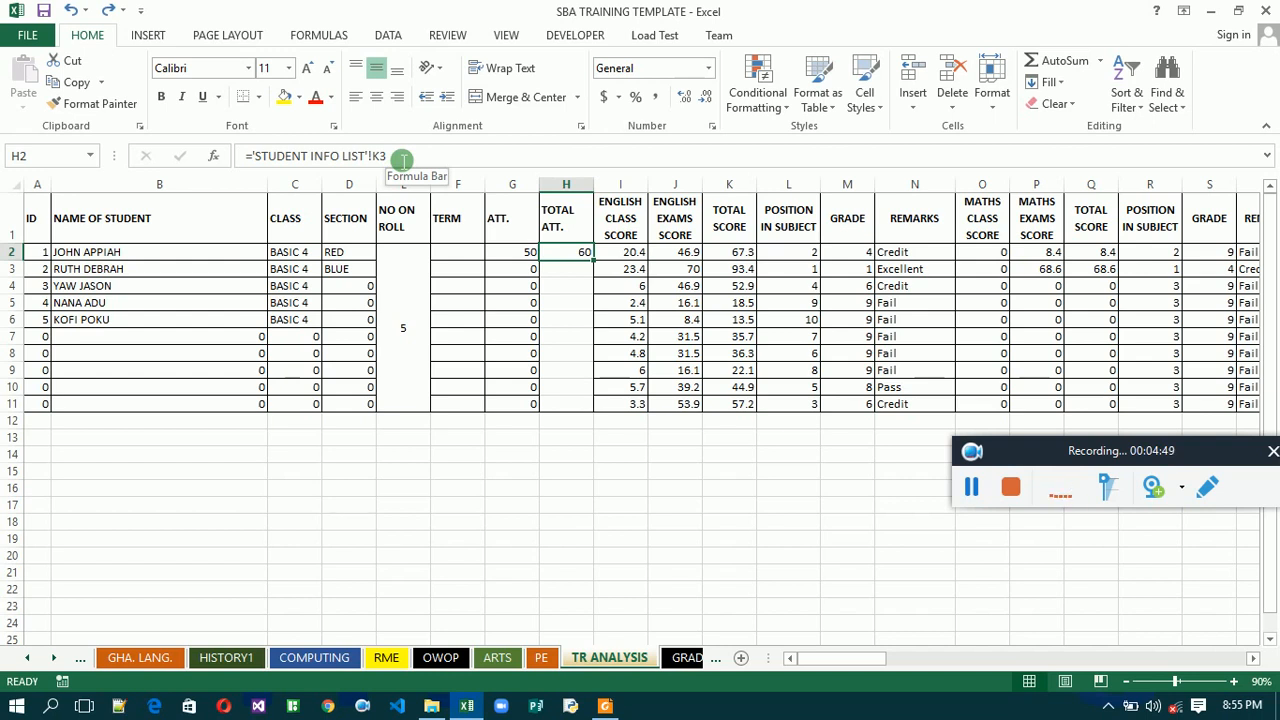
{"action": "left_click_drag", "start_coordinate": [401, 160], "coordinate": [254, 166]}
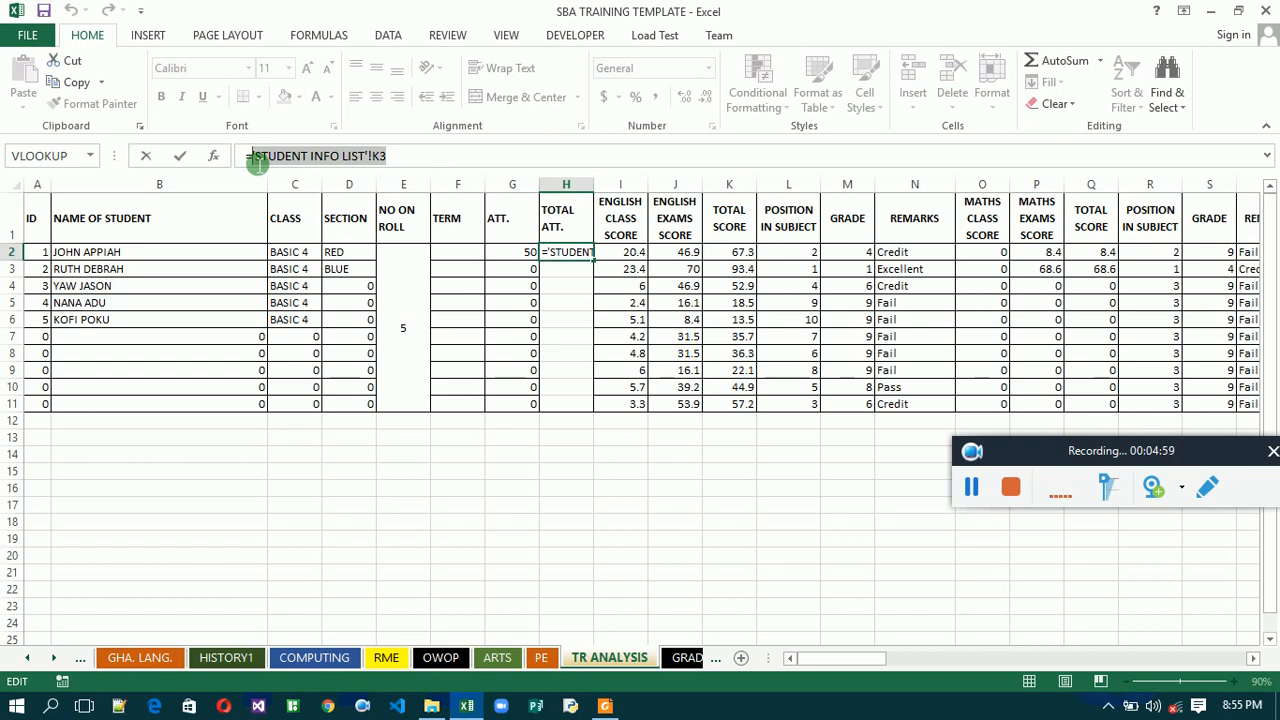
{"action": "key", "text": "F4"}
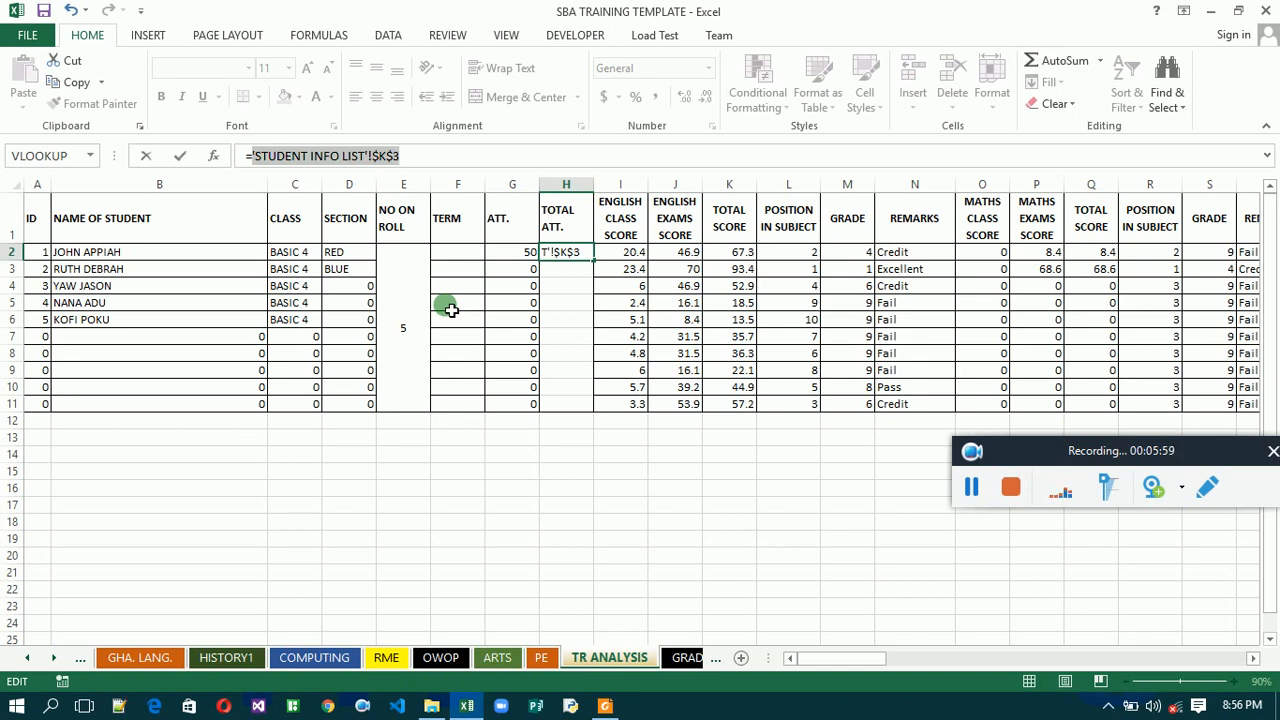
{"action": "key", "text": "Return"}
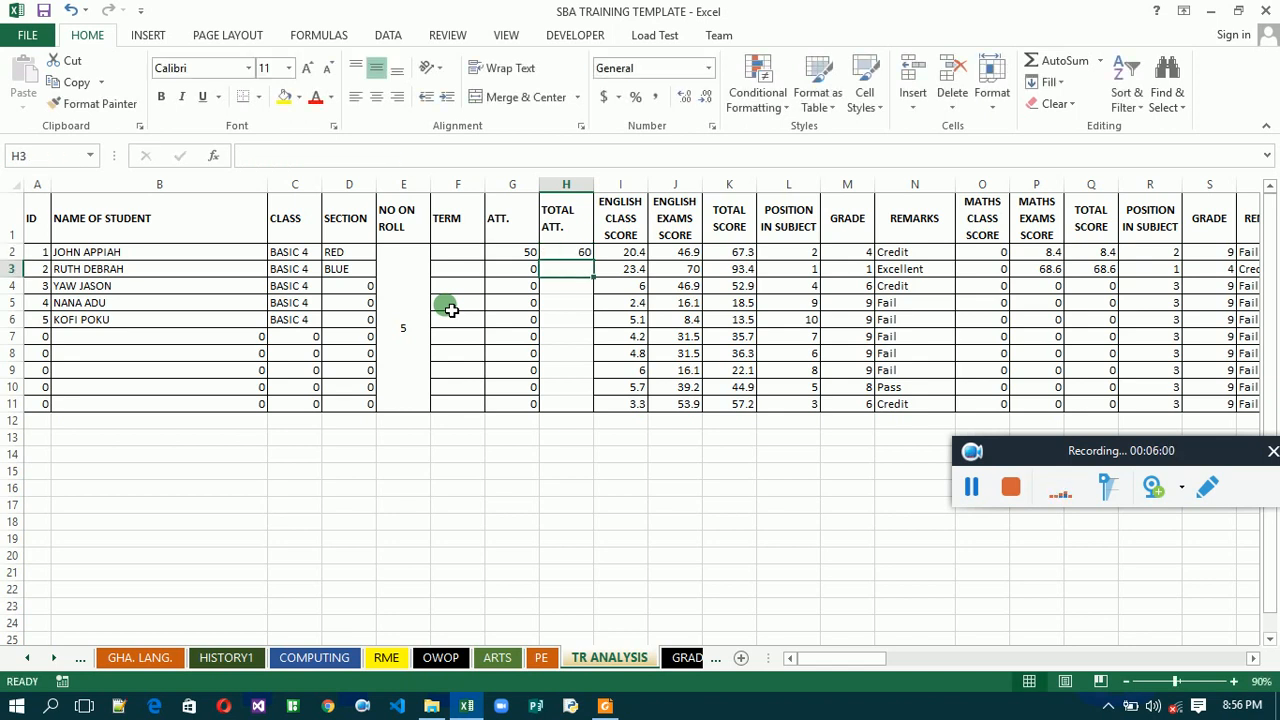
Fill the TOTAL ATT. formula from H2 down to H11 and check the copied formulas in several cells.
{"action": "left_click", "coordinate": [573, 252]}
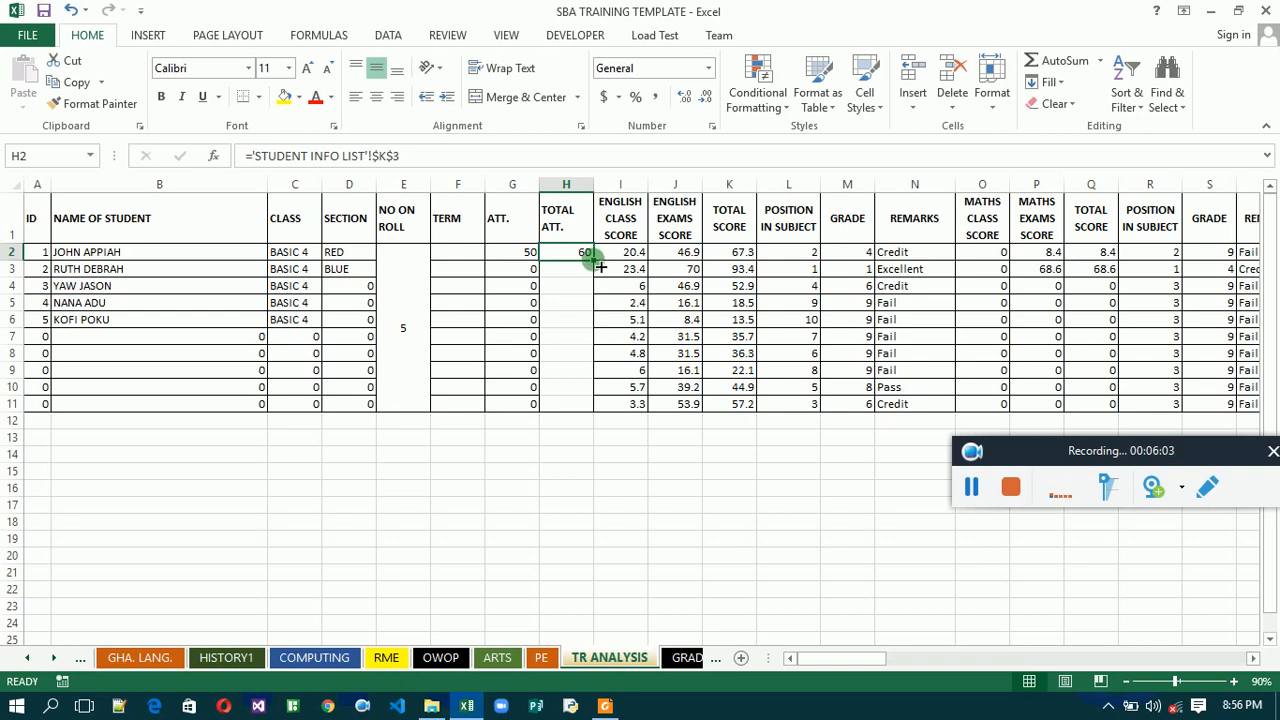
{"action": "double_click", "coordinate": [596, 263]}
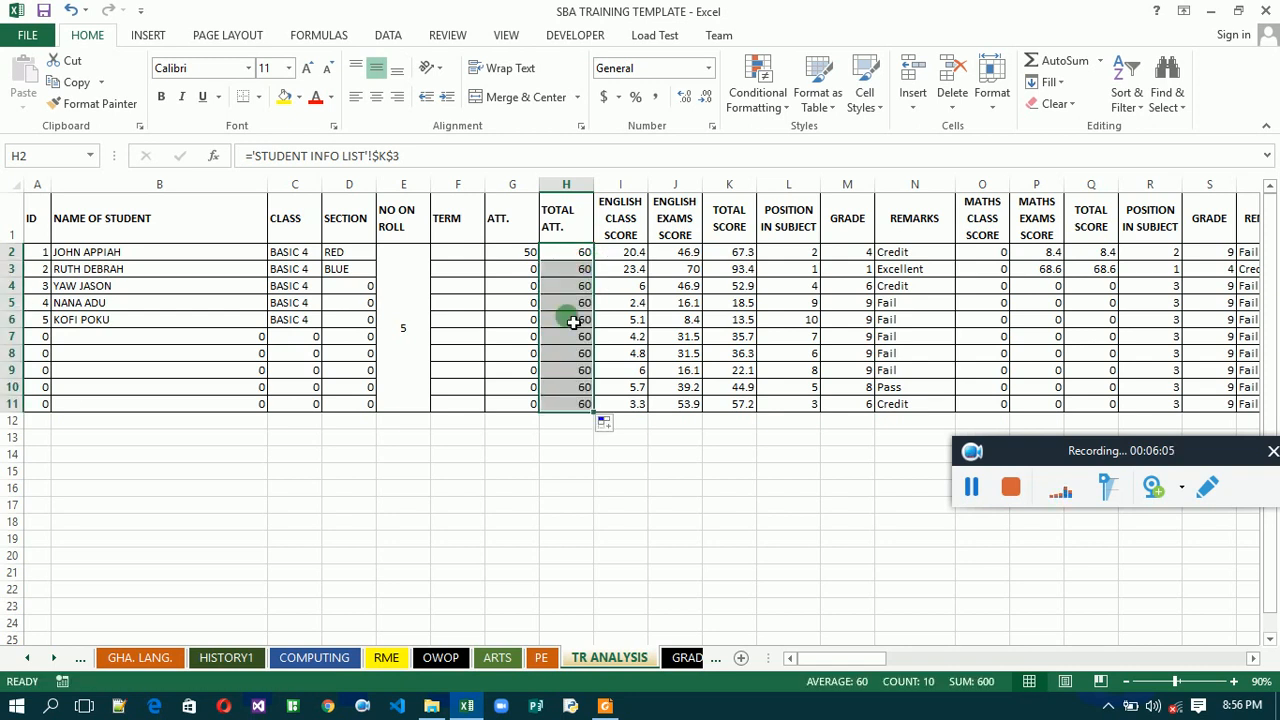
{"action": "left_click", "coordinate": [572, 372]}
{"action": "left_click", "coordinate": [568, 350]}
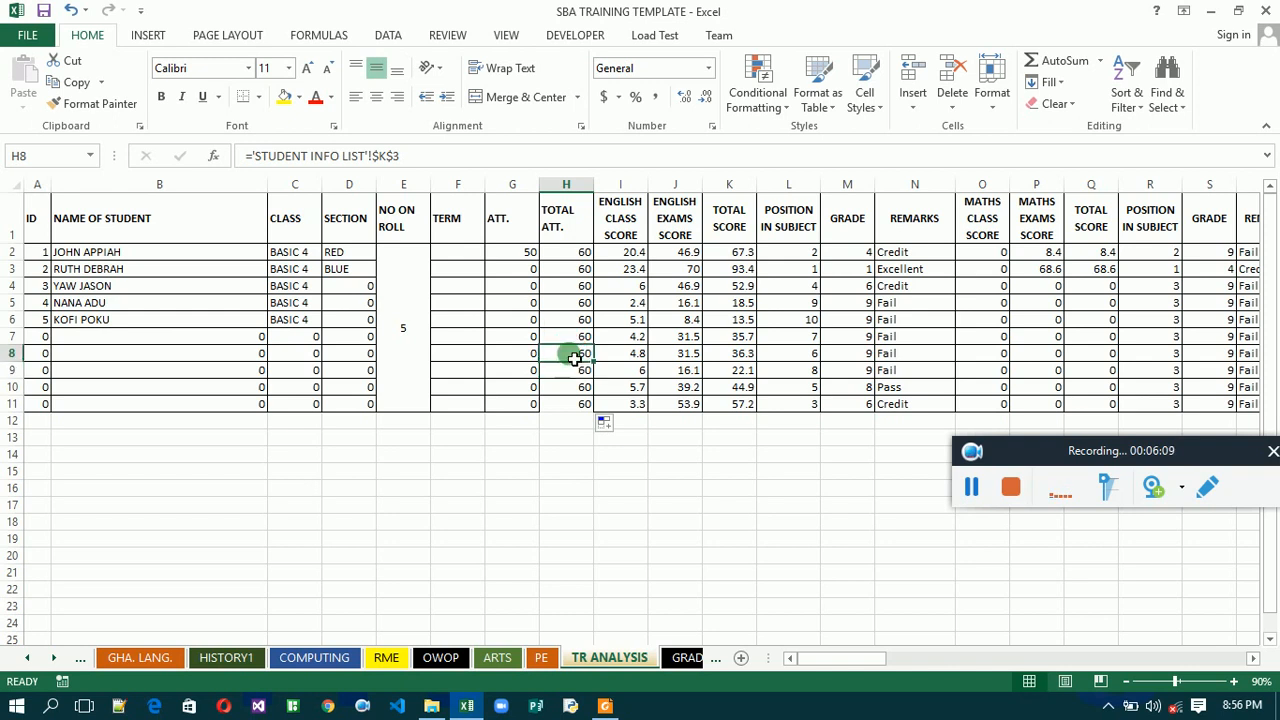
{"action": "left_click", "coordinate": [570, 337]}
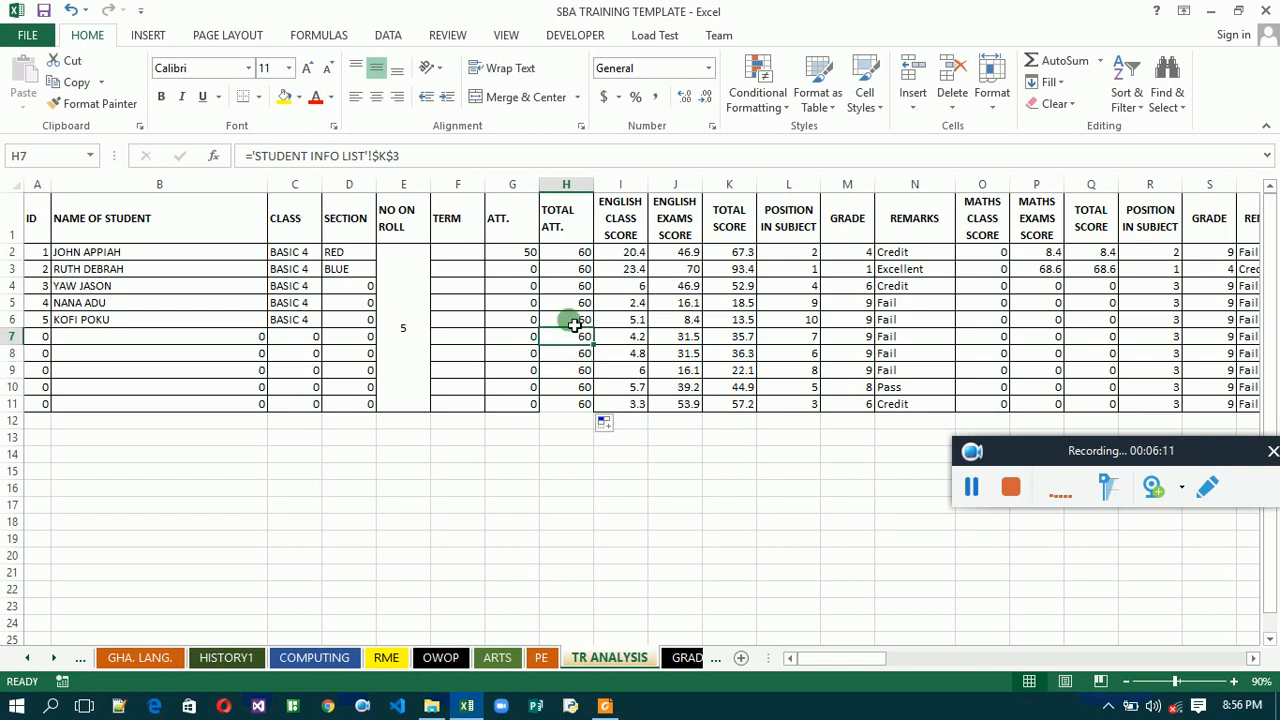
{"action": "left_click", "coordinate": [575, 322]}
{"action": "left_click", "coordinate": [574, 312]}
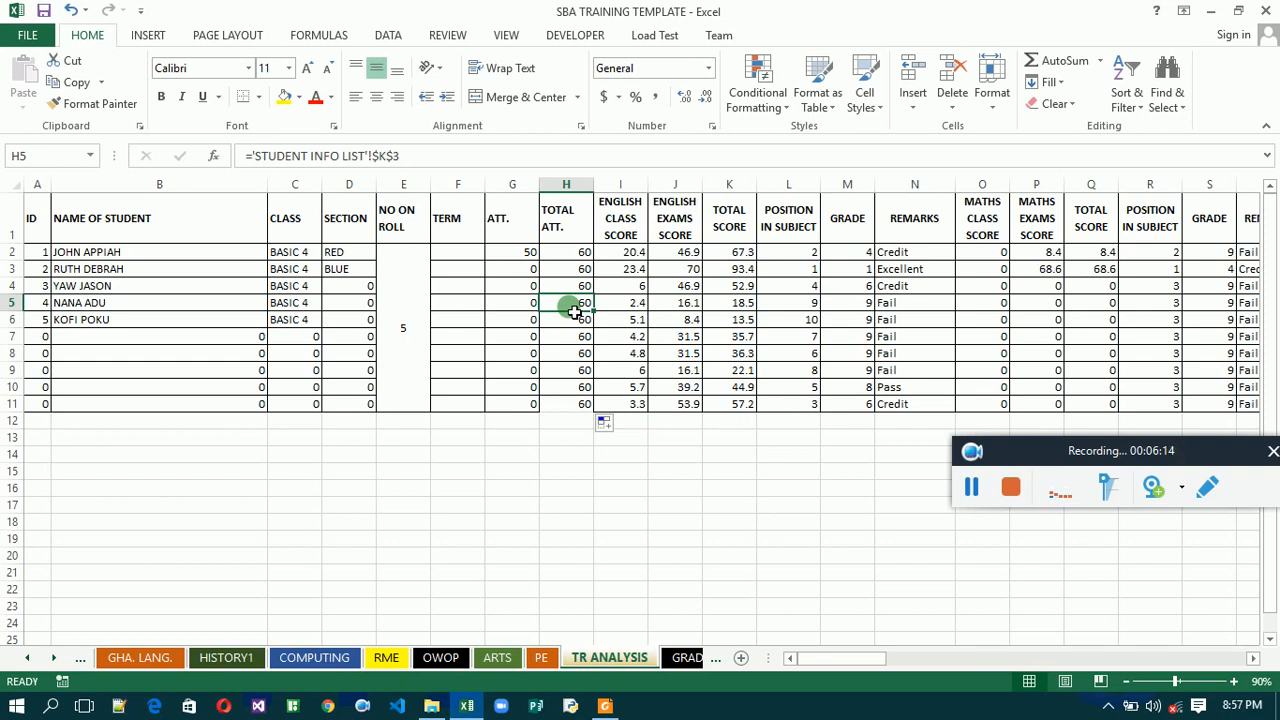
Unmerge the NO ON ROLL cells E2:E11 and select cell E2.
{"action": "left_click", "coordinate": [416, 272]}
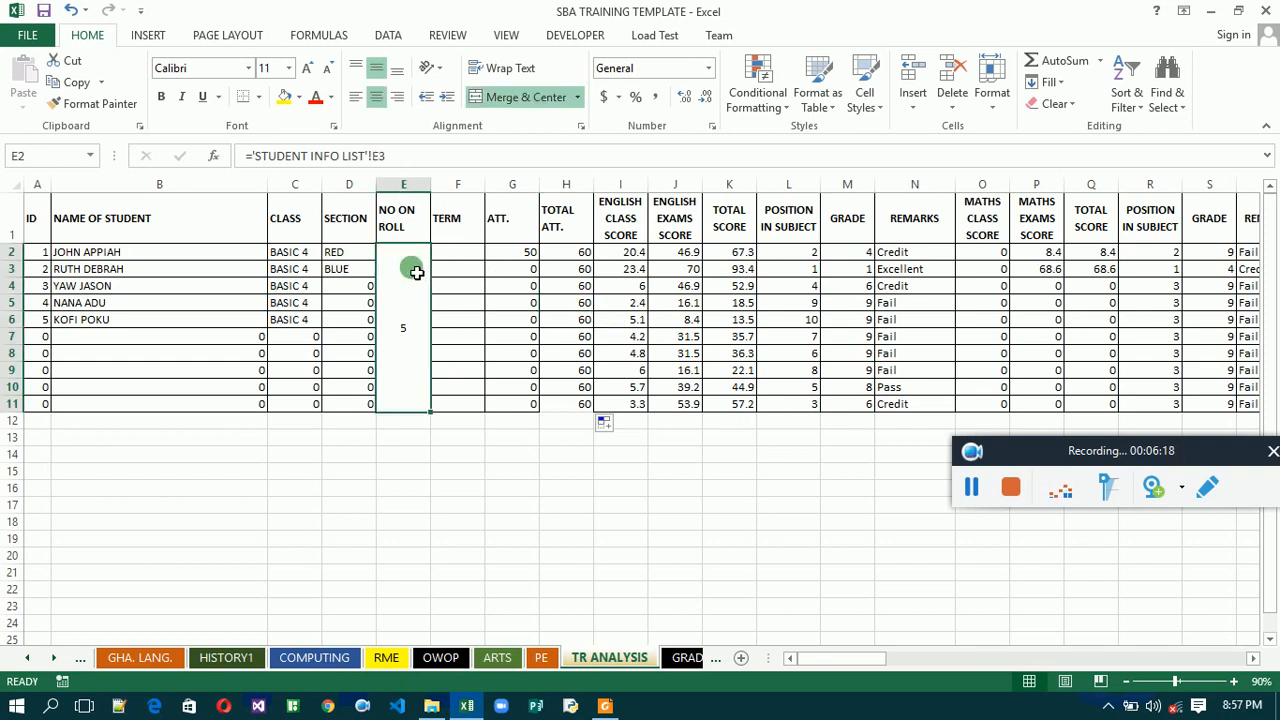
{"action": "left_click", "coordinate": [527, 97]}
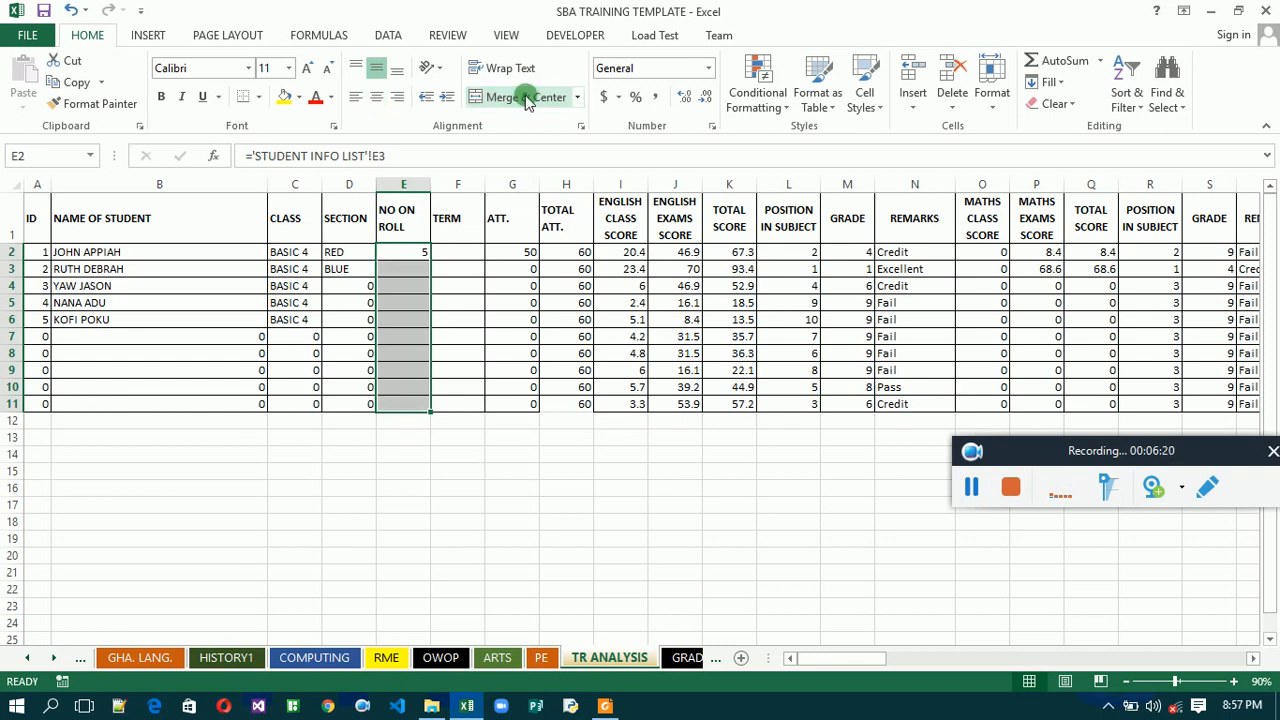
{"action": "left_click", "coordinate": [420, 254]}
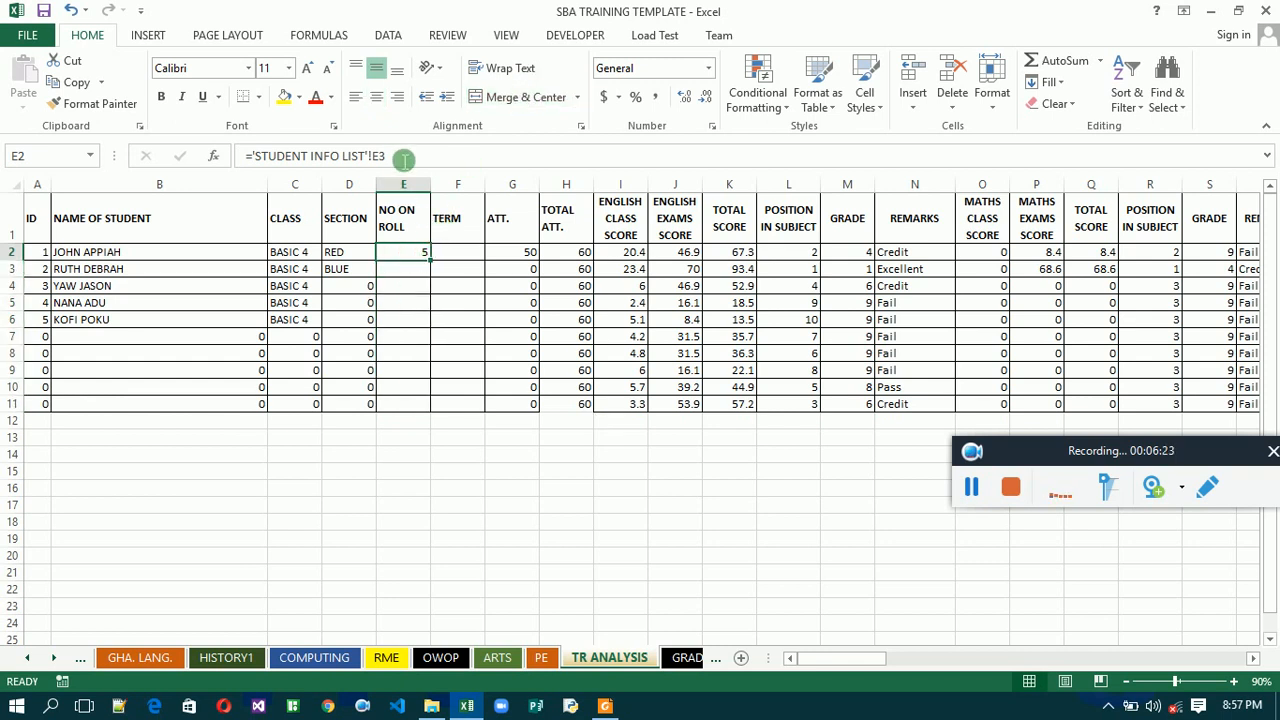
{"action": "left_click_drag", "start_coordinate": [404, 157], "coordinate": [258, 168]}
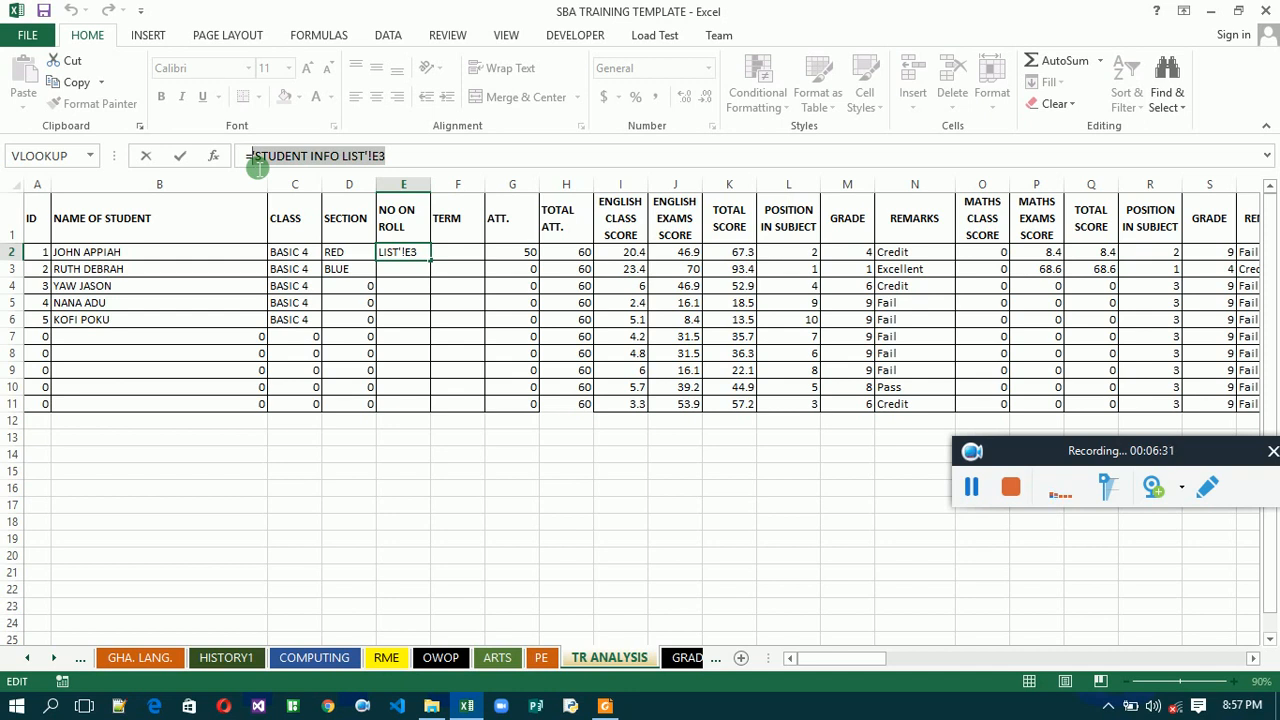
{"action": "key", "text": "F4"}
{"action": "type", "text": "'"}
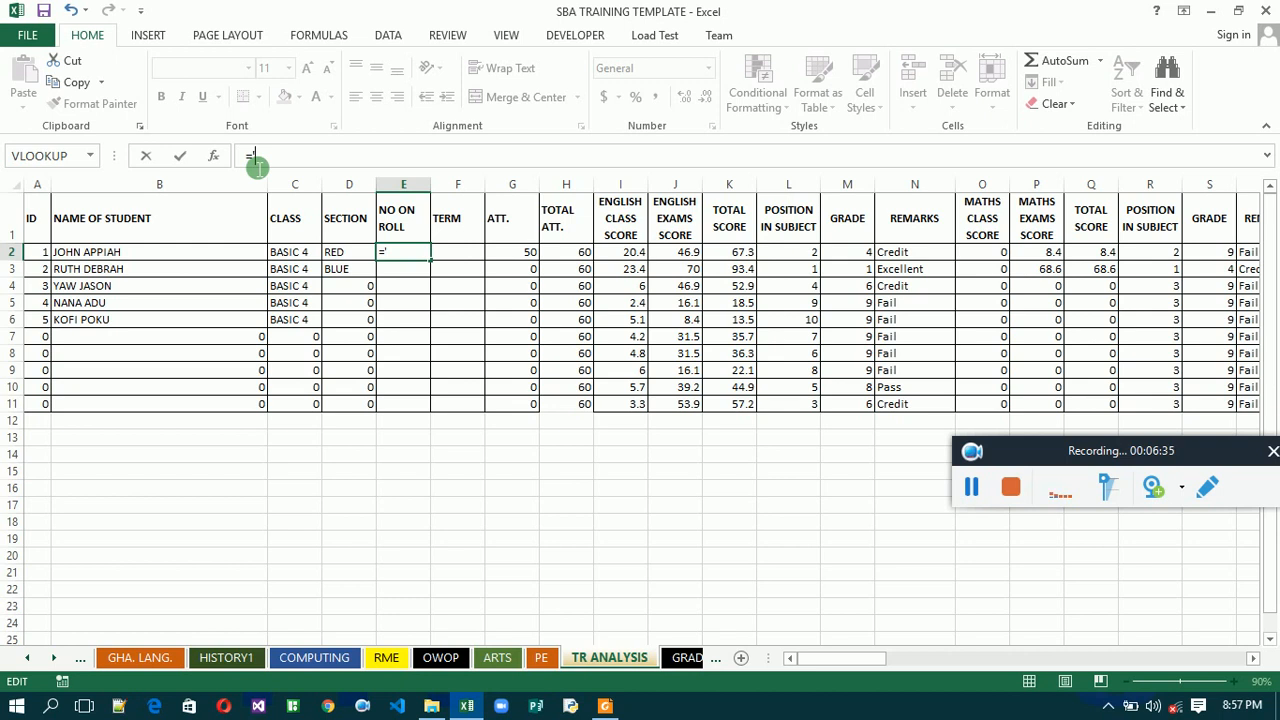
{"action": "key", "text": "Escape"}
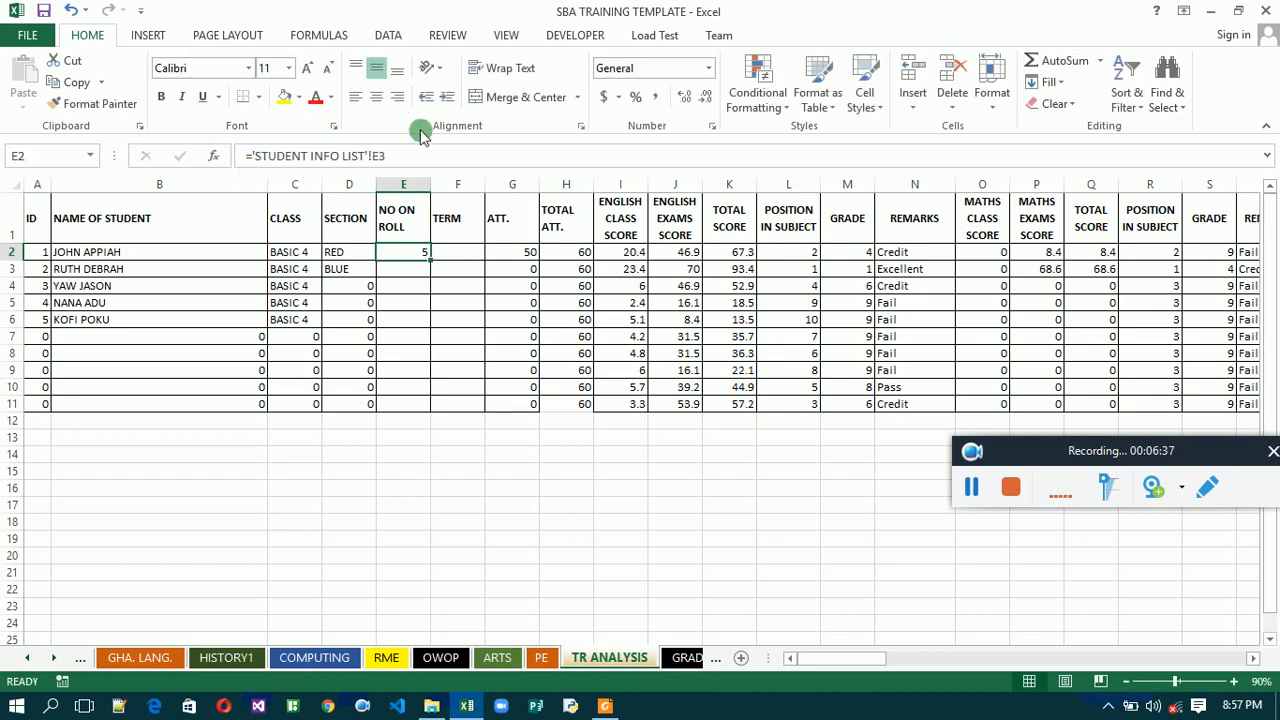
Make the NO ON ROLL reference in E2 absolute as ='STUDENT INFO LIST'!$E$3 and fill it down to E11.
{"action": "left_click_drag", "start_coordinate": [407, 158], "coordinate": [257, 158]}
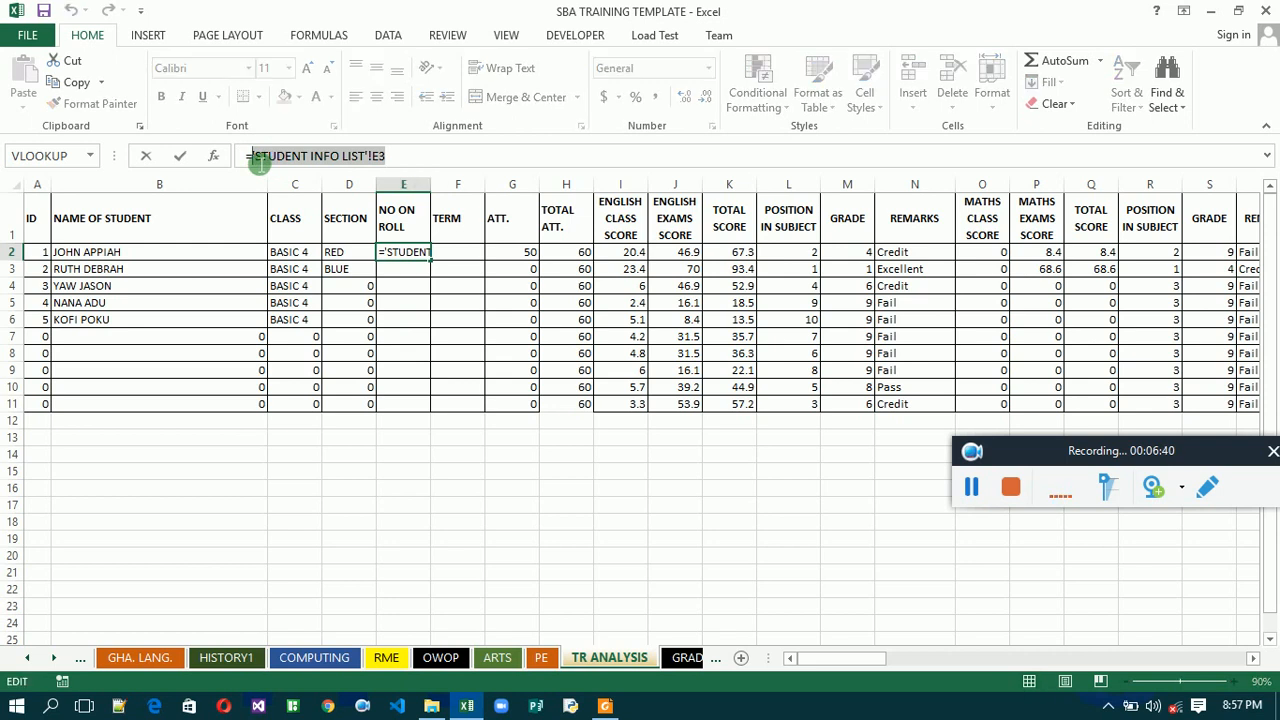
{"action": "key", "text": "F4"}
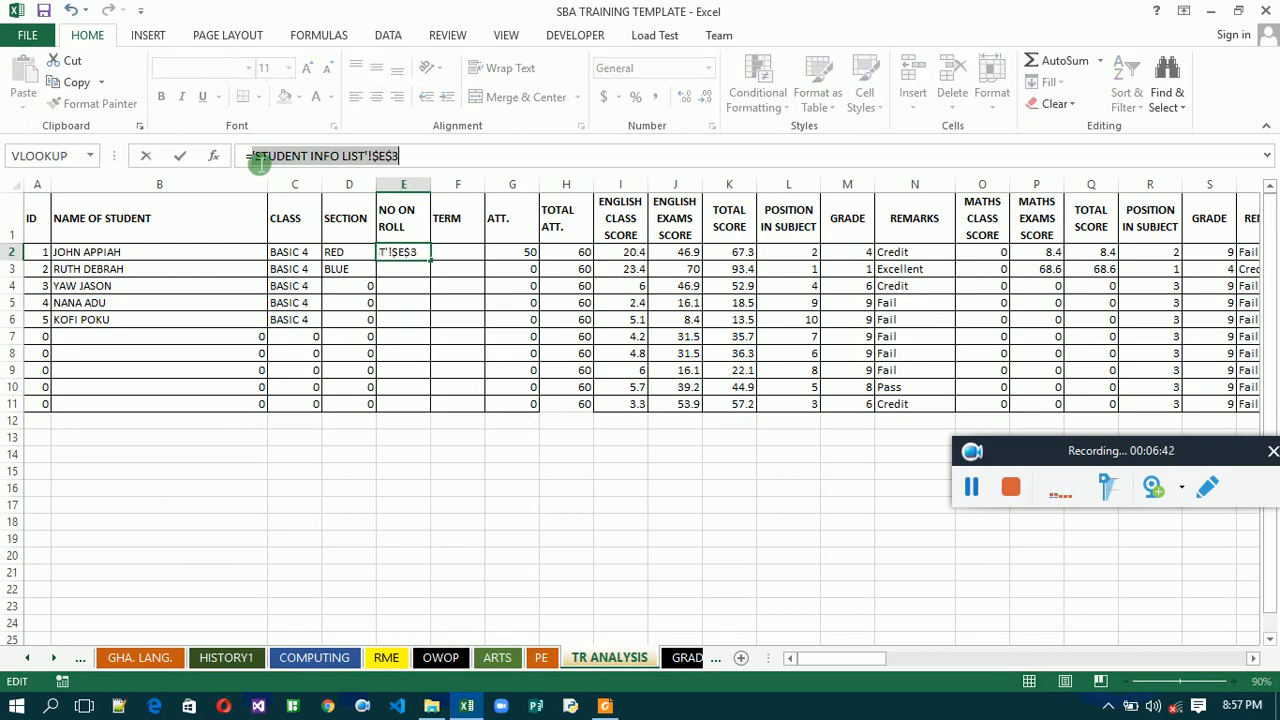
{"action": "key", "text": "Return"}
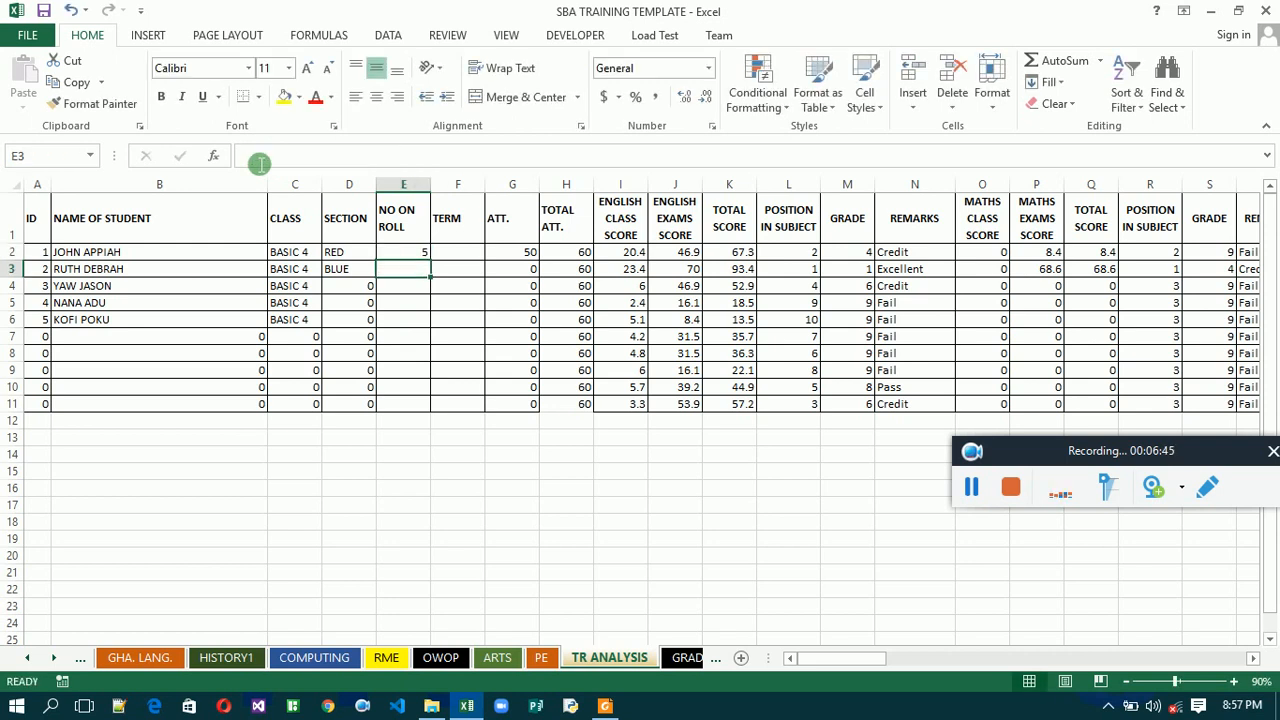
{"action": "left_click", "coordinate": [398, 257]}
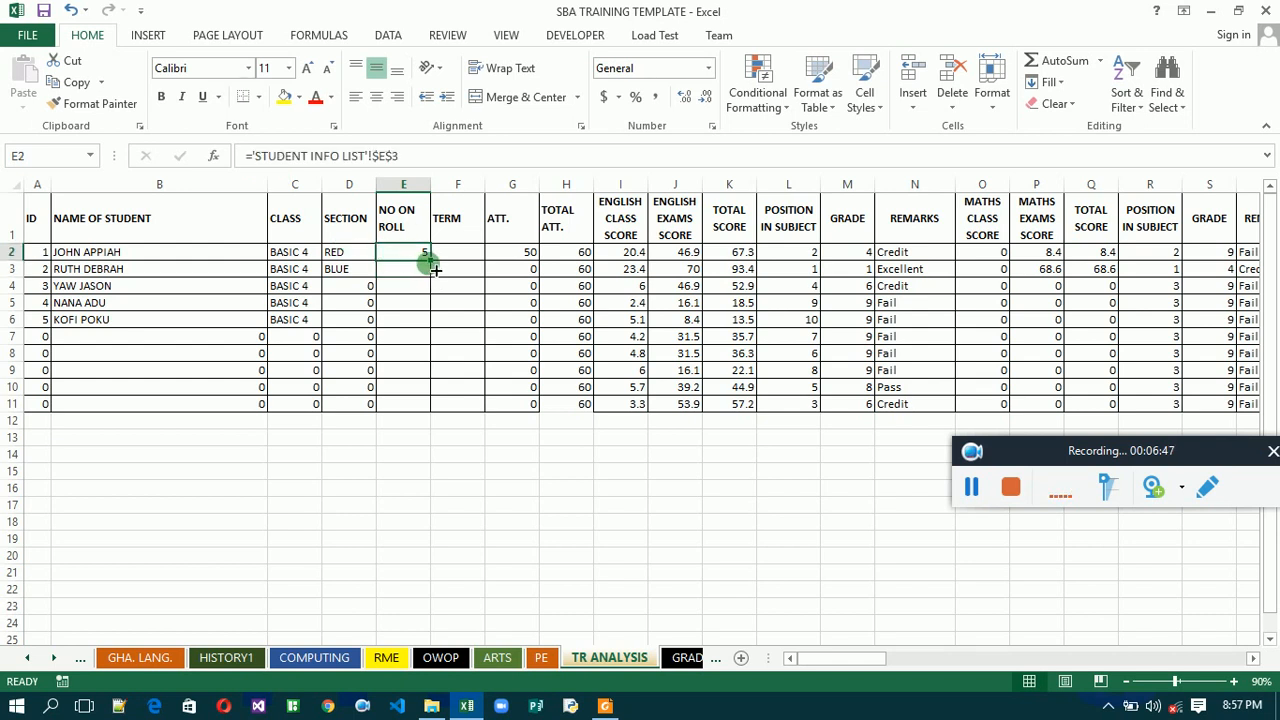
{"action": "double_click", "coordinate": [432, 261]}
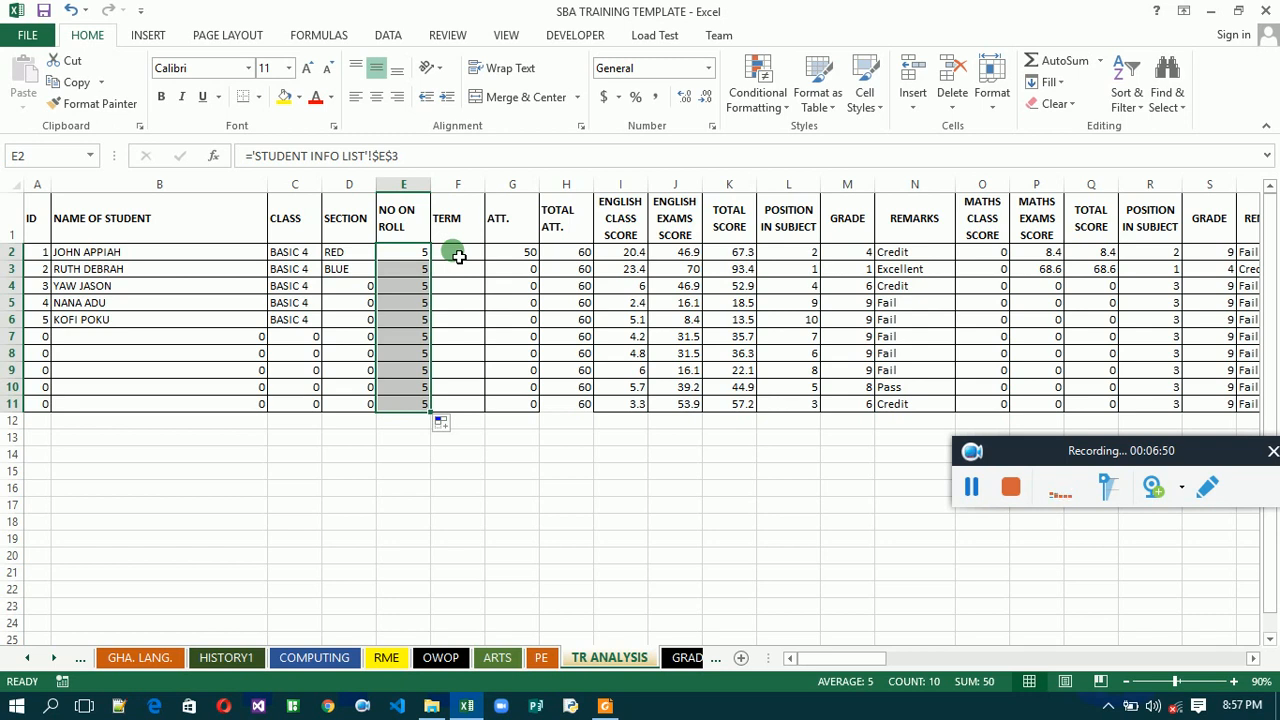
Enter TWO as the TERM for the first student in cell F2 and save the workbook.
{"action": "left_click", "coordinate": [458, 256]}
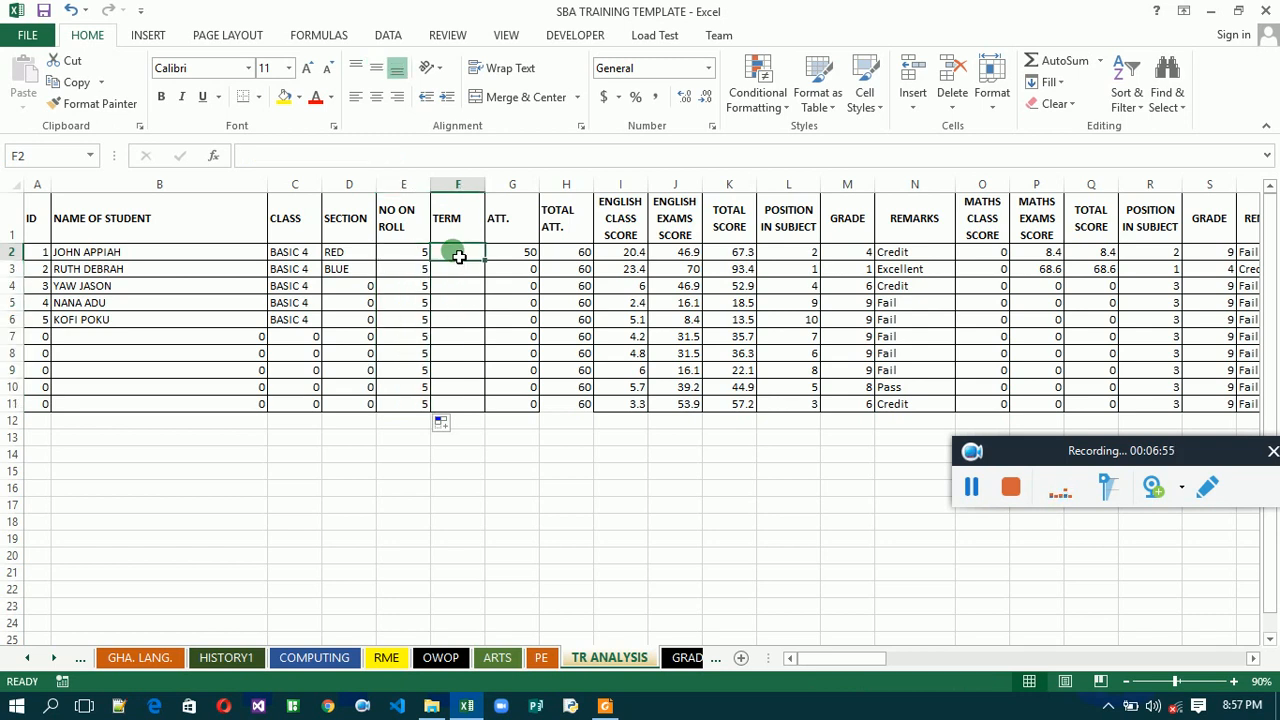
{"action": "type", "text": "TWO"}
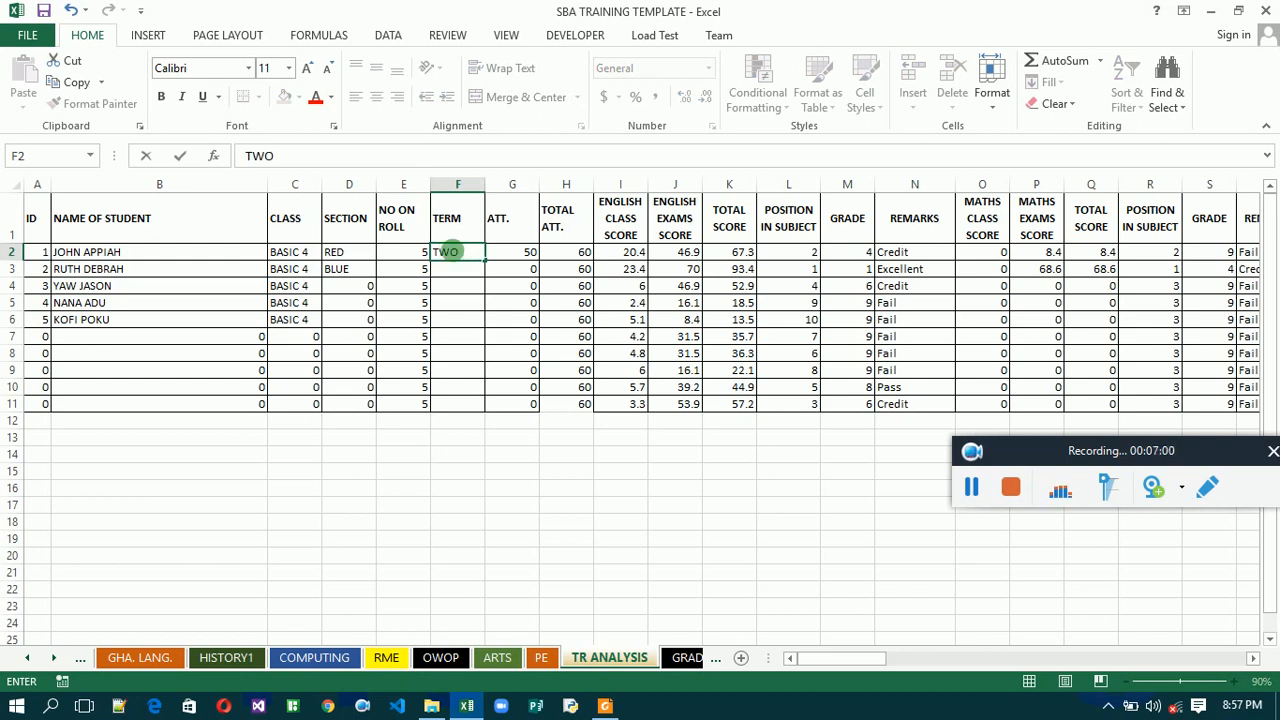
{"action": "key", "text": "Return"}
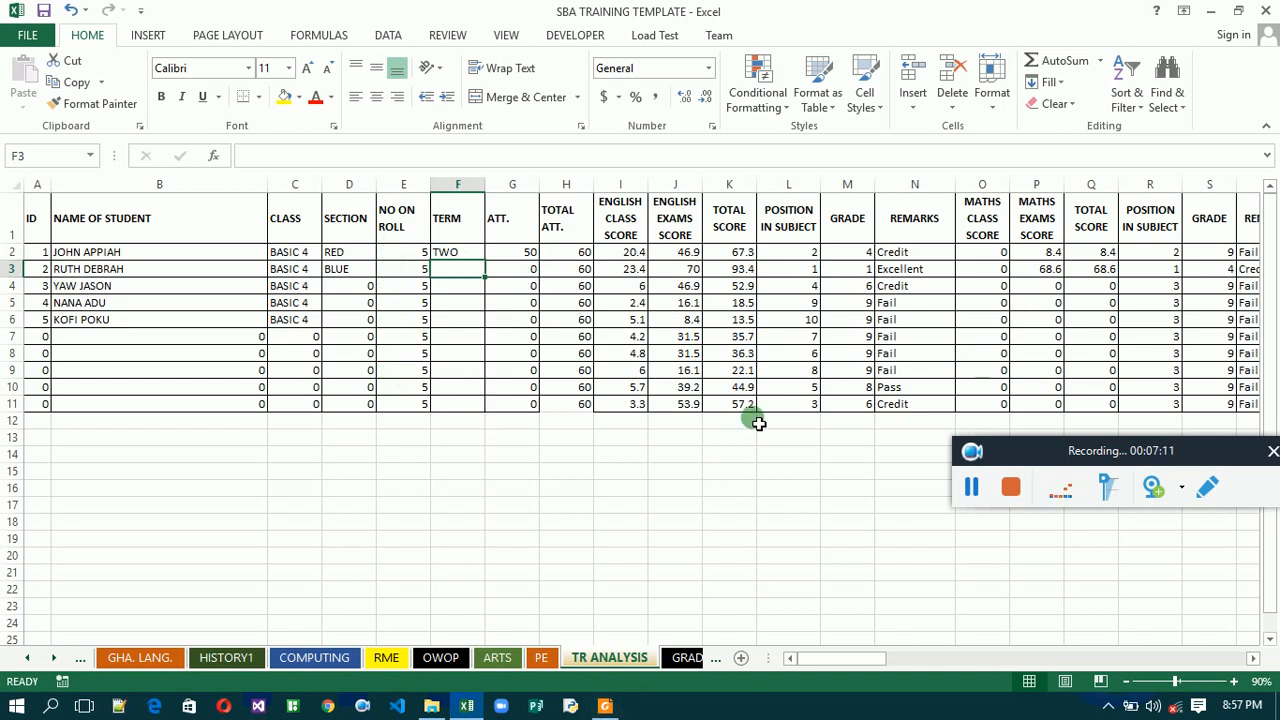
{"action": "key", "text": "ctrl+s"}
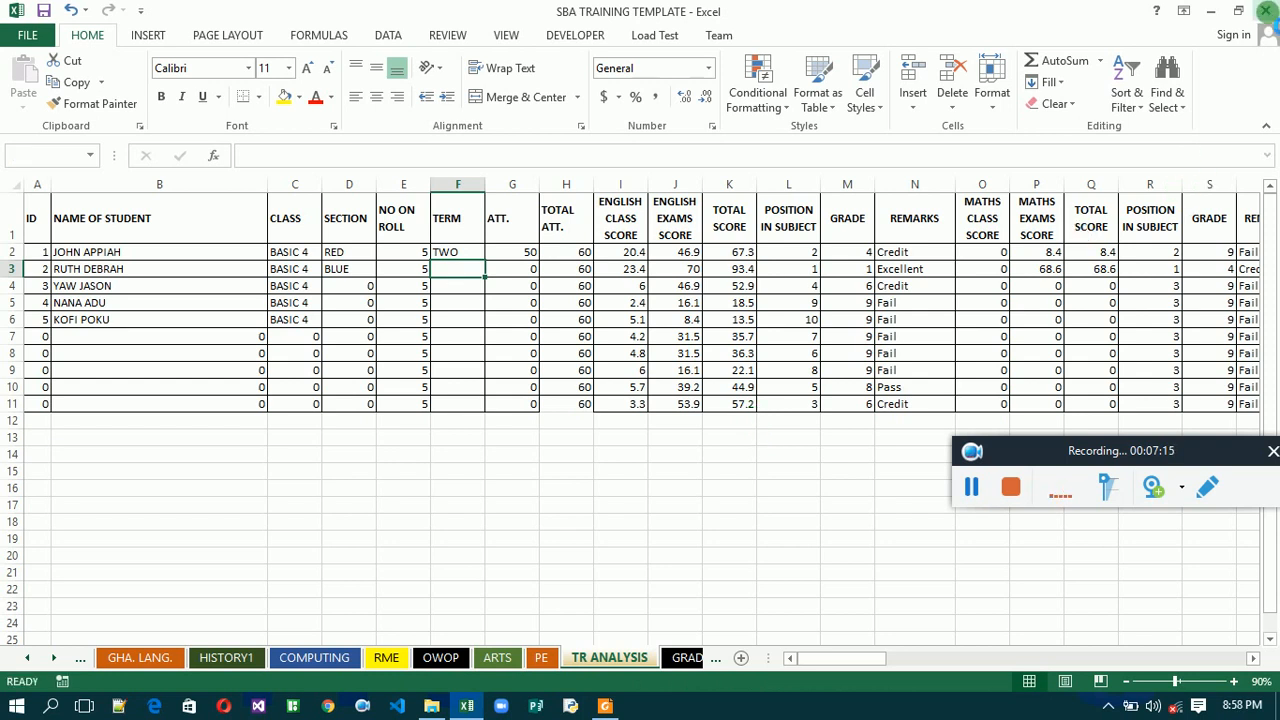
Close the workbook and open the terminal report card document in Word, allowing it to load the TR ANALYSIS data.
{"action": "left_click", "coordinate": [1266, 9]}
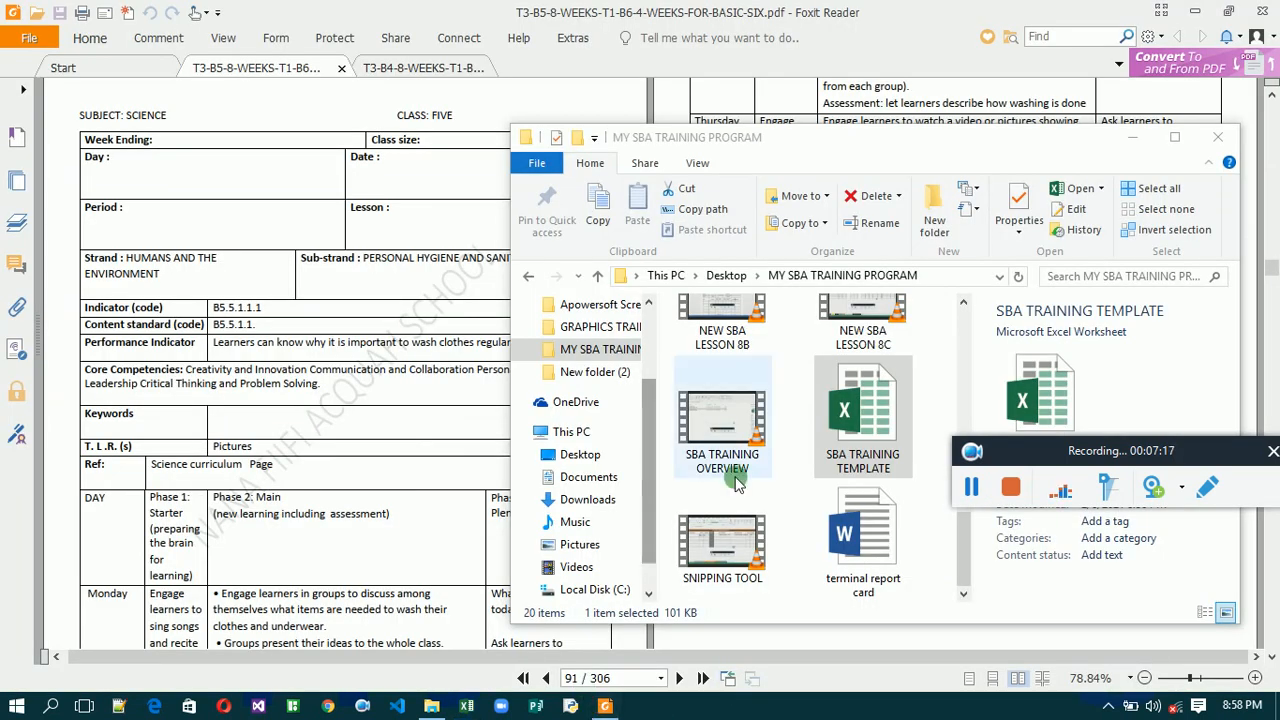
{"action": "left_click", "coordinate": [882, 538]}
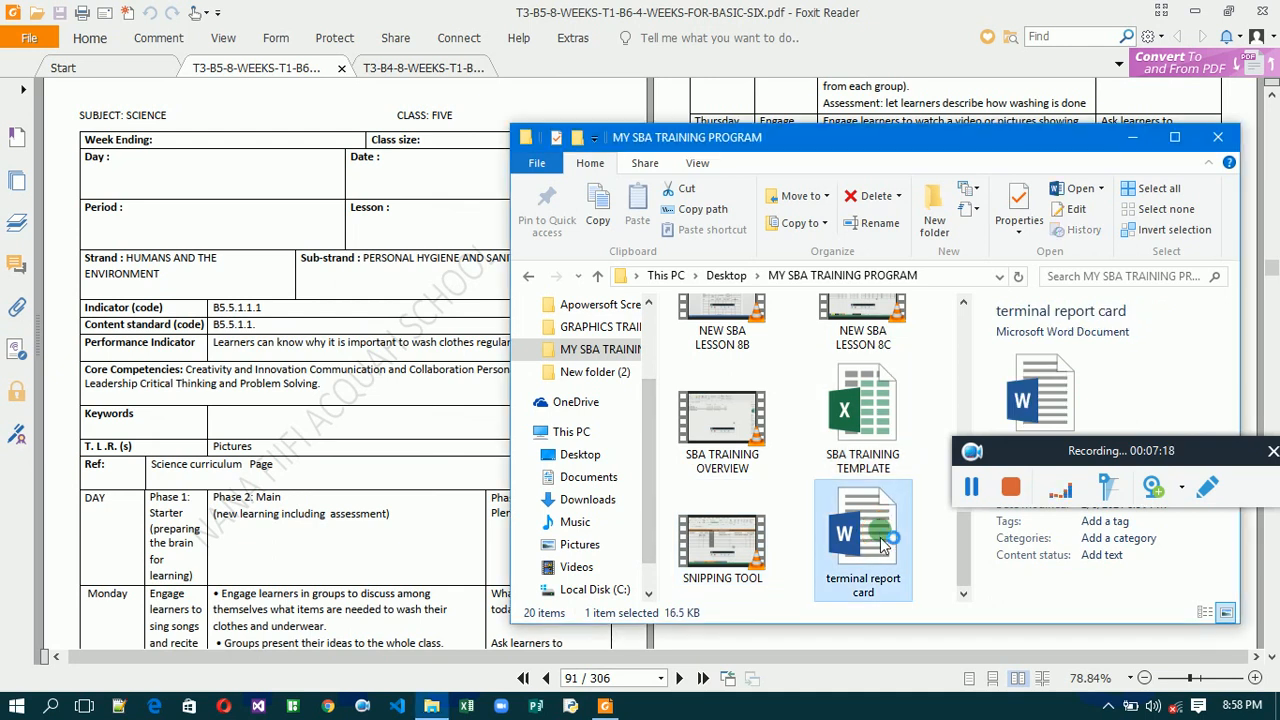
{"action": "double_click", "coordinate": [882, 538]}
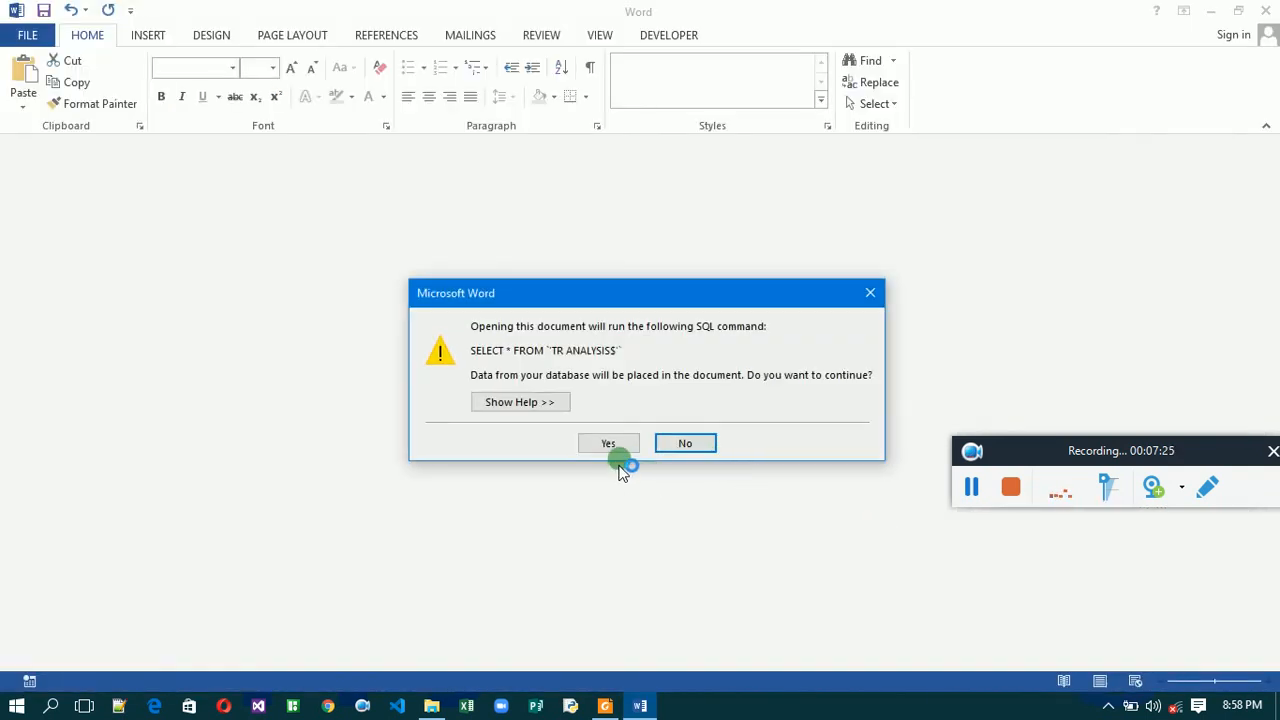
{"action": "left_click", "coordinate": [612, 446]}
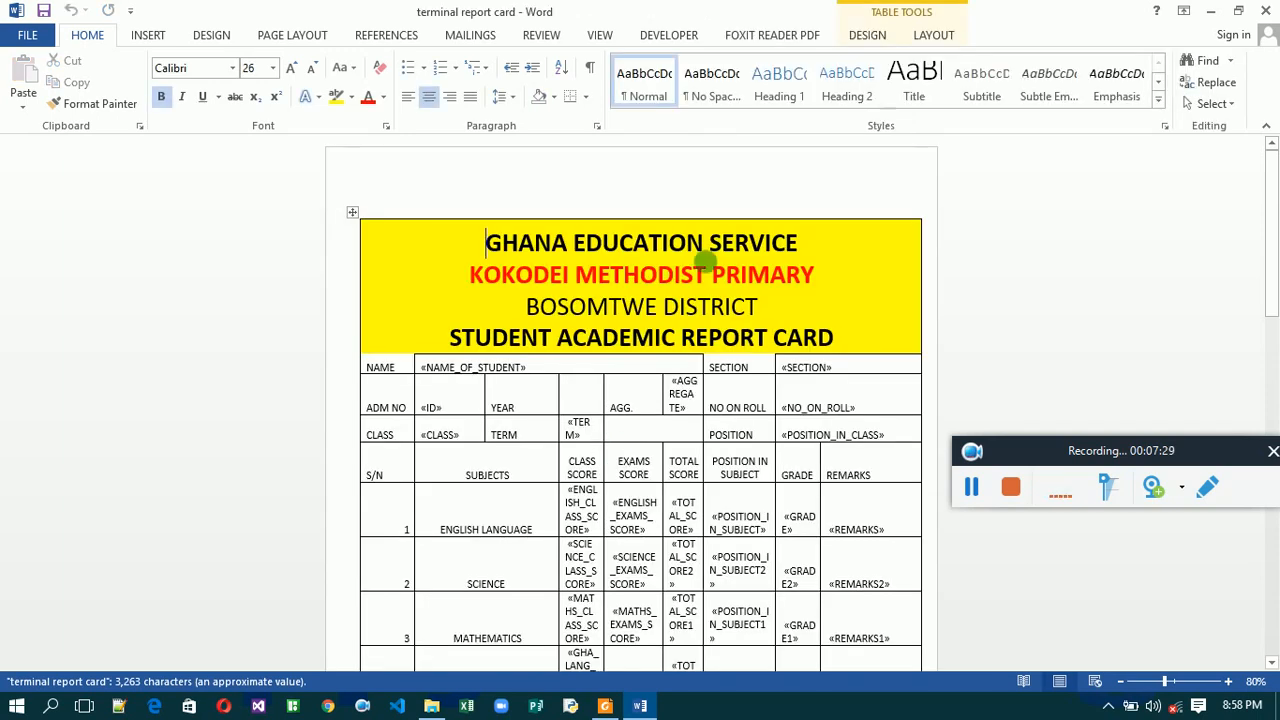
Insert the YEAR merge field into the empty cell beside the YEAR label on the report card.
{"action": "scroll", "coordinate": [1270, 665], "scroll_direction": "down", "scroll_amount": 3}
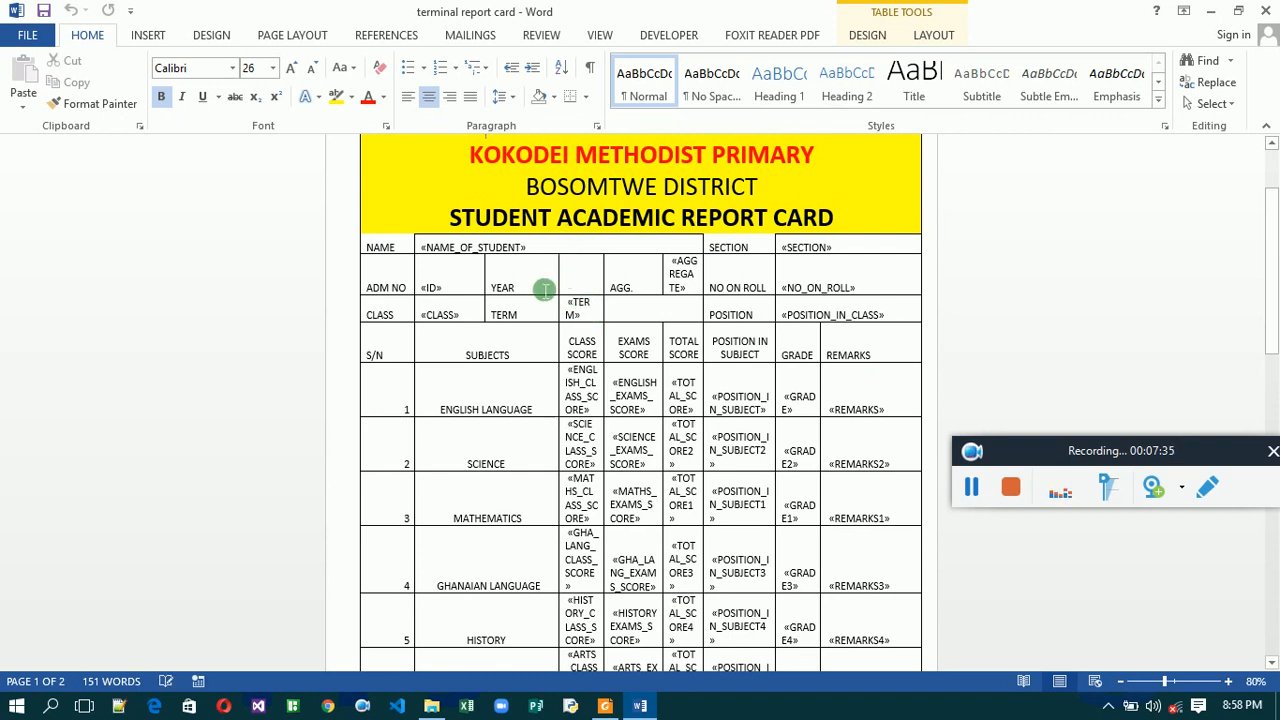
{"action": "left_click", "coordinate": [580, 288]}
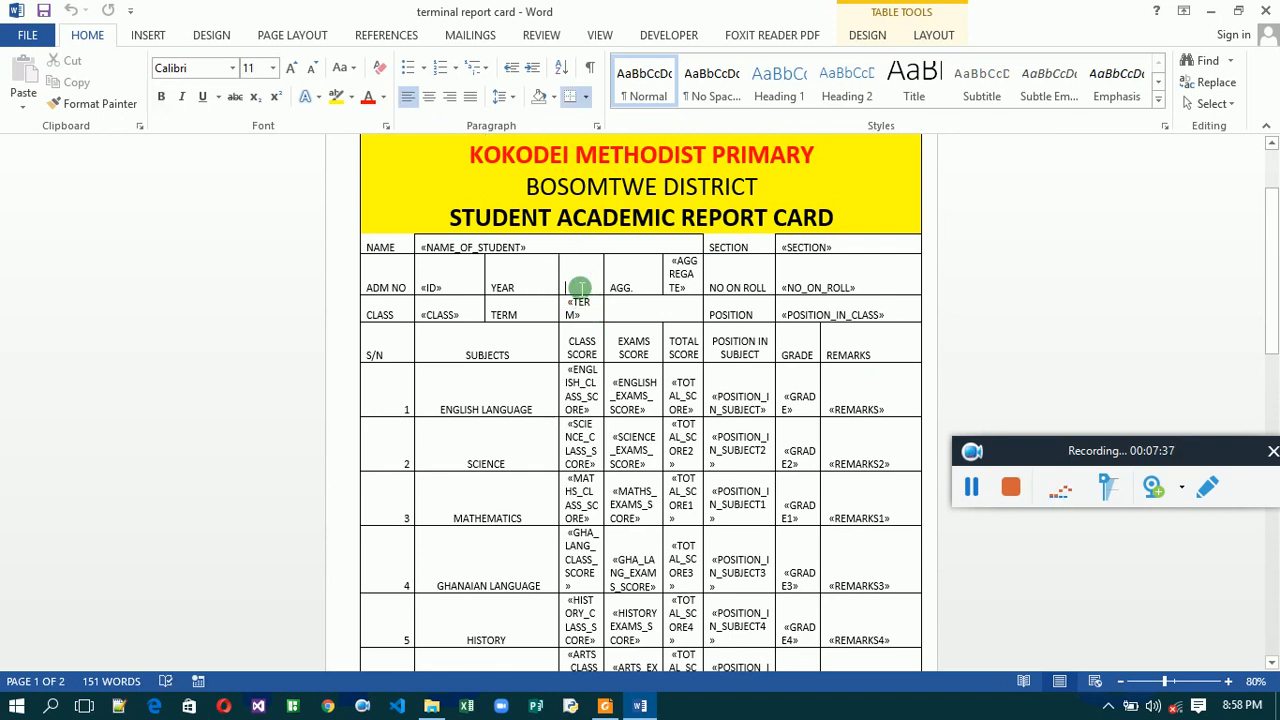
{"action": "left_click", "coordinate": [468, 36]}
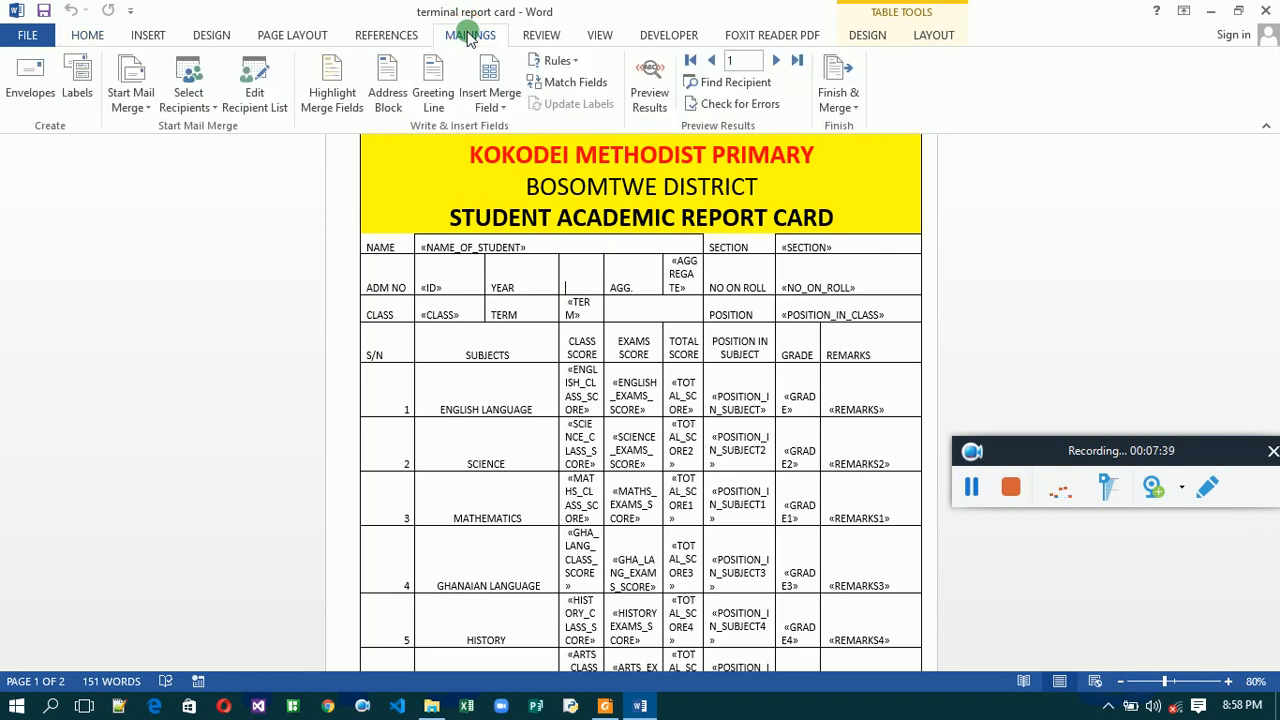
{"action": "left_click", "coordinate": [484, 97]}
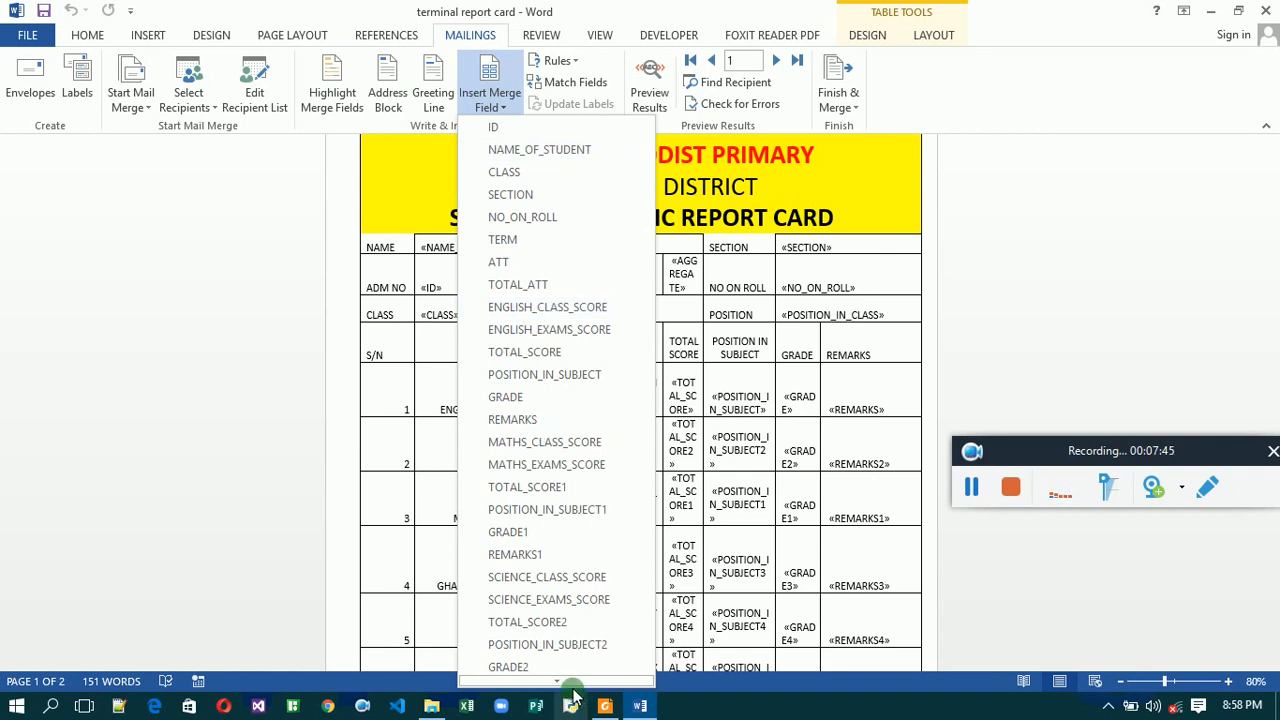
{"action": "mouse_move", "coordinate": [572, 687]}
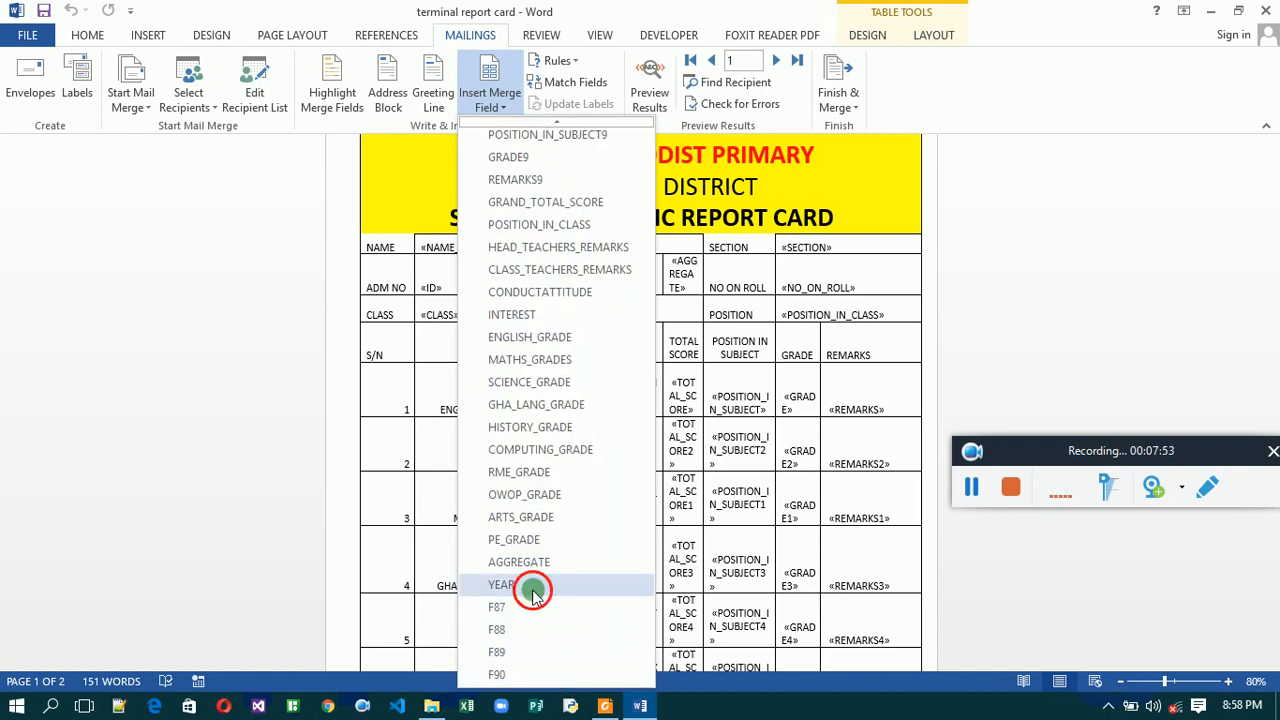
{"action": "left_click", "coordinate": [533, 590]}
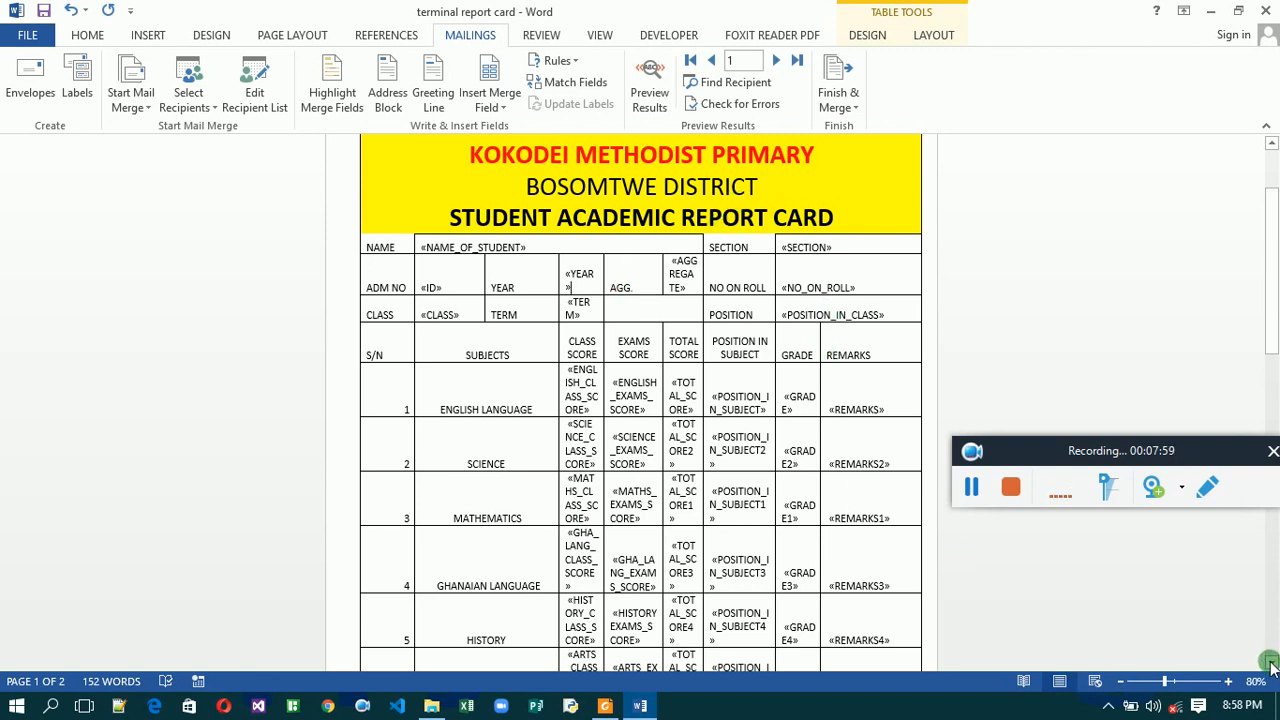
{"action": "left_click_drag", "start_coordinate": [1272, 665], "coordinate": [1270, 664]}
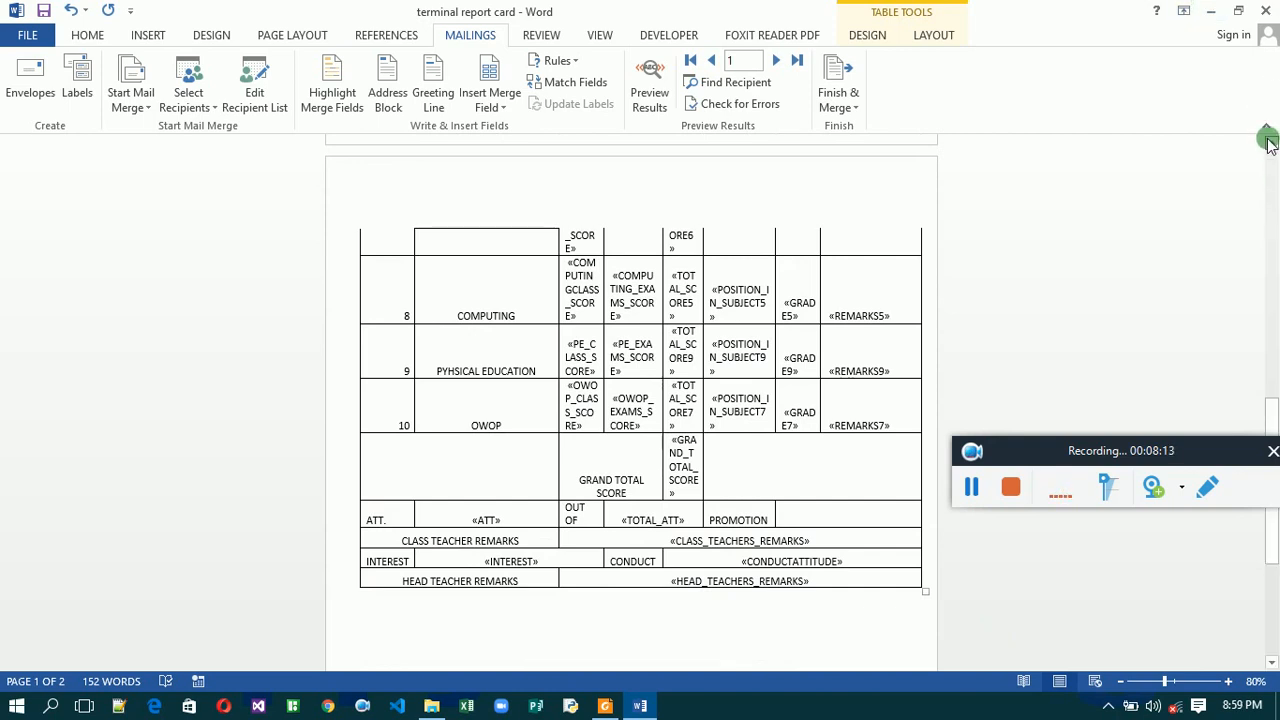
Preview the merge results and review the first student's report card from the header down to the remarks.
{"action": "left_click_drag", "start_coordinate": [1270, 144], "coordinate": [1270, 144]}
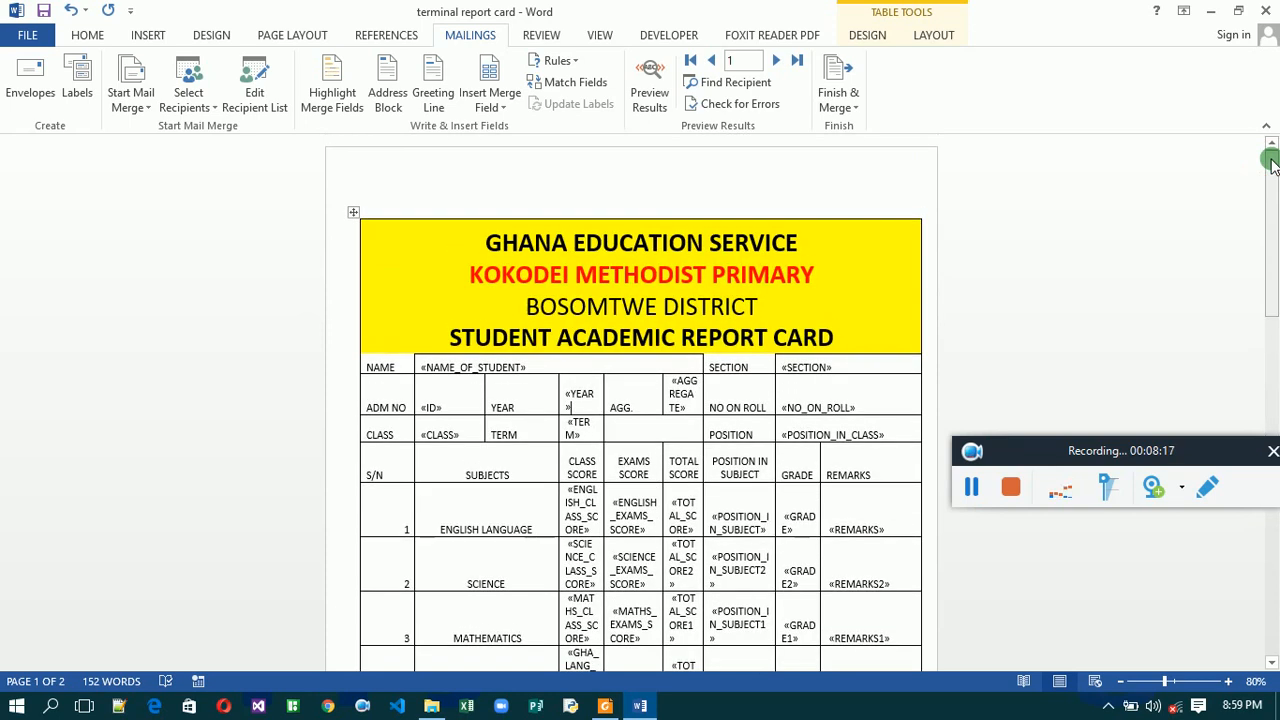
{"action": "left_click", "coordinate": [650, 100]}
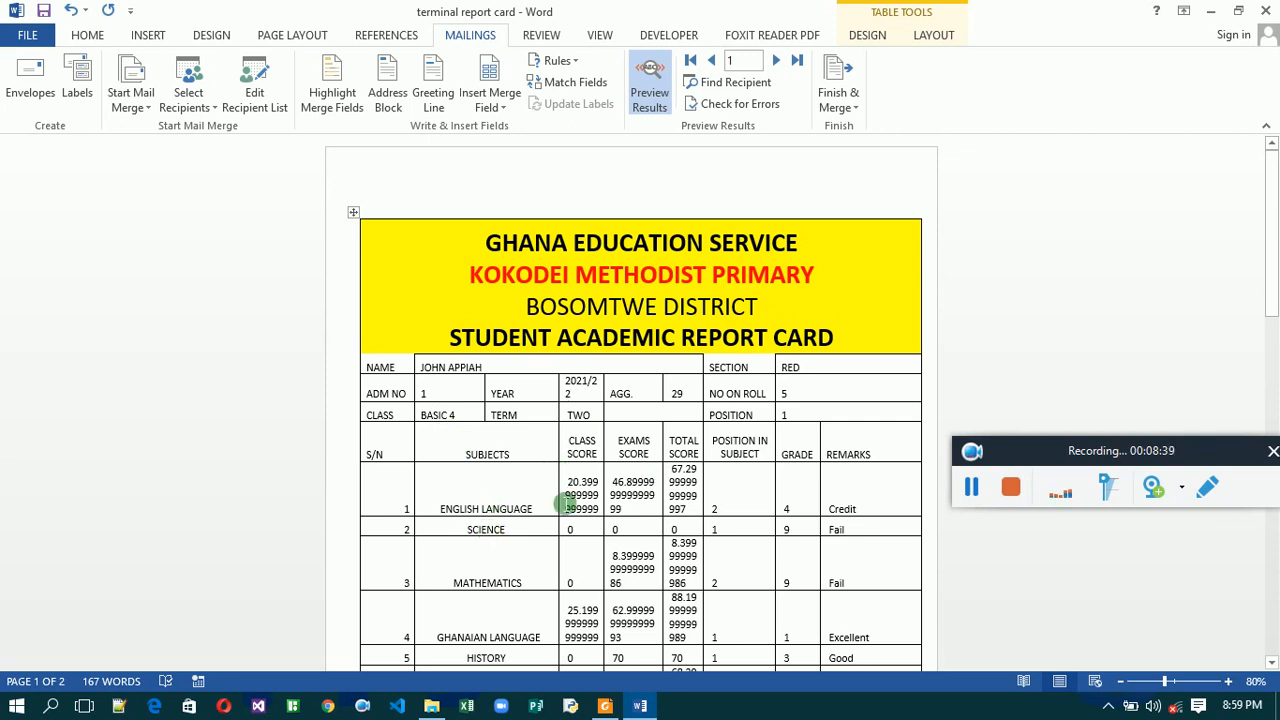
{"action": "left_click", "coordinate": [1271, 663]}
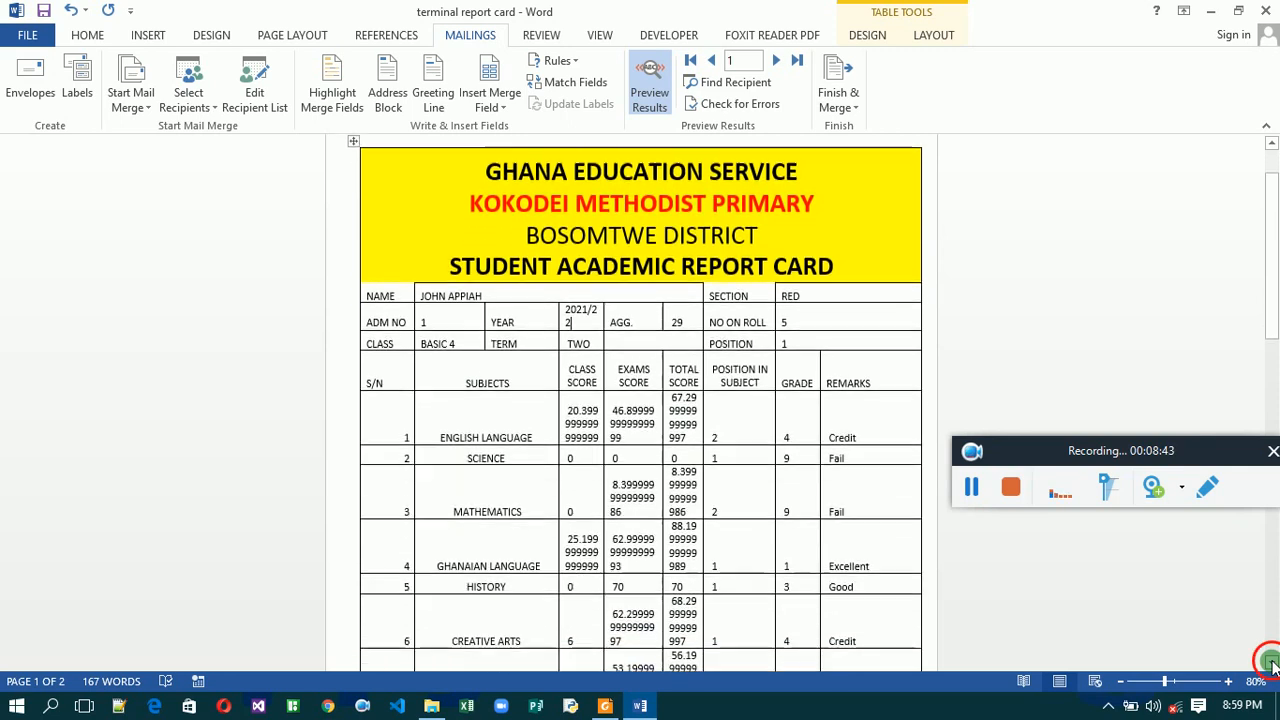
{"action": "left_click_drag", "start_coordinate": [1271, 663], "coordinate": [1271, 663]}
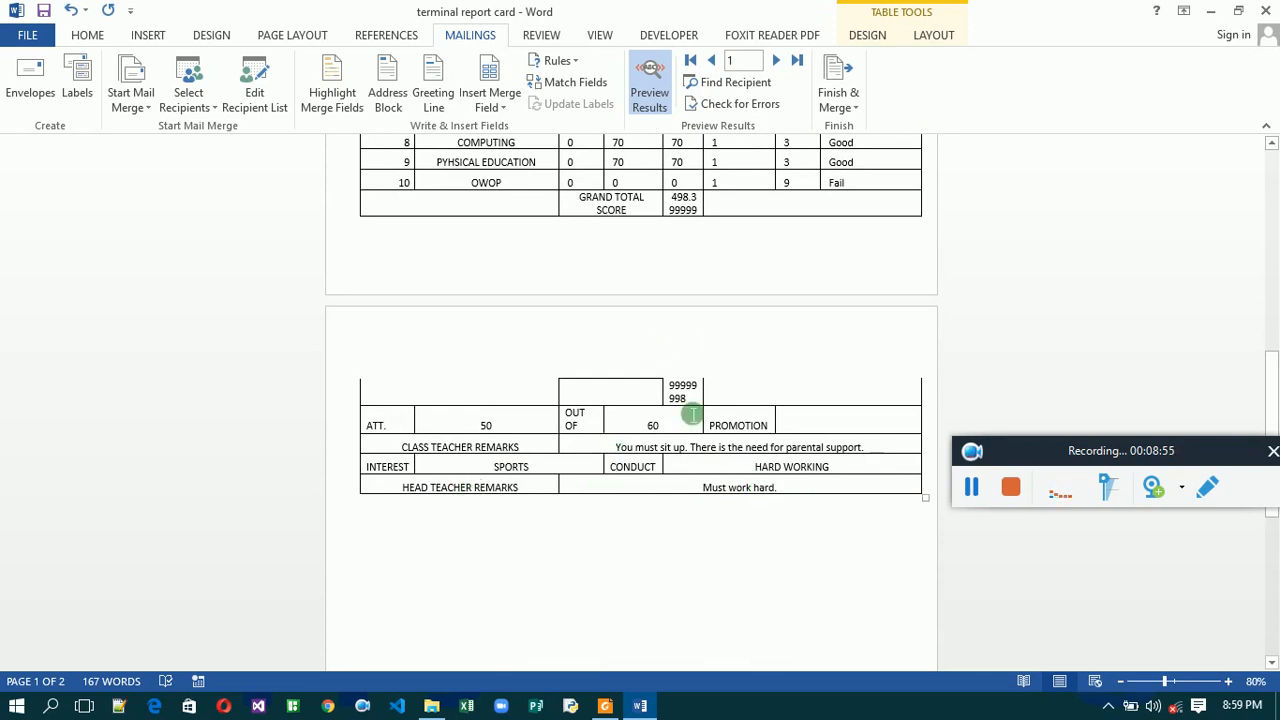
Show the second student's record in the preview and check the attendance, remarks, YEAR and TERM entries.
{"action": "left_click", "coordinate": [775, 60]}
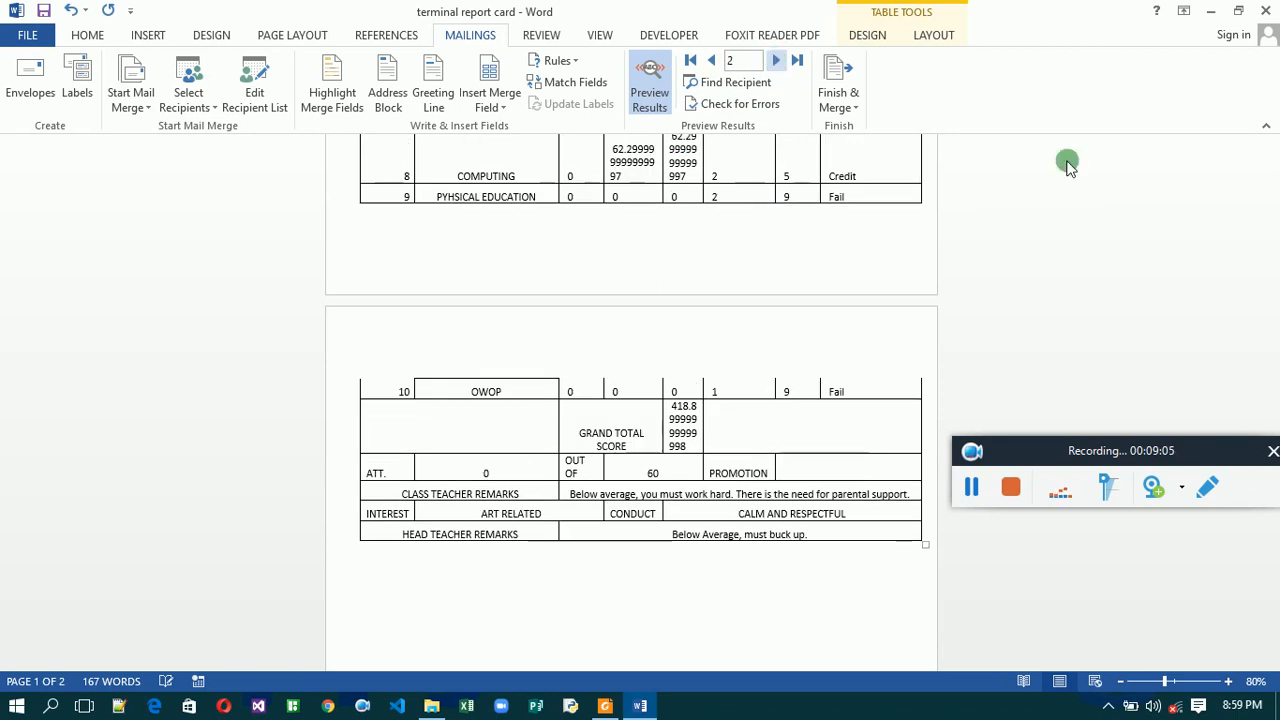
{"action": "left_click", "coordinate": [1272, 165]}
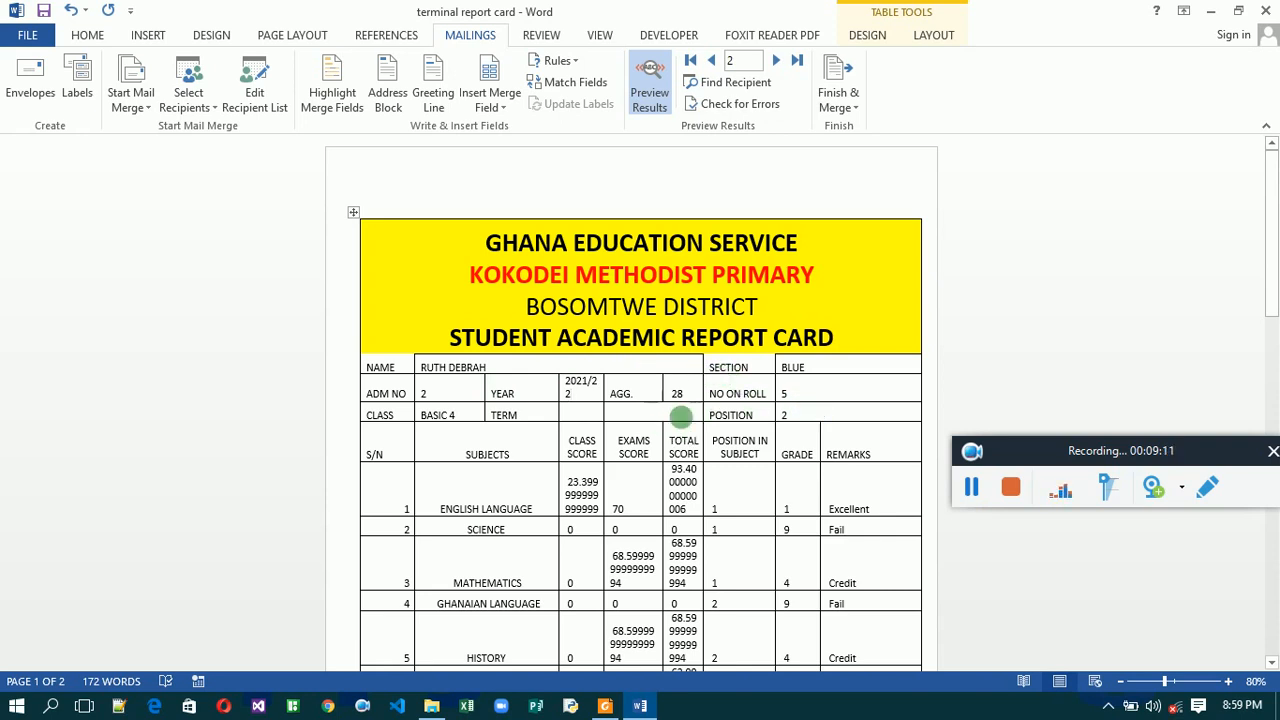
{"action": "left_click", "coordinate": [581, 419]}
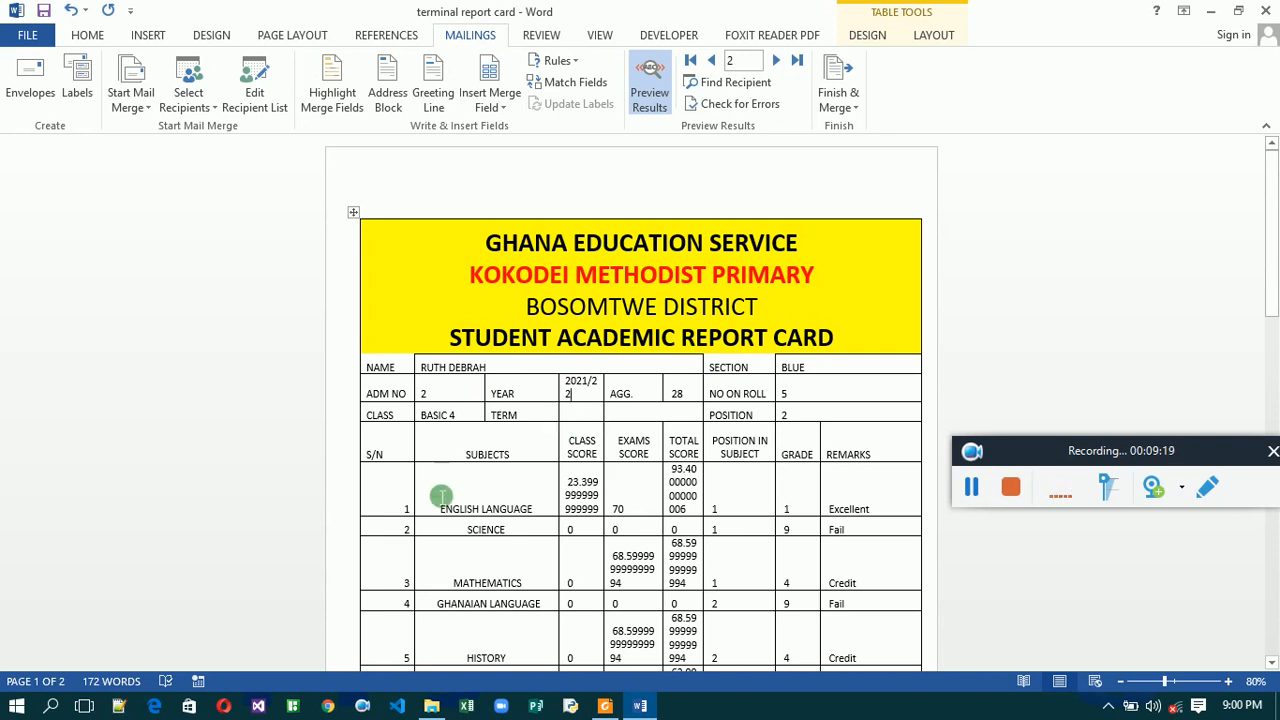
{"action": "left_click", "coordinate": [567, 394]}
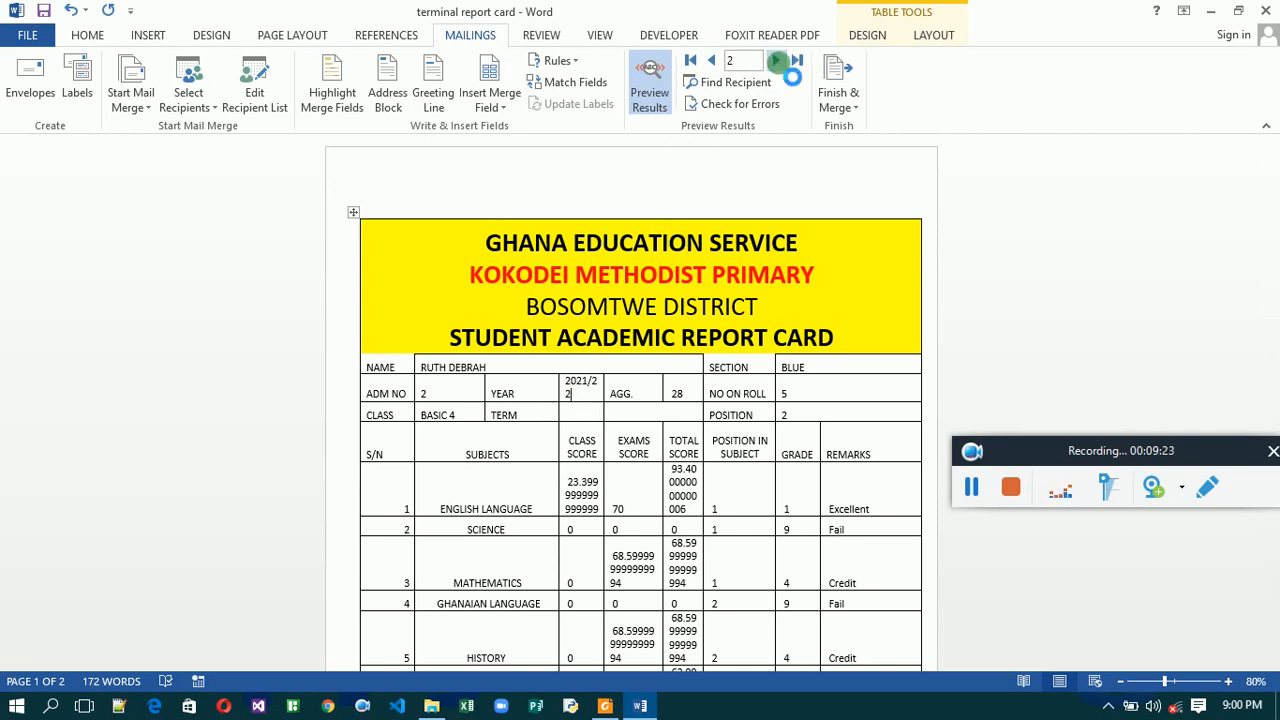
Review the third student's report card in the preview, then turn the preview off to show the merge fields.
{"action": "left_click", "coordinate": [776, 61]}
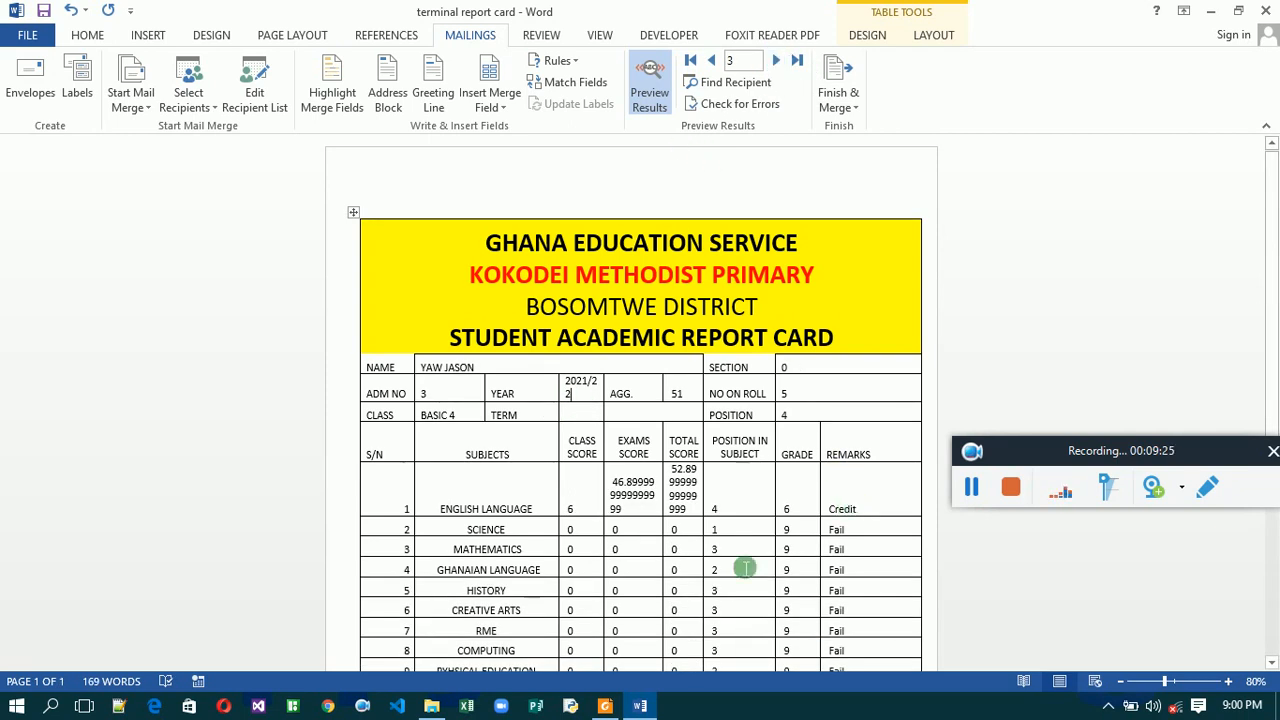
{"action": "left_click", "coordinate": [1271, 664]}
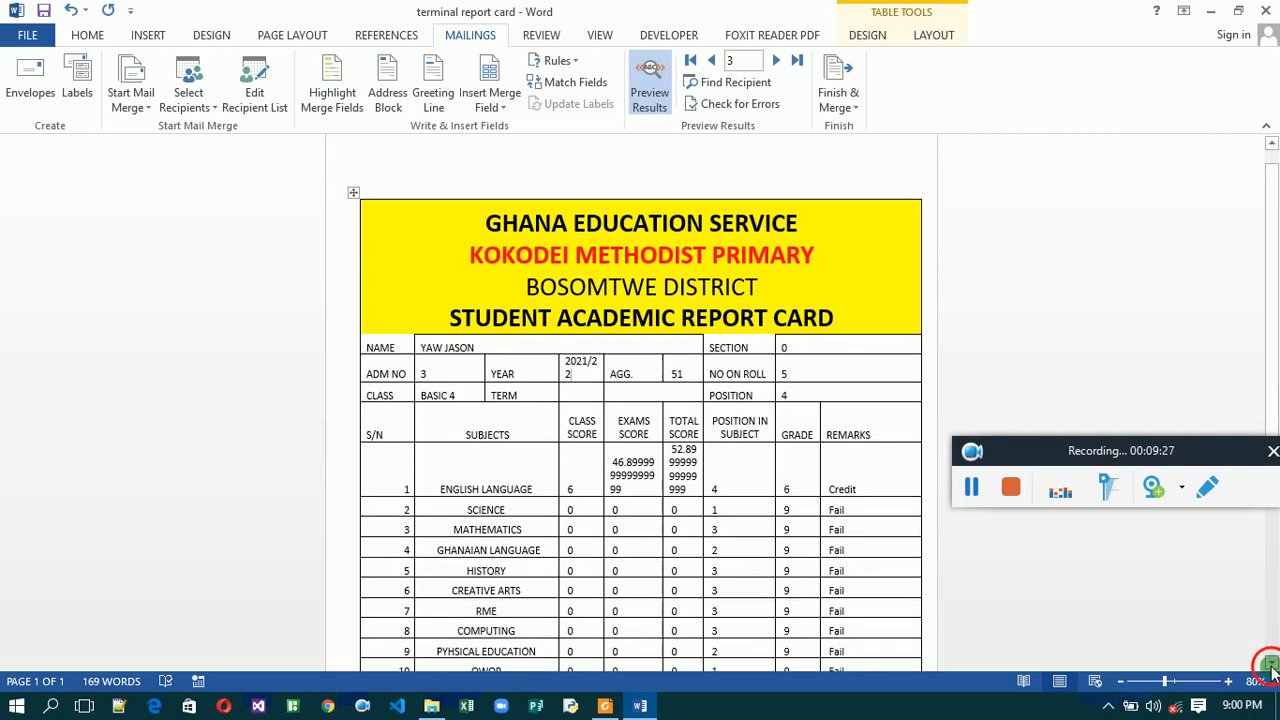
{"action": "left_click", "coordinate": [1271, 664]}
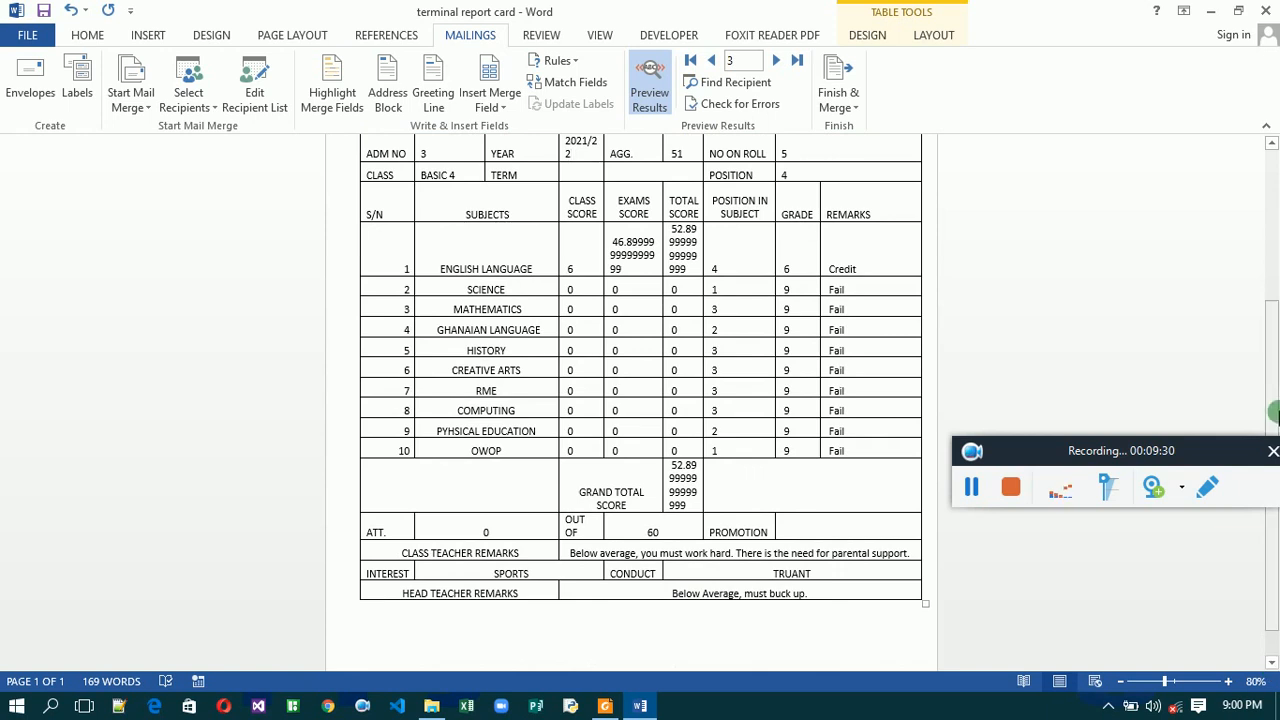
{"action": "left_click", "coordinate": [1271, 143]}
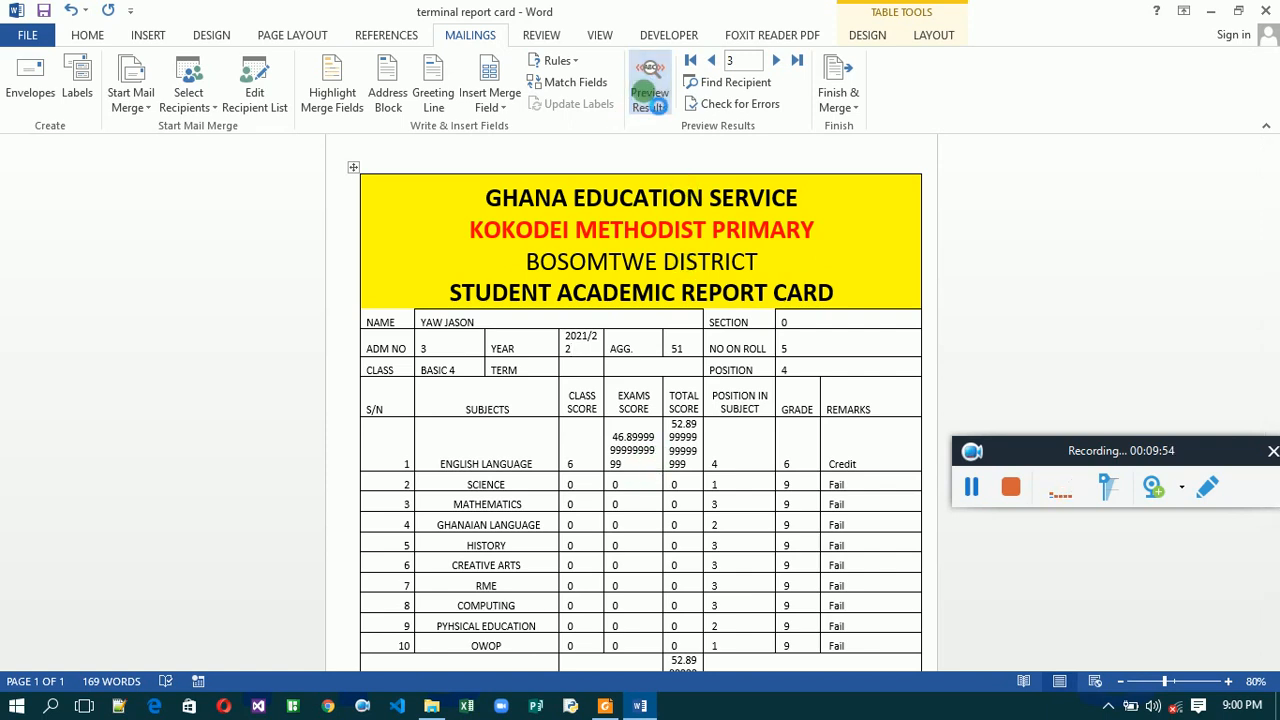
{"action": "left_click", "coordinate": [652, 100]}
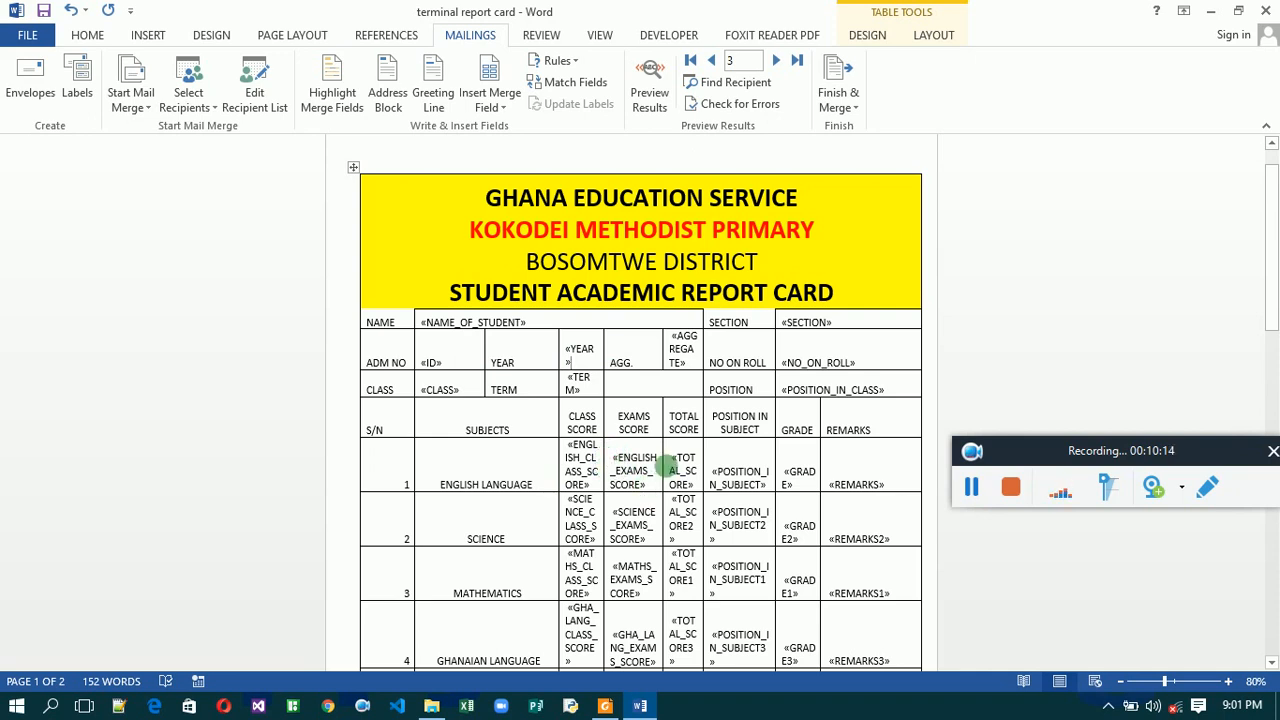
Try adding the number format switch \#0.00 to the English class score field code and check it in the preview.
{"action": "left_click", "coordinate": [1272, 662]}
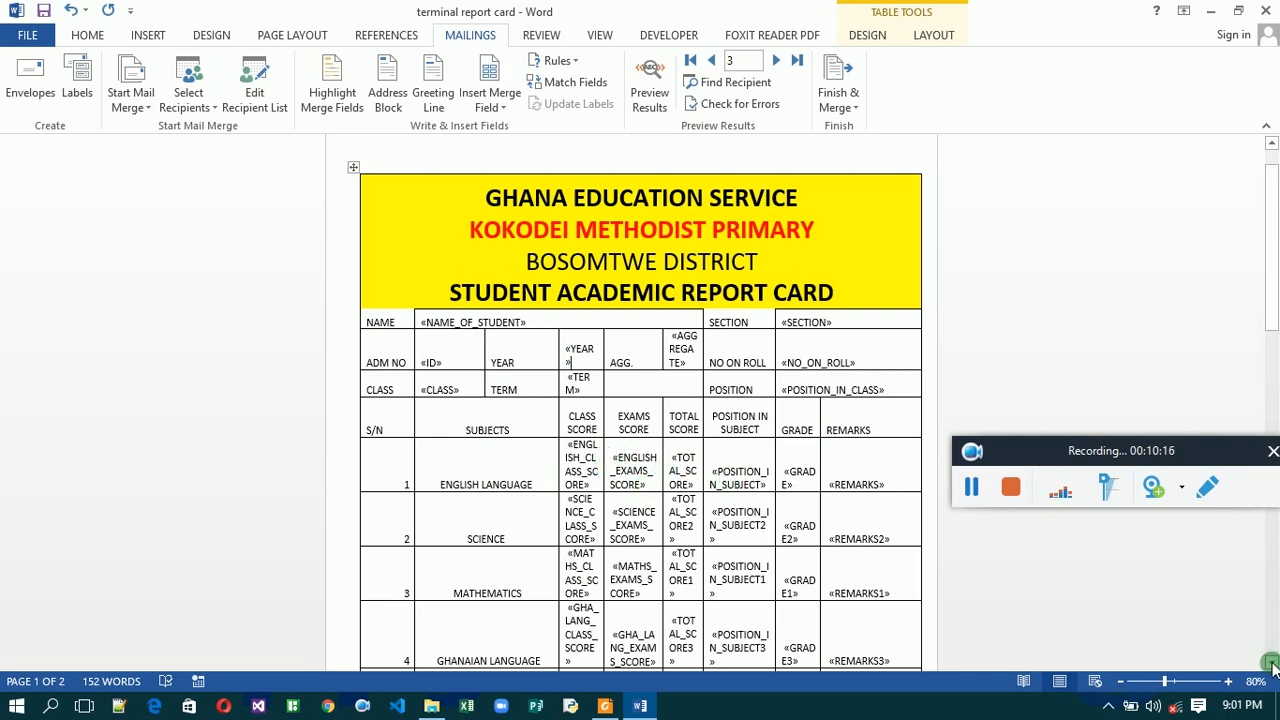
{"action": "left_click", "coordinate": [1270, 662]}
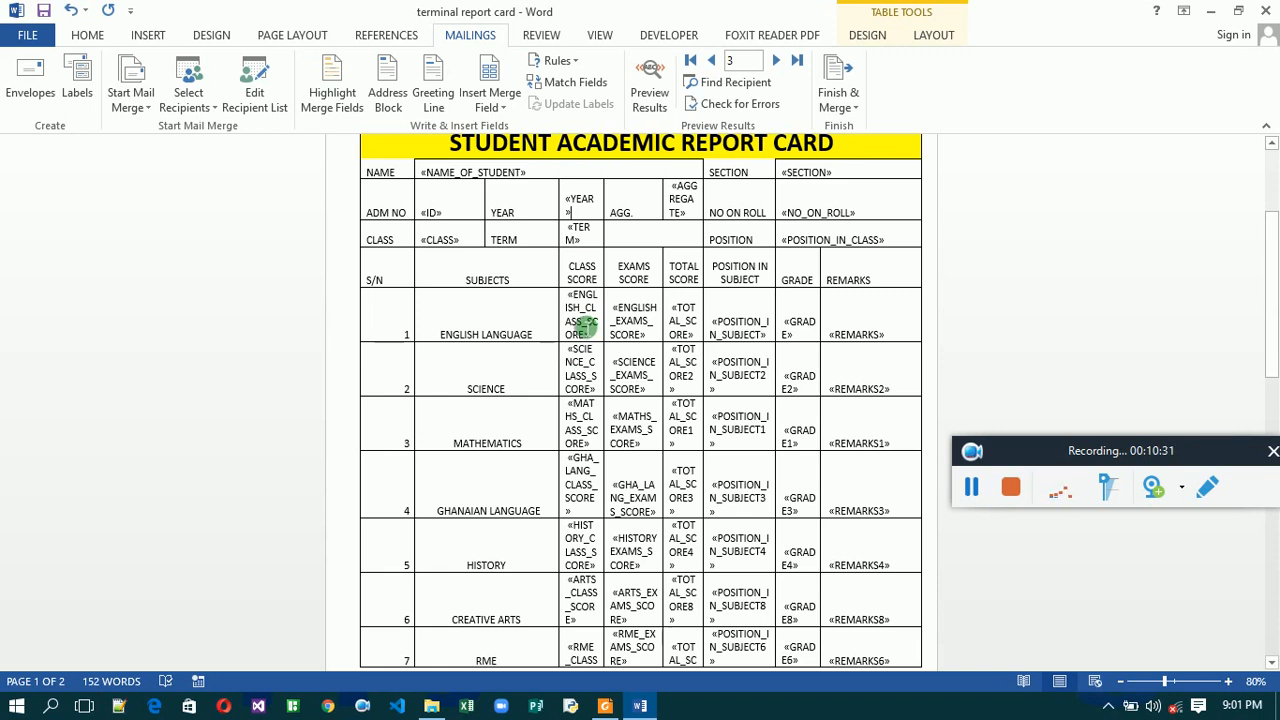
{"action": "left_click", "coordinate": [589, 326]}
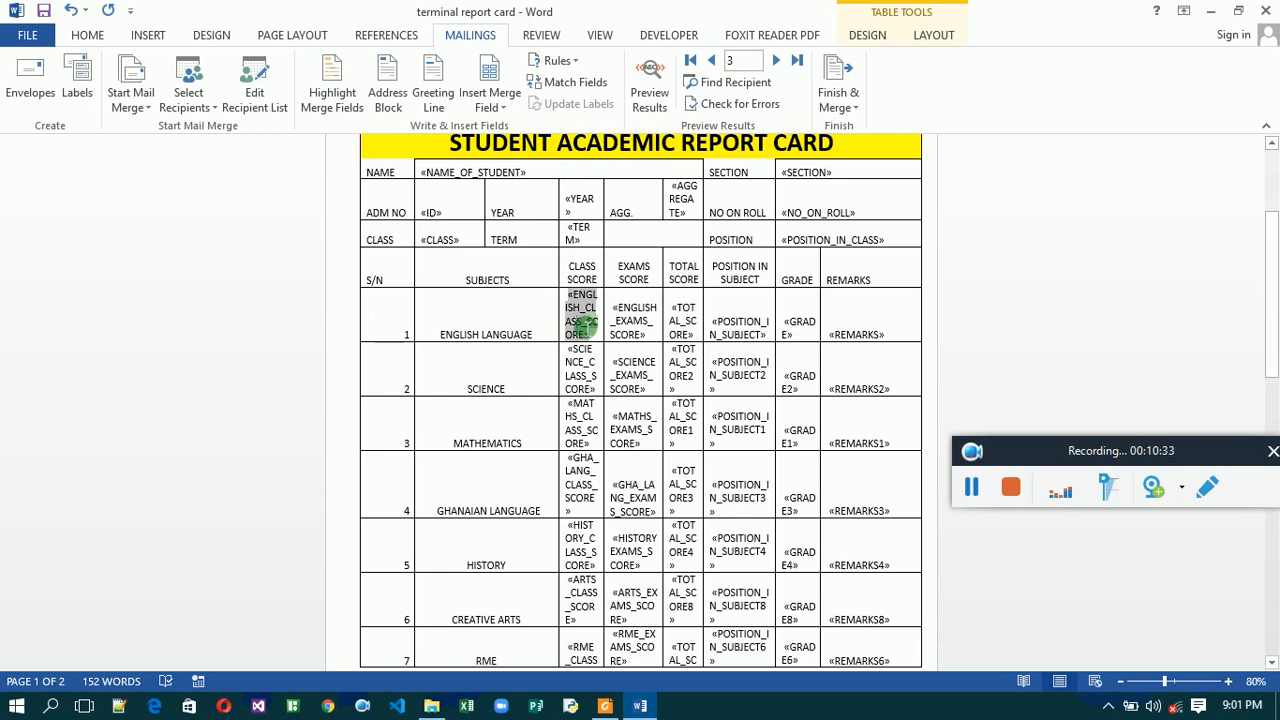
{"action": "right_click", "coordinate": [584, 323]}
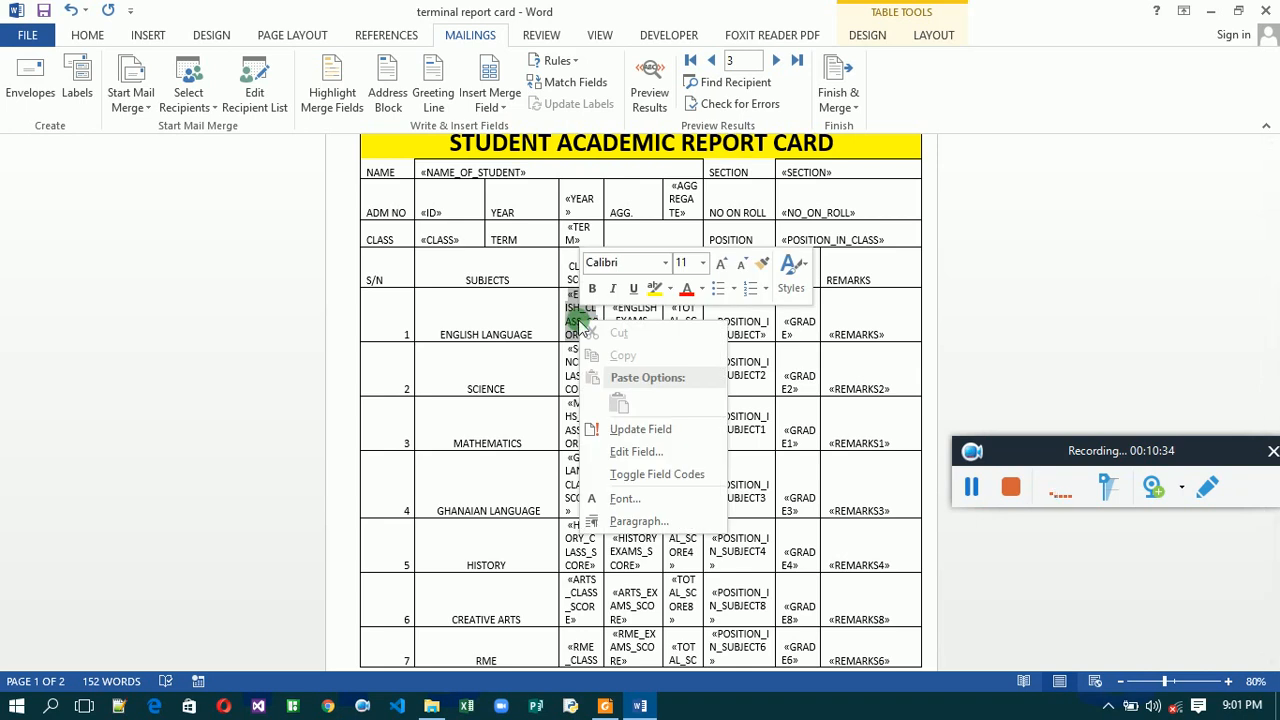
{"action": "left_click", "coordinate": [643, 476]}
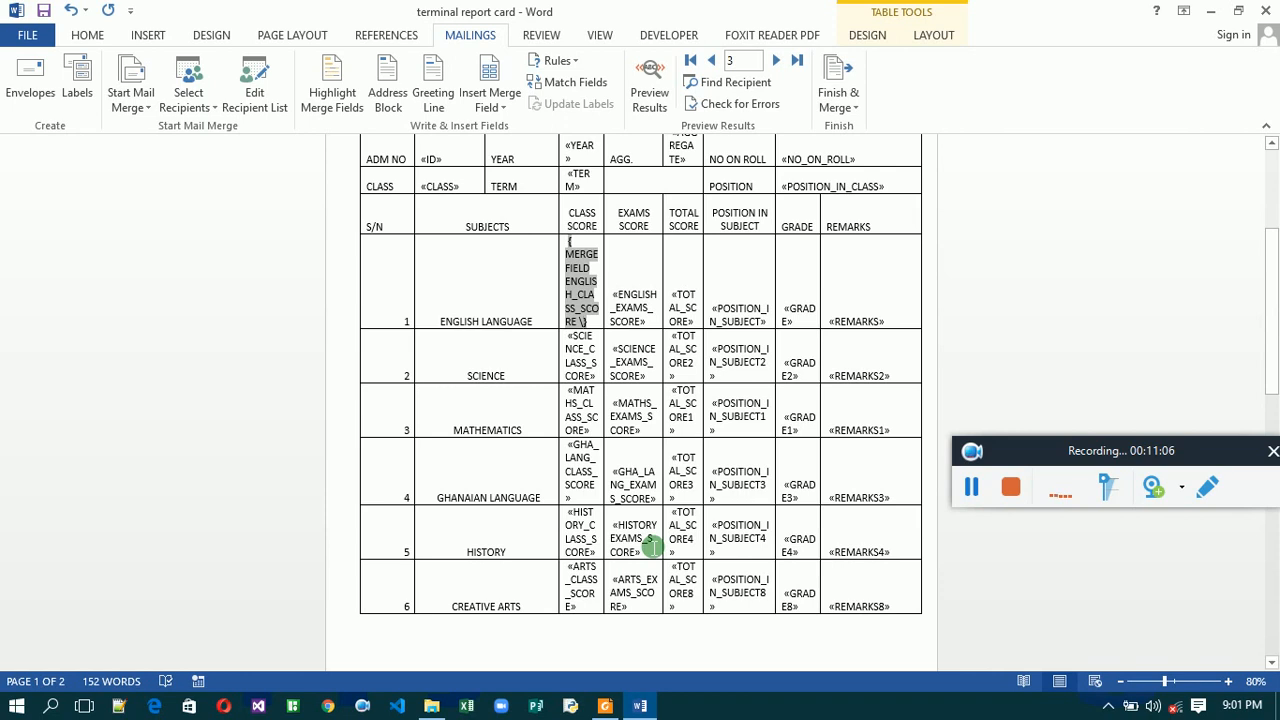
{"action": "type", "text": "#"}
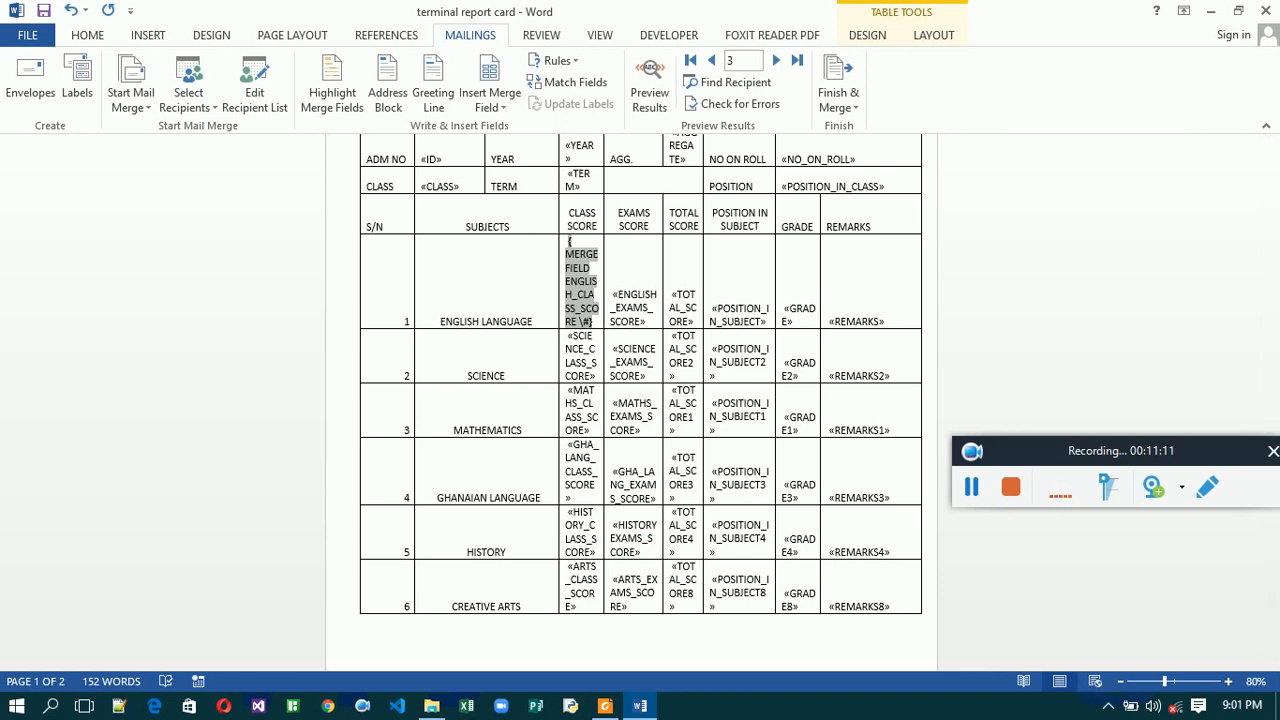
{"action": "type", "text": "0.00"}
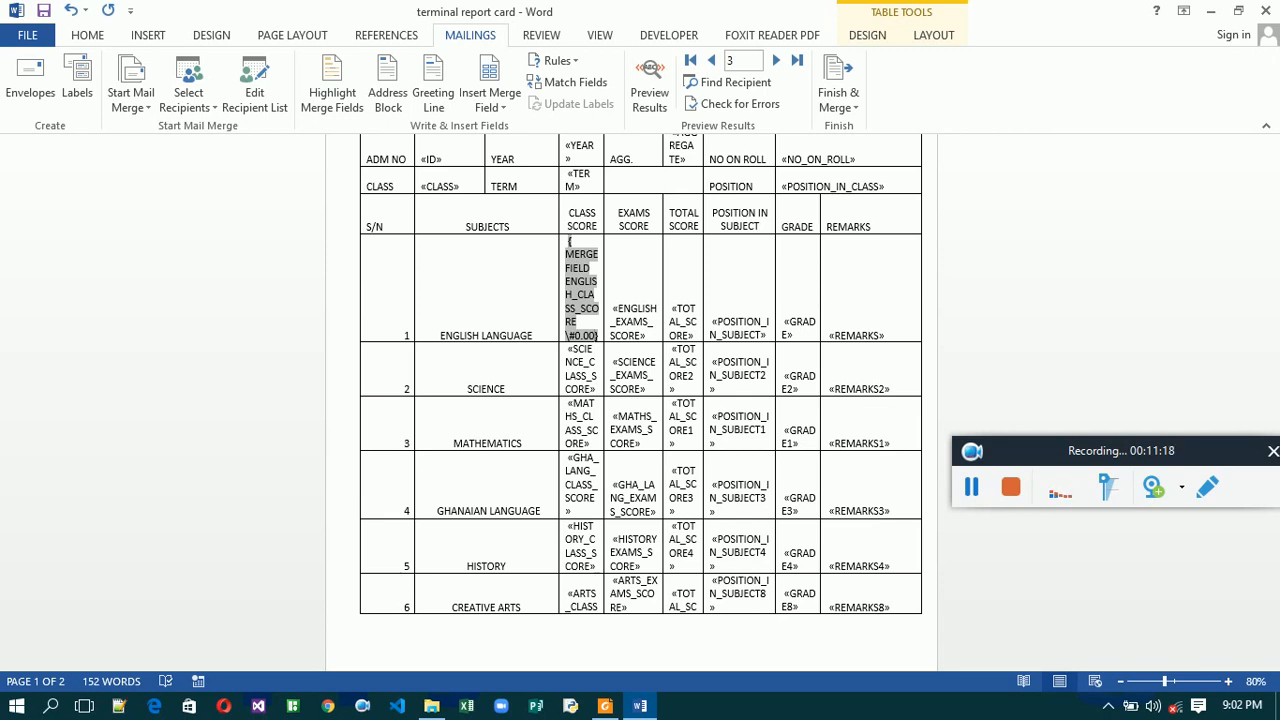
{"action": "left_click", "coordinate": [641, 323]}
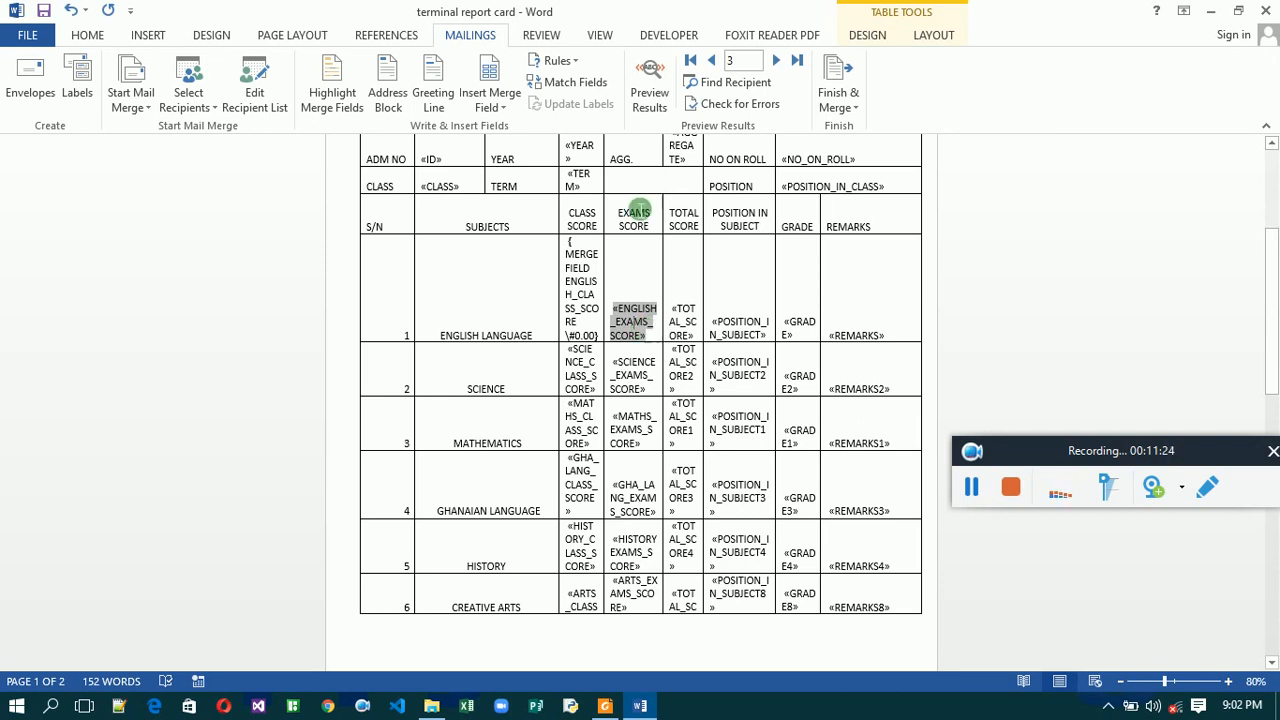
{"action": "left_click", "coordinate": [650, 96]}
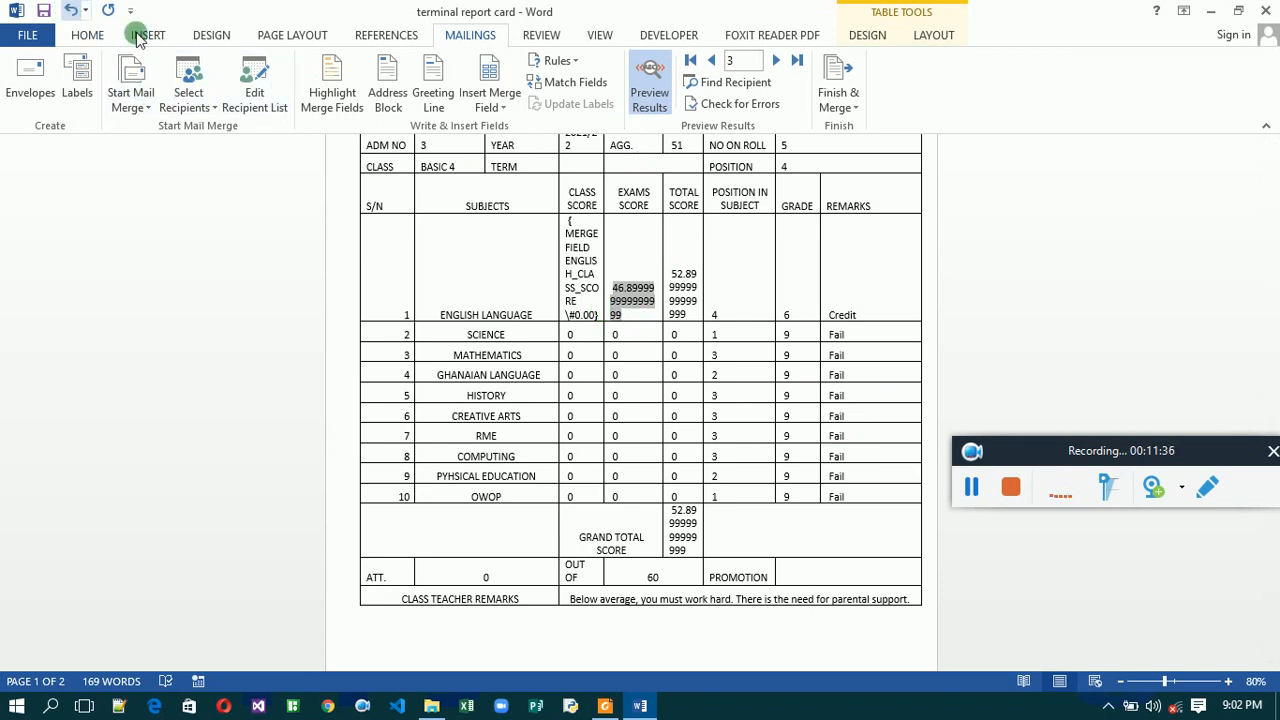
{"action": "left_click", "coordinate": [632, 100]}
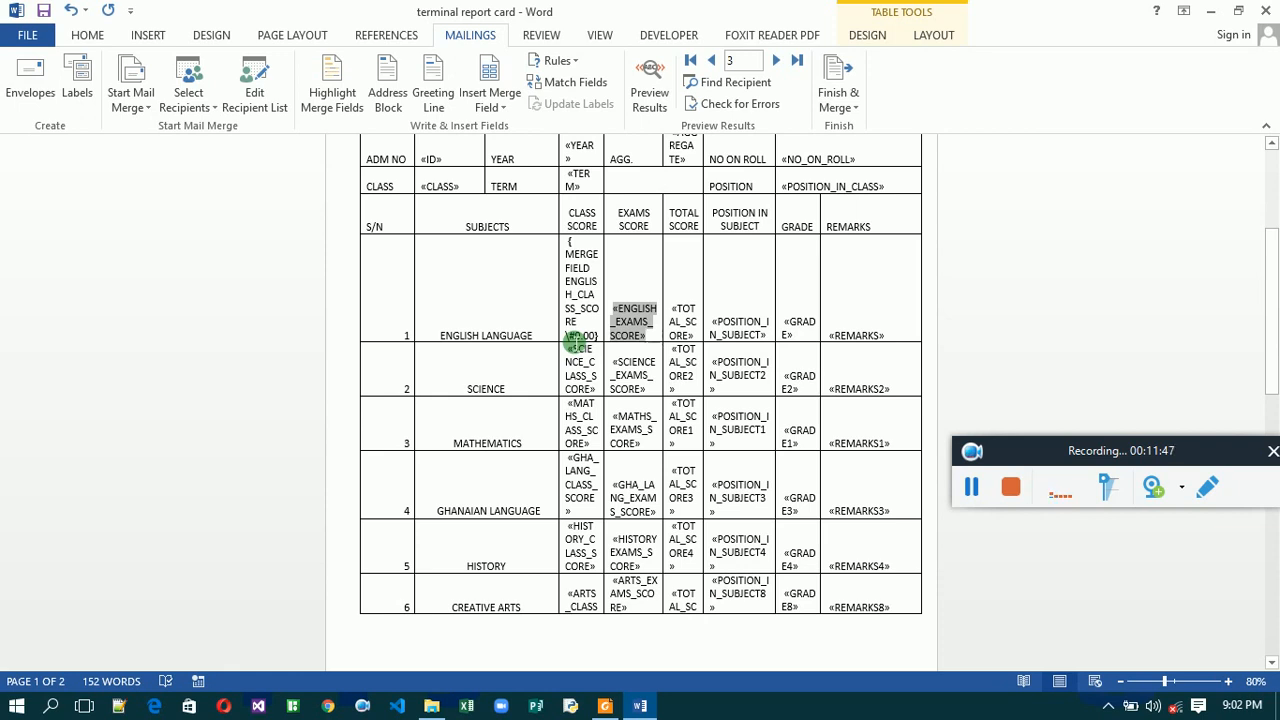
{"action": "left_click", "coordinate": [980, 490]}
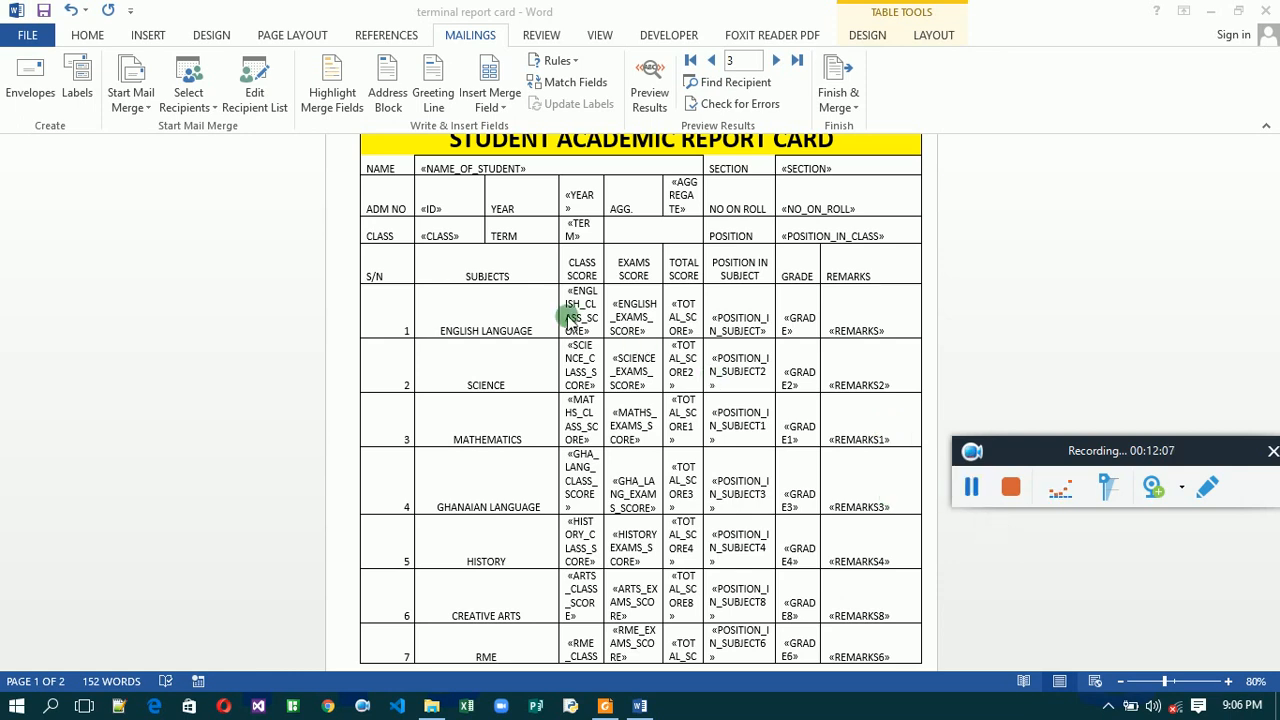
{"action": "left_click", "coordinate": [970, 490]}
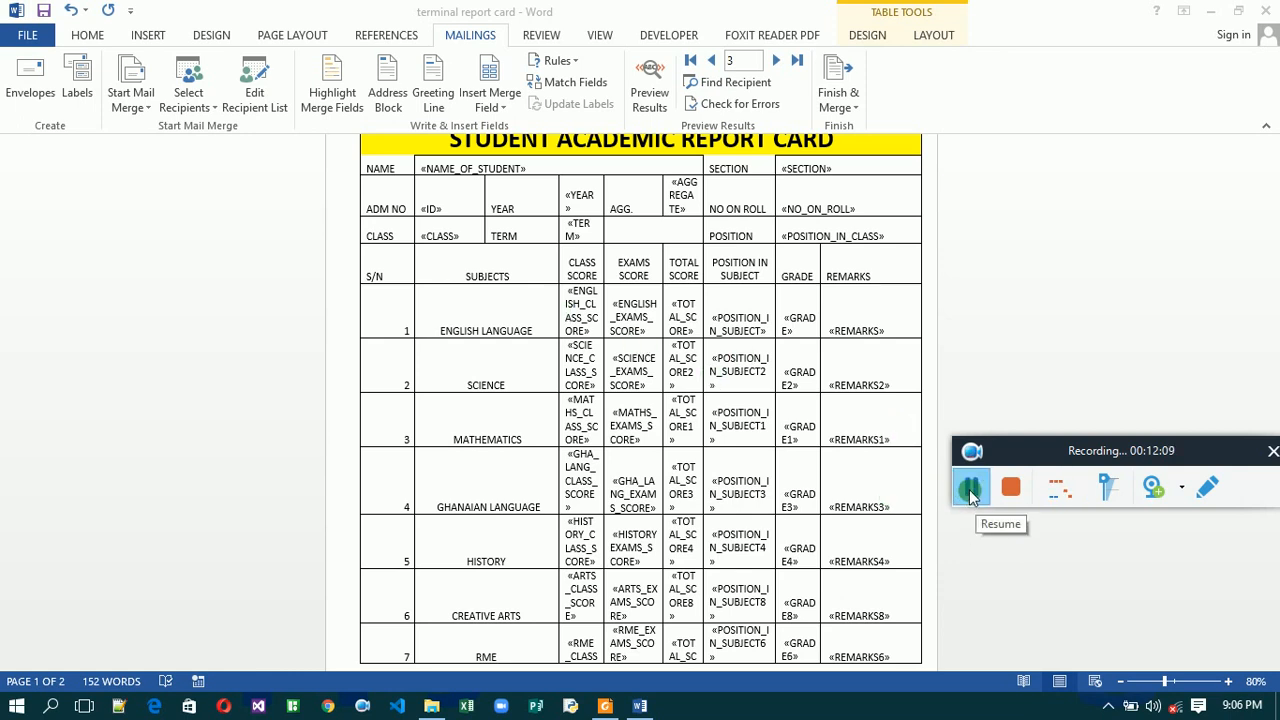
{"action": "left_click", "coordinate": [970, 490]}
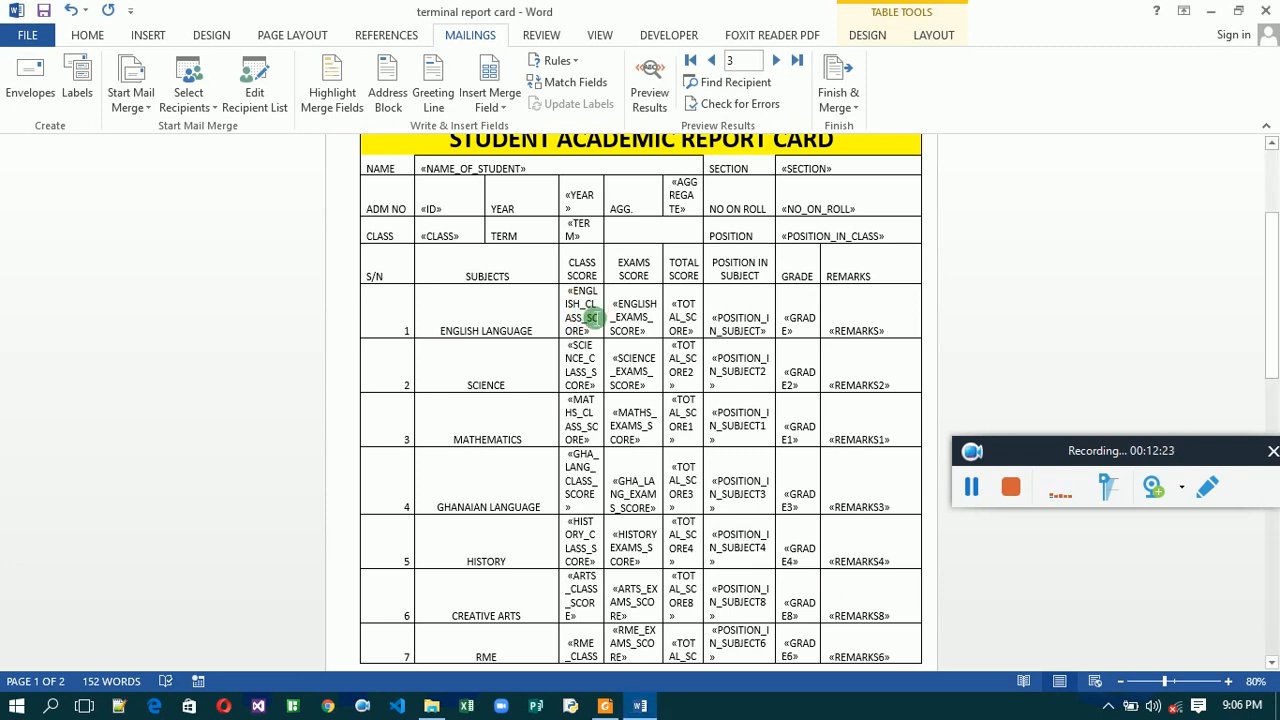
Show the English class score field code and append the two-decimal number format switch \#0.00.
{"action": "left_click", "coordinate": [586, 316]}
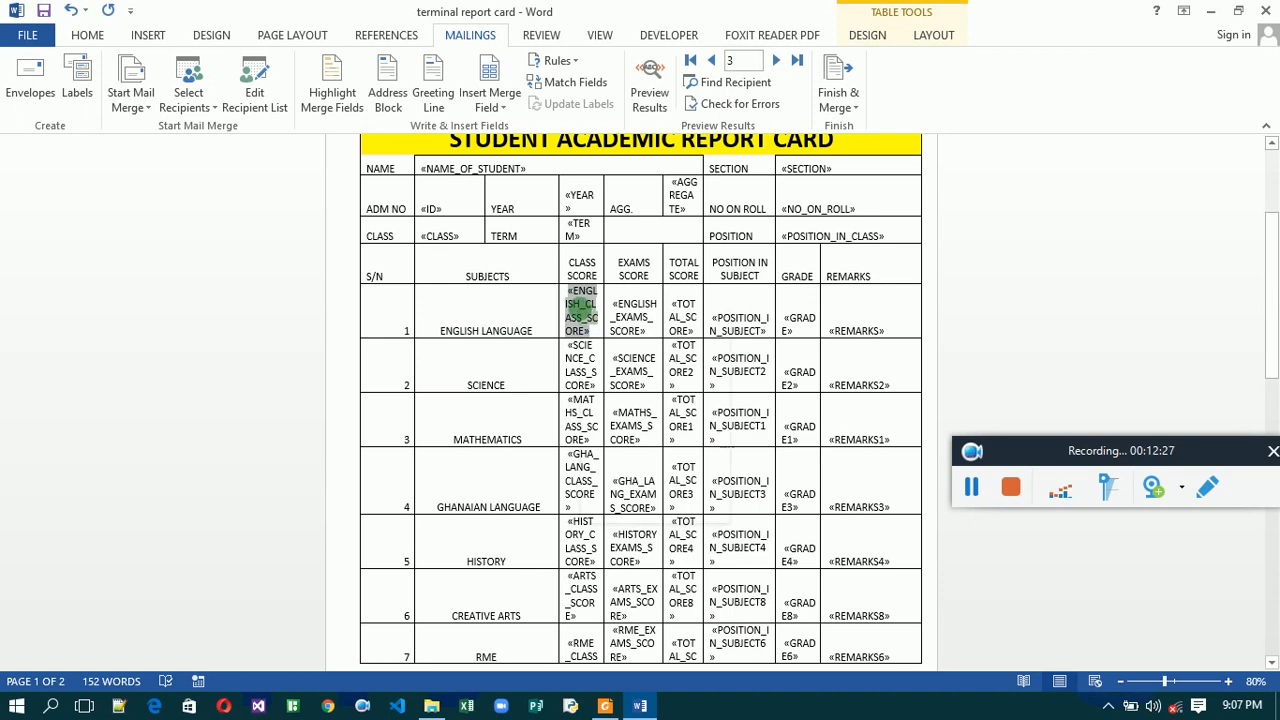
{"action": "right_click", "coordinate": [586, 316]}
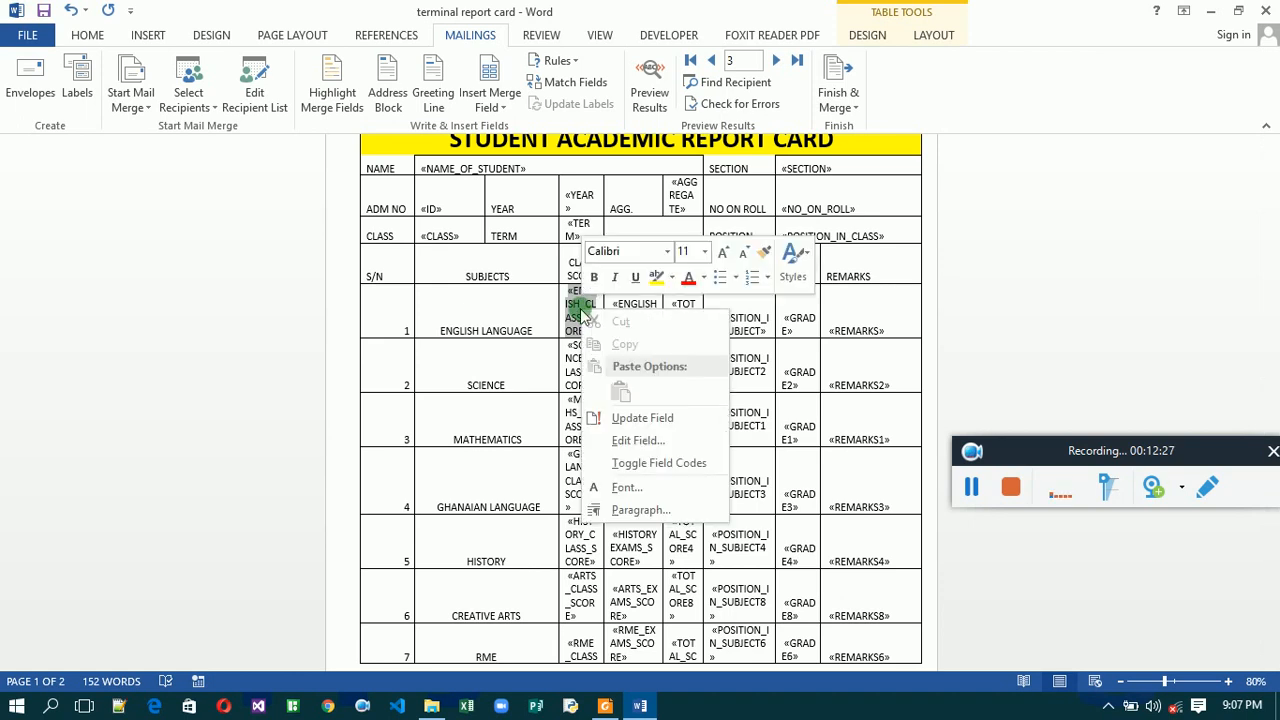
{"action": "left_click", "coordinate": [648, 465]}
{"action": "scroll", "coordinate": [650, 470], "scroll_direction": "down", "scroll_amount": 1}
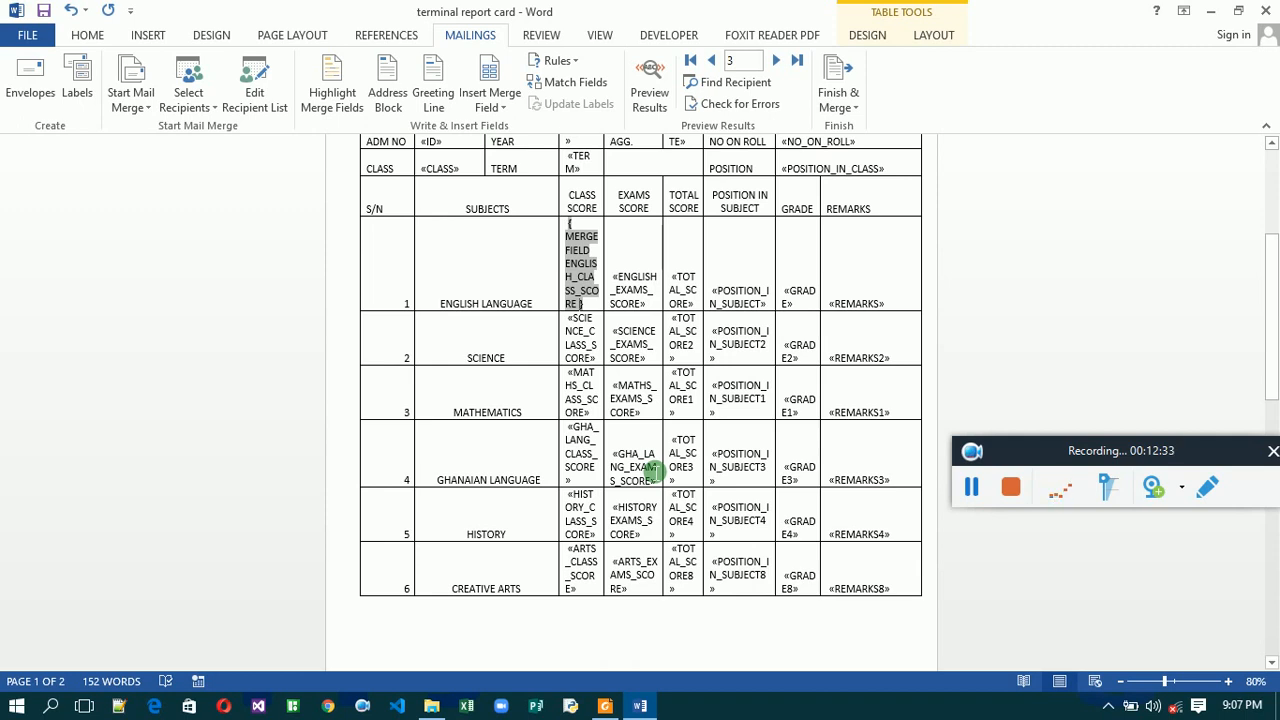
{"action": "type", "text": "\\#"}
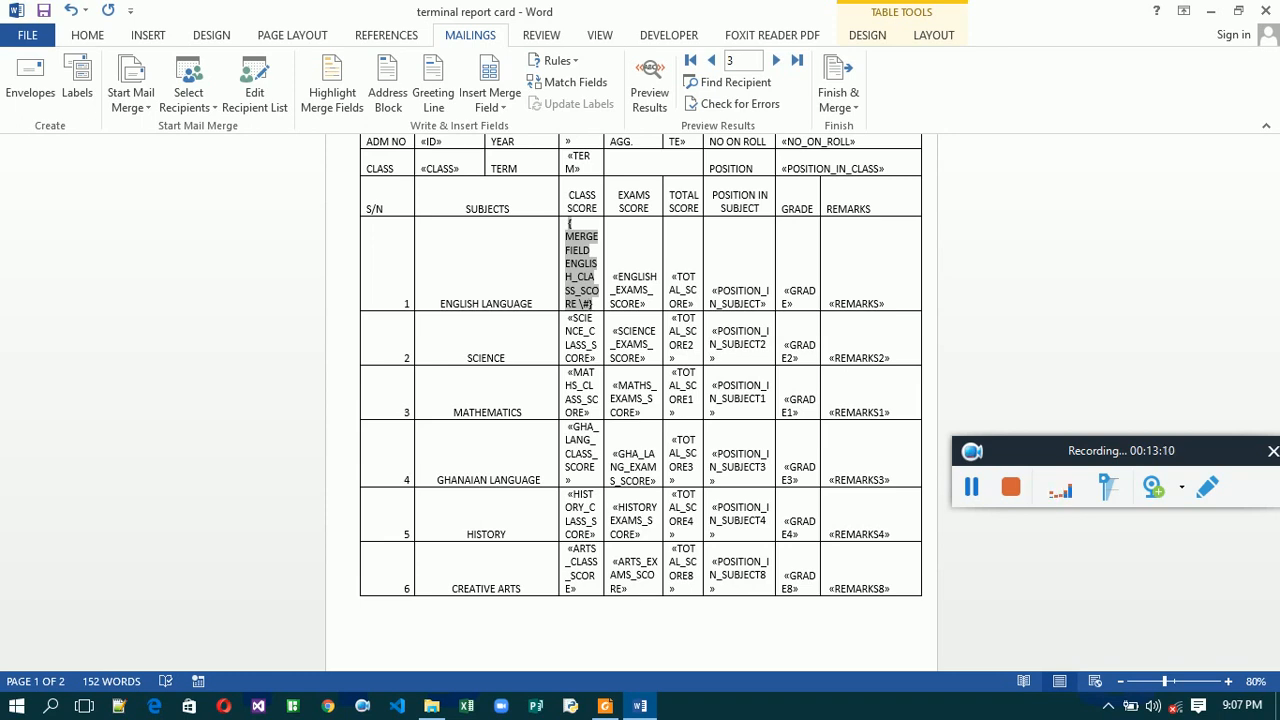
{"action": "type", "text": "0."}
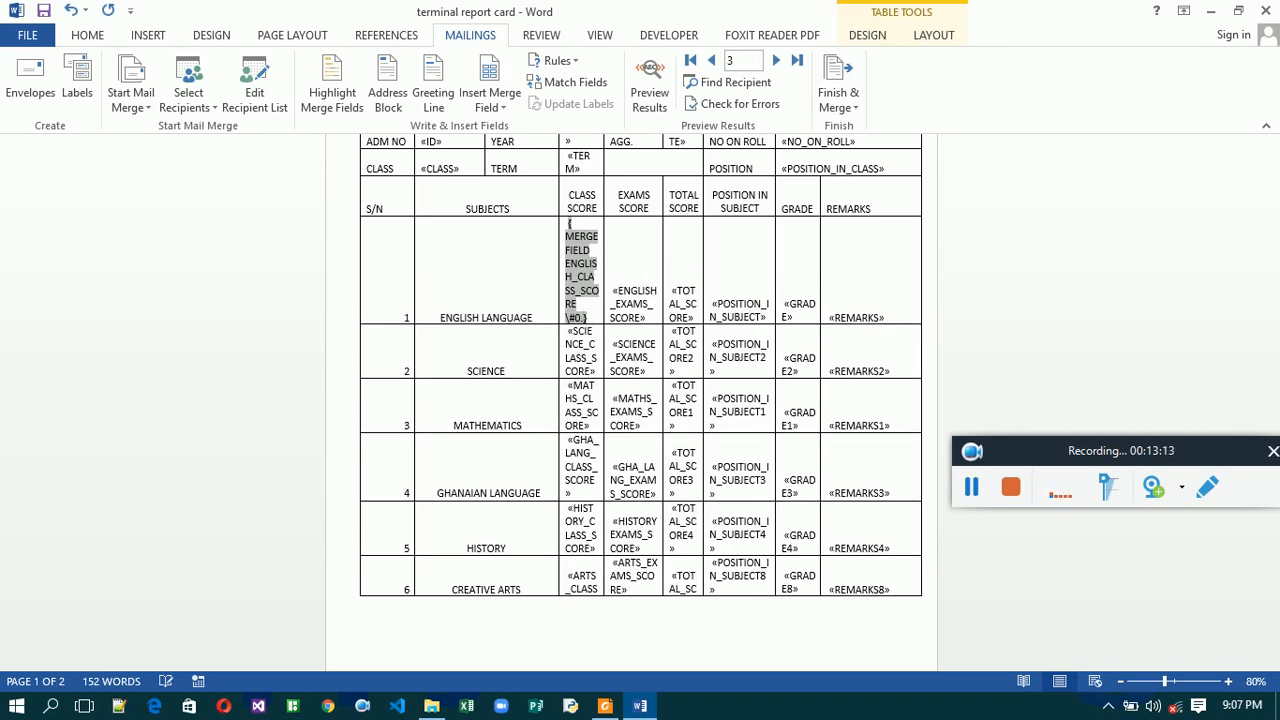
{"action": "type", "text": "00"}
Show the English exams score field code and append the two-decimal number format switch \#0.00.
{"action": "left_click", "coordinate": [641, 290]}
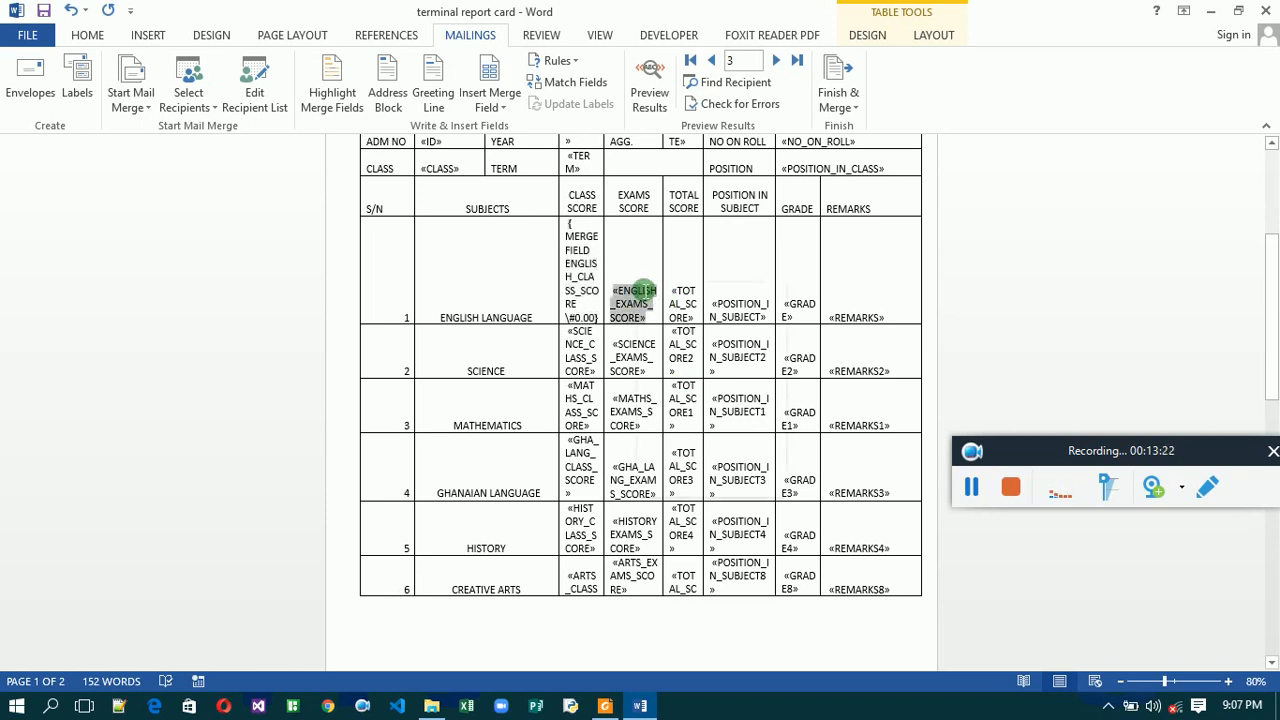
{"action": "right_click", "coordinate": [643, 290]}
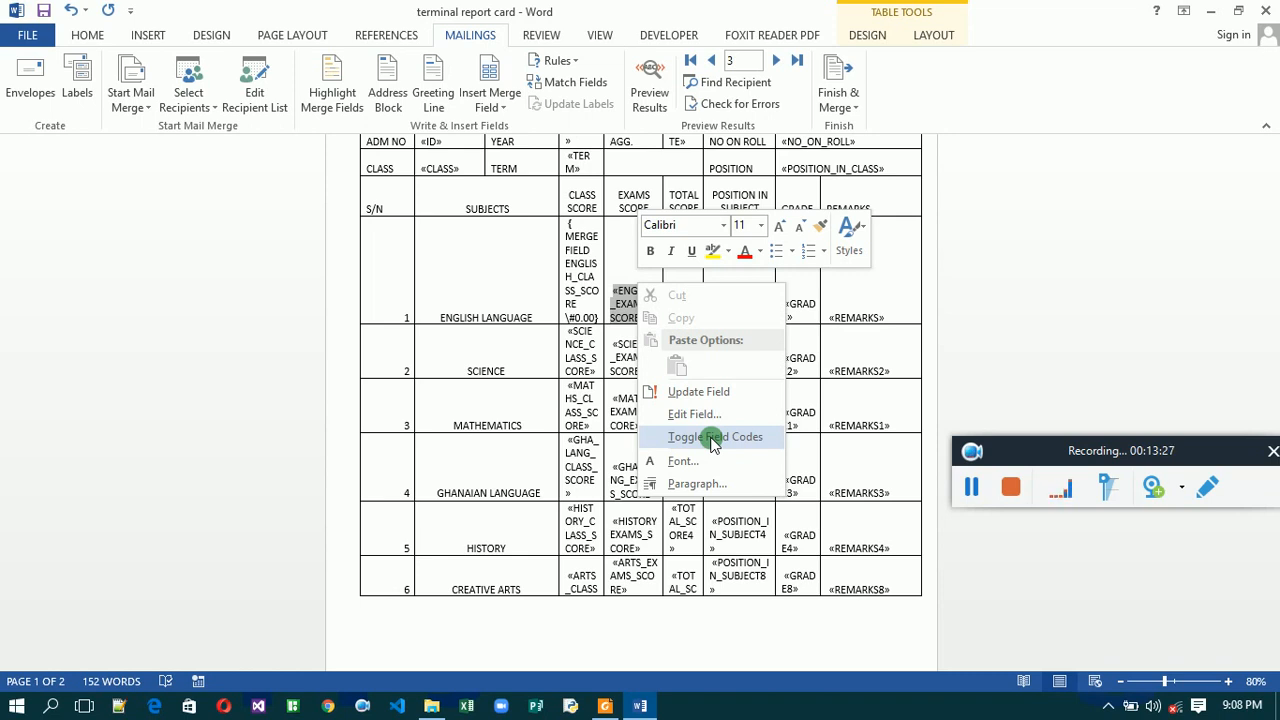
{"action": "left_click", "coordinate": [714, 437]}
{"action": "scroll", "coordinate": [715, 440], "scroll_direction": "down", "scroll_amount": 1}
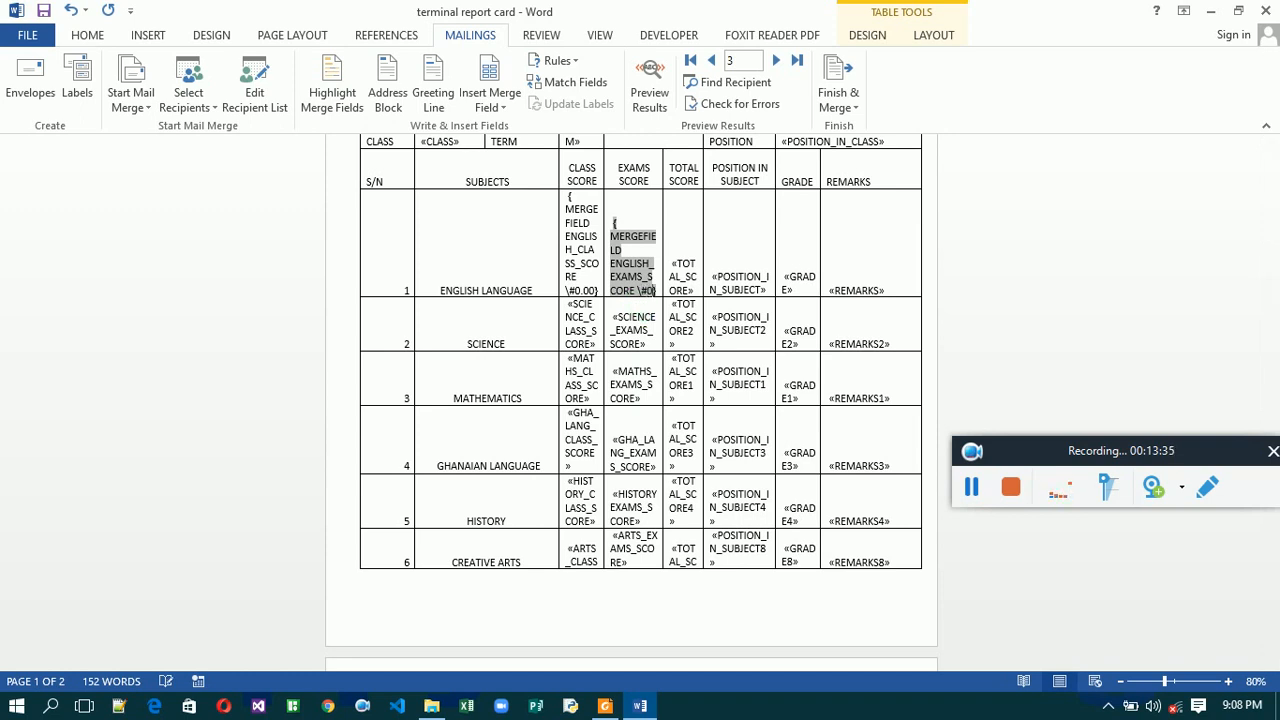
{"action": "type", "text": "."}
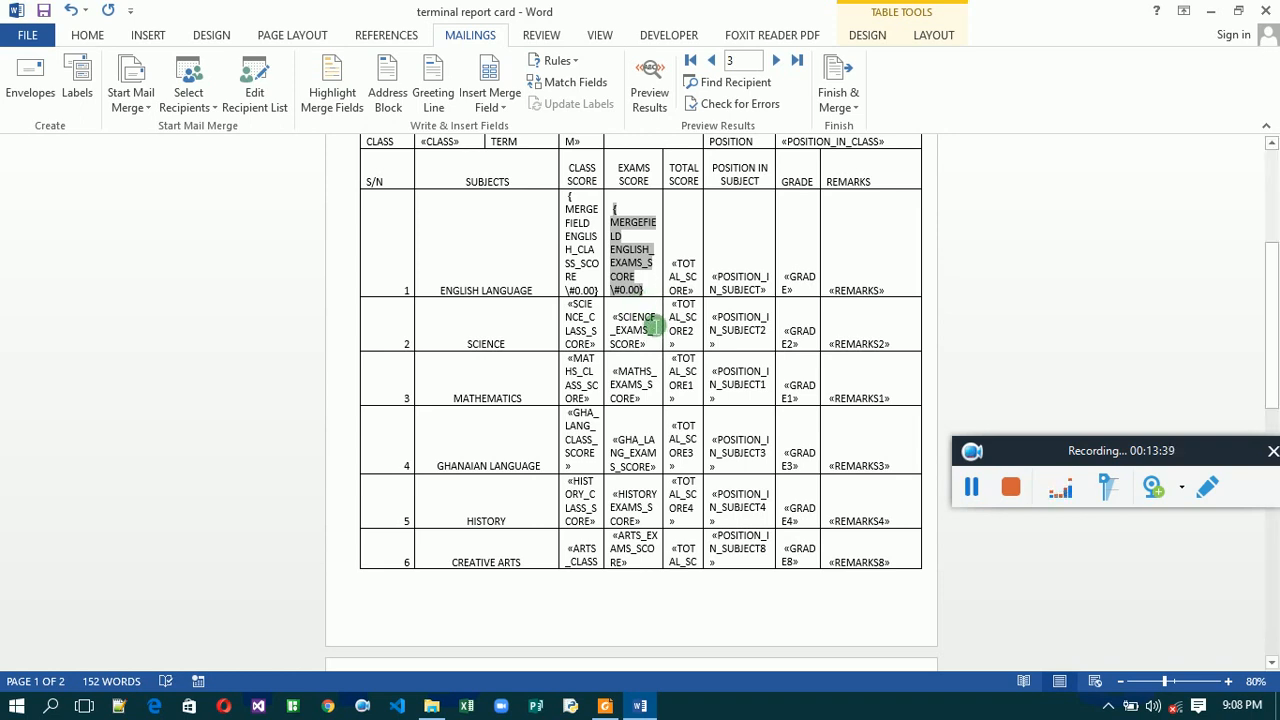
Copy the \#0.00 switch from the English exams score code and append it to the English total score field code.
{"action": "left_click", "coordinate": [652, 313]}
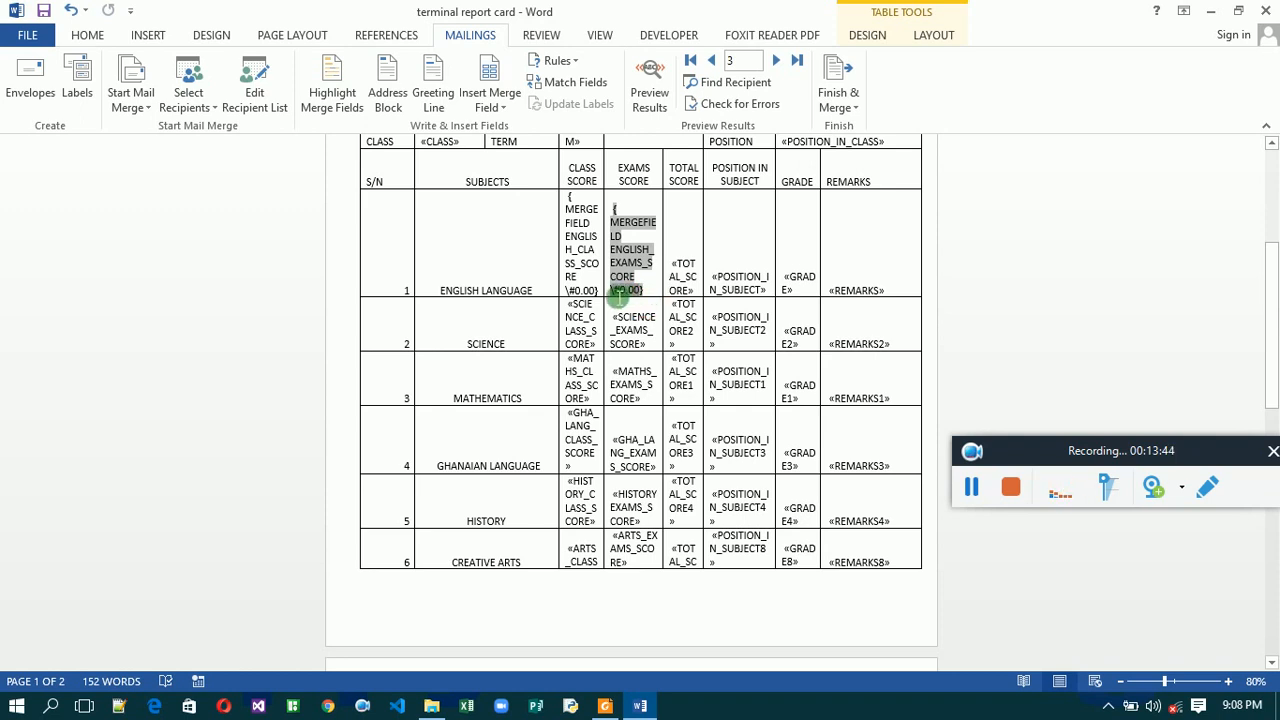
{"action": "double_click", "coordinate": [620, 290]}
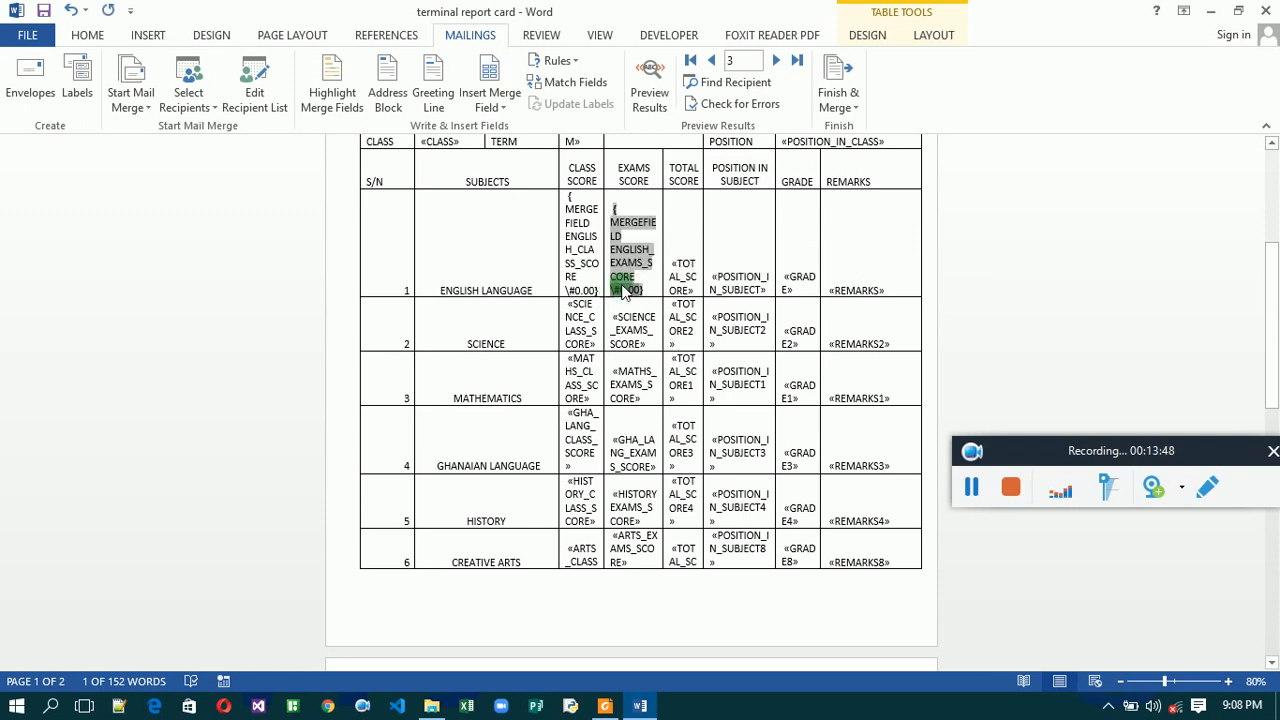
{"action": "left_click", "coordinate": [687, 277]}
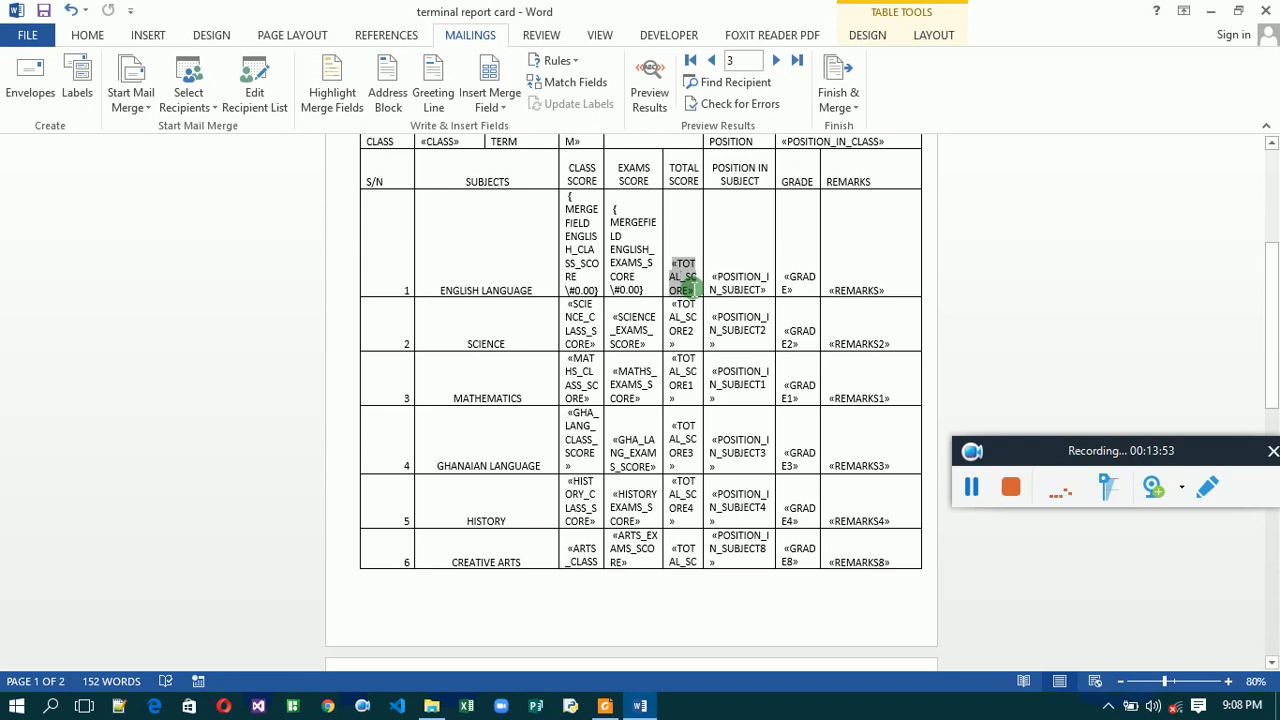
{"action": "right_click", "coordinate": [690, 287]}
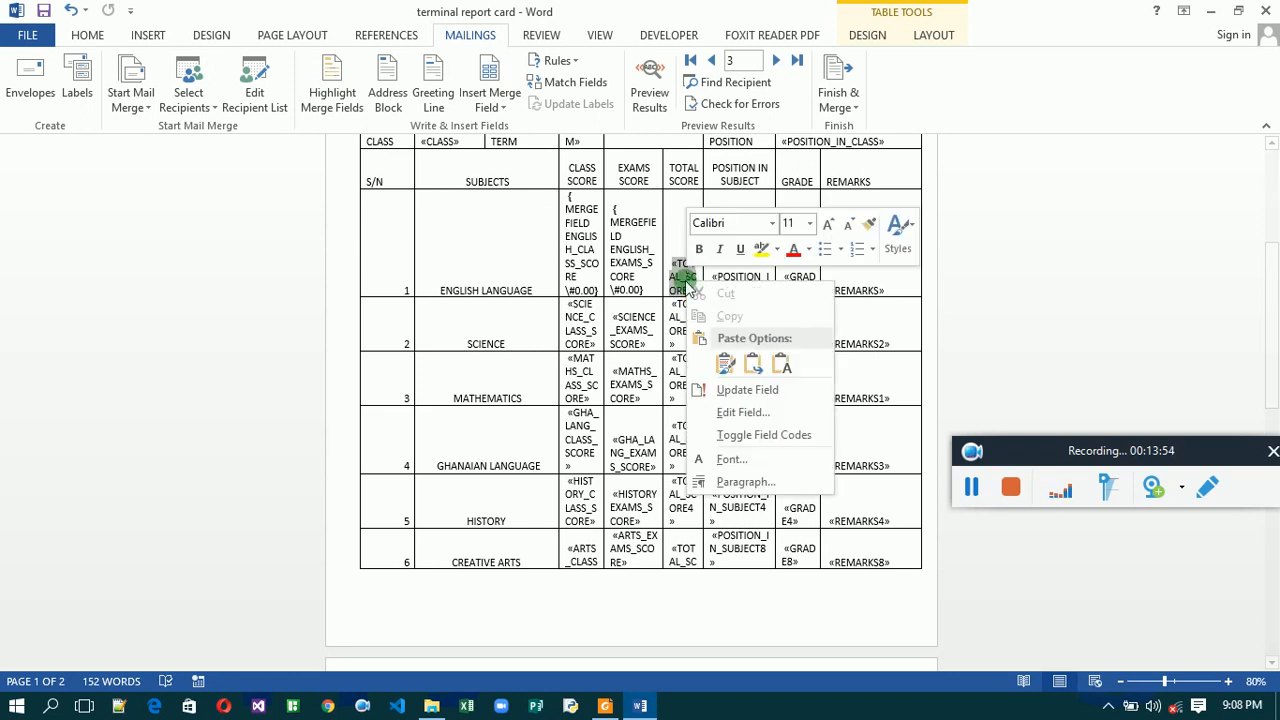
{"action": "left_click", "coordinate": [749, 436]}
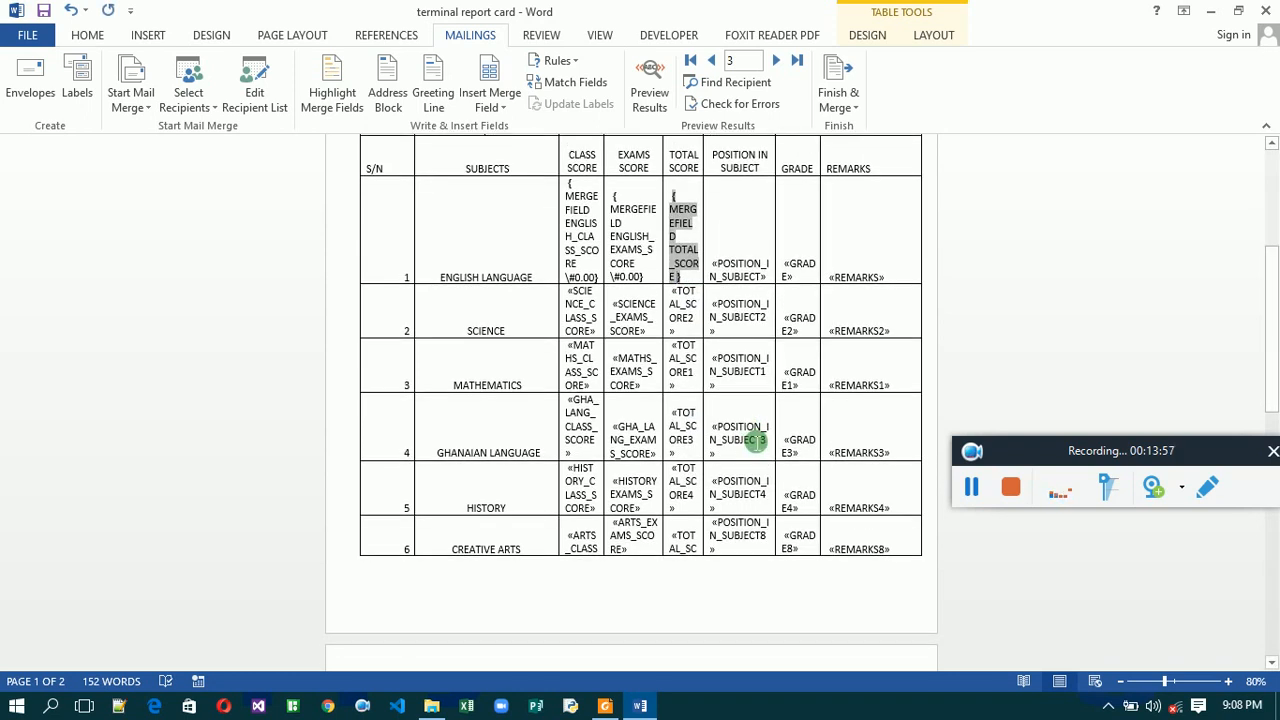
{"action": "type", "text": "\\#0.00"}
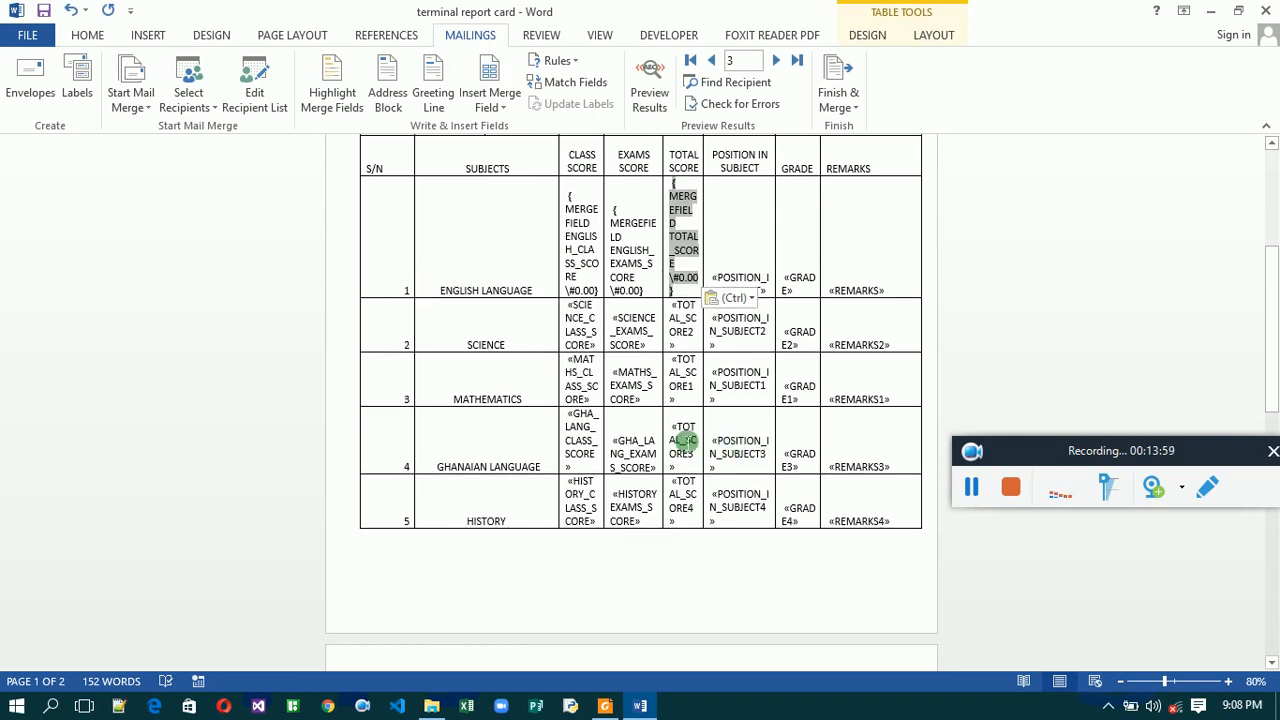
Show the field codes of the Science class, exams and total scores and append the \#0.00 switch to each.
{"action": "left_click", "coordinate": [593, 337]}
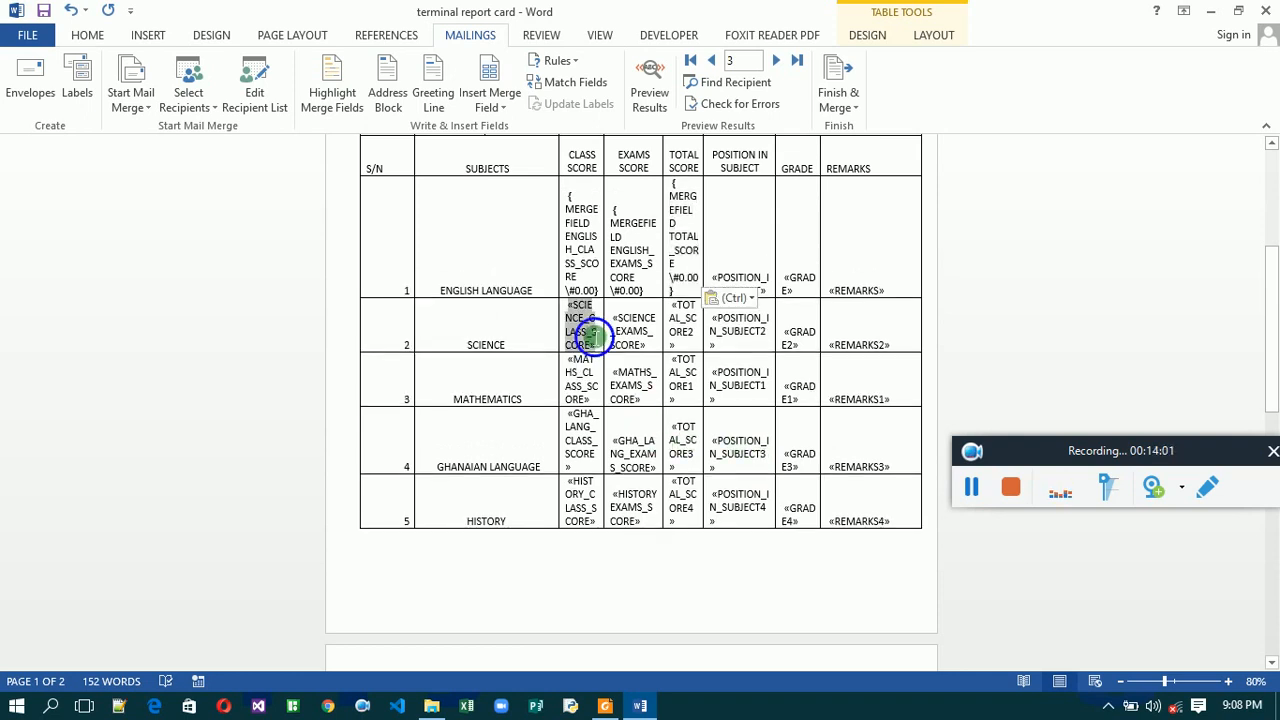
{"action": "right_click", "coordinate": [593, 337]}
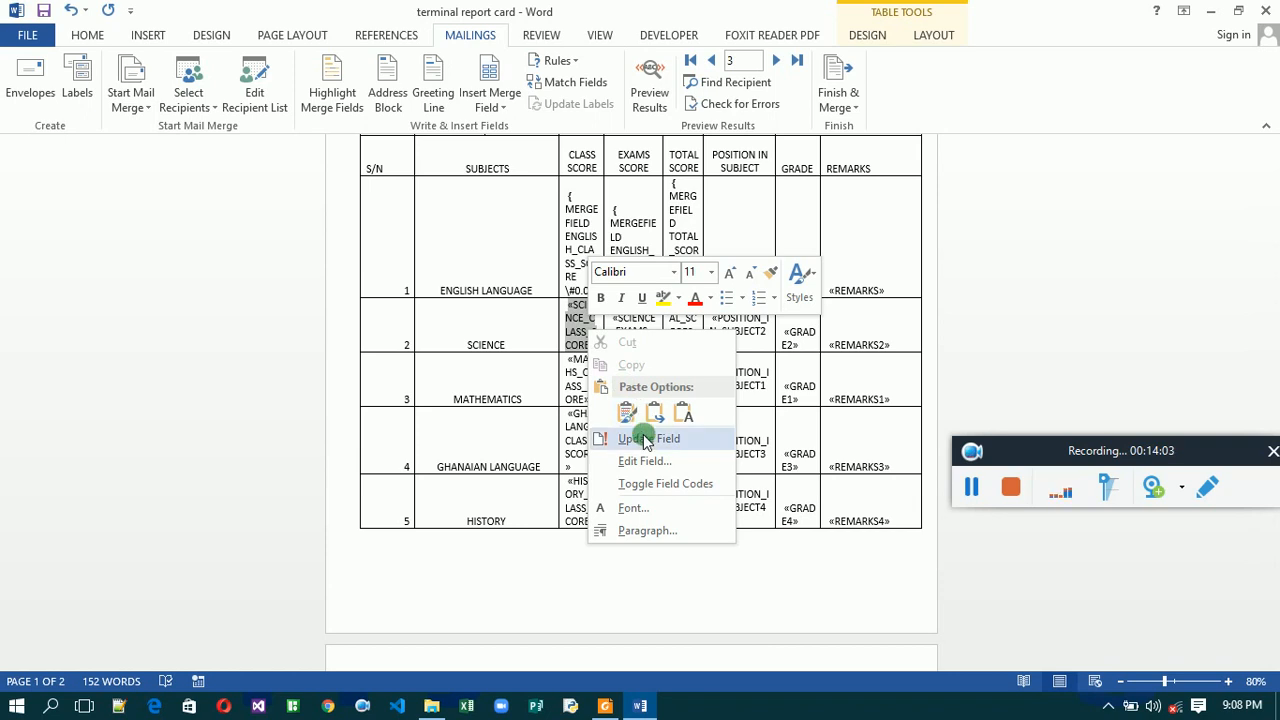
{"action": "left_click", "coordinate": [653, 485]}
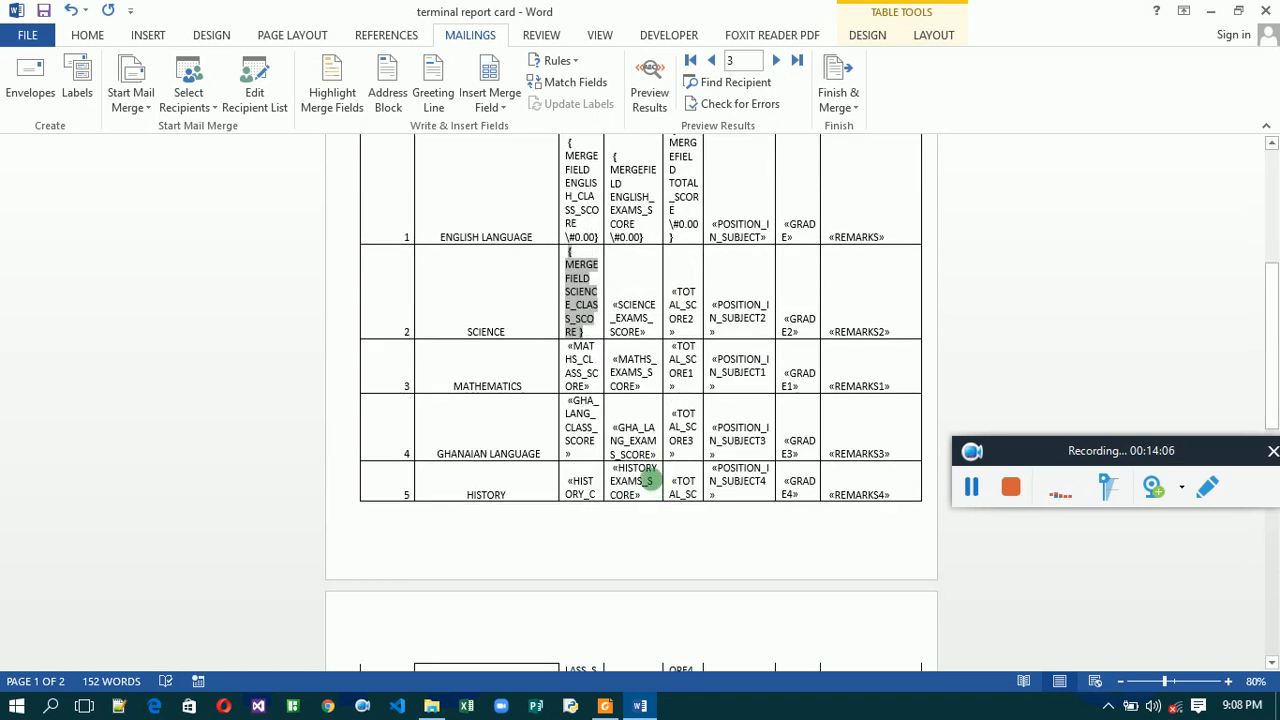
{"action": "type", "text": "\\#0.00"}
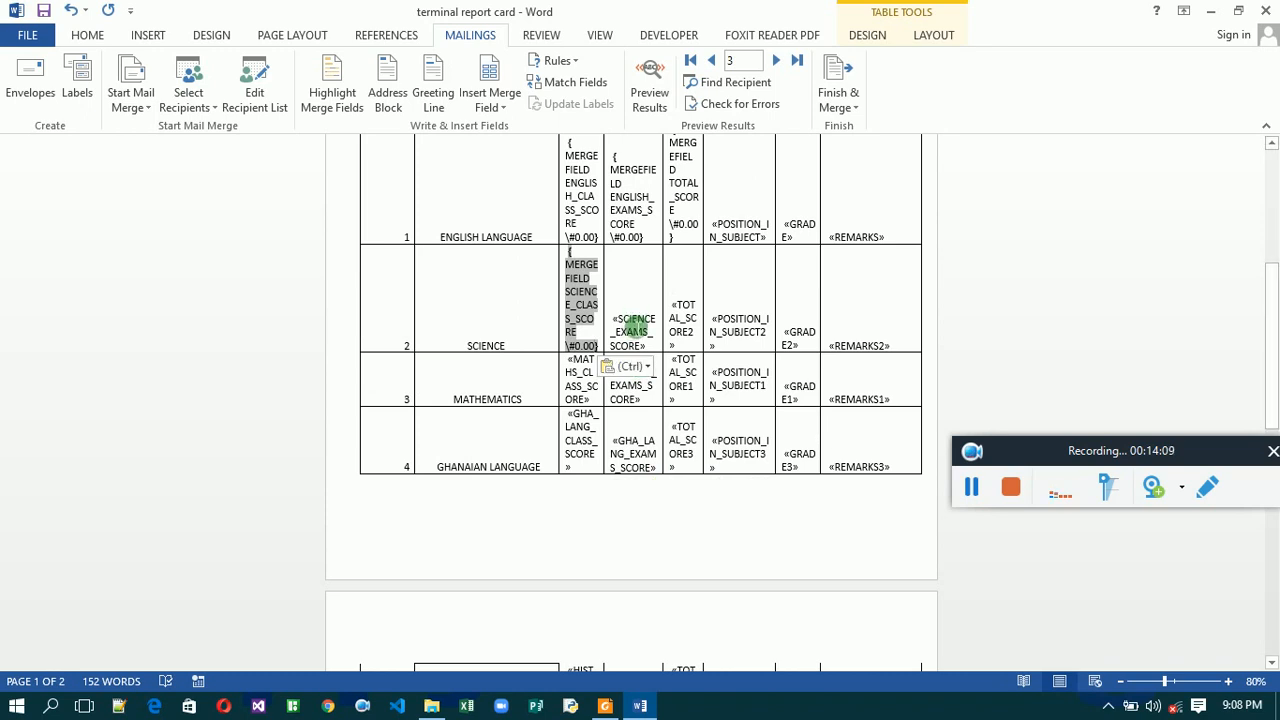
{"action": "left_click", "coordinate": [633, 340]}
{"action": "right_click", "coordinate": [633, 340]}
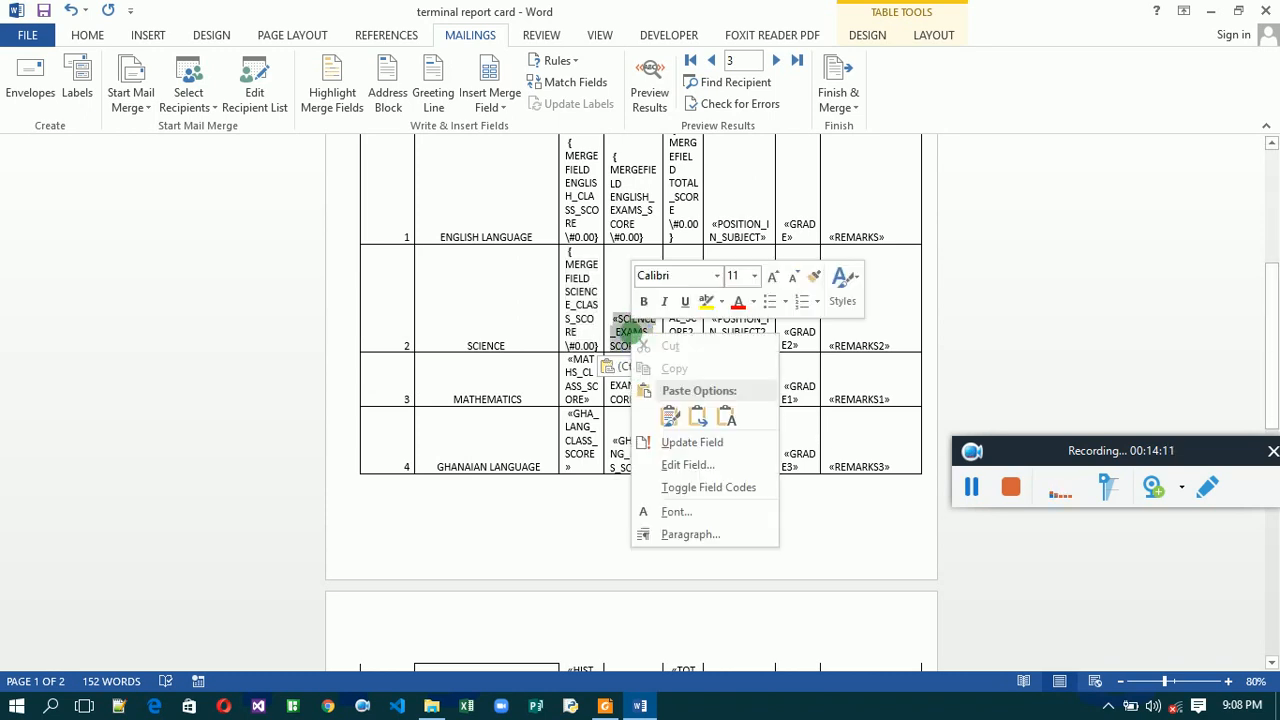
{"action": "left_click", "coordinate": [705, 490]}
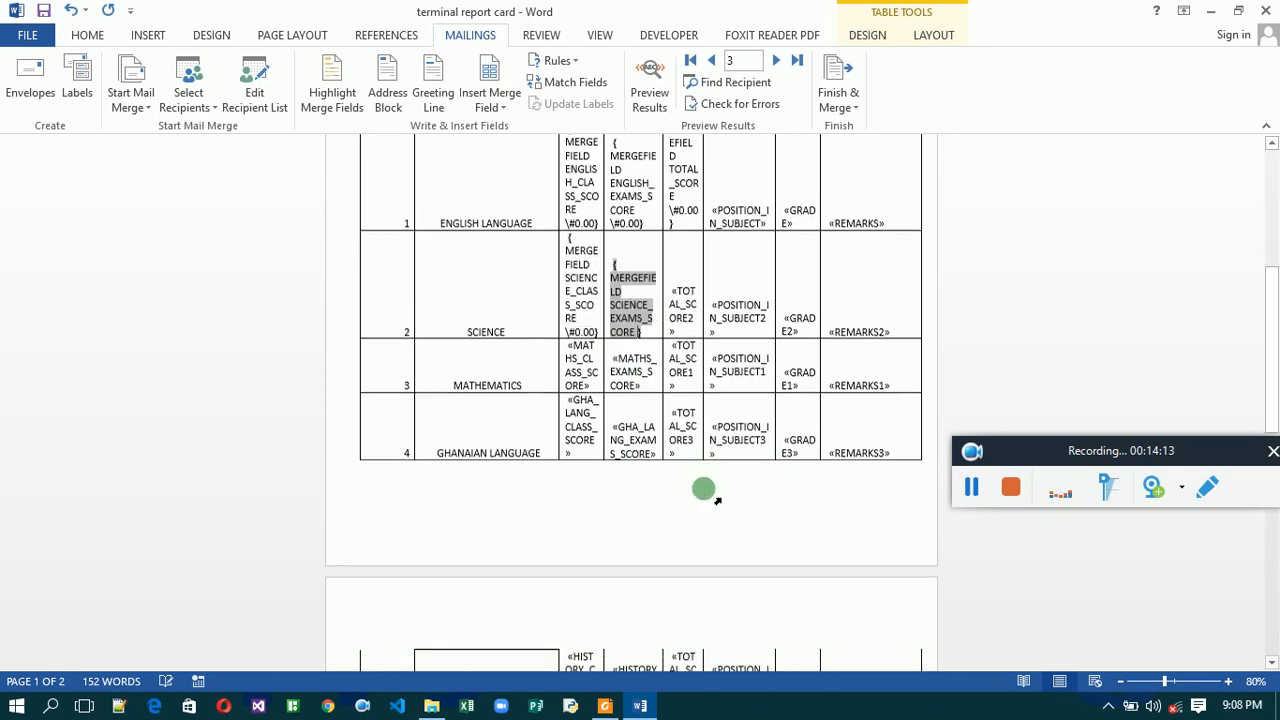
{"action": "type", "text": "\\#0.00"}
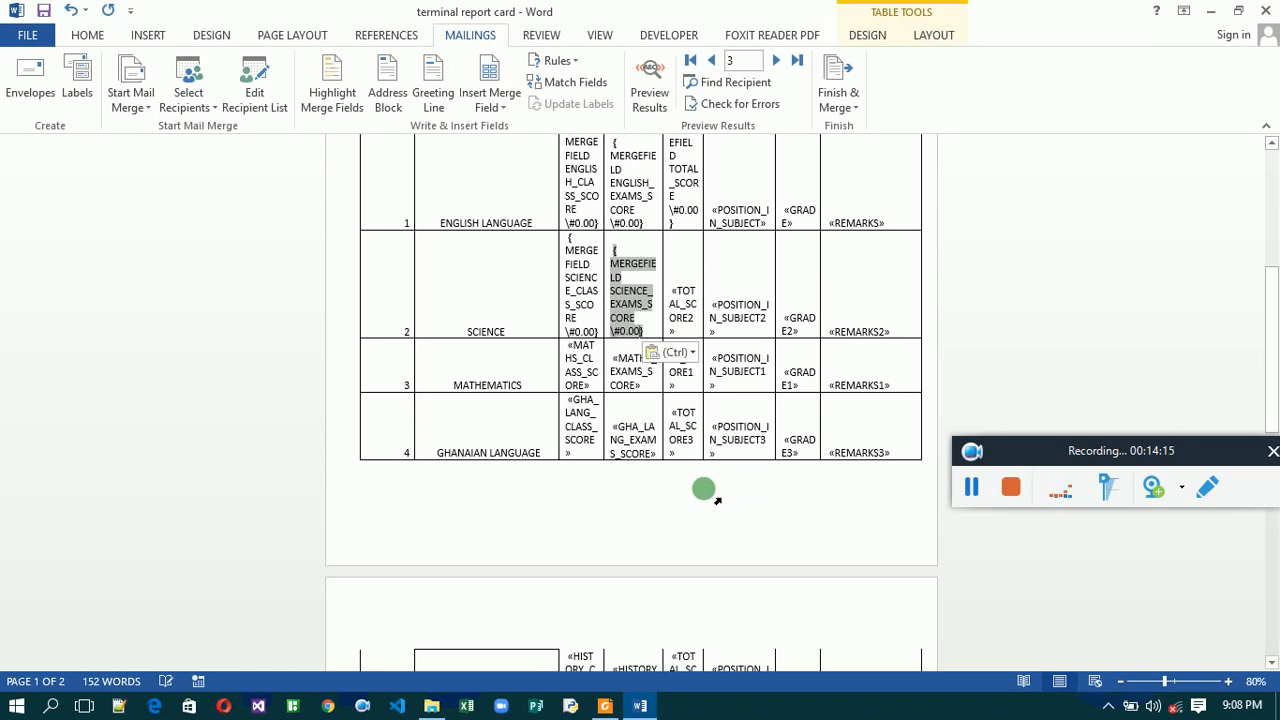
{"action": "left_click", "coordinate": [701, 313]}
{"action": "right_click", "coordinate": [701, 313]}
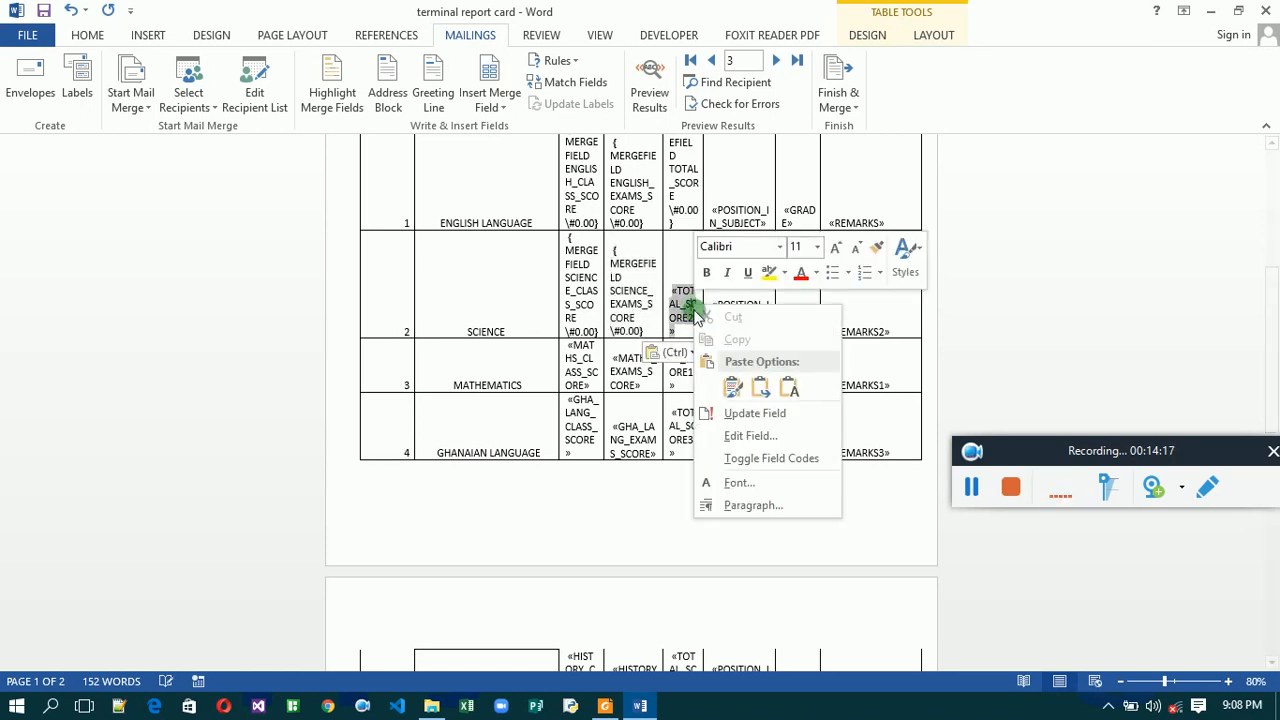
{"action": "left_click", "coordinate": [774, 463]}
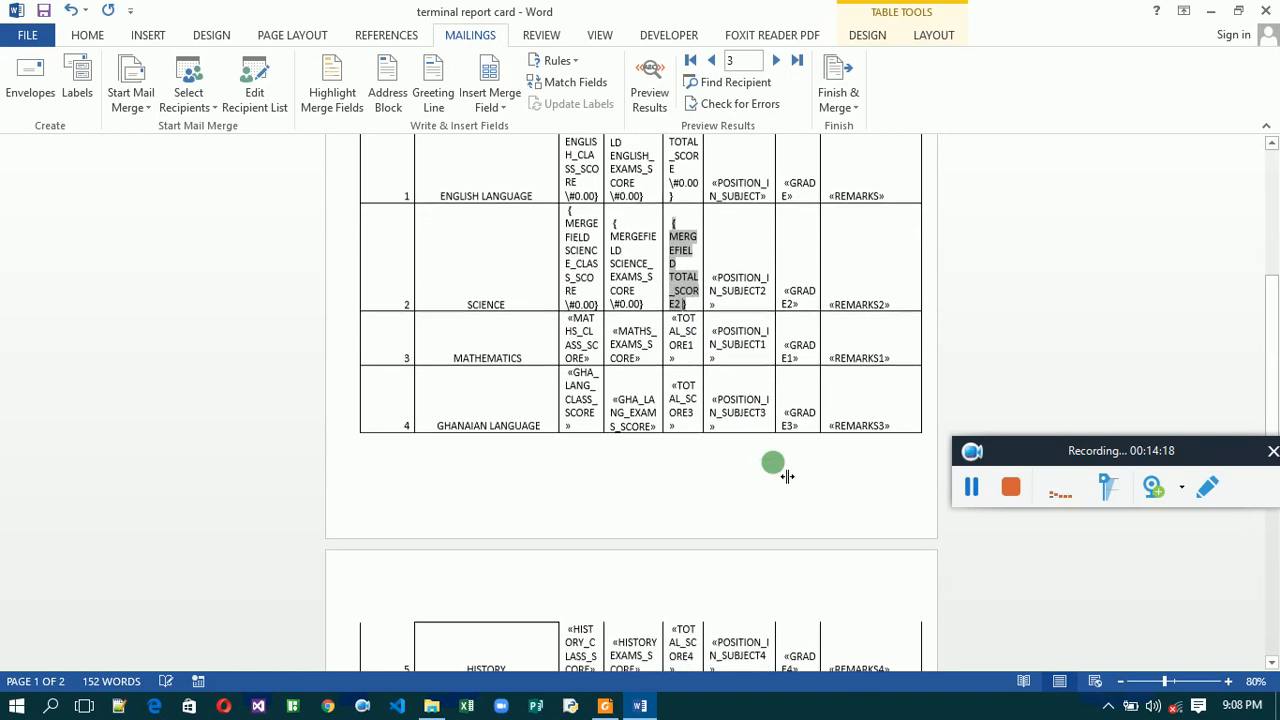
{"action": "type", "text": "\\#0.00"}
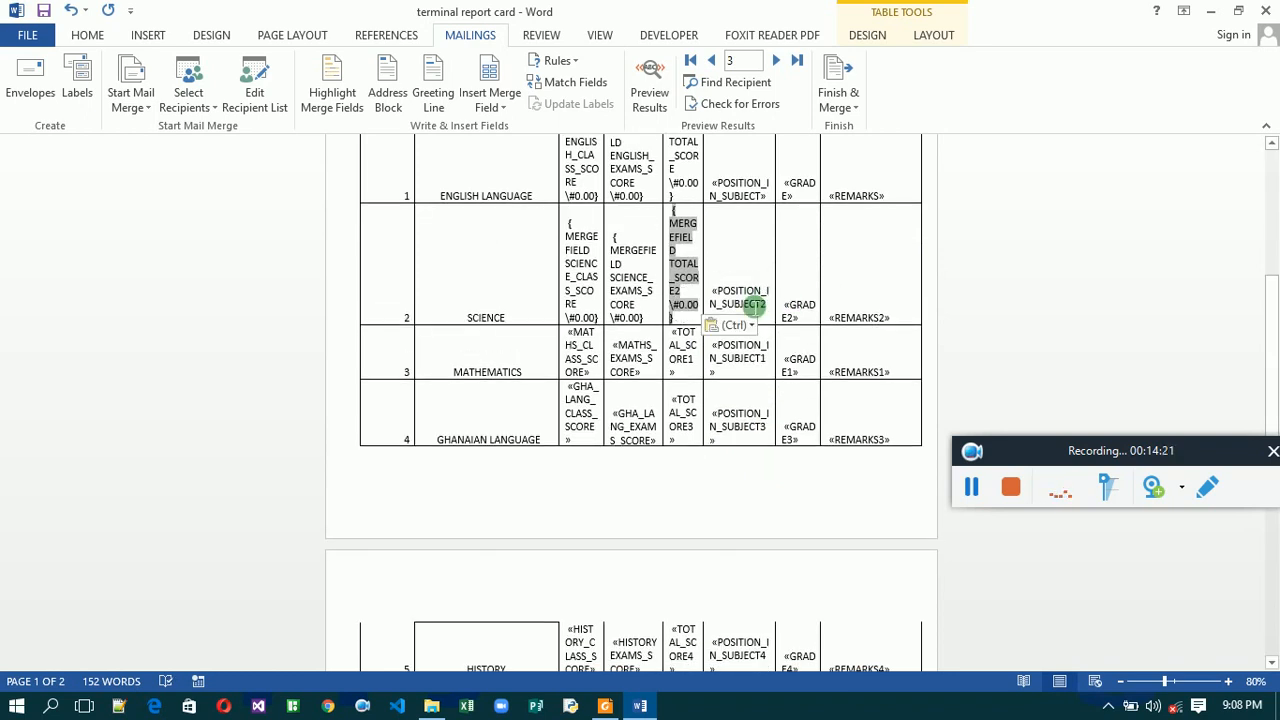
Show the field codes of the Mathematics class, exams and total scores and append the \#0.00 switch to each.
{"action": "left_click", "coordinate": [587, 362]}
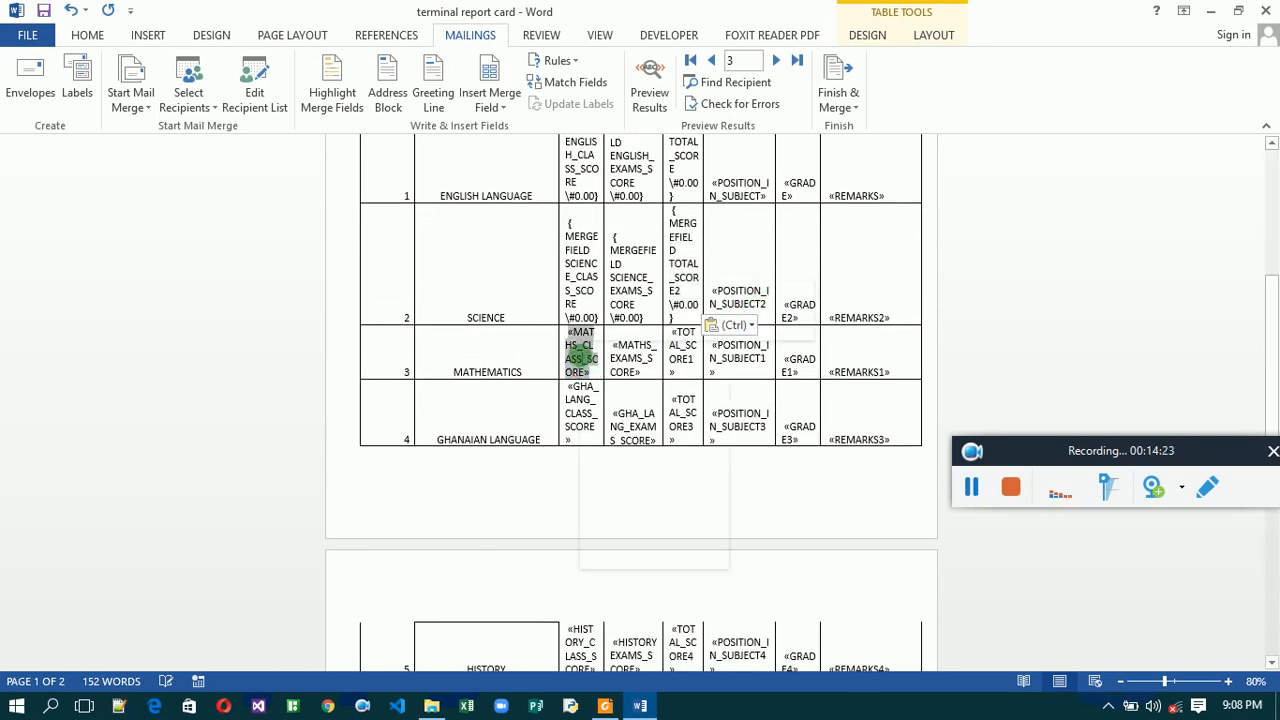
{"action": "right_click", "coordinate": [584, 356]}
{"action": "left_click", "coordinate": [651, 509]}
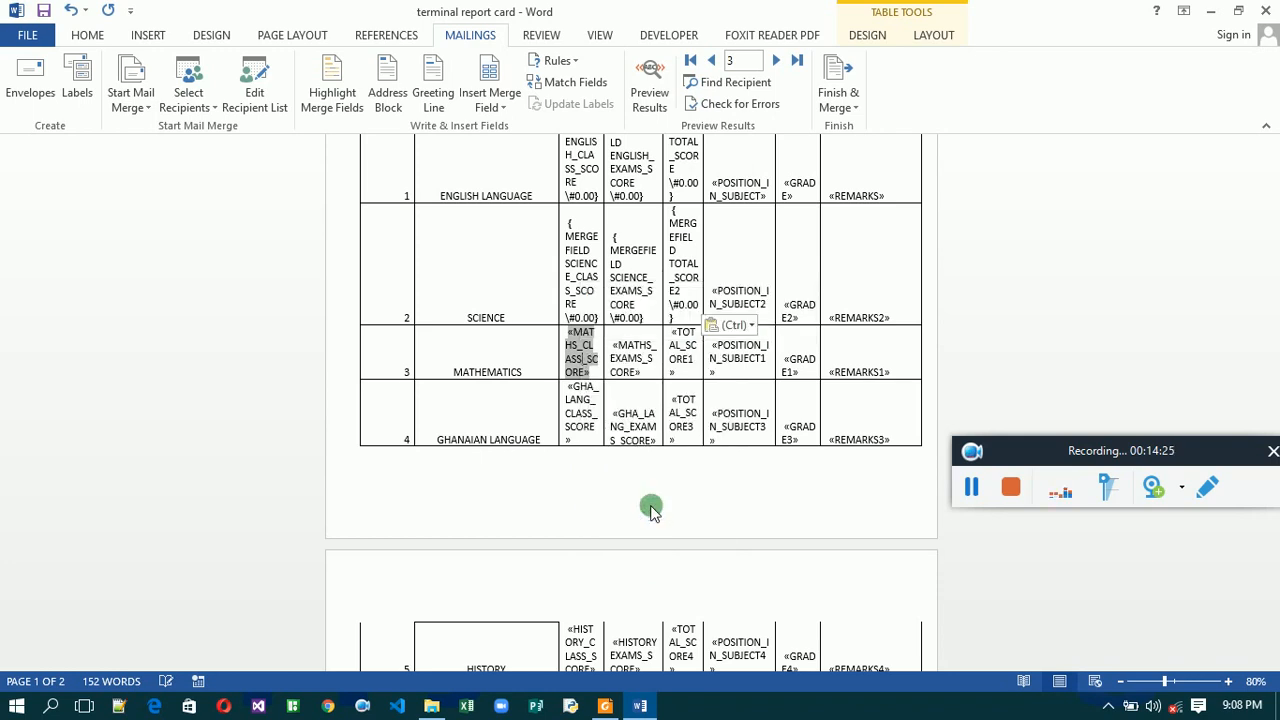
{"action": "scroll", "coordinate": [655, 505], "scroll_direction": "down", "scroll_amount": 1}
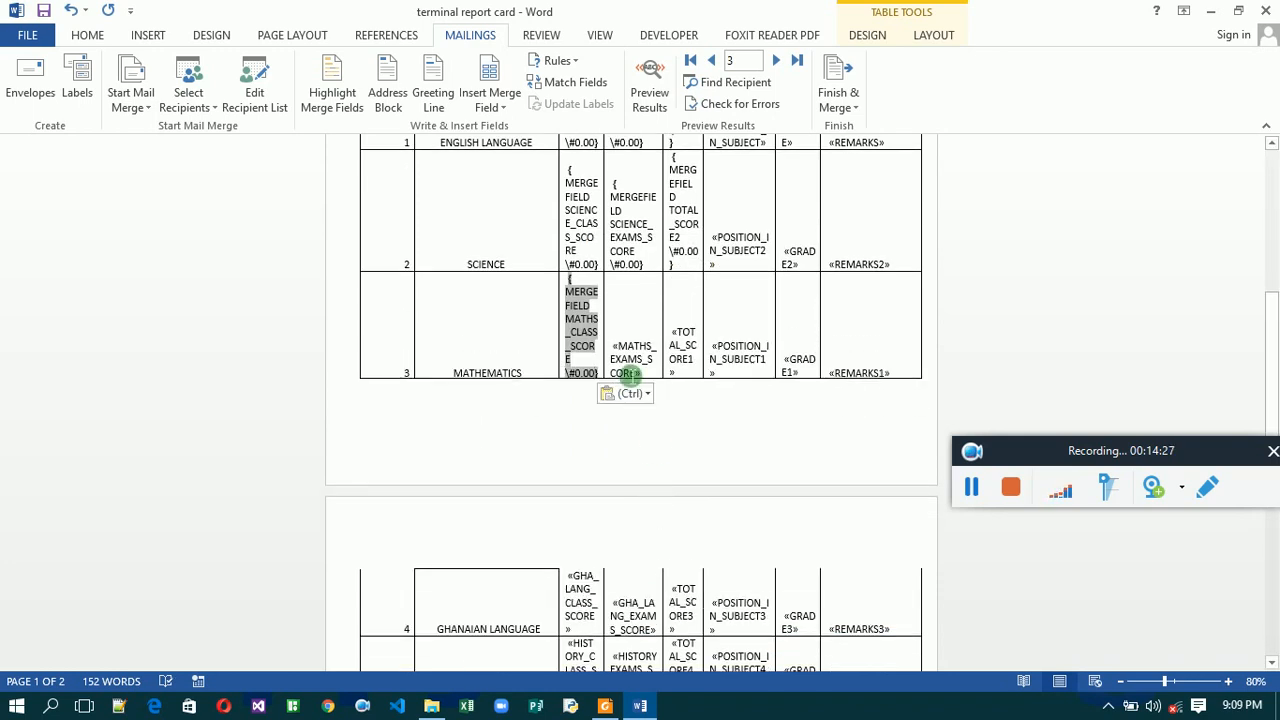
{"action": "right_click", "coordinate": [633, 373]}
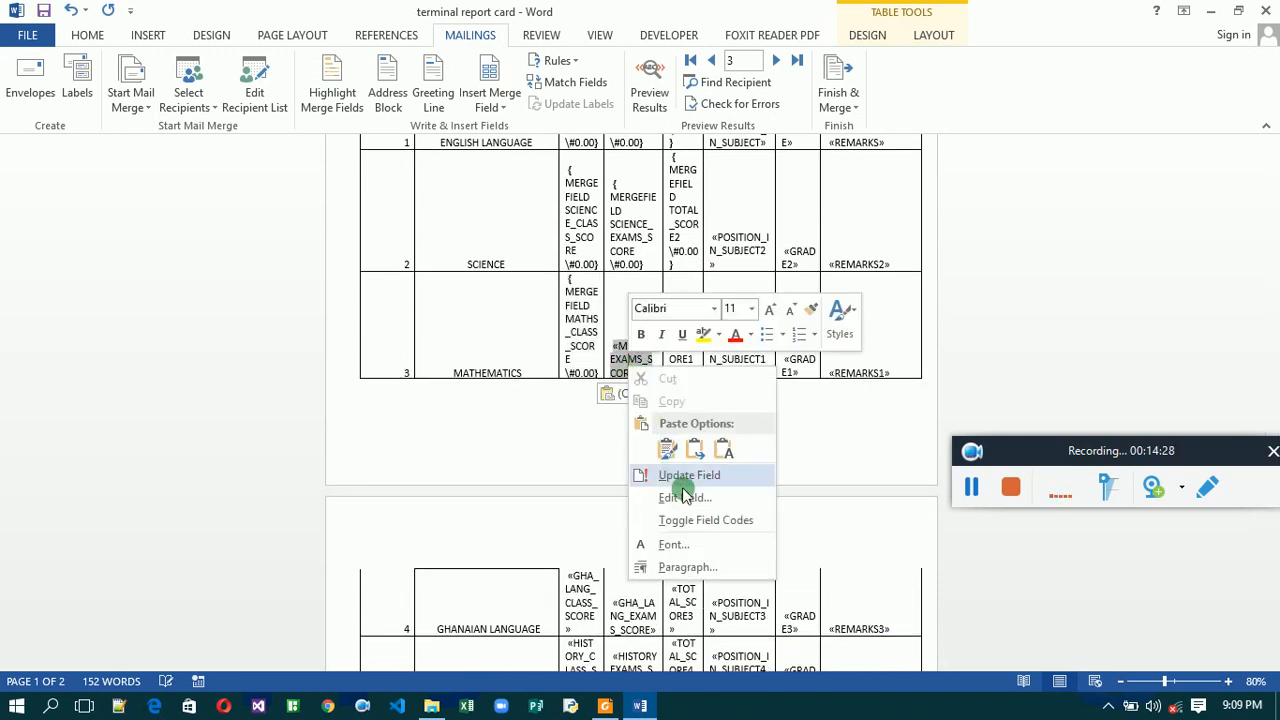
{"action": "left_click", "coordinate": [700, 521]}
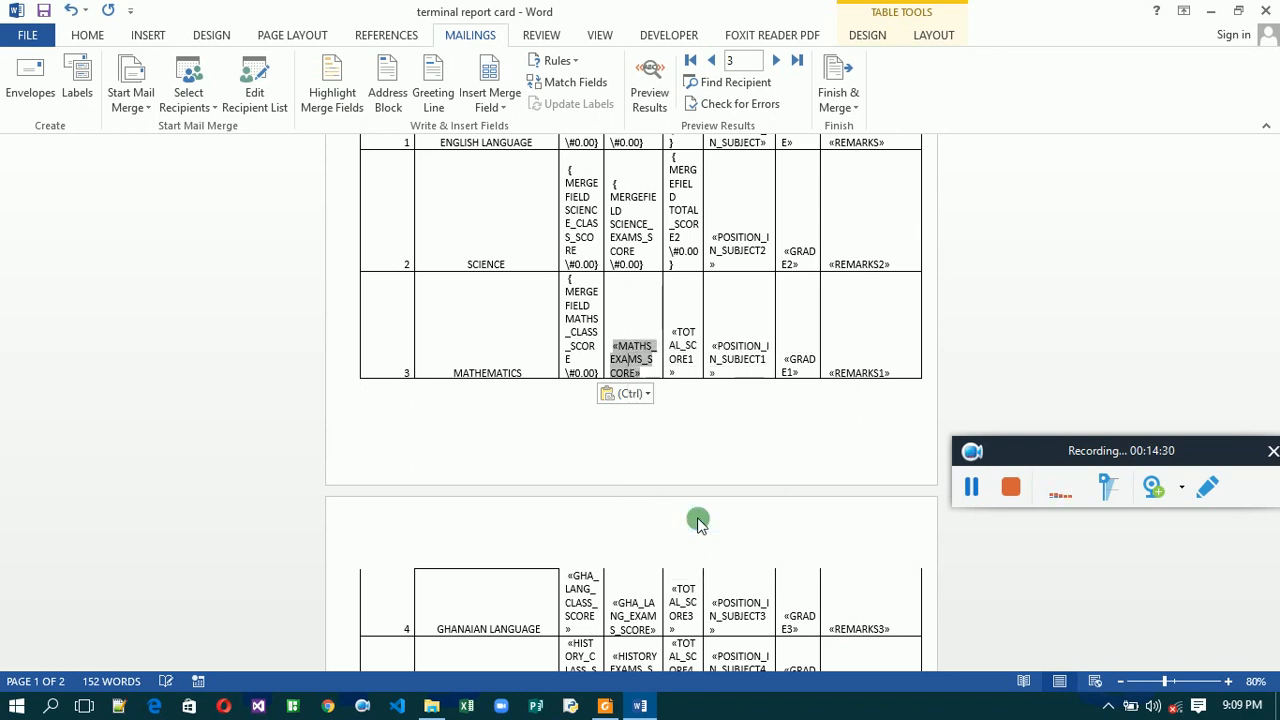
{"action": "type", "text": "\\#0.00"}
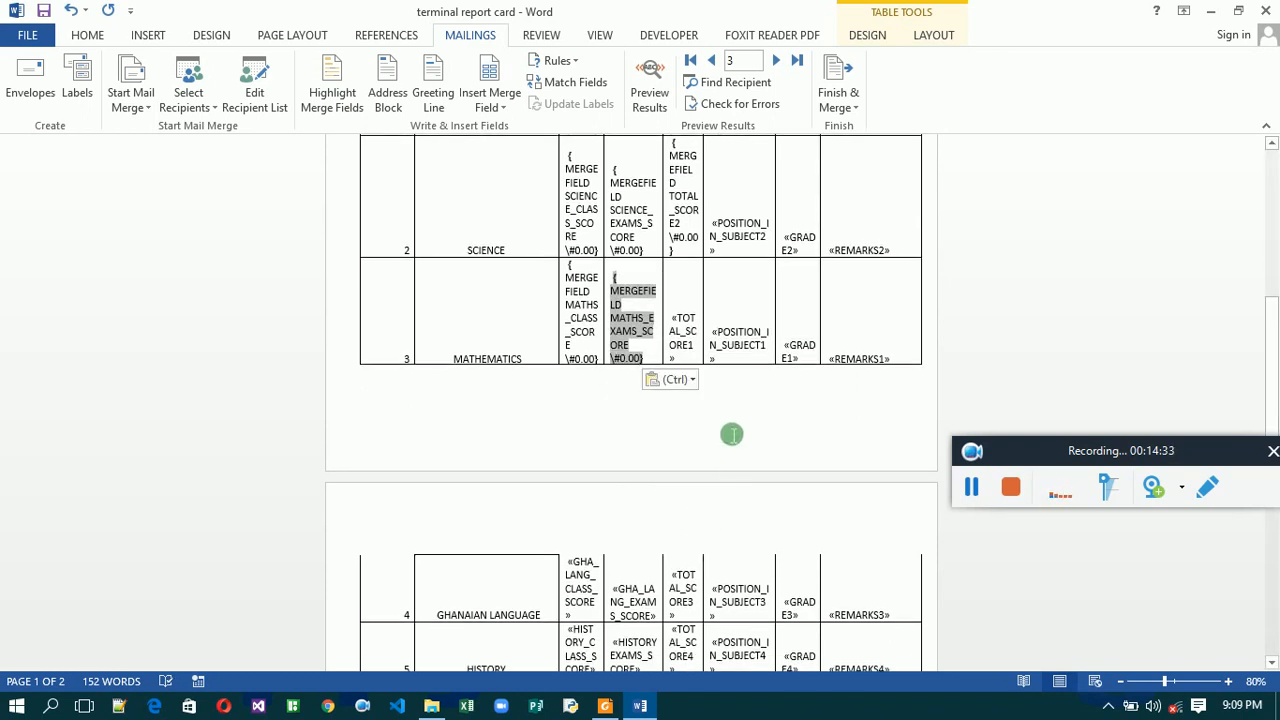
{"action": "right_click", "coordinate": [683, 345]}
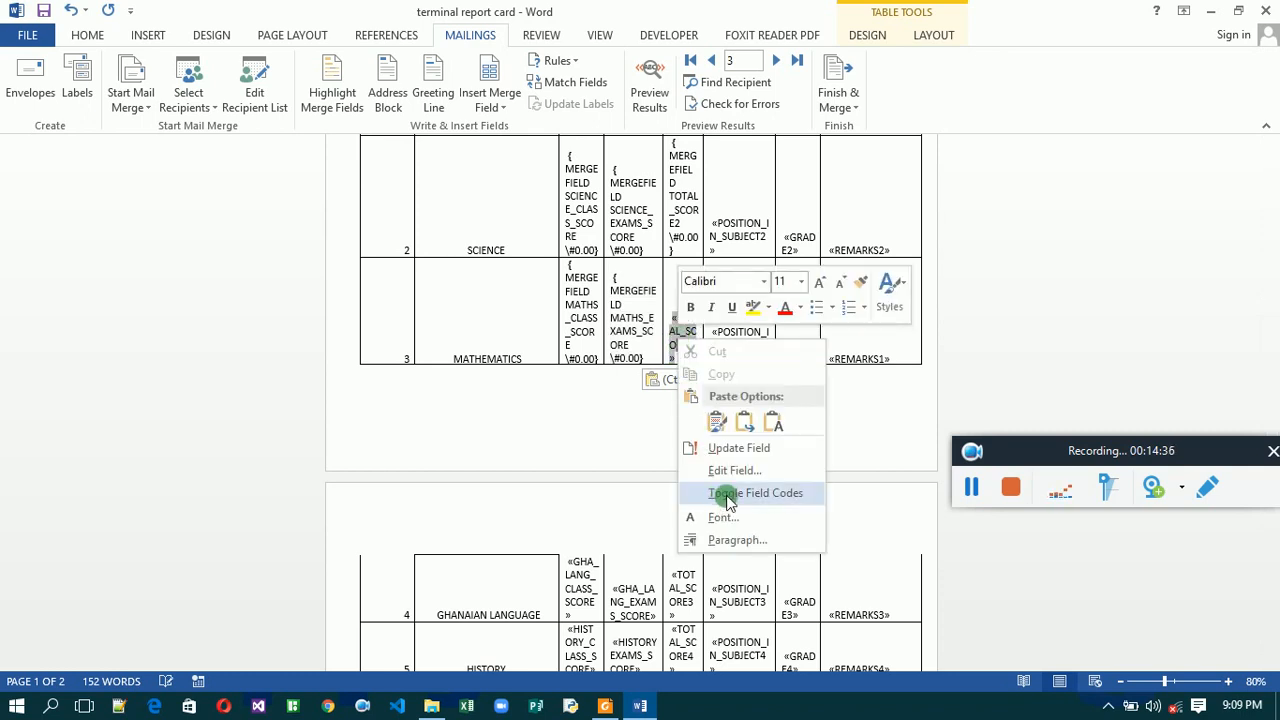
{"action": "left_click", "coordinate": [727, 497]}
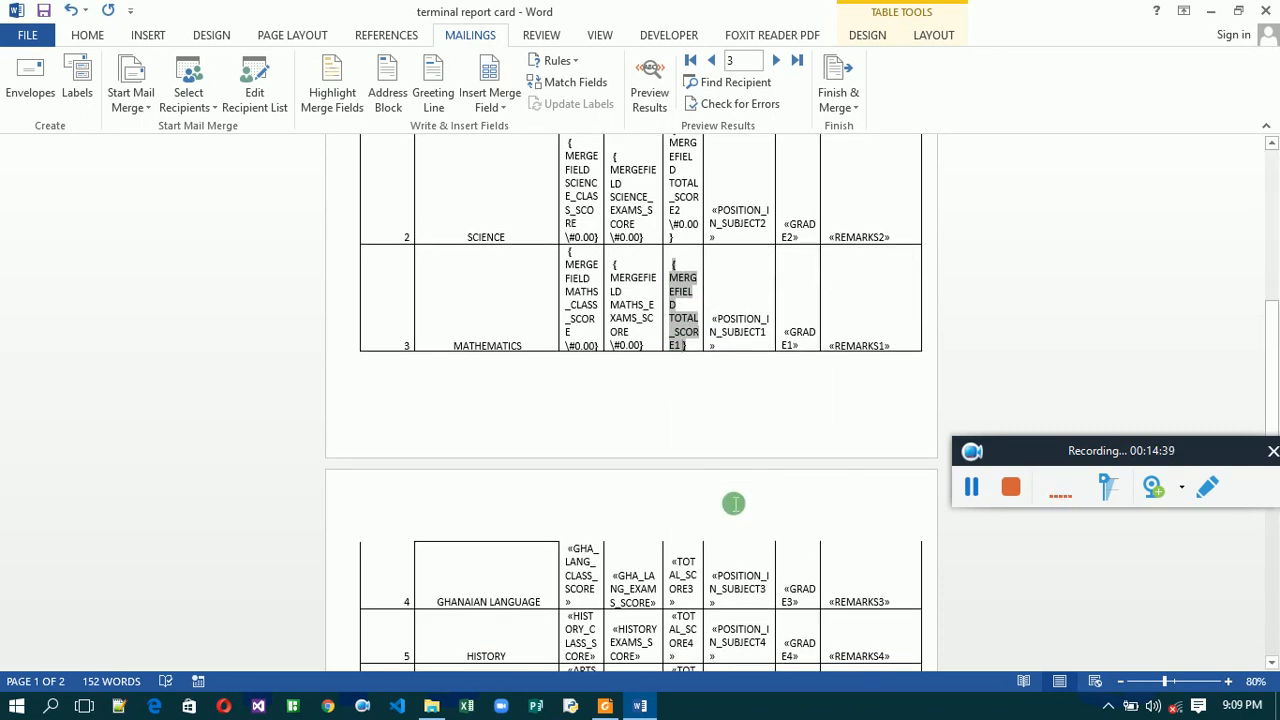
{"action": "type", "text": "\\#0.00"}
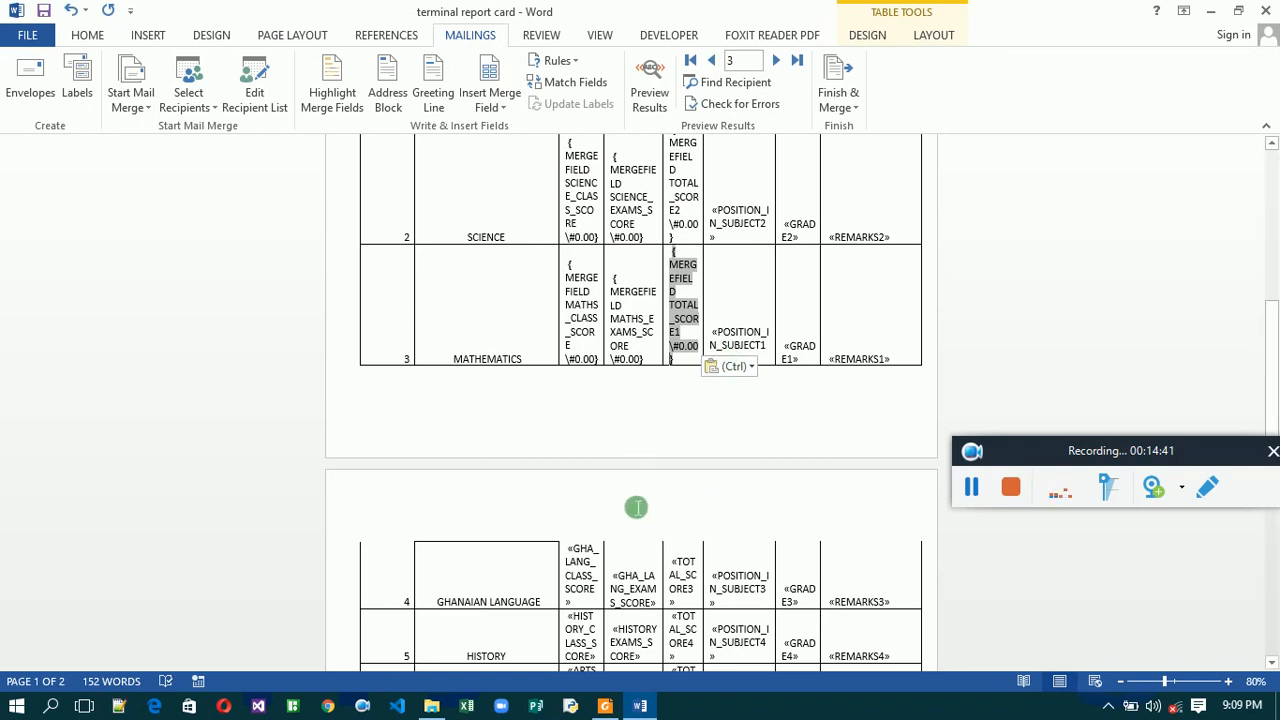
Show the field codes of the Ghanaian Language class, exams and total scores and append the \#0.00 switch to each.
{"action": "left_click", "coordinate": [594, 593]}
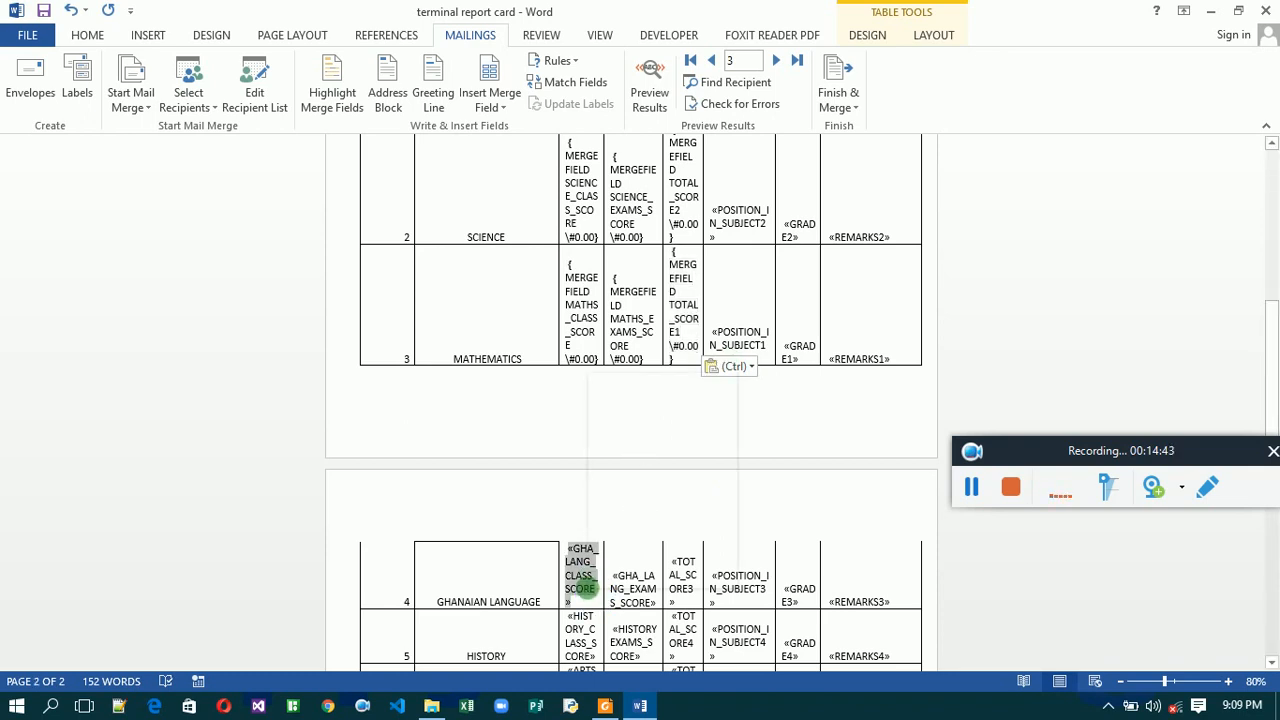
{"action": "right_click", "coordinate": [594, 593]}
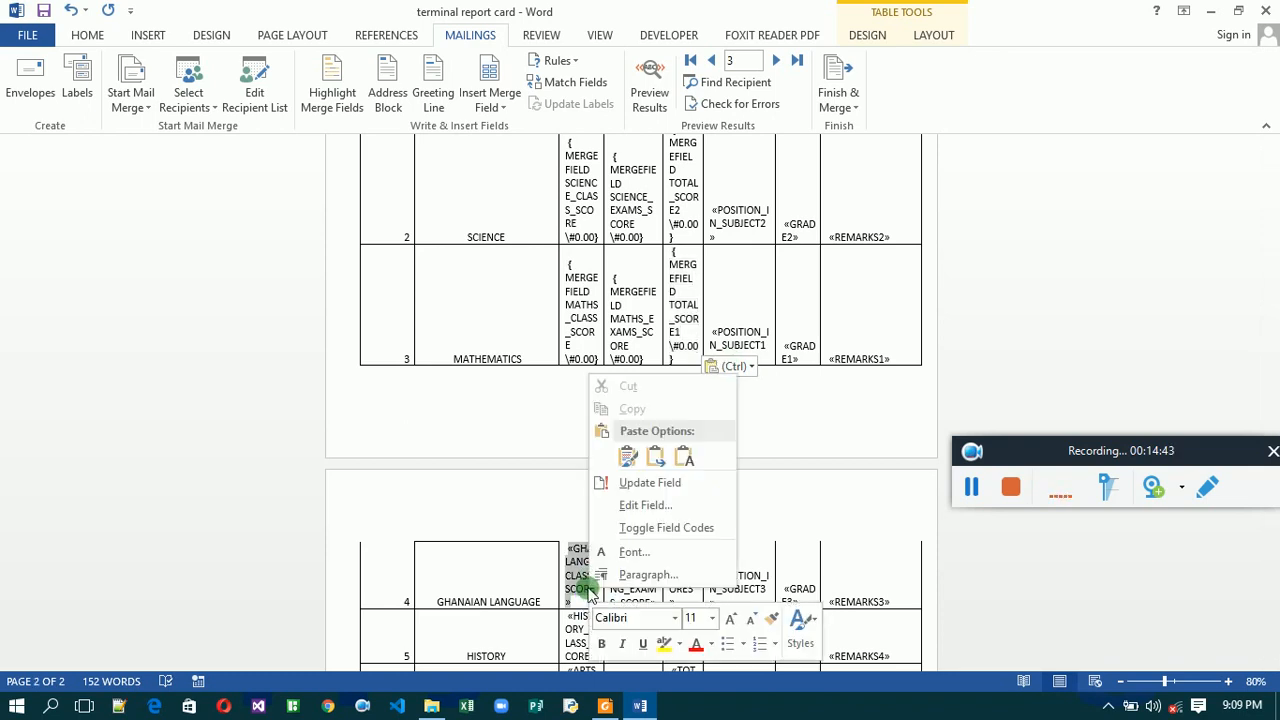
{"action": "left_click", "coordinate": [627, 528]}
{"action": "scroll", "coordinate": [634, 541], "scroll_direction": "down", "scroll_amount": 1}
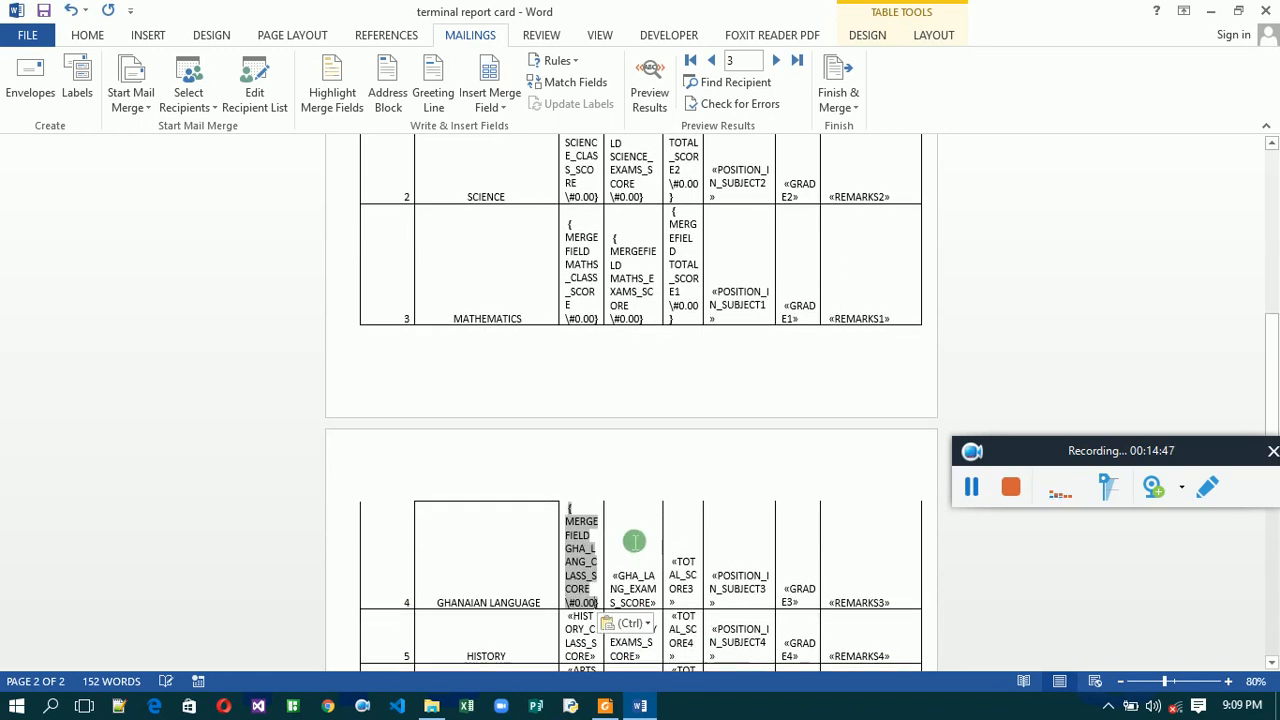
{"action": "left_click", "coordinate": [634, 590]}
{"action": "right_click", "coordinate": [634, 592]}
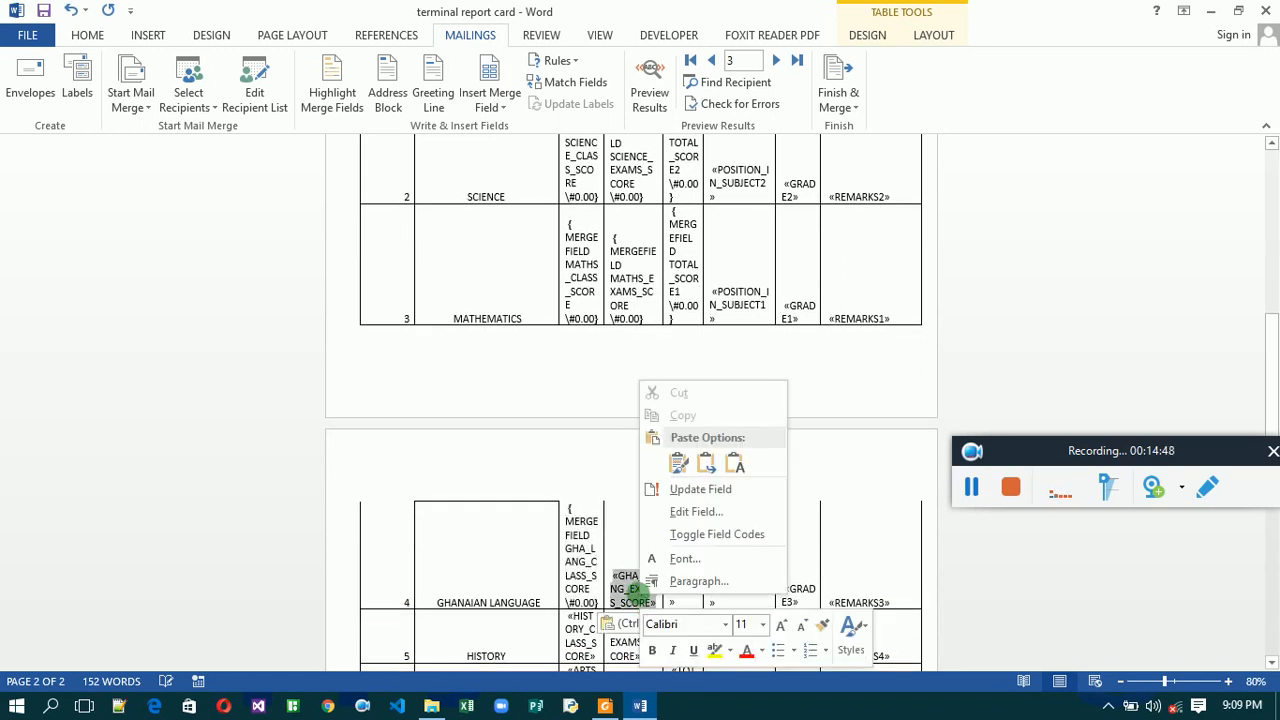
{"action": "left_click", "coordinate": [674, 533]}
{"action": "scroll", "coordinate": [673, 533], "scroll_direction": "down", "scroll_amount": 1}
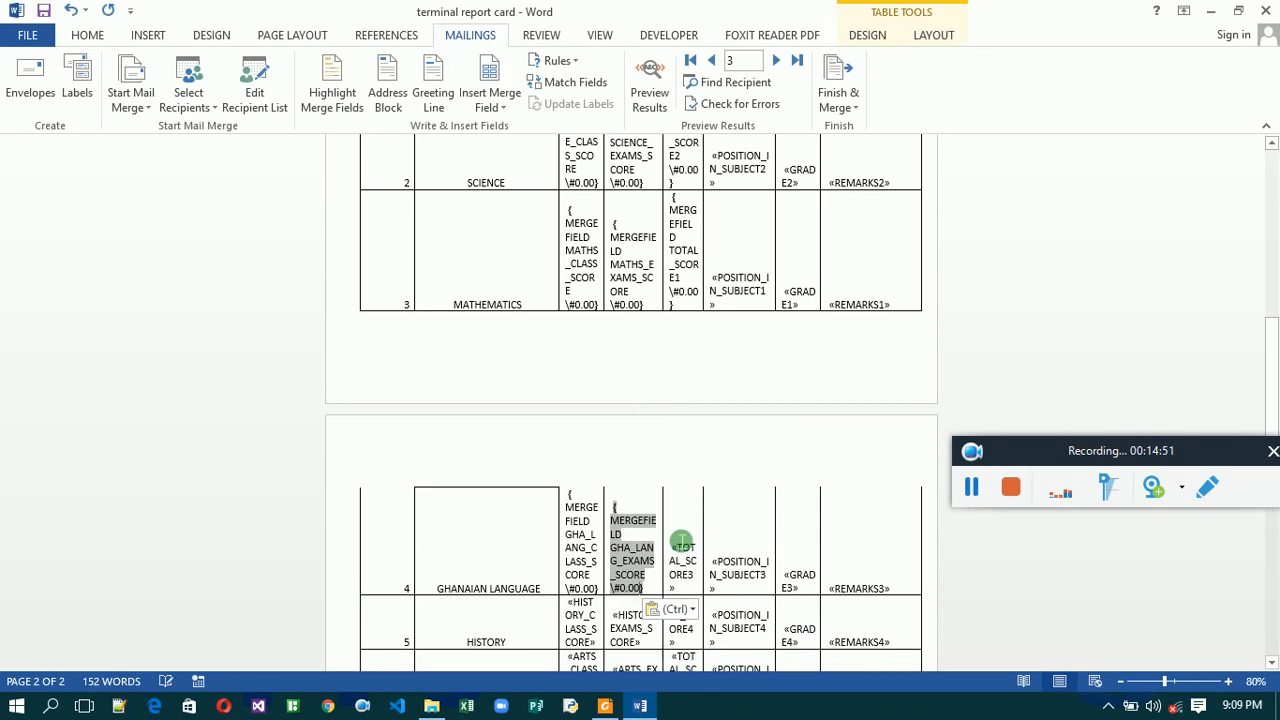
{"action": "left_click", "coordinate": [686, 570]}
{"action": "right_click", "coordinate": [690, 572]}
{"action": "left_click", "coordinate": [740, 510]}
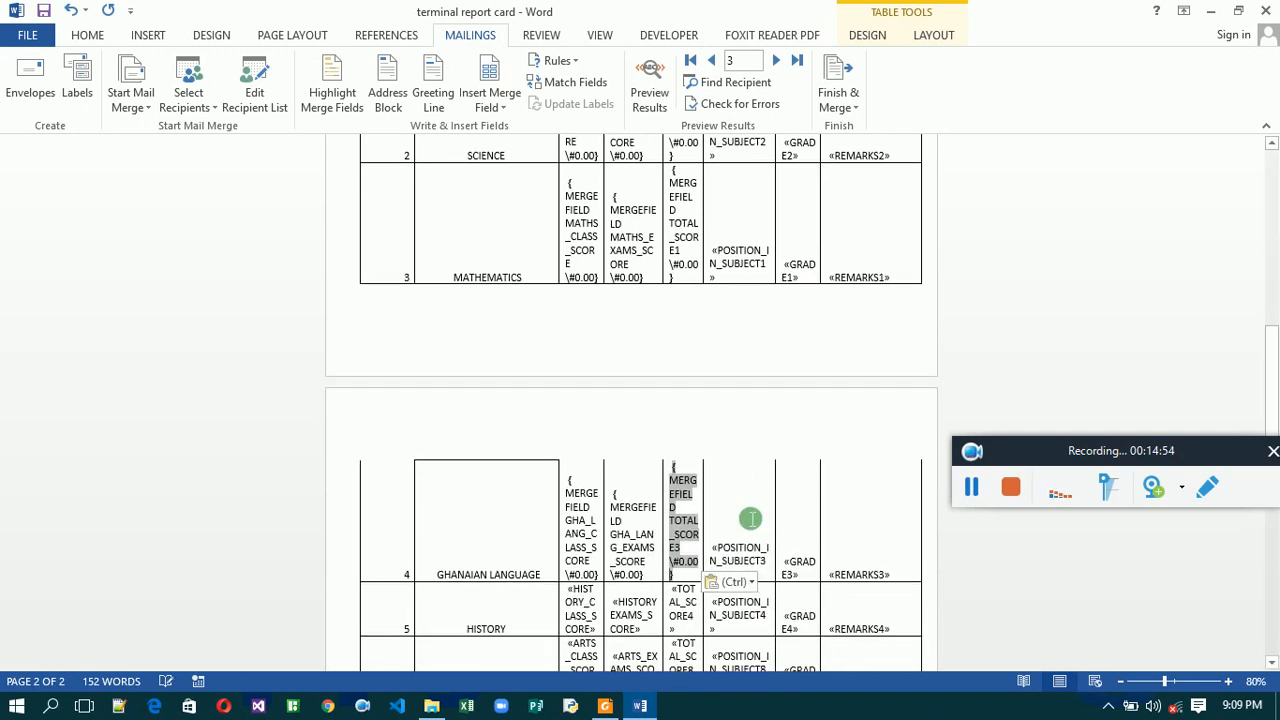
Show the field codes of the History class, exams and total scores and append the \#0.00 switch to each.
{"action": "left_click", "coordinate": [590, 618]}
{"action": "right_click", "coordinate": [590, 618]}
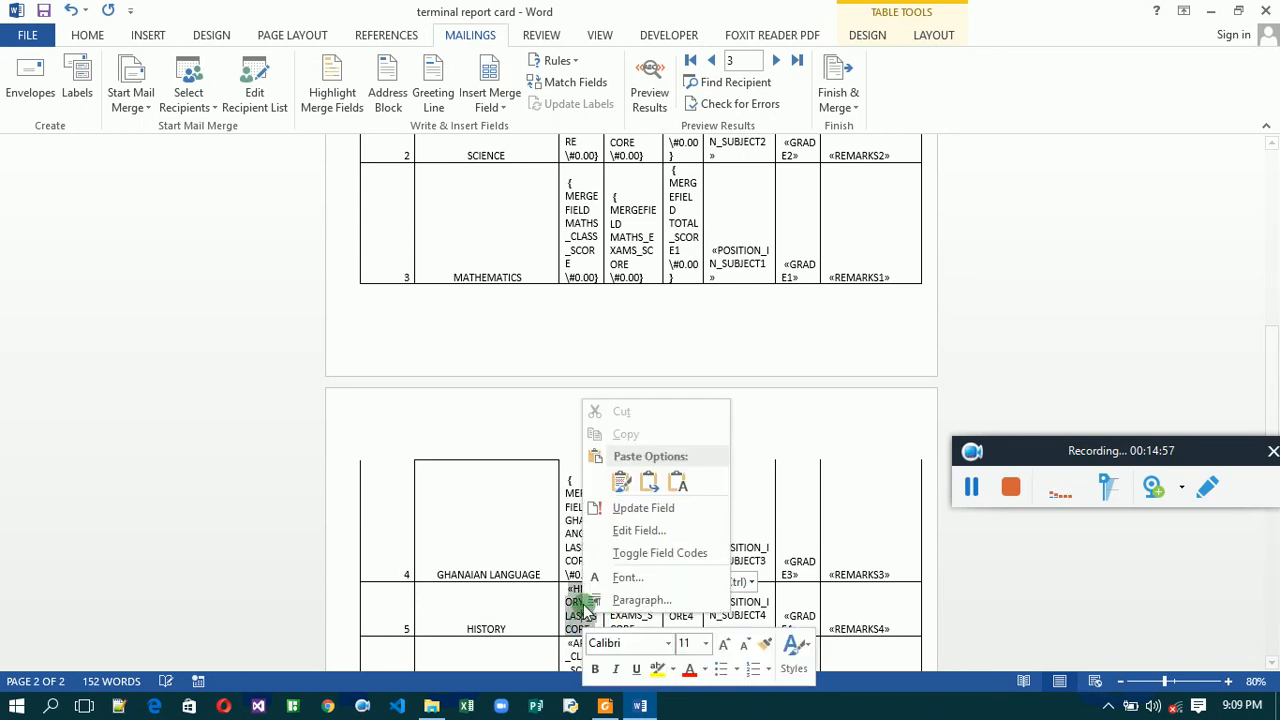
{"action": "left_click", "coordinate": [630, 560]}
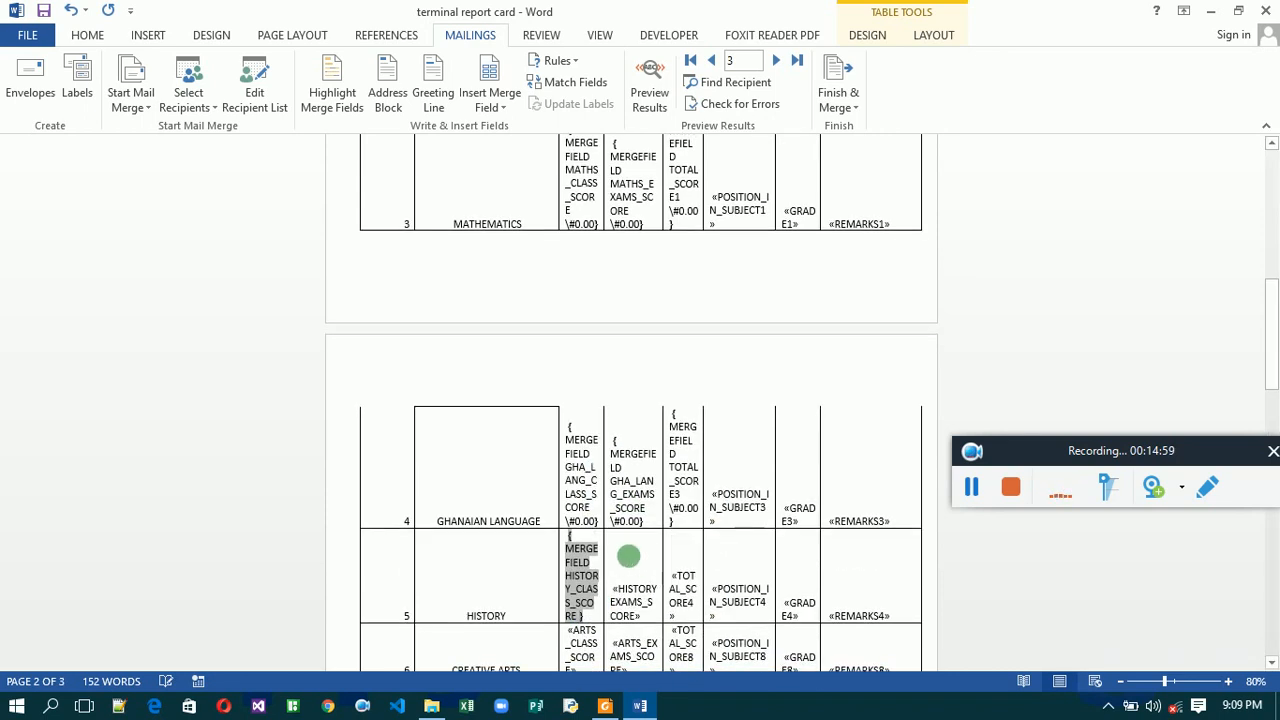
{"action": "left_click", "coordinate": [645, 620]}
{"action": "right_click", "coordinate": [645, 620]}
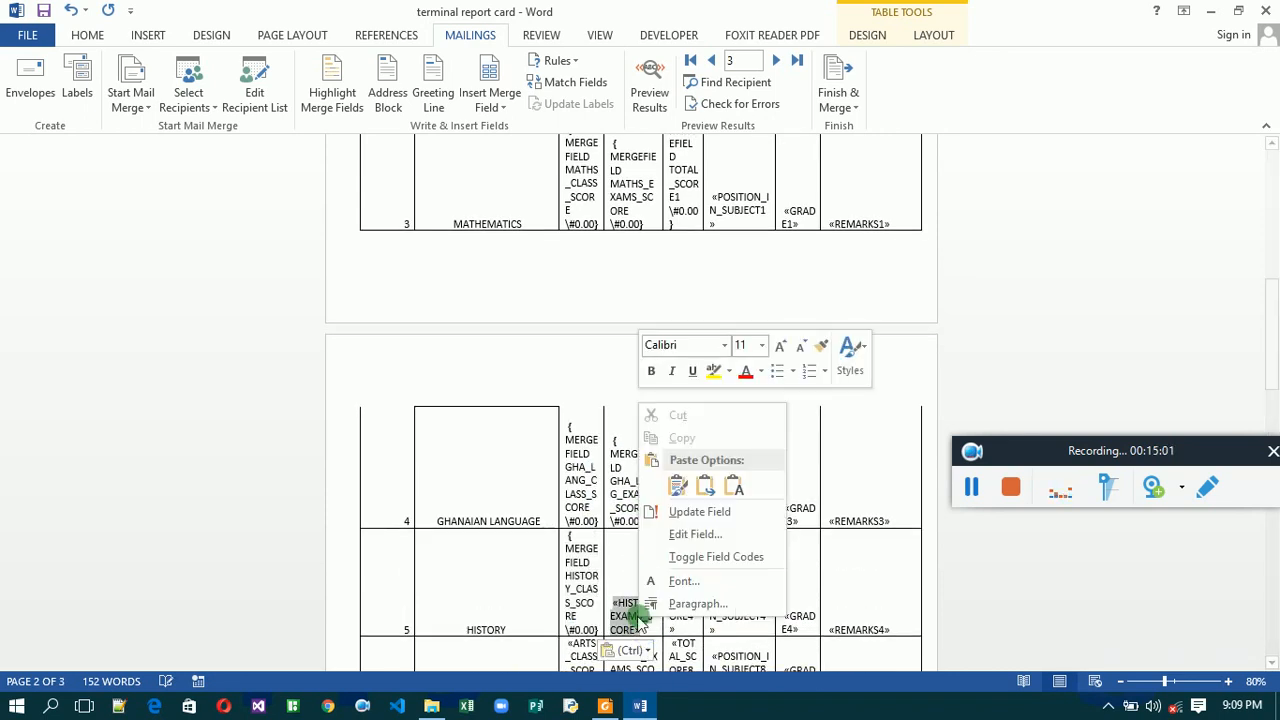
{"action": "left_click", "coordinate": [686, 558]}
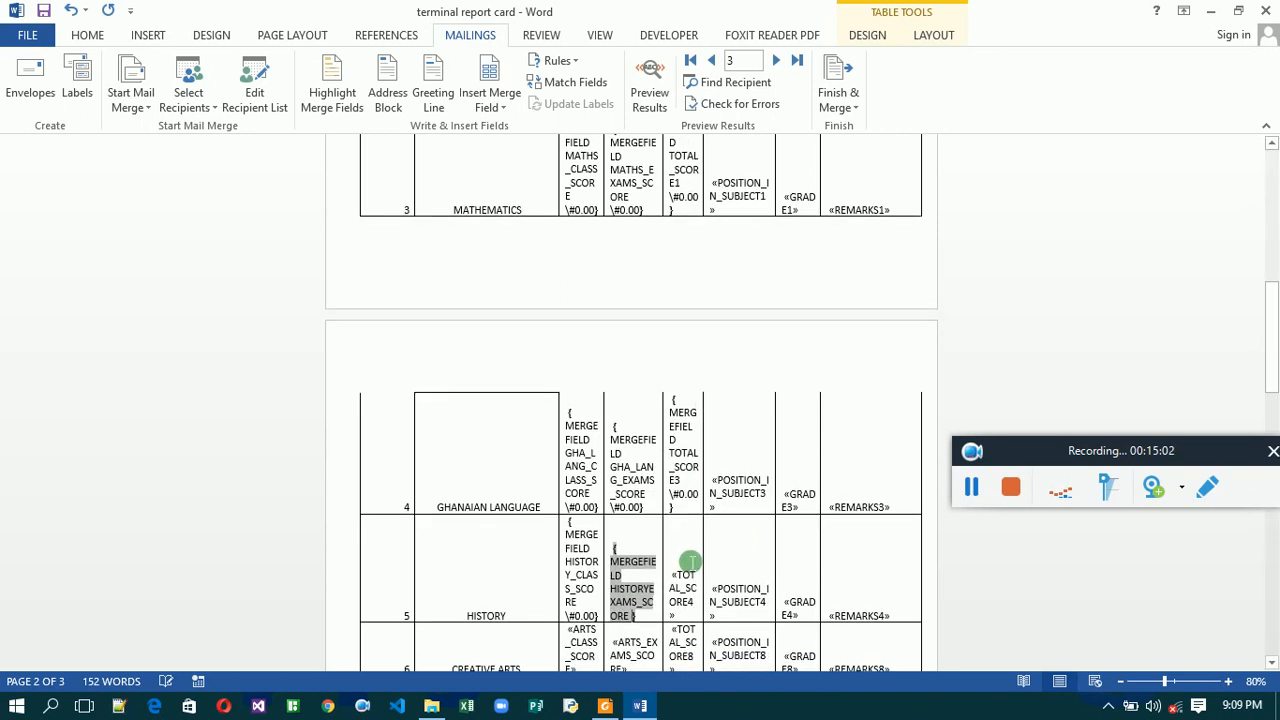
{"action": "left_click", "coordinate": [690, 594]}
{"action": "right_click", "coordinate": [690, 594]}
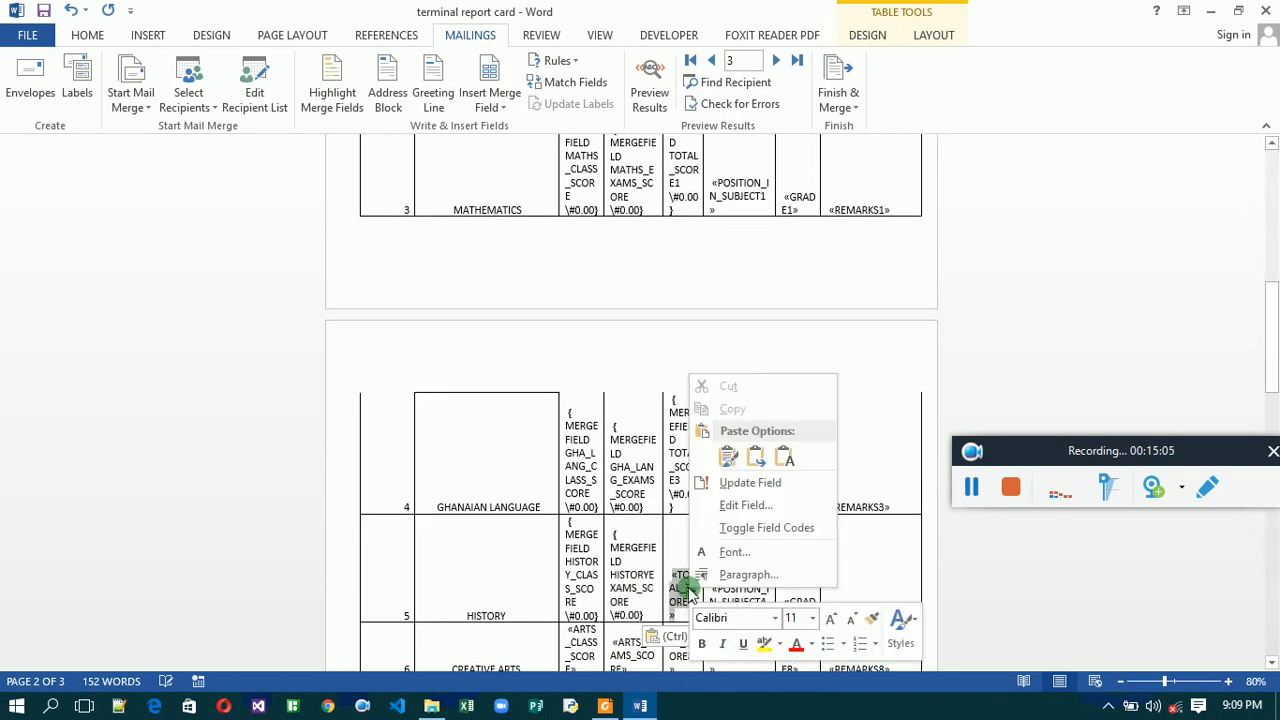
{"action": "left_click", "coordinate": [727, 530]}
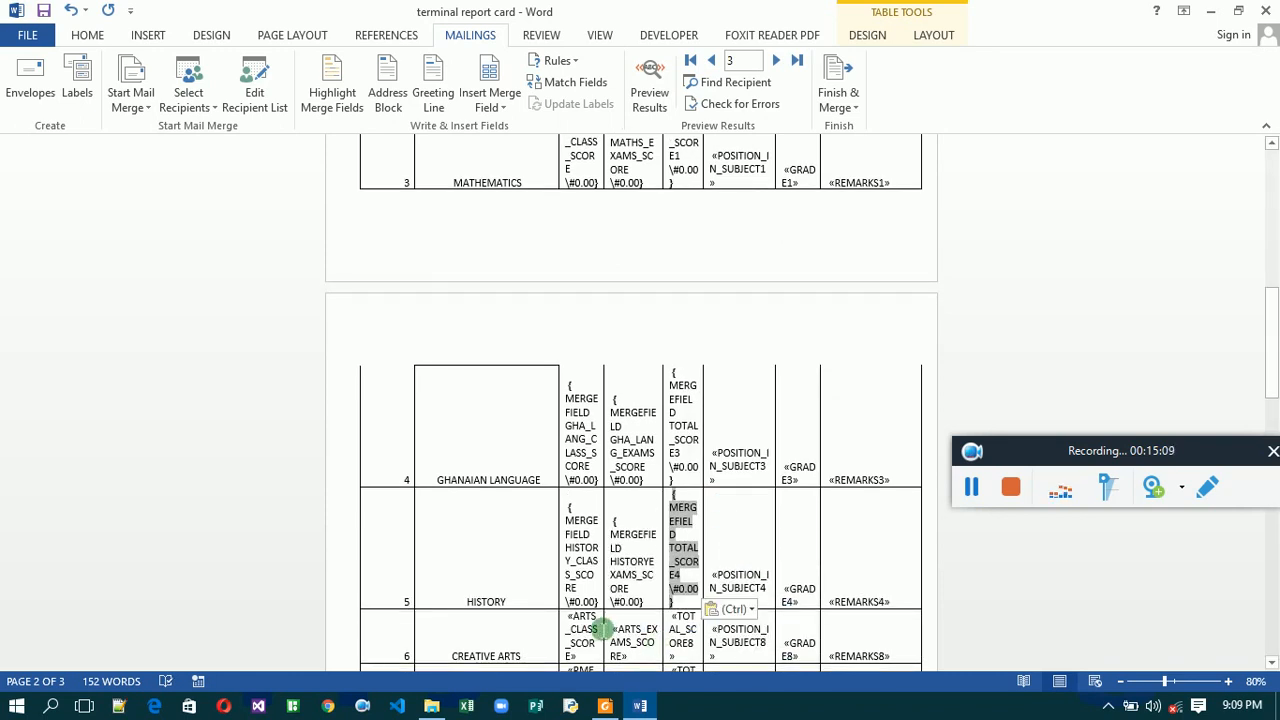
Show the field codes of the Creative Arts class, exams and total scores and append the \#0.00 switch to each.
{"action": "left_click", "coordinate": [590, 636]}
{"action": "right_click", "coordinate": [590, 636]}
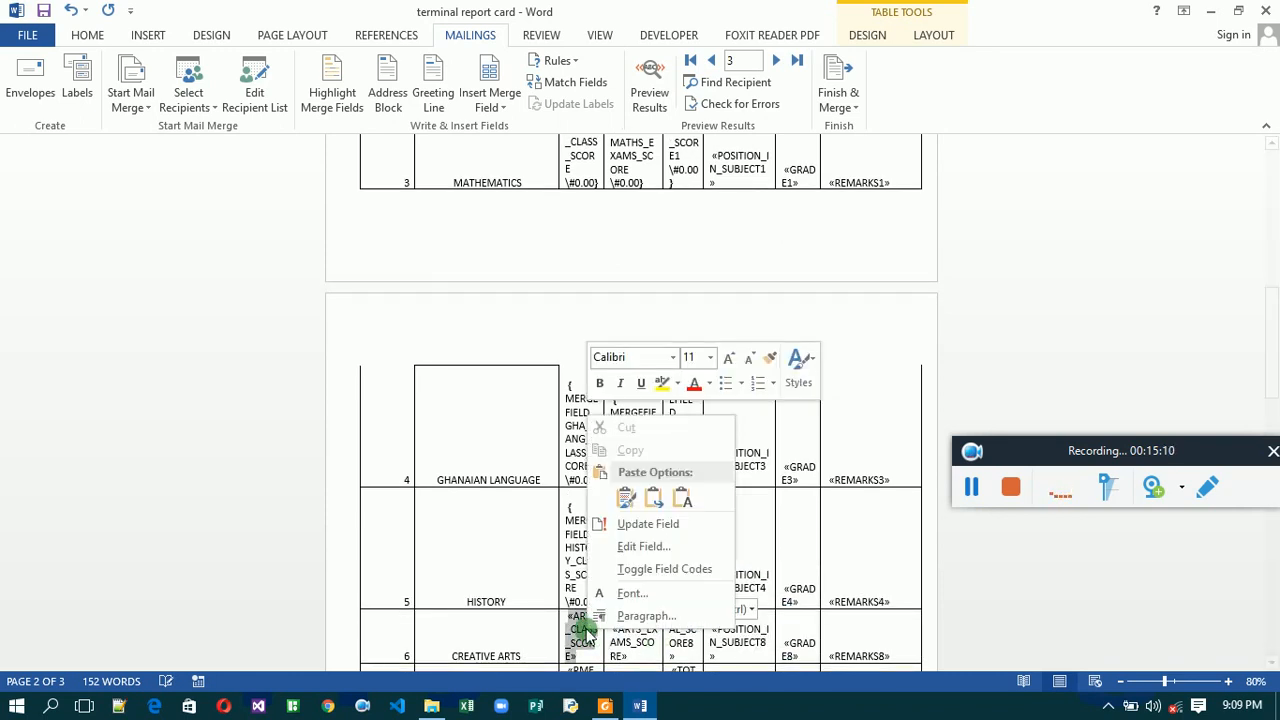
{"action": "left_click", "coordinate": [633, 569]}
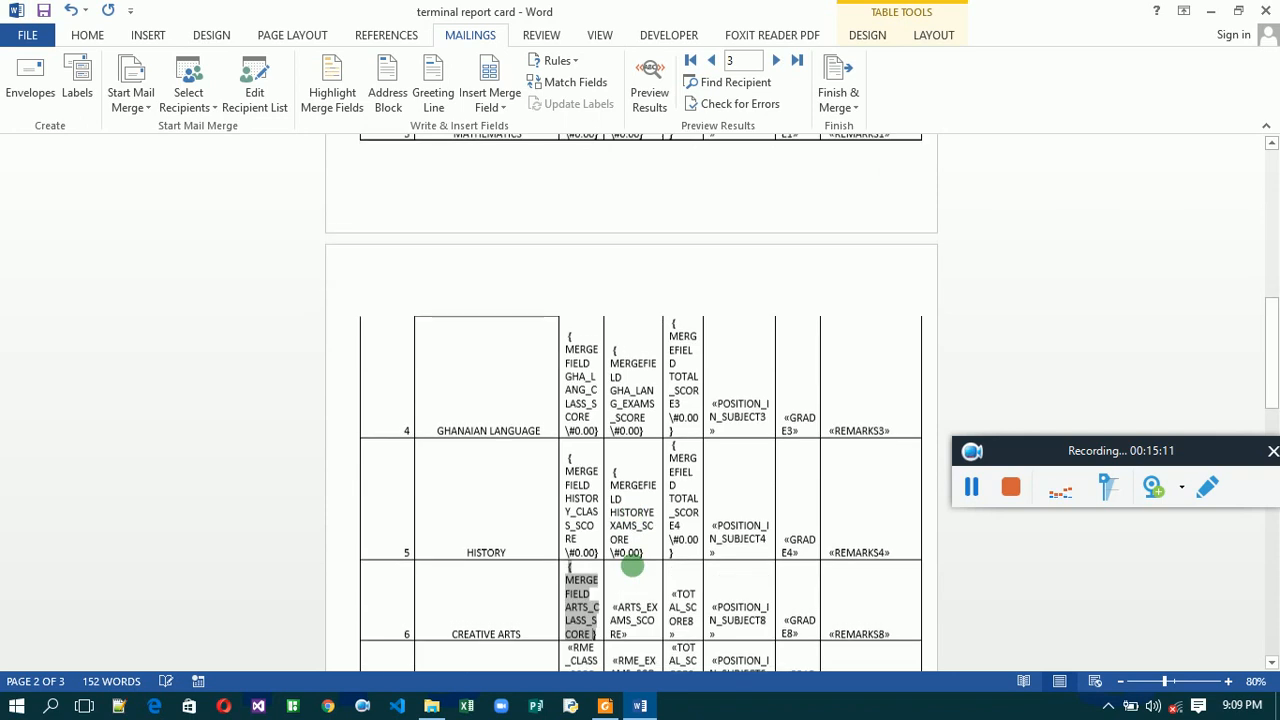
{"action": "right_click", "coordinate": [636, 621]}
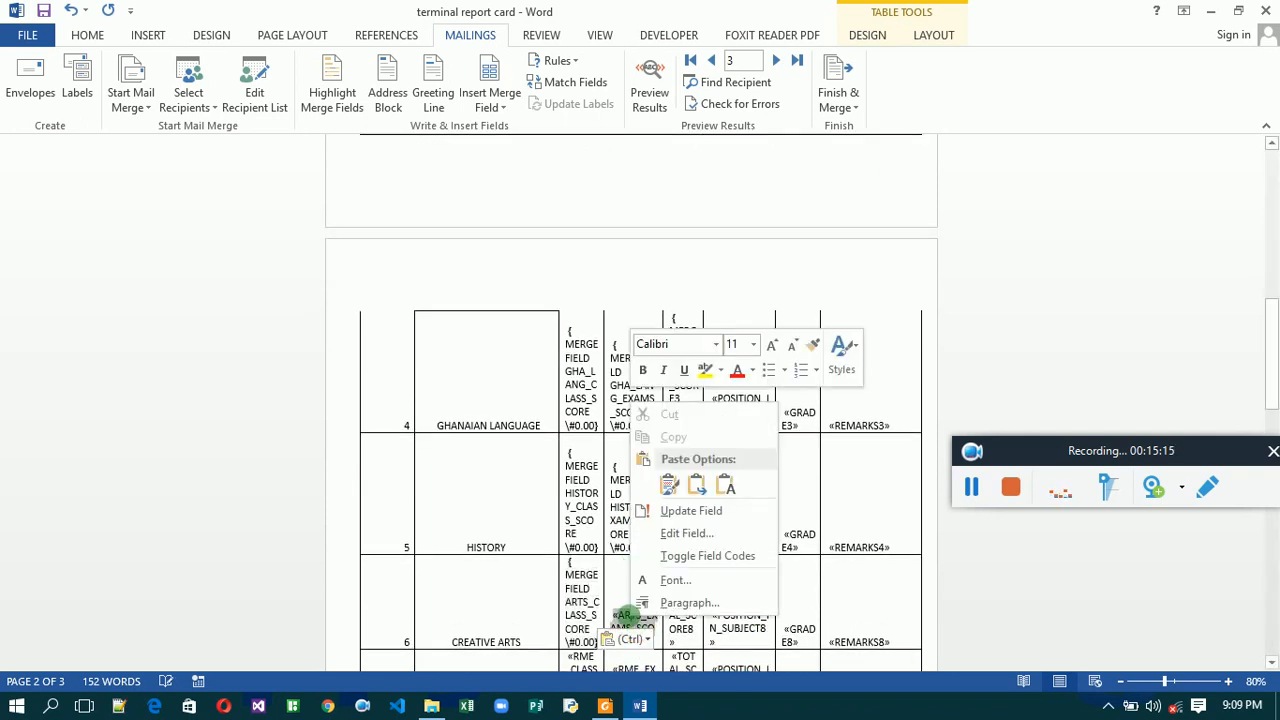
{"action": "left_click", "coordinate": [690, 566]}
{"action": "left_click", "coordinate": [688, 601]}
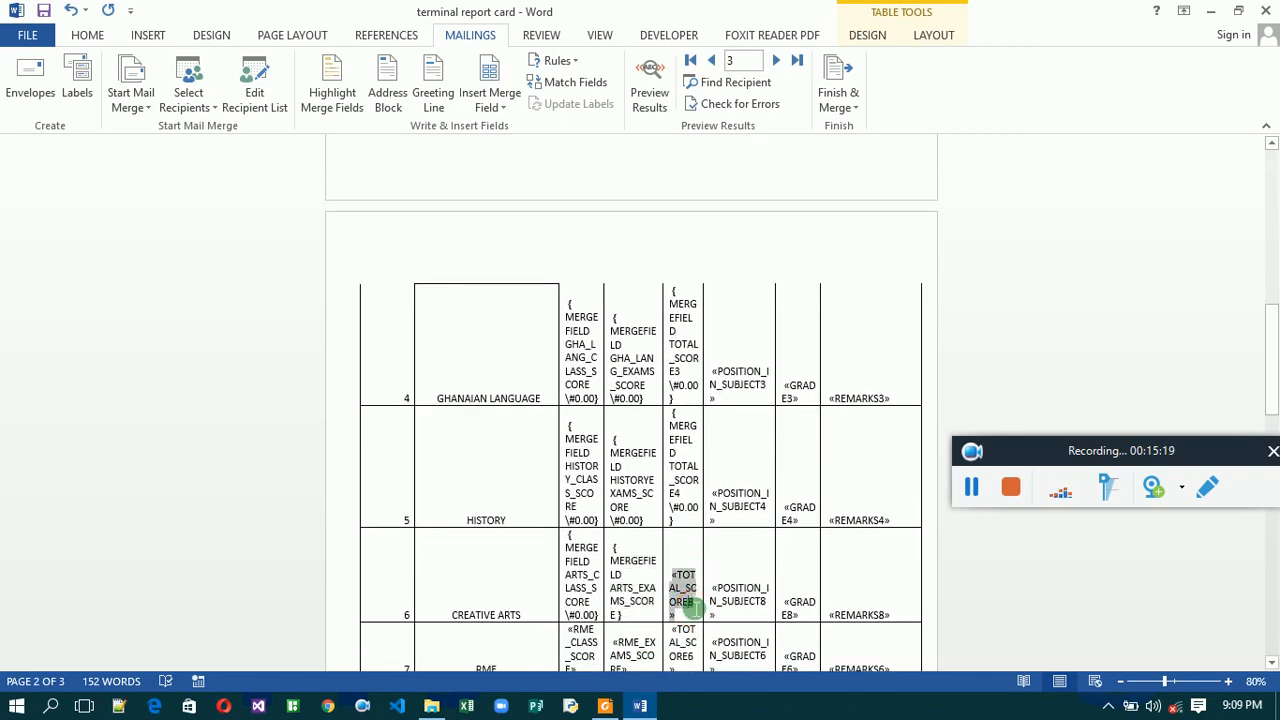
{"action": "right_click", "coordinate": [688, 603]}
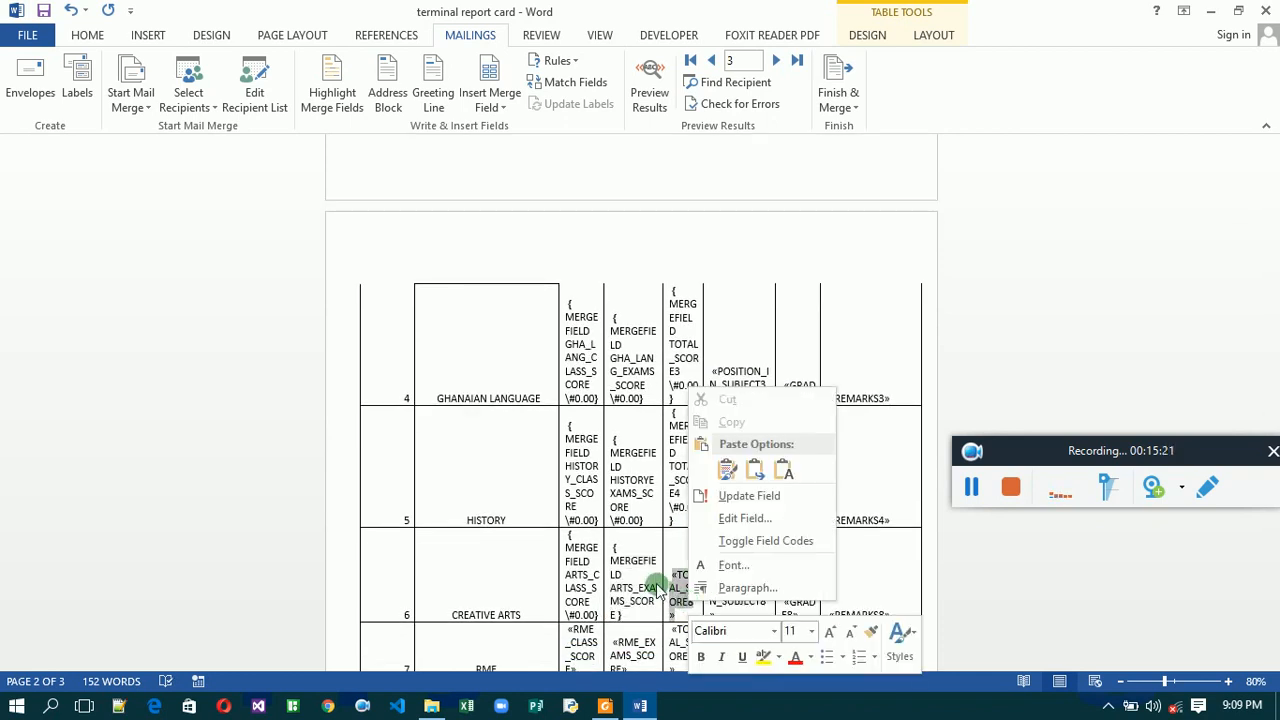
{"action": "left_click", "coordinate": [643, 587]}
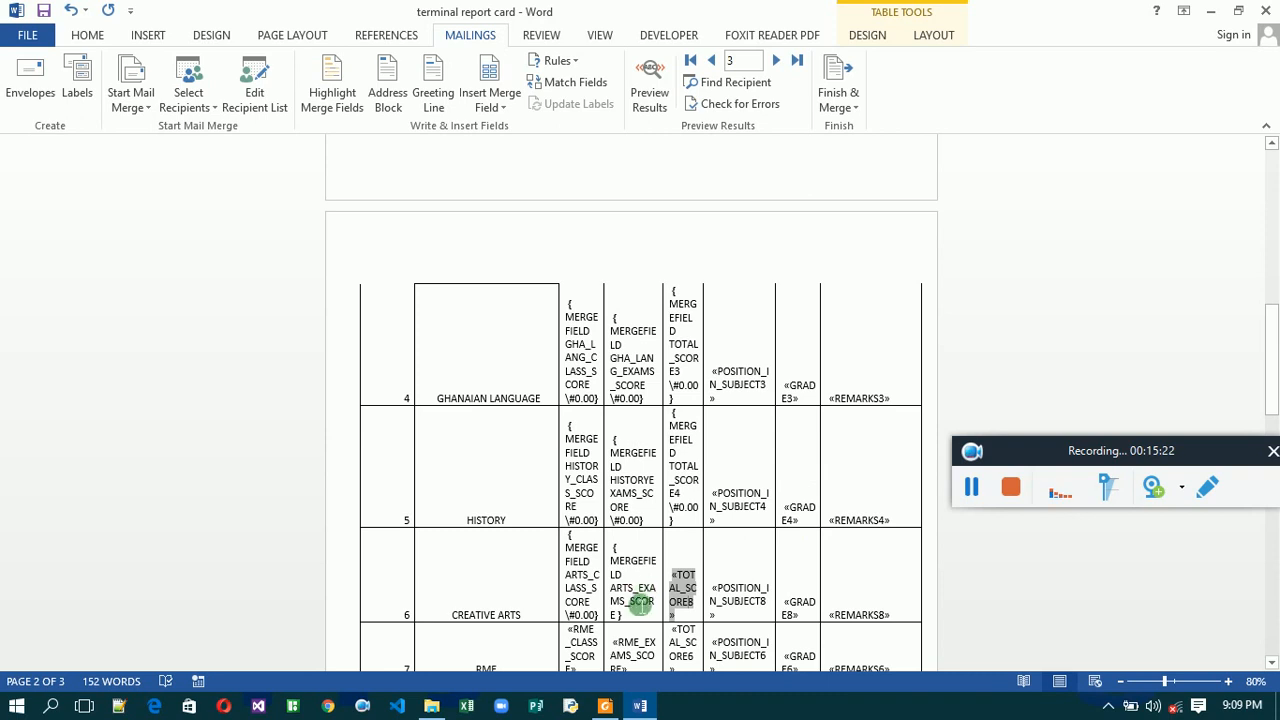
{"action": "right_click", "coordinate": [640, 601]}
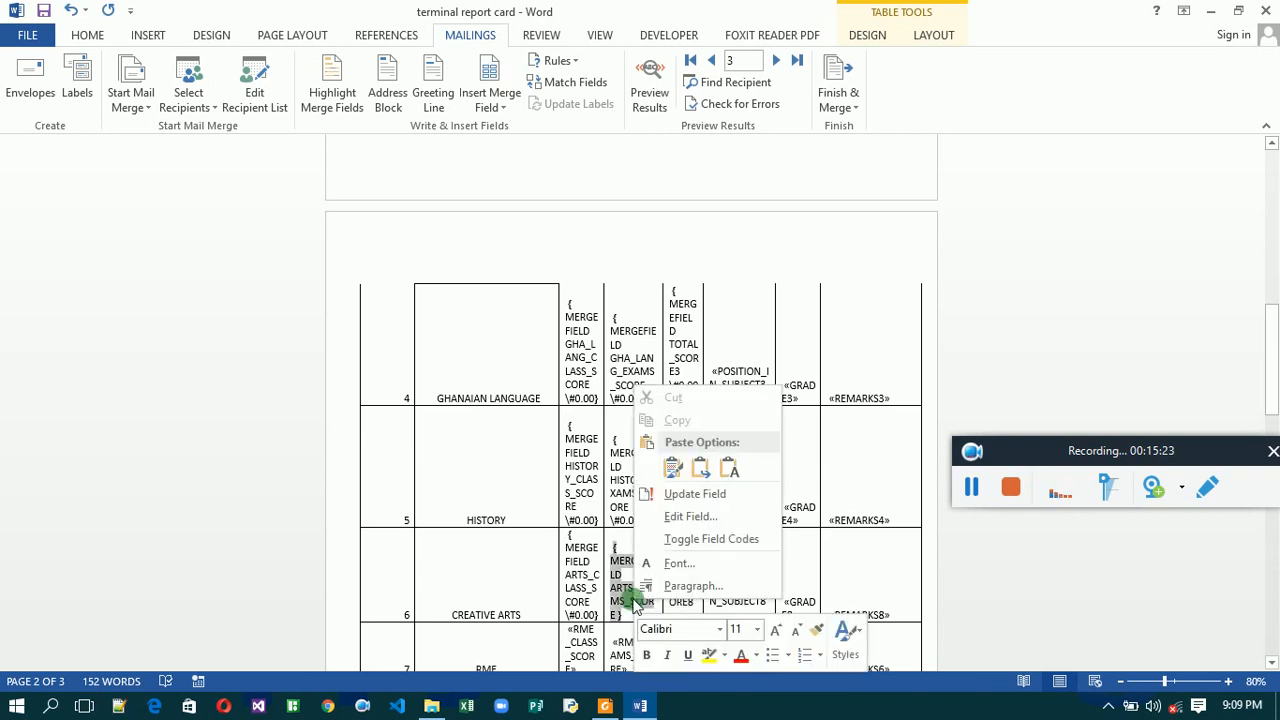
{"action": "left_click", "coordinate": [686, 541]}
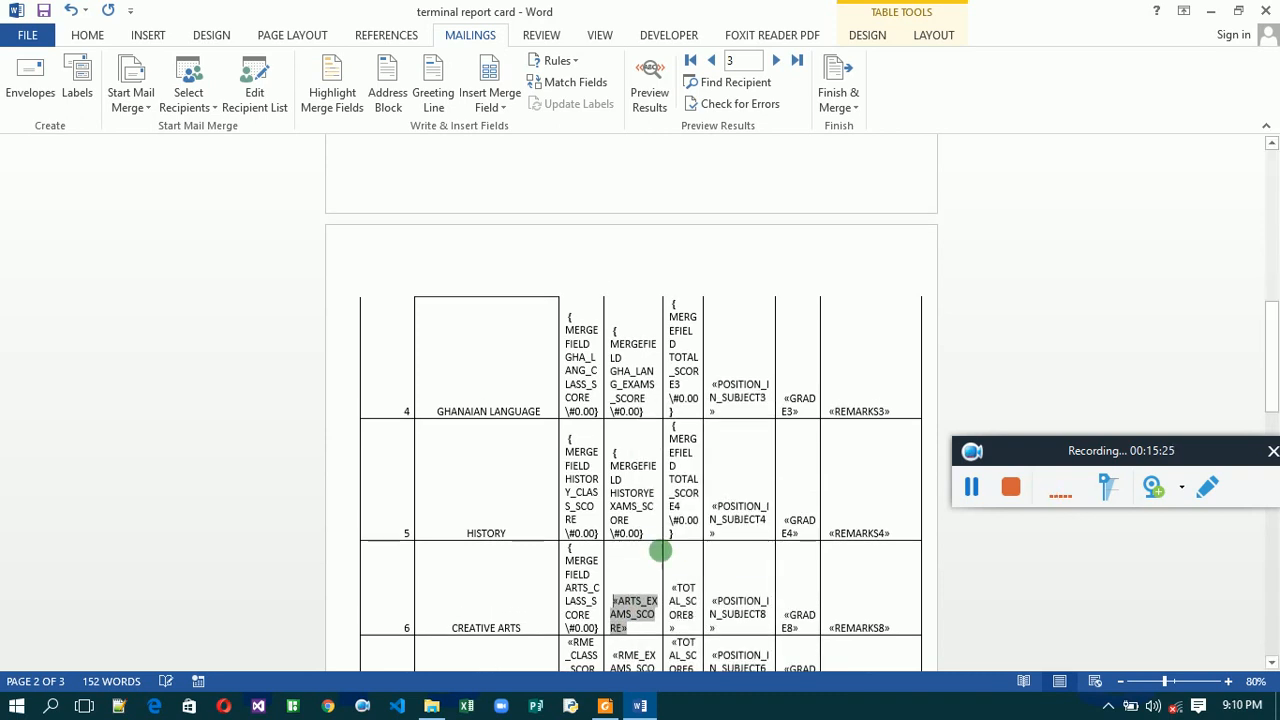
{"action": "right_click", "coordinate": [651, 621]}
{"action": "left_click", "coordinate": [682, 553]}
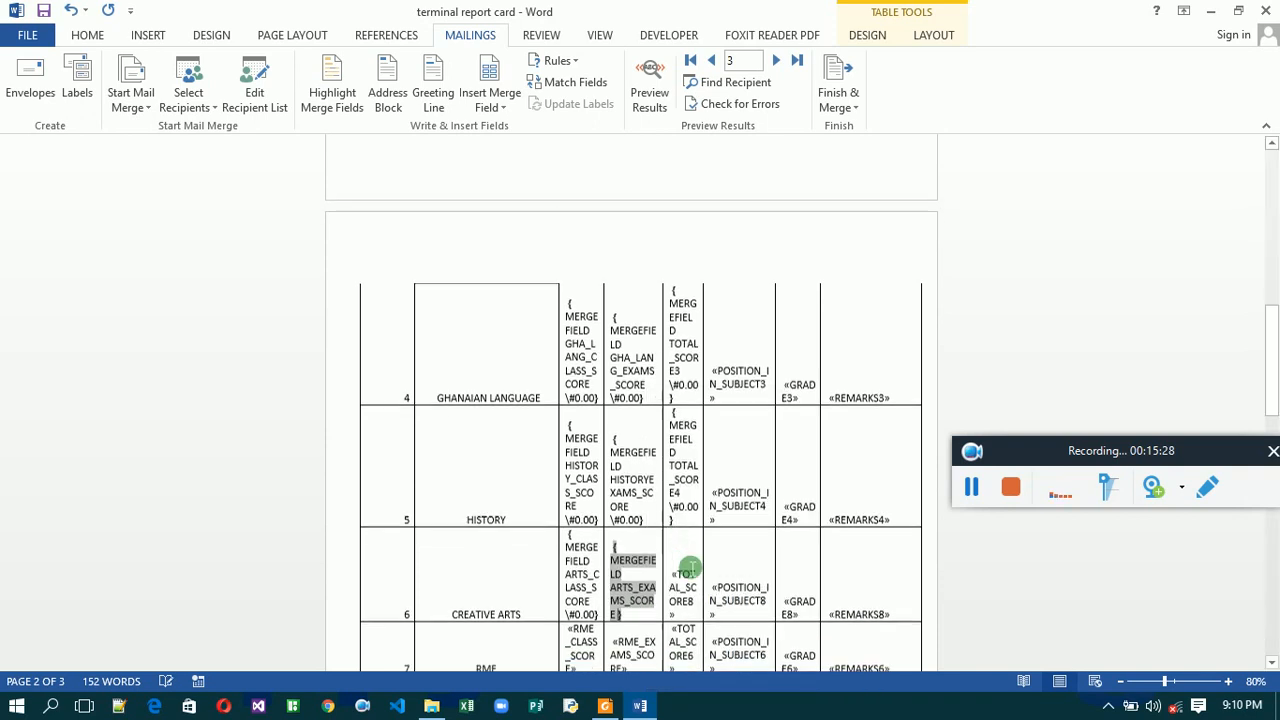
{"action": "type", "text": "\\#0.00"}
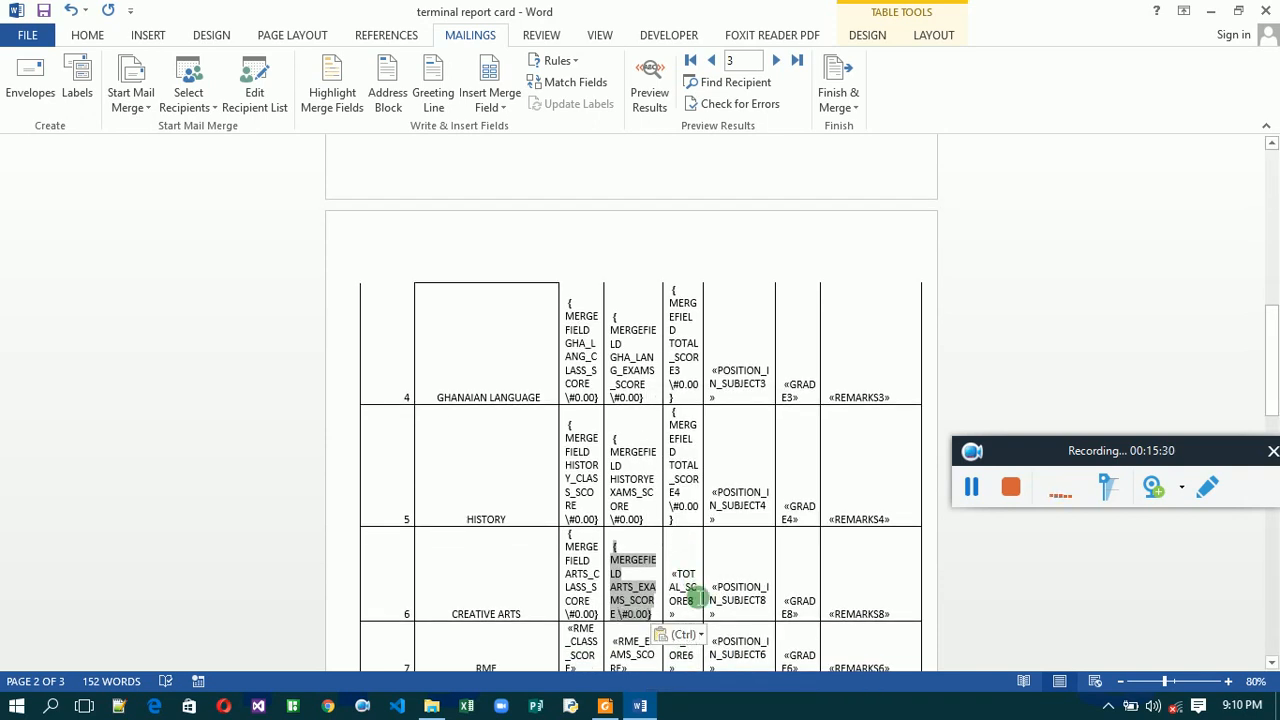
{"action": "right_click", "coordinate": [688, 598]}
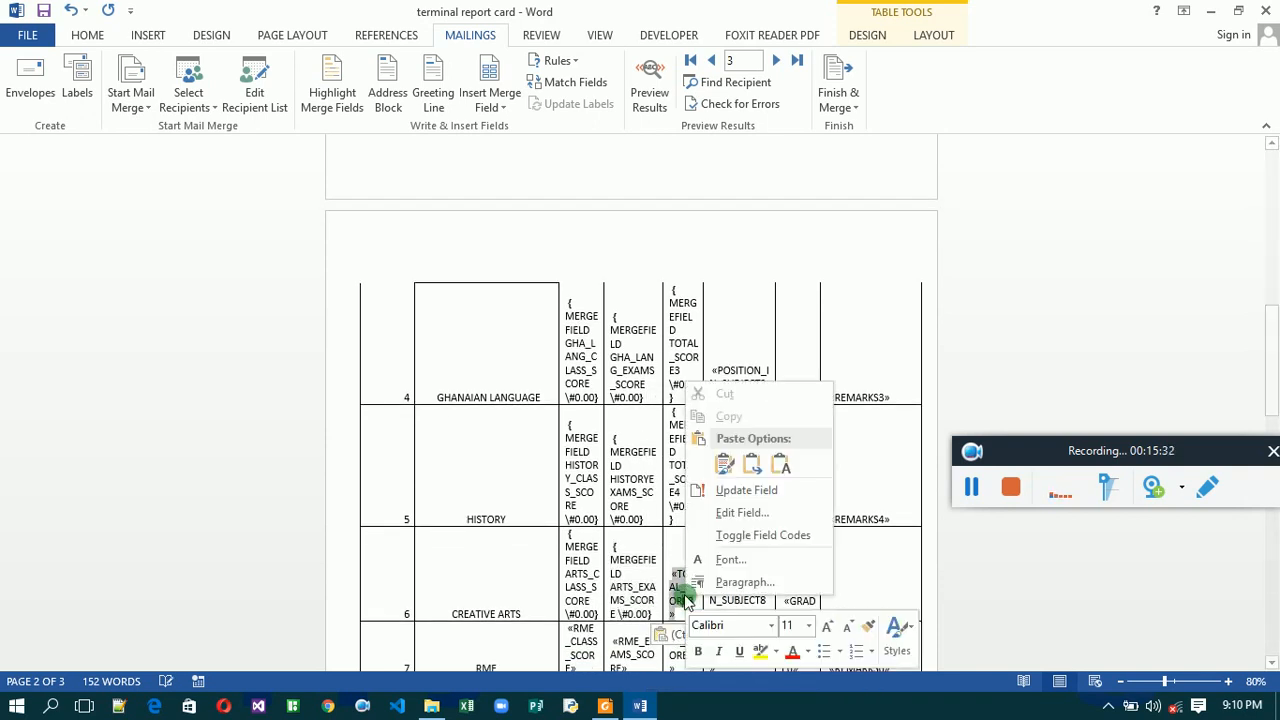
{"action": "left_click", "coordinate": [735, 537]}
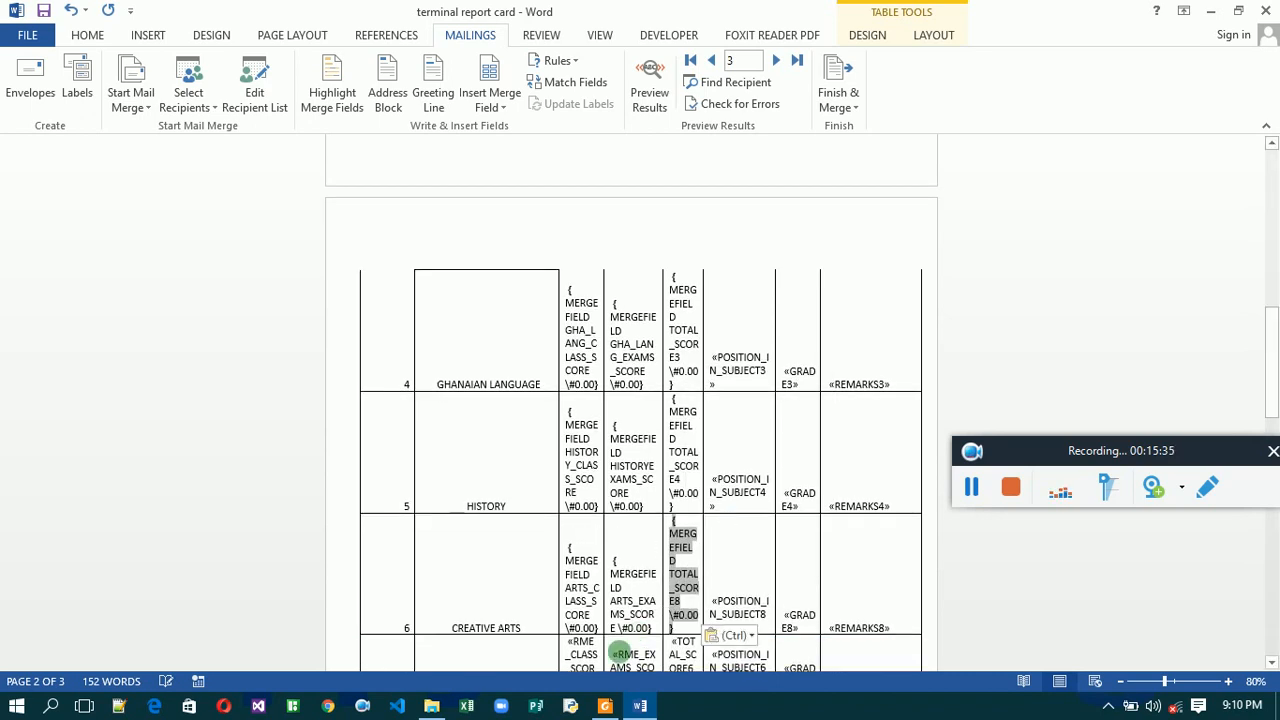
Show the field codes of the RME class, exams and total scores and append the \#0.00 switch to each.
{"action": "left_click", "coordinate": [588, 656]}
{"action": "right_click", "coordinate": [588, 656]}
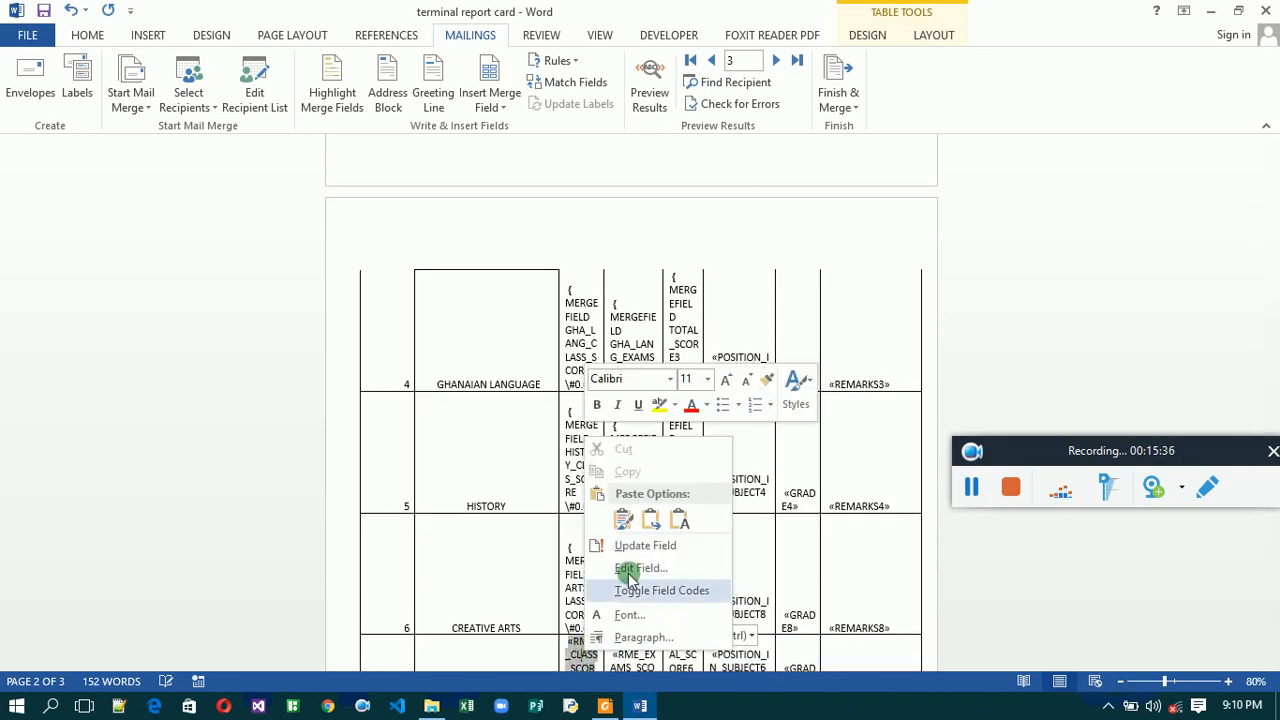
{"action": "left_click", "coordinate": [623, 590]}
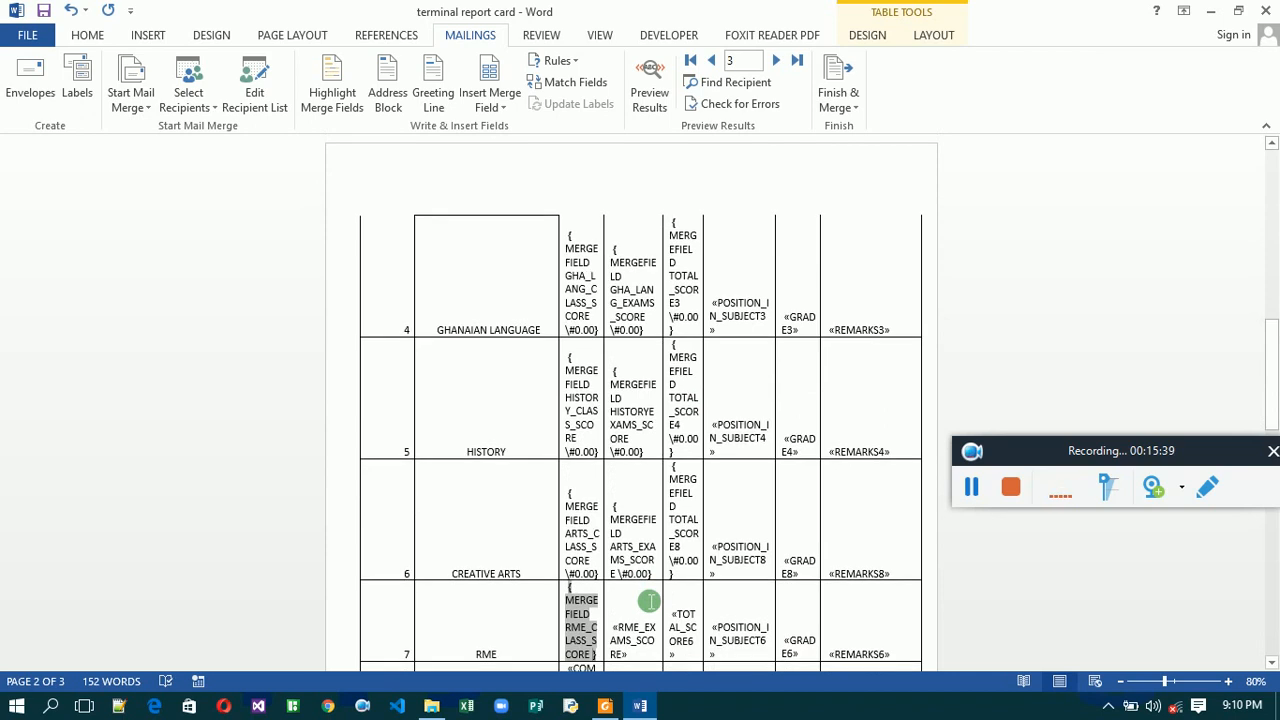
{"action": "type", "text": "\\#0.00"}
{"action": "left_click", "coordinate": [640, 633]}
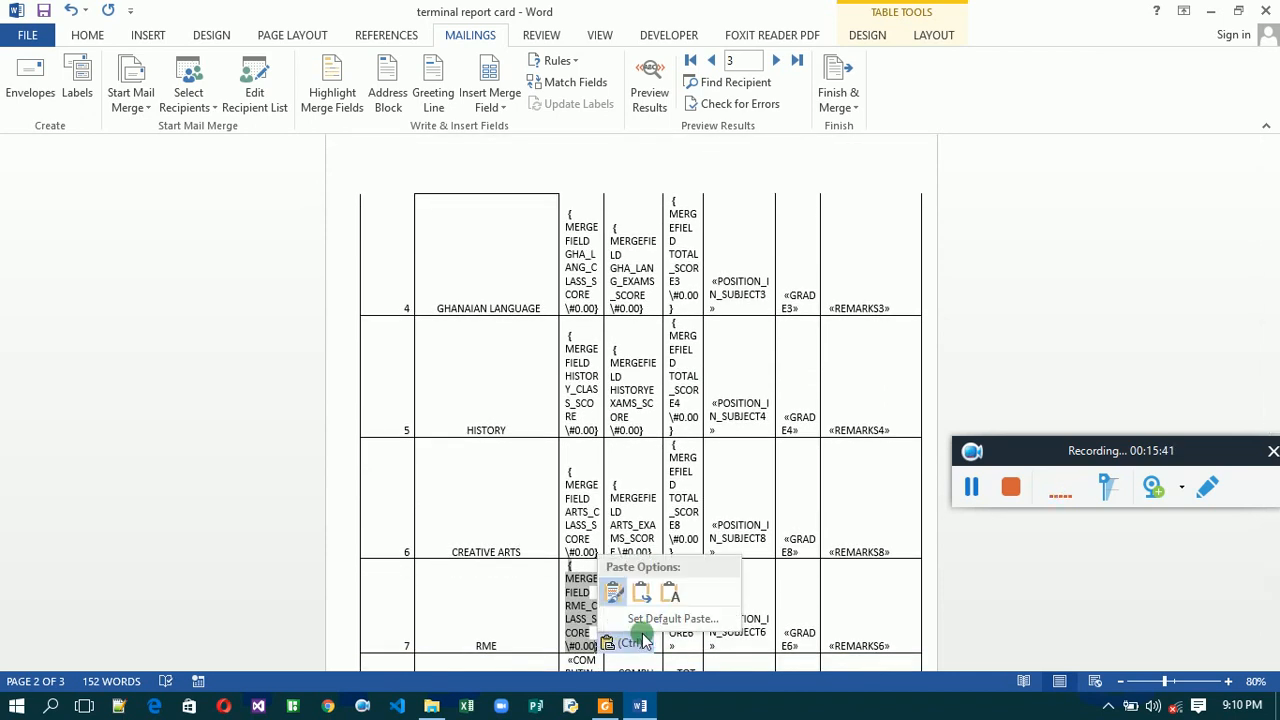
{"action": "left_click", "coordinate": [639, 648]}
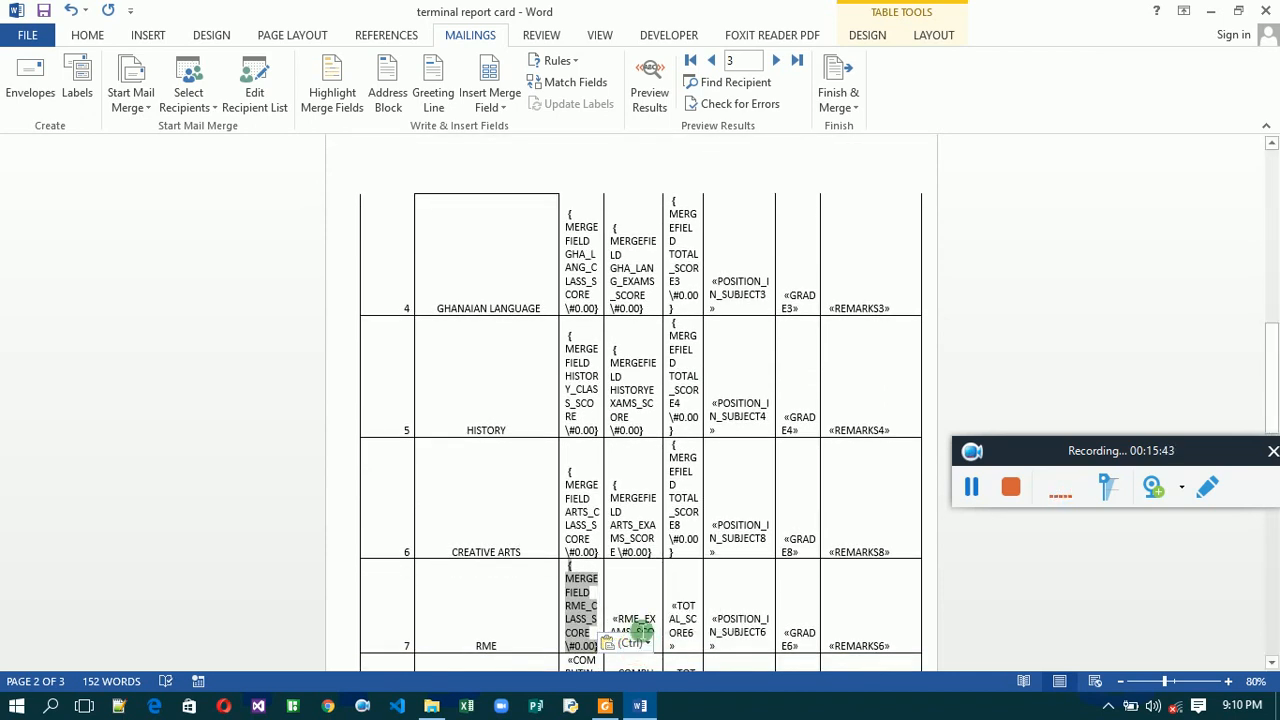
{"action": "right_click", "coordinate": [635, 624]}
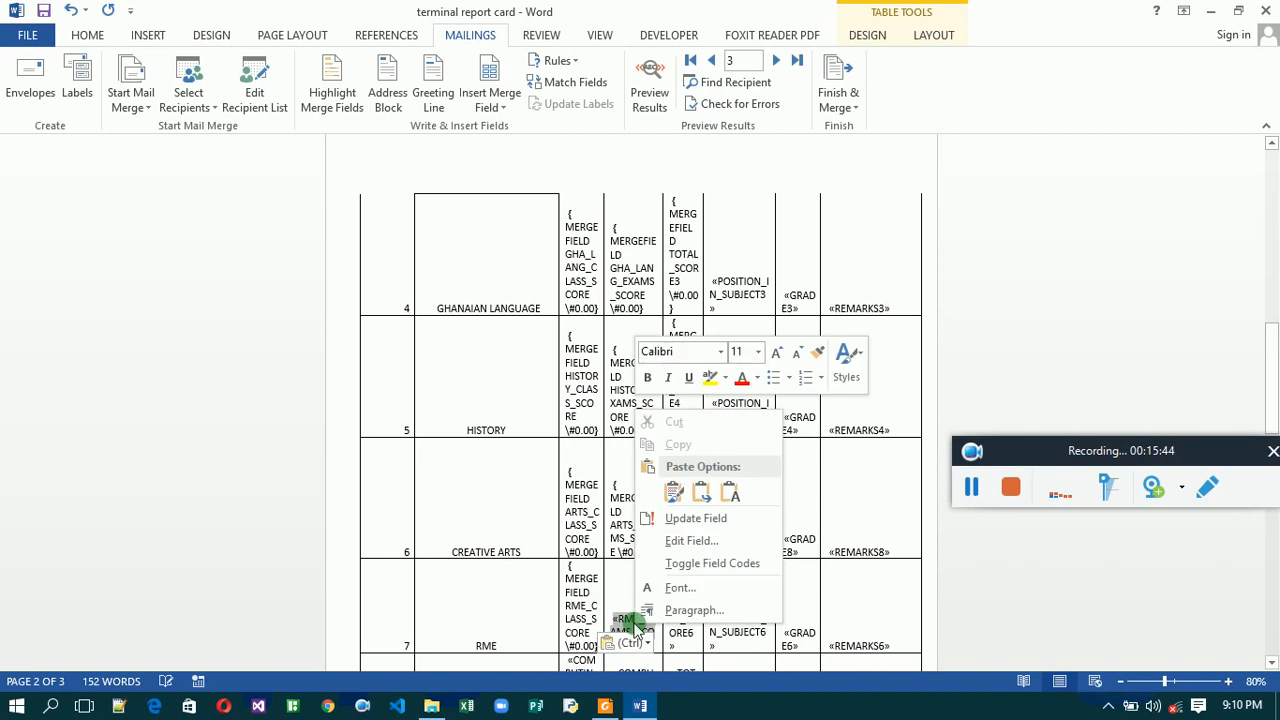
{"action": "left_click", "coordinate": [688, 563]}
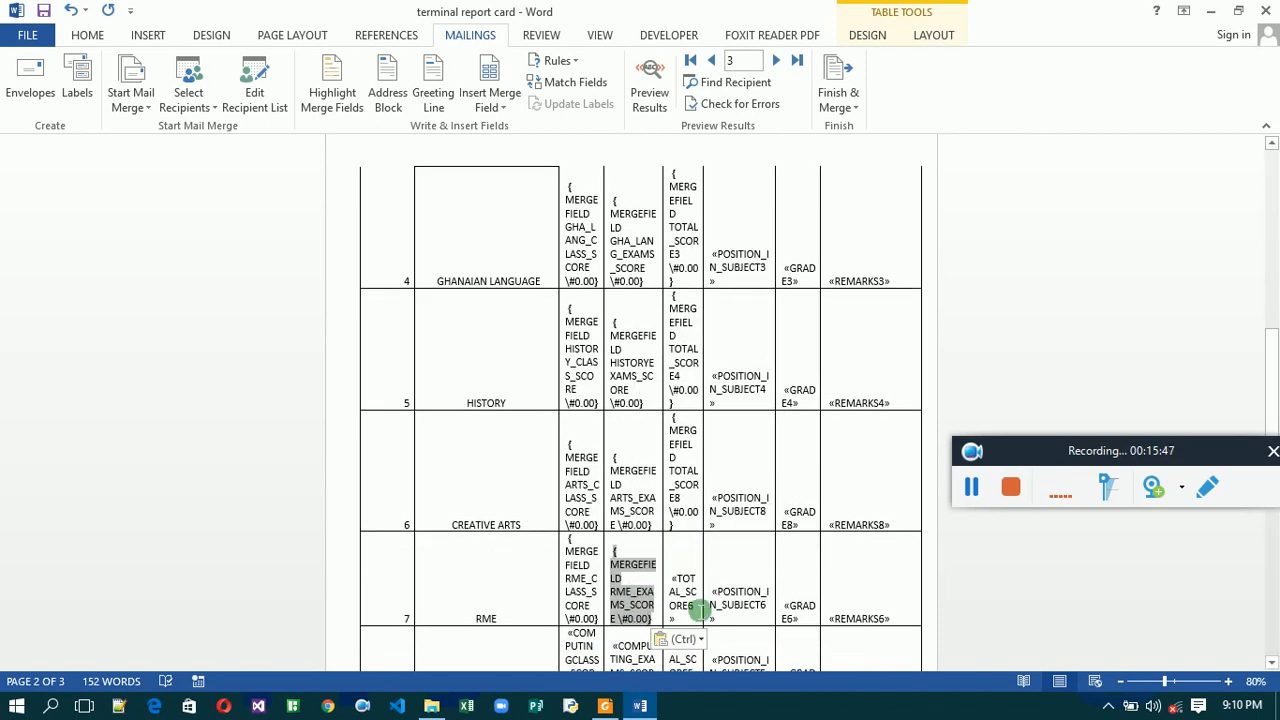
{"action": "right_click", "coordinate": [692, 604]}
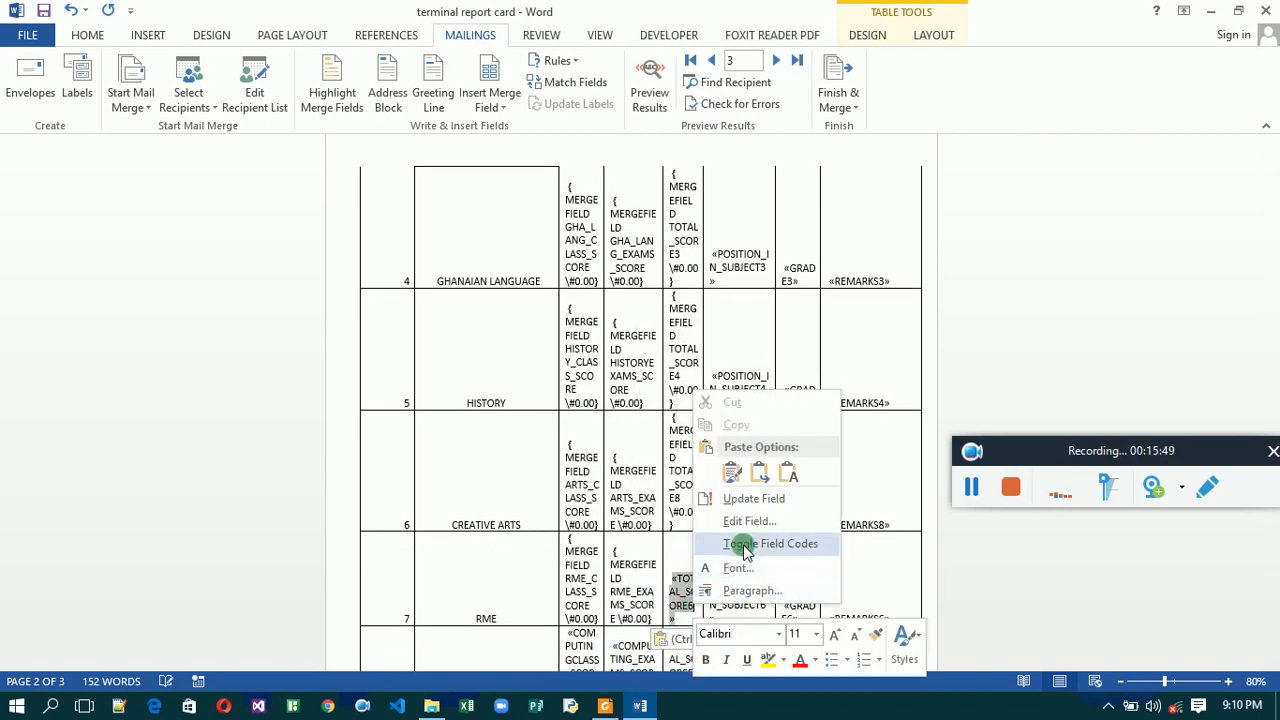
{"action": "left_click", "coordinate": [745, 543]}
{"action": "left_click", "coordinate": [676, 618]}
{"action": "type", "text": "\\#0.00"}
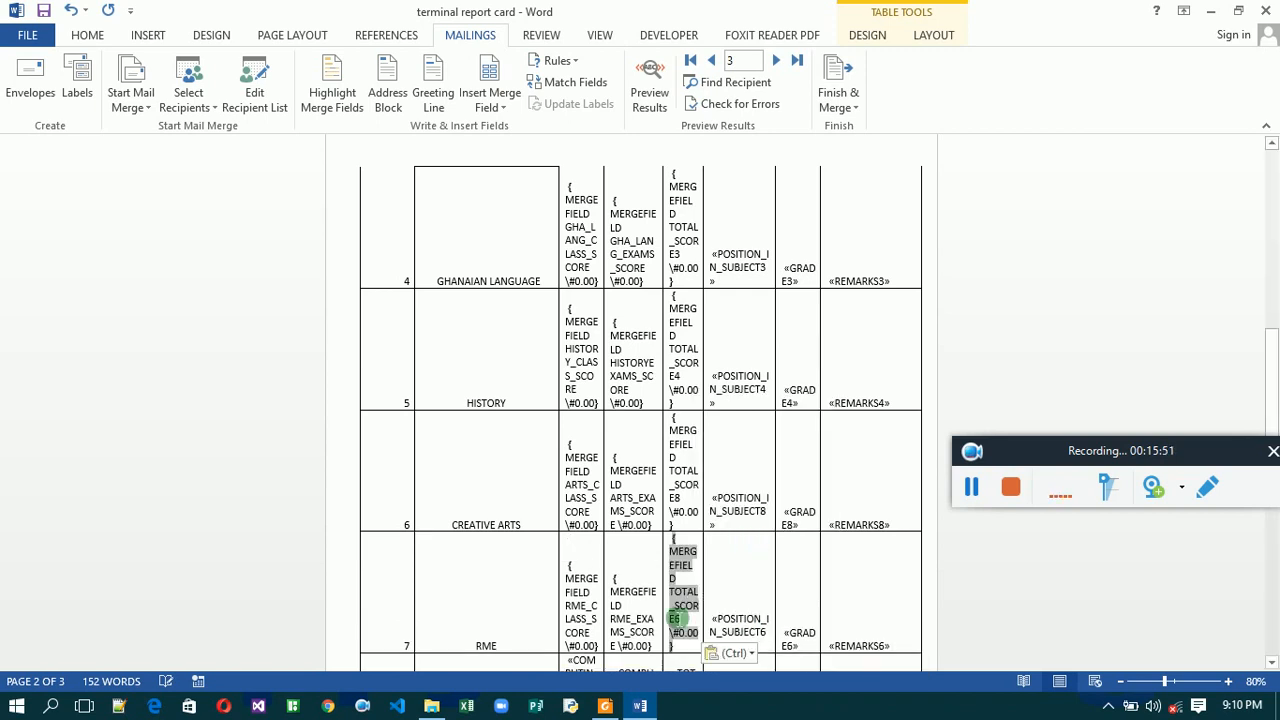
Show the field codes of the Computing class, exams and total scores and append the \#0.00 switch to each.
{"action": "left_click", "coordinate": [603, 674]}
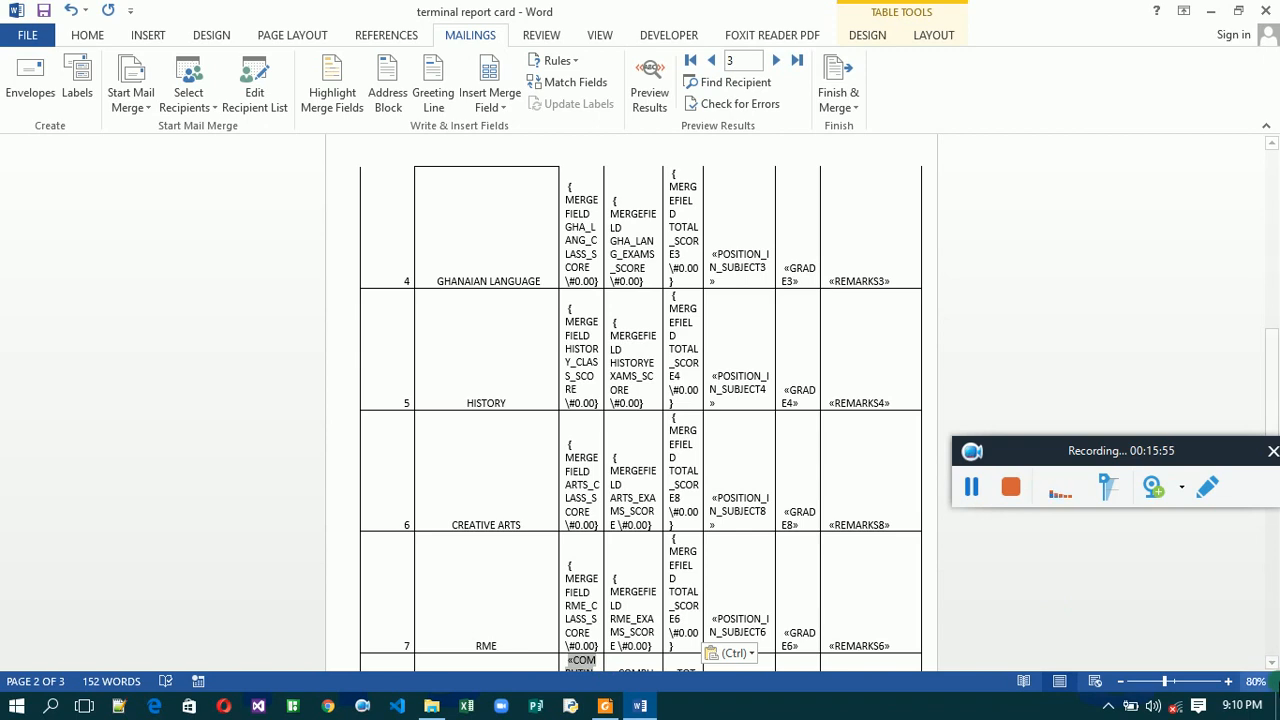
{"action": "left_click", "coordinate": [1271, 663]}
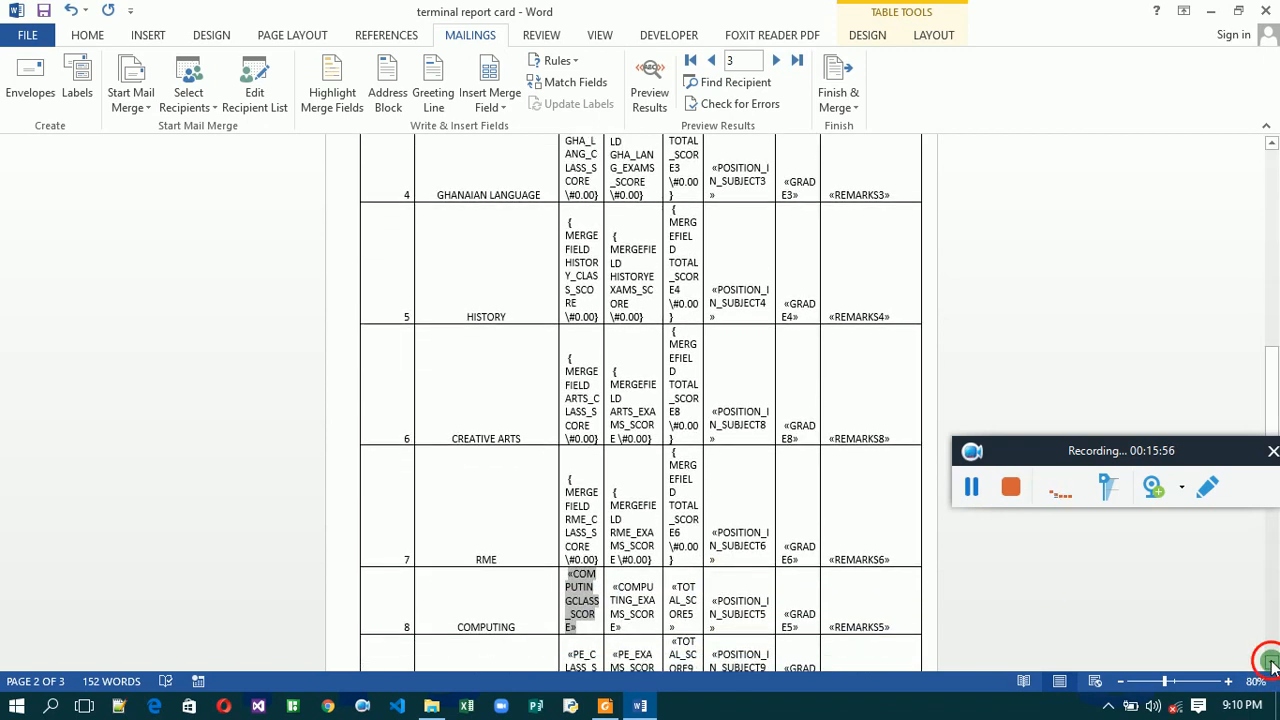
{"action": "type", "text": "«COMPUTINGCLASS_SCORE»"}
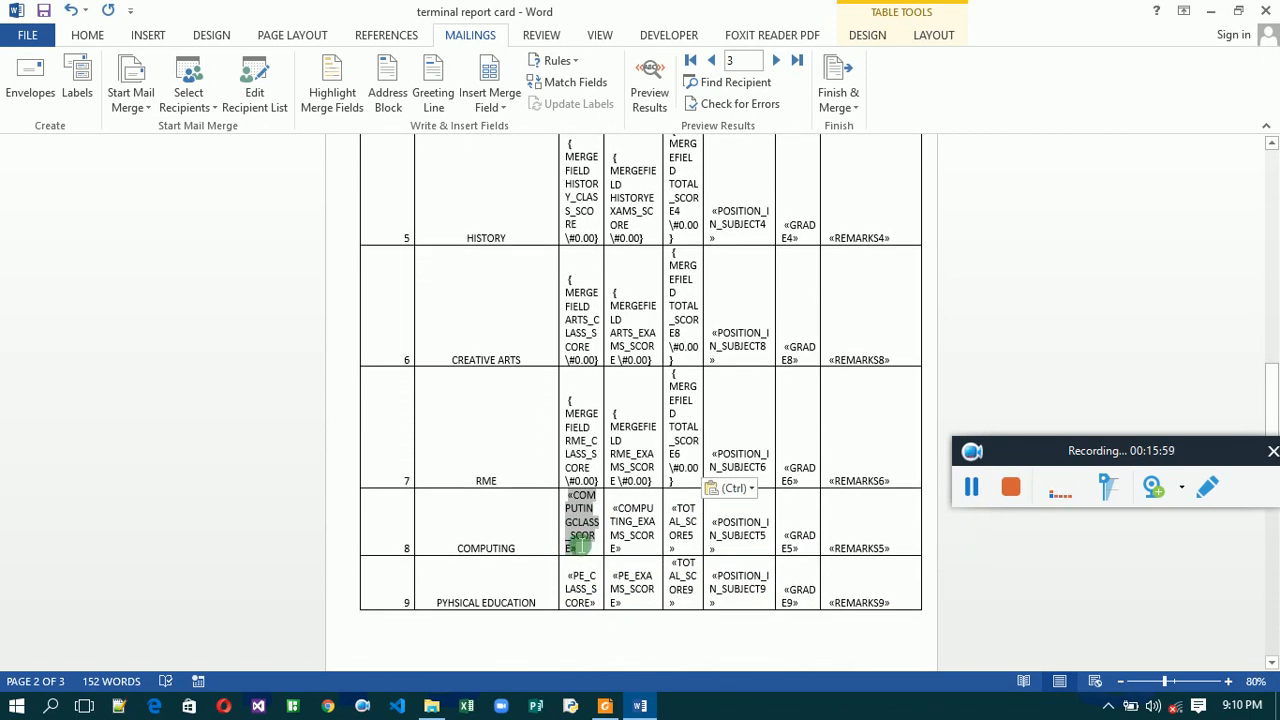
{"action": "right_click", "coordinate": [583, 545]}
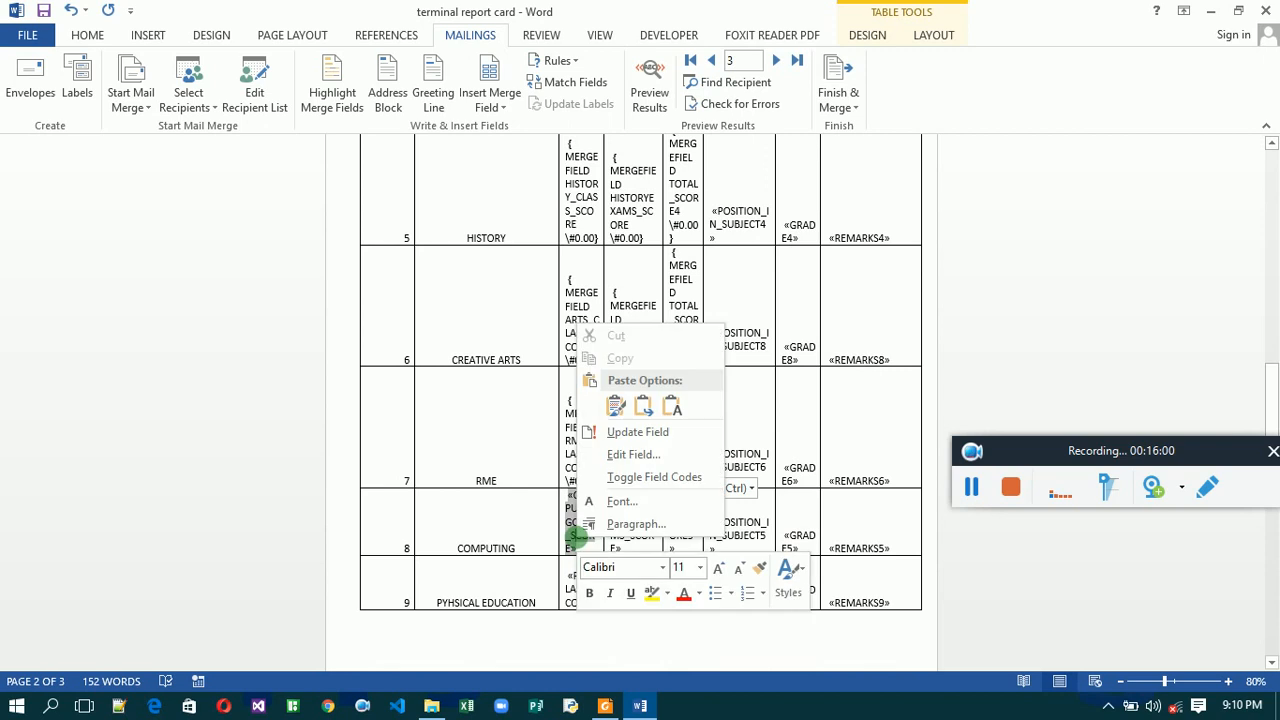
{"action": "left_click", "coordinate": [627, 477]}
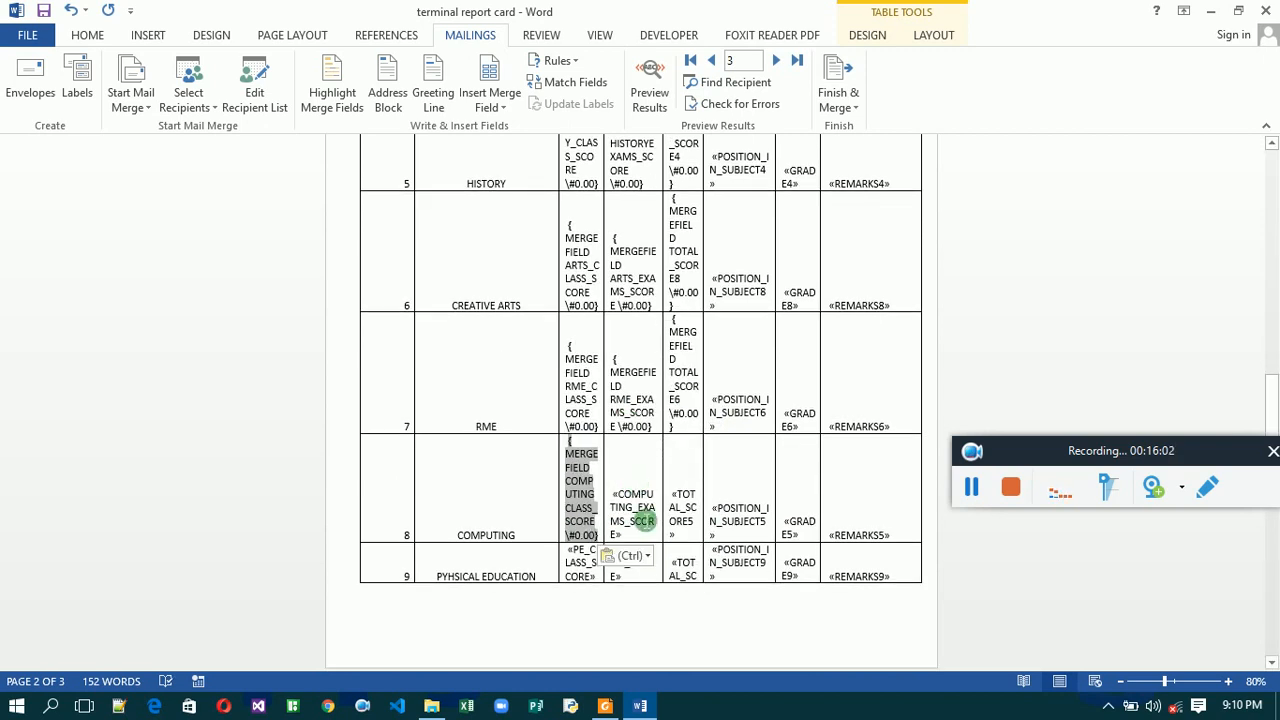
{"action": "left_click", "coordinate": [645, 514]}
{"action": "right_click", "coordinate": [645, 514]}
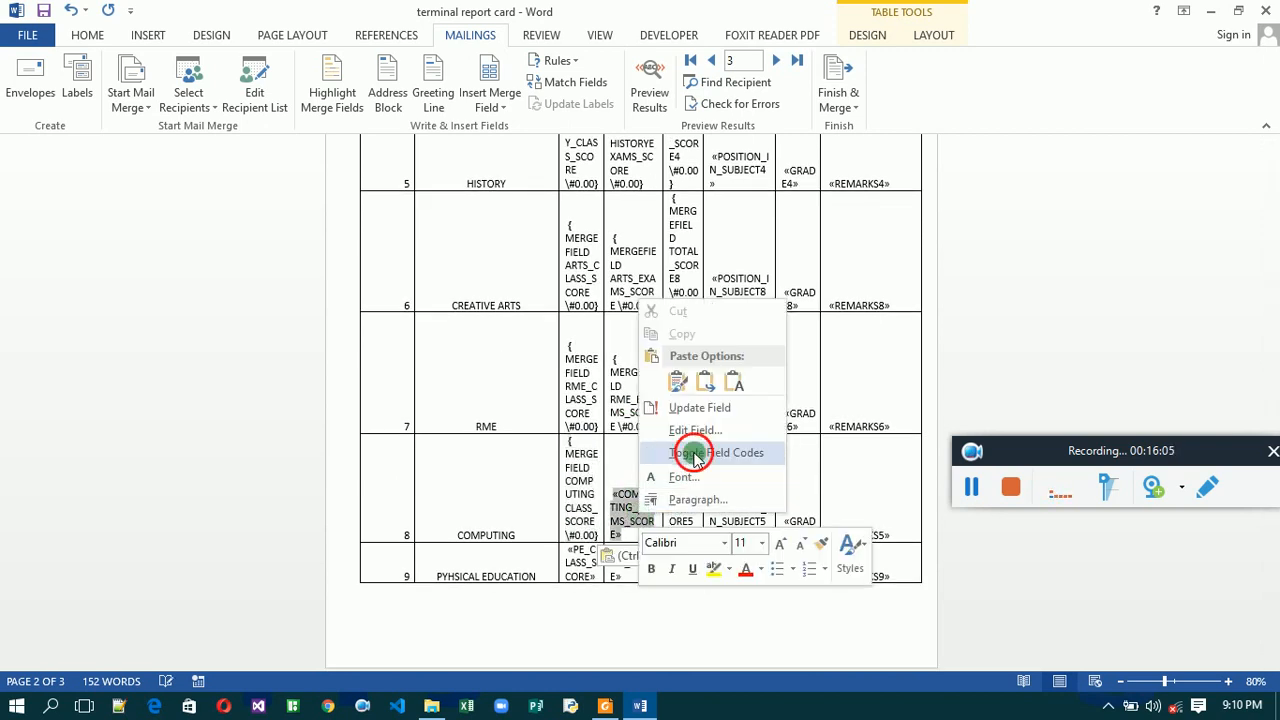
{"action": "left_click", "coordinate": [695, 455]}
{"action": "left_click", "coordinate": [700, 490]}
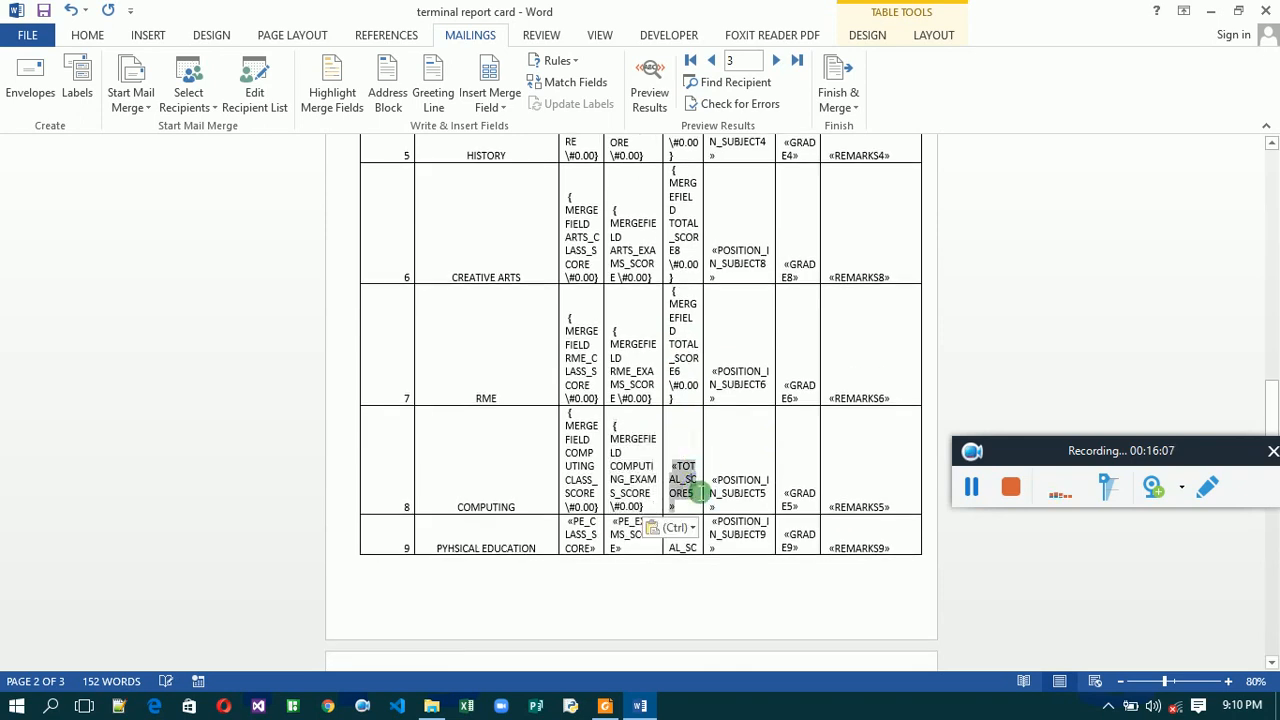
{"action": "right_click", "coordinate": [700, 492]}
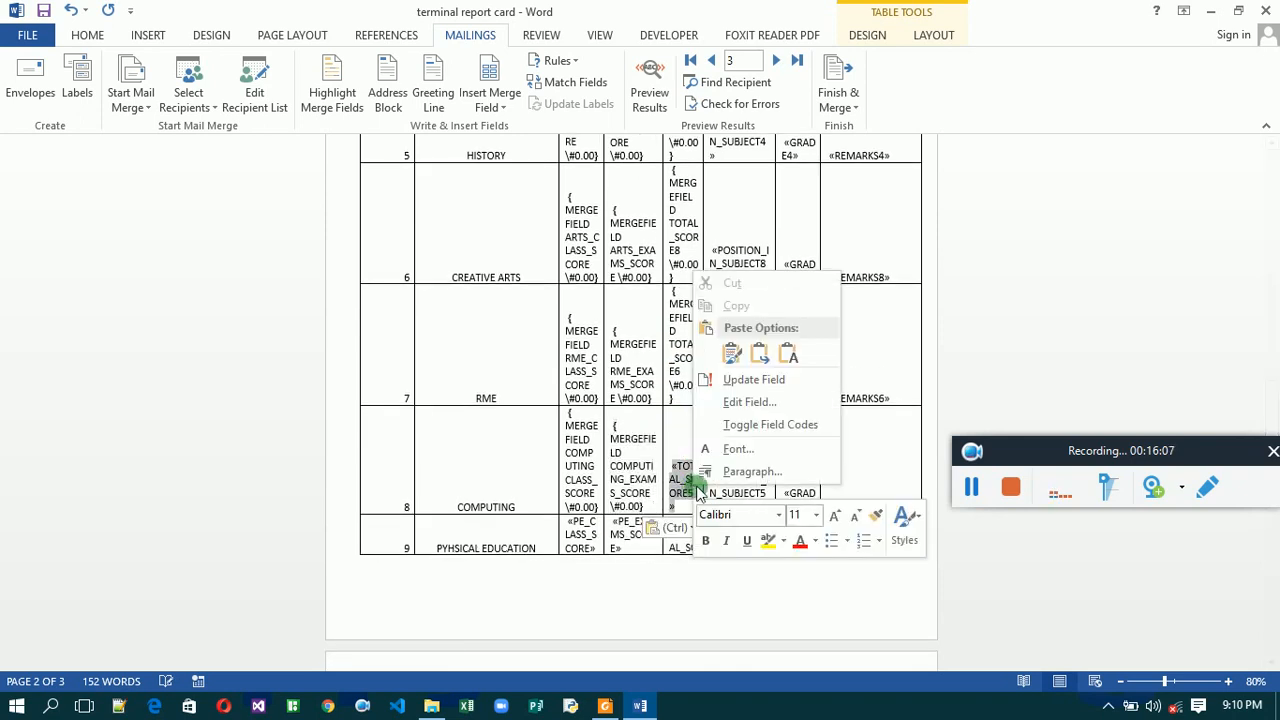
{"action": "left_click", "coordinate": [735, 428]}
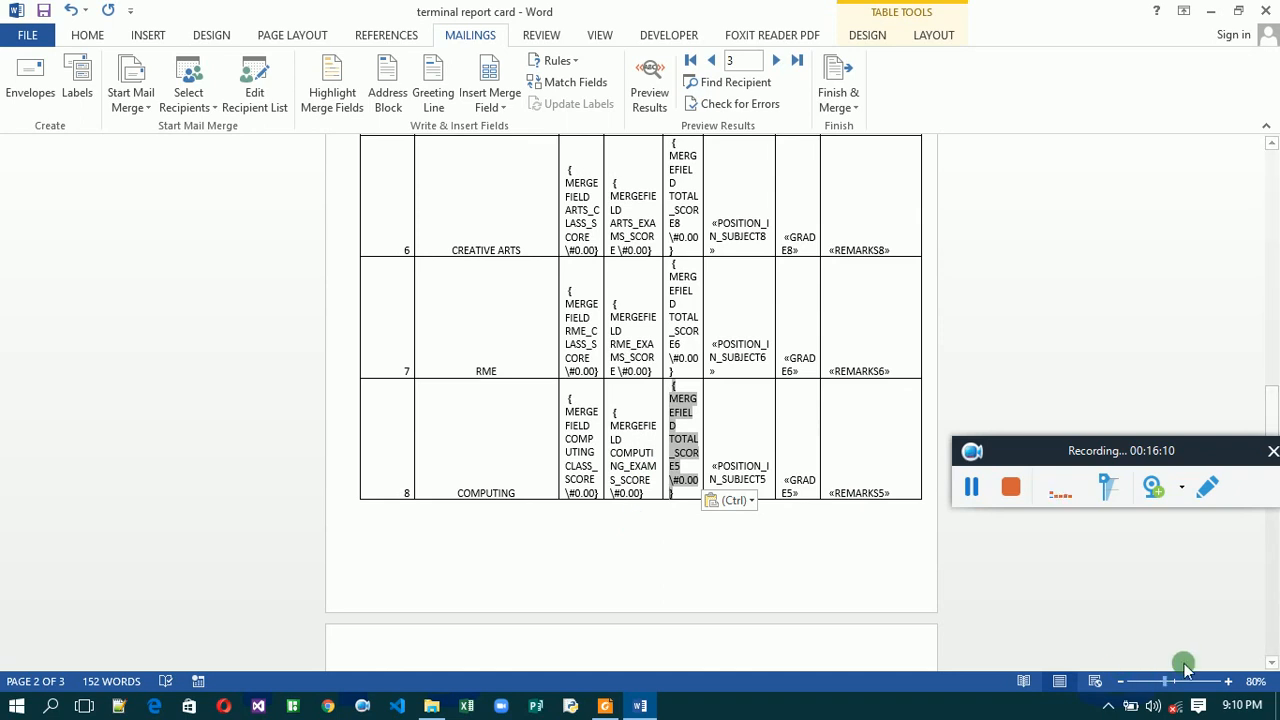
Show the field codes of the Physical Education class, exams and total scores and append the \#0.00 switch to each.
{"action": "left_click", "coordinate": [1271, 664]}
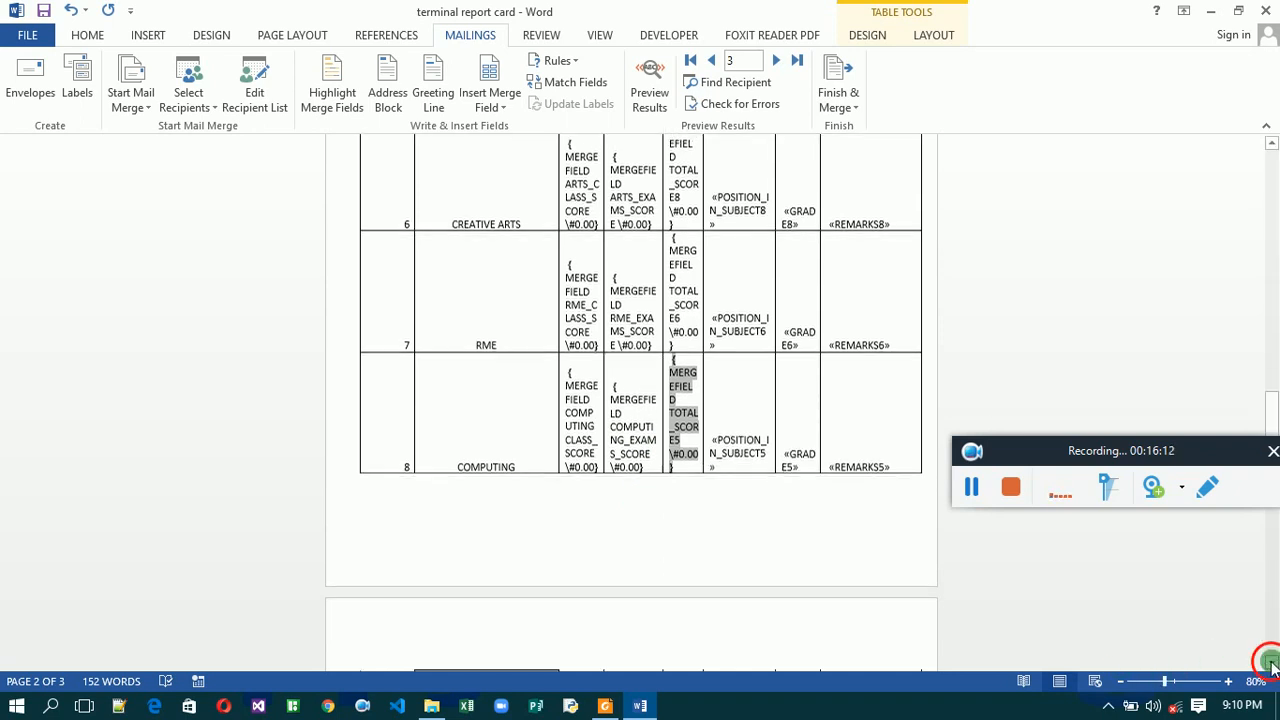
{"action": "left_click", "coordinate": [1271, 664]}
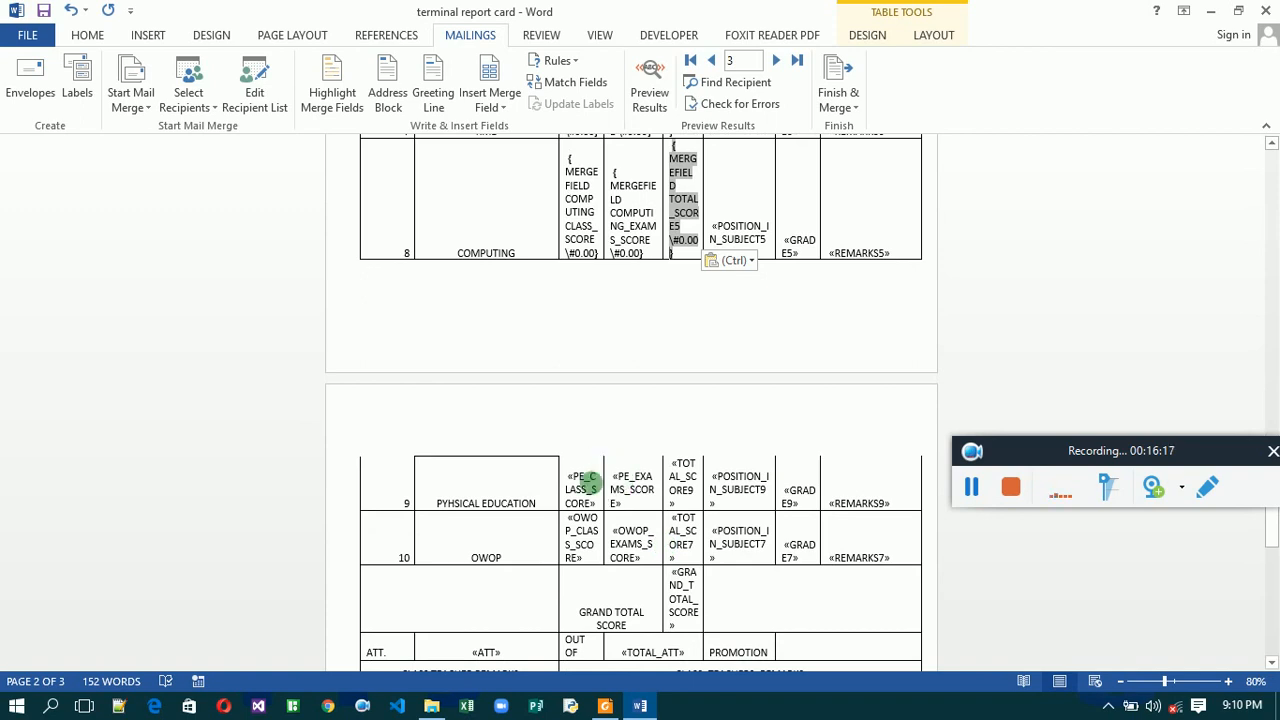
{"action": "left_click", "coordinate": [593, 490]}
{"action": "right_click", "coordinate": [593, 490]}
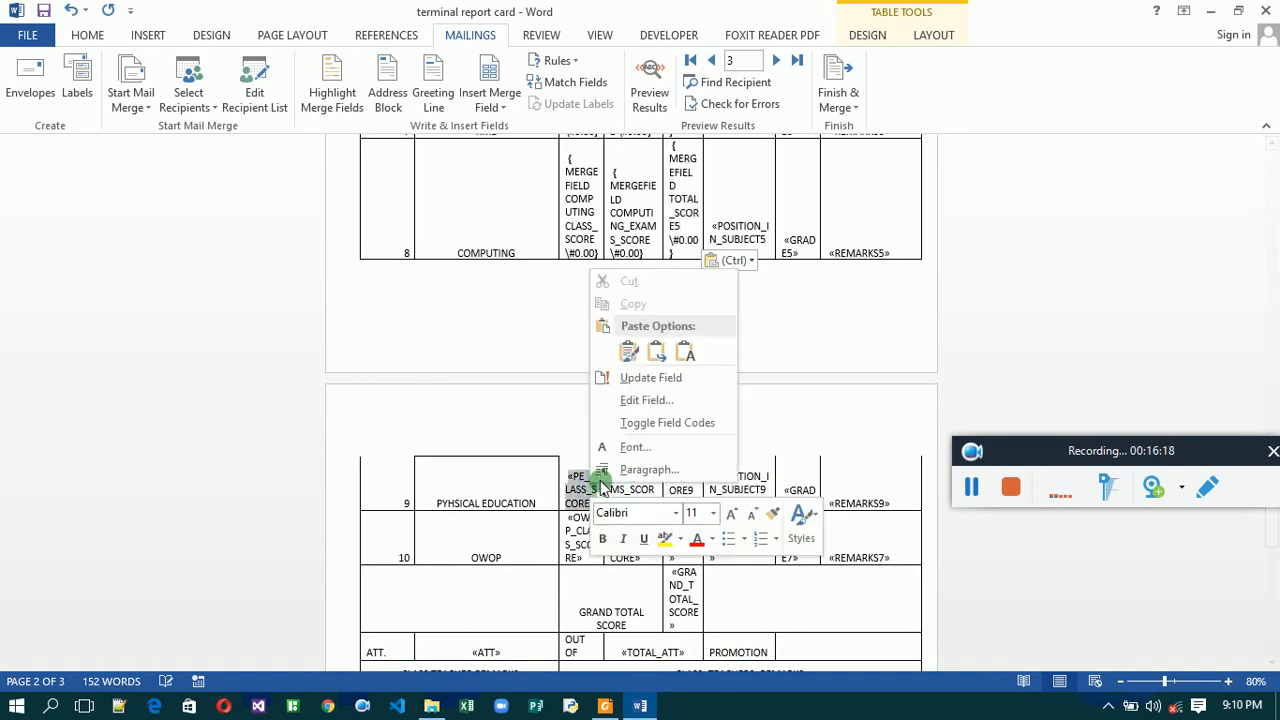
{"action": "left_click", "coordinate": [641, 425]}
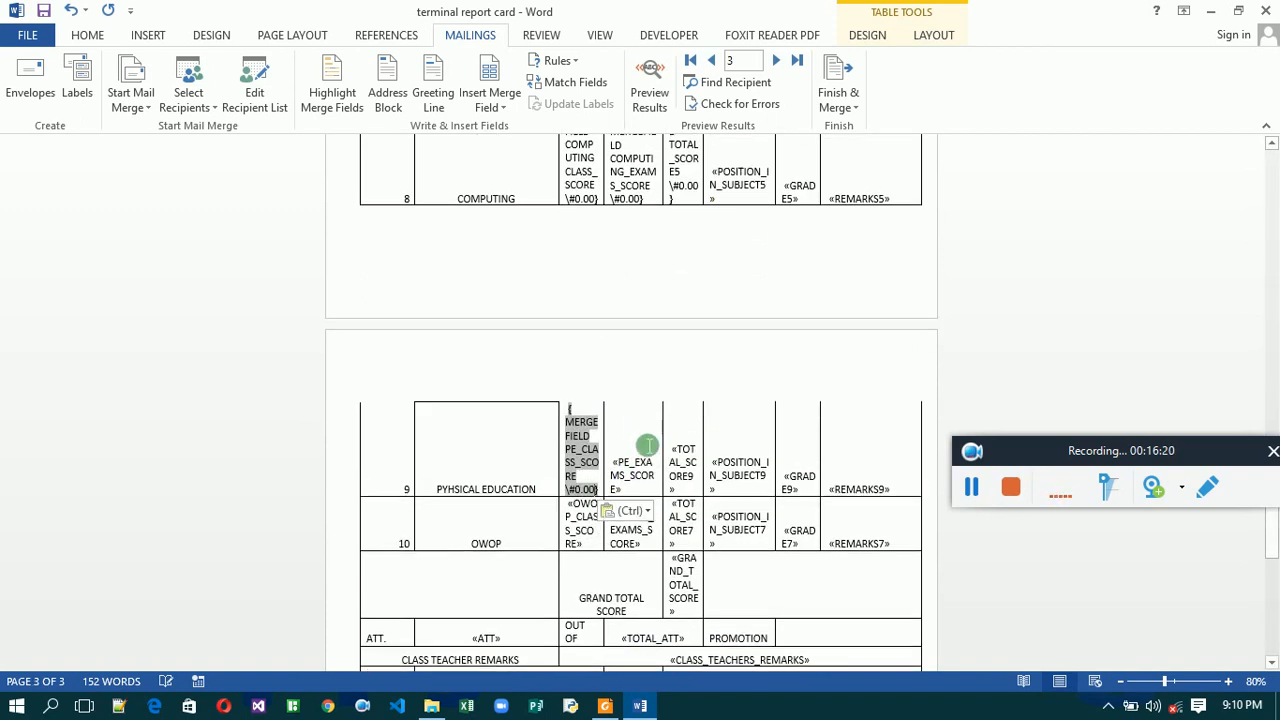
{"action": "left_click", "coordinate": [645, 487]}
{"action": "right_click", "coordinate": [643, 489]}
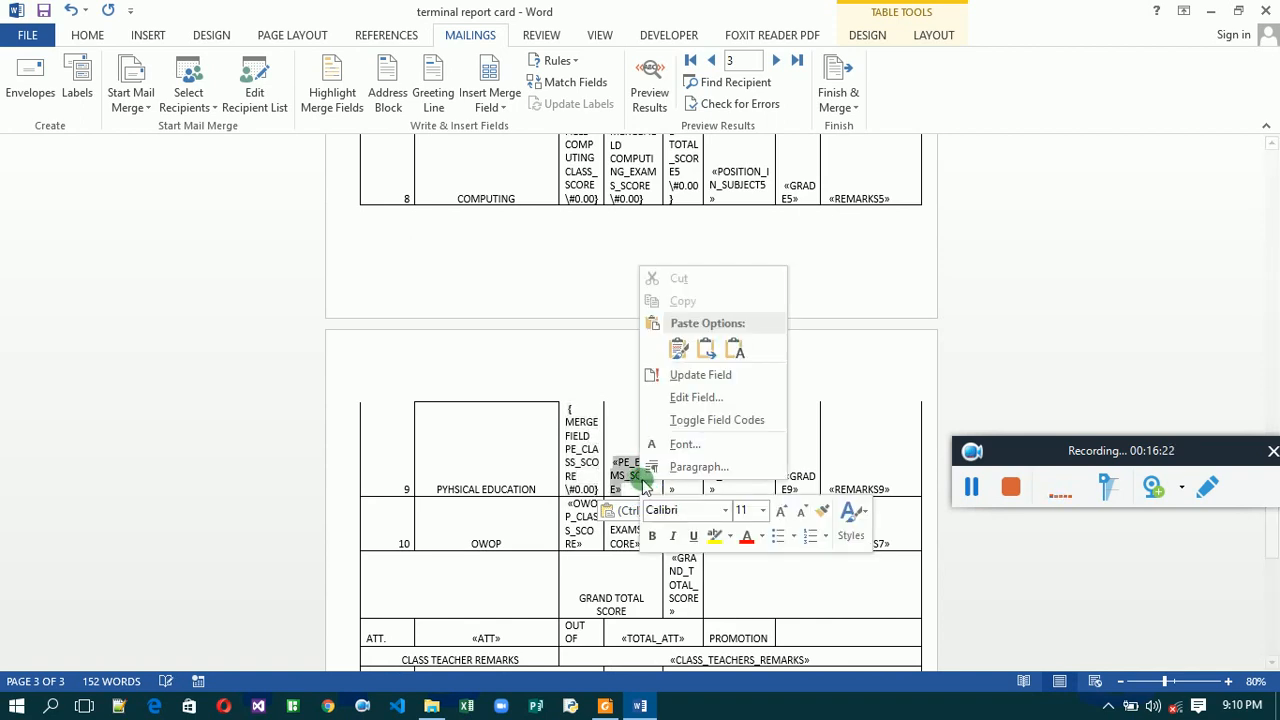
{"action": "left_click", "coordinate": [697, 424]}
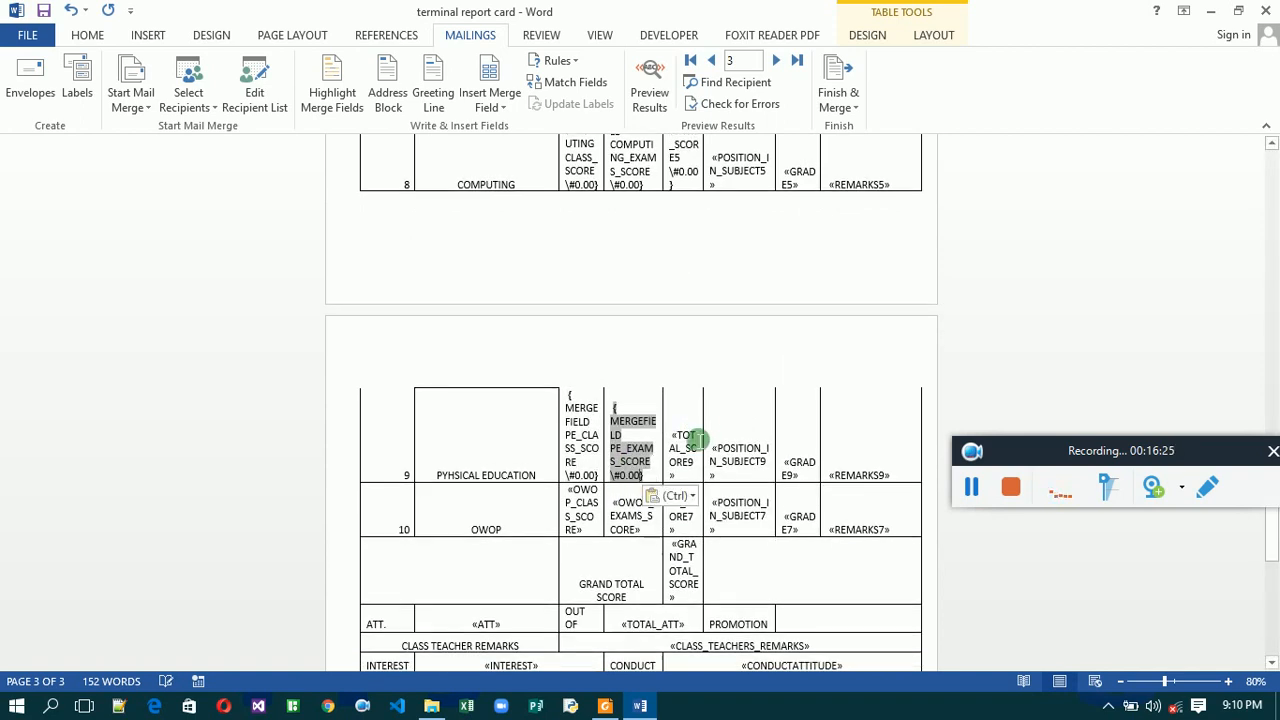
{"action": "left_click", "coordinate": [688, 460]}
{"action": "right_click", "coordinate": [688, 460]}
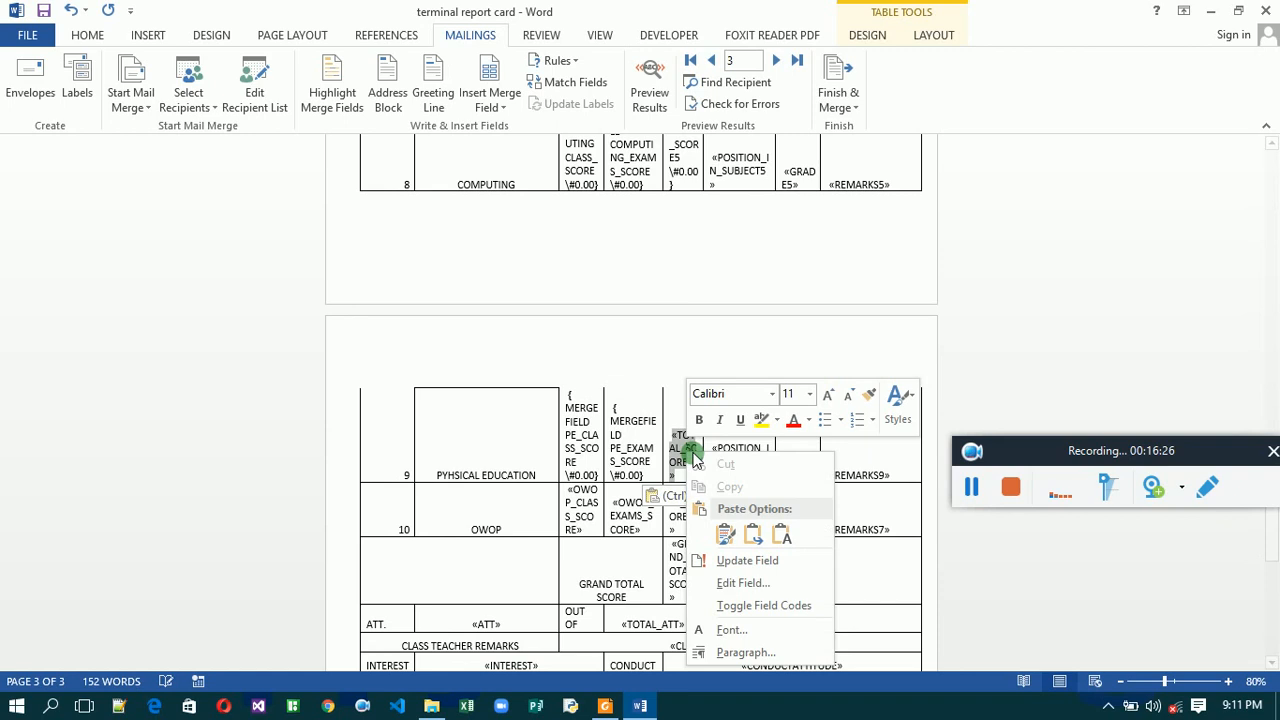
{"action": "left_click", "coordinate": [750, 610]}
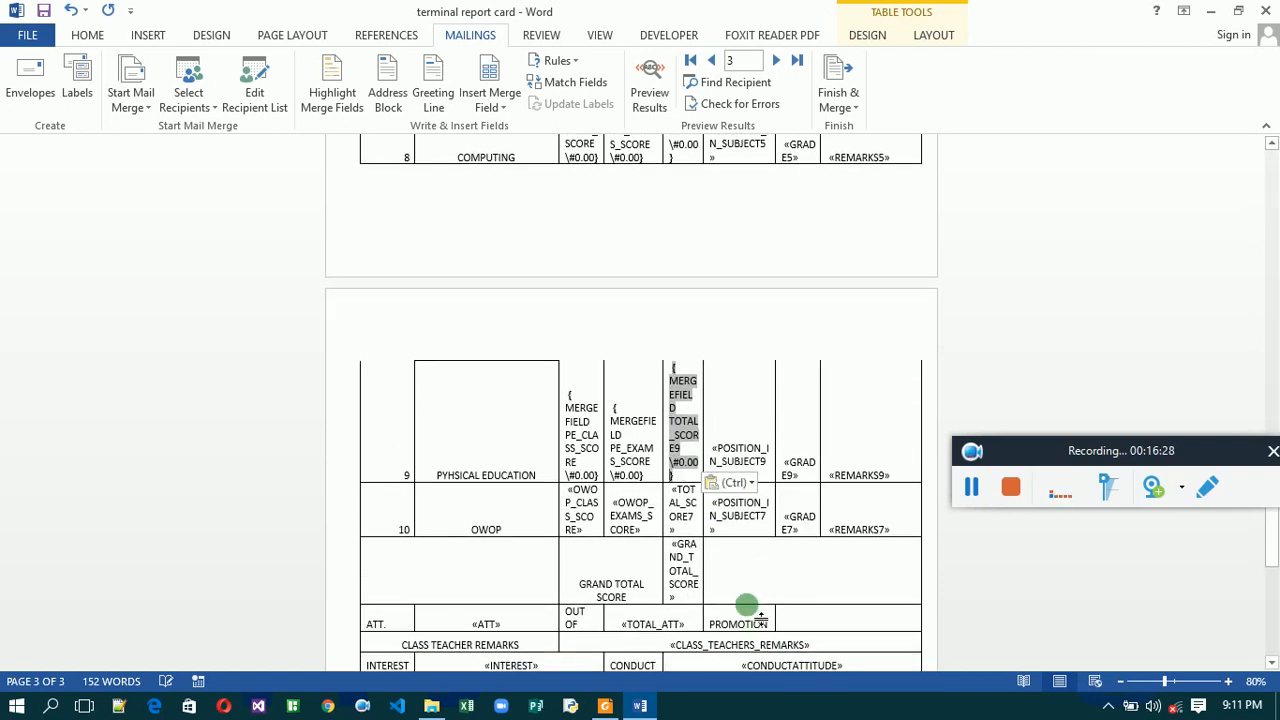
Show the field codes of the OWOP class, exams and total scores and append the \#0.00 switch to each.
{"action": "left_click", "coordinate": [582, 505]}
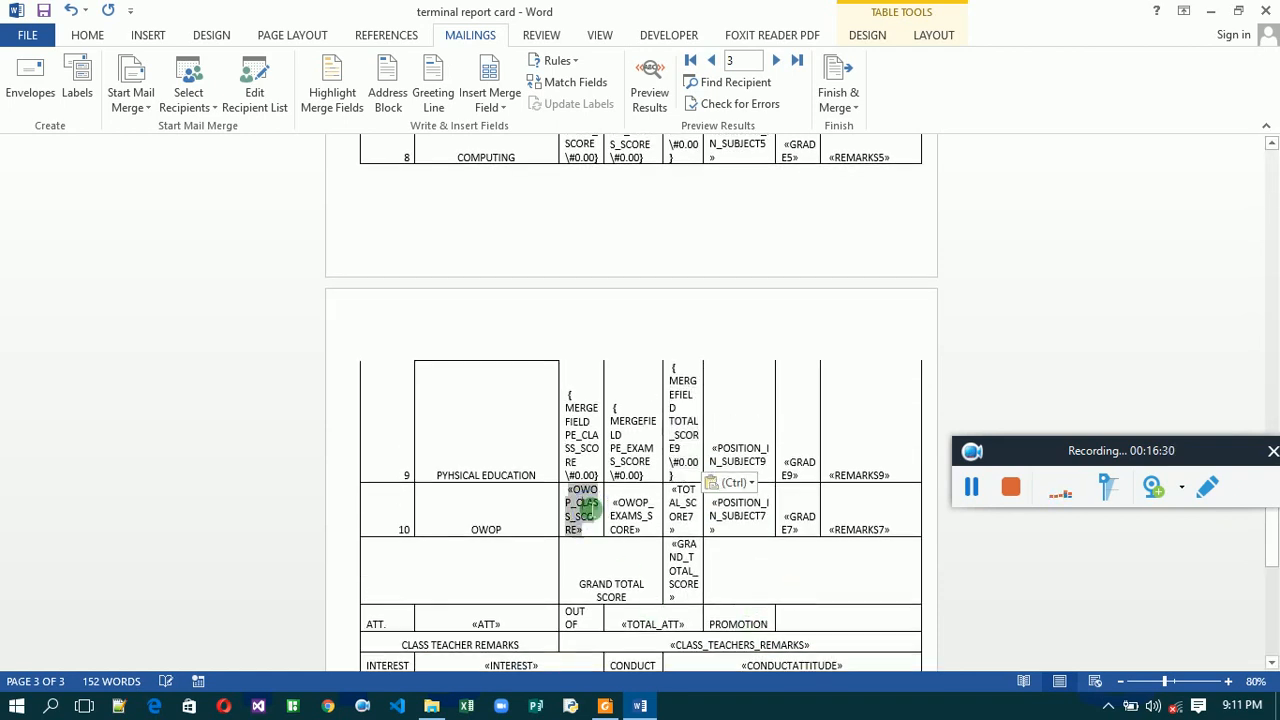
{"action": "right_click", "coordinate": [585, 505]}
{"action": "left_click", "coordinate": [640, 442]}
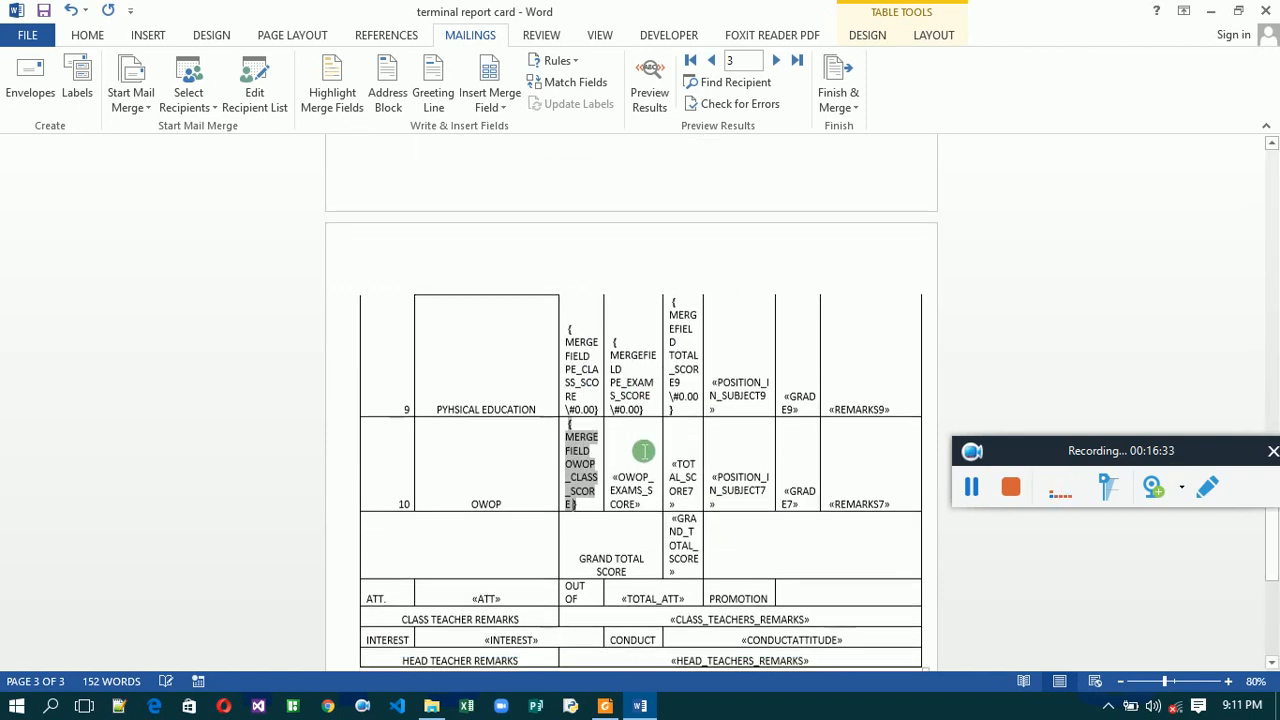
{"action": "type", "text": "\\#0.00"}
{"action": "left_click", "coordinate": [638, 508]}
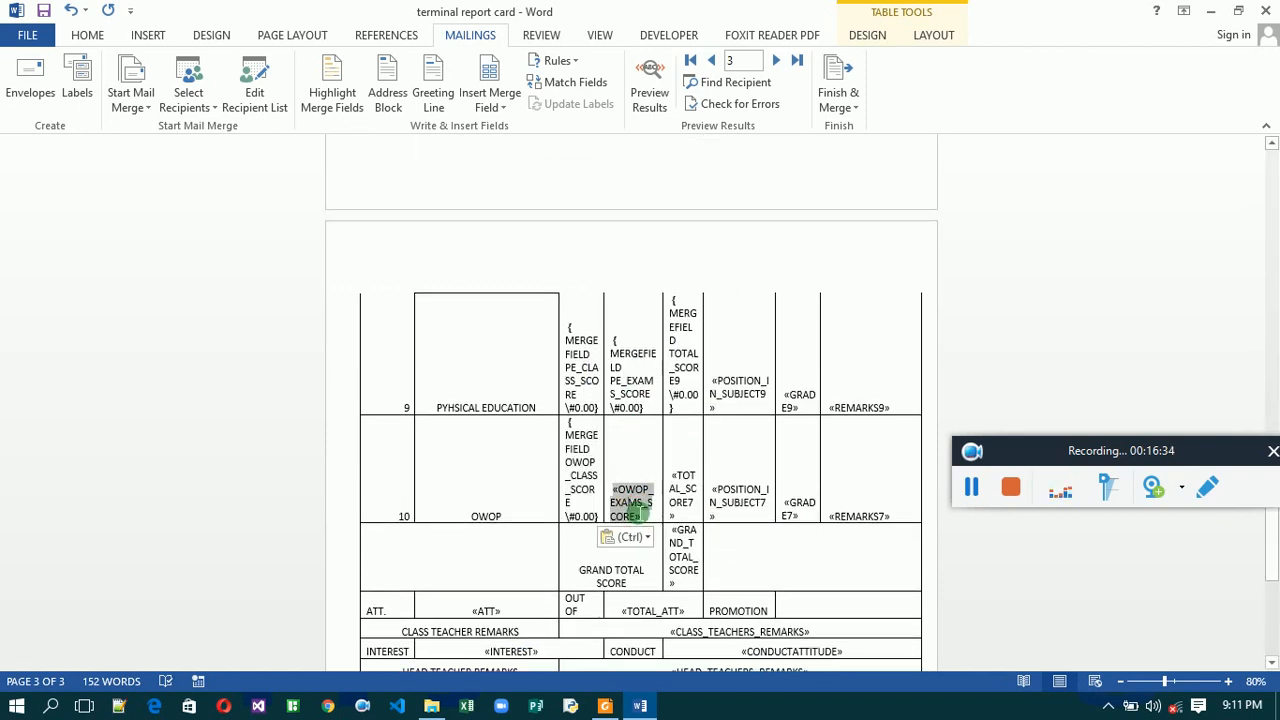
{"action": "right_click", "coordinate": [638, 512]}
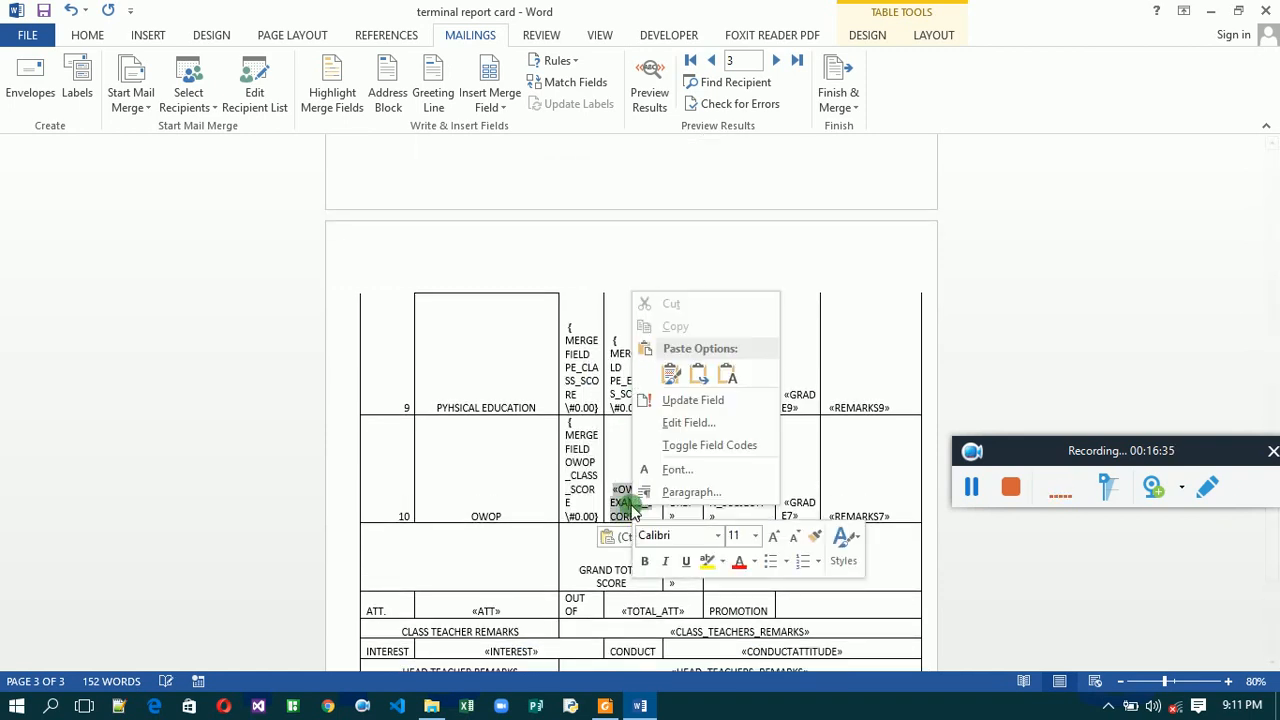
{"action": "left_click", "coordinate": [690, 447]}
{"action": "type", "text": "\\#0.00"}
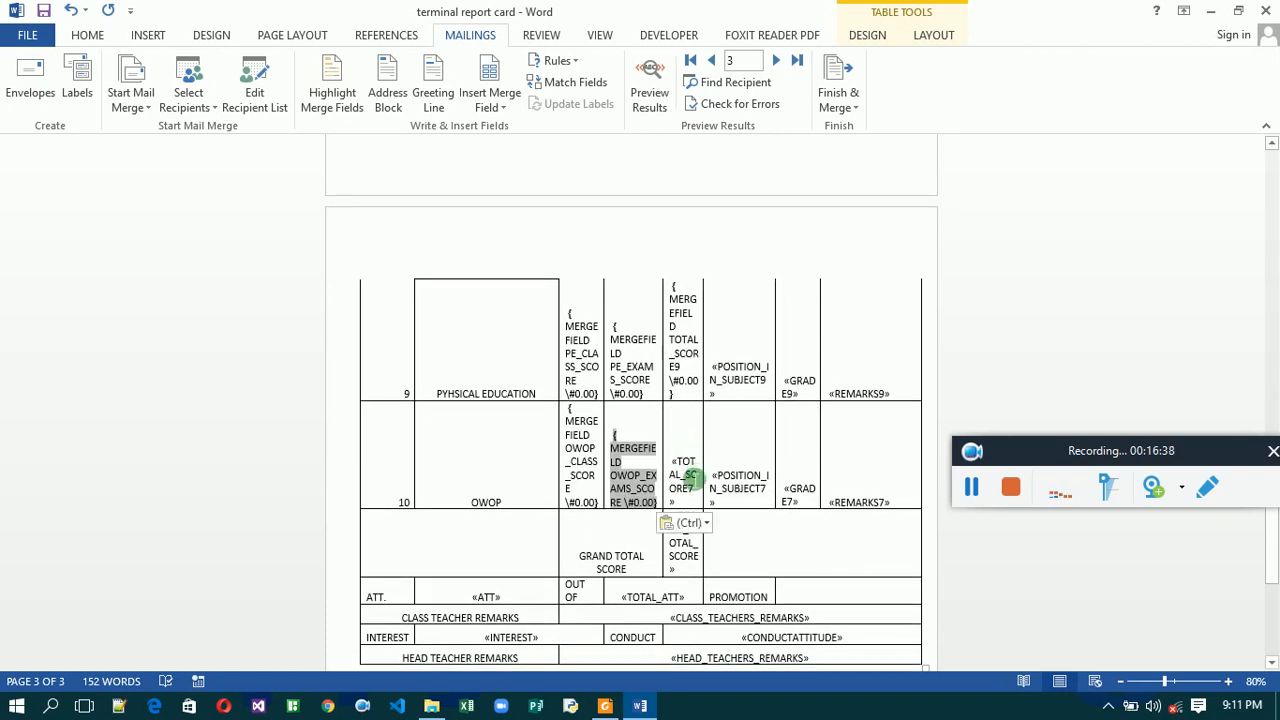
{"action": "left_click", "coordinate": [686, 478]}
{"action": "right_click", "coordinate": [688, 476]}
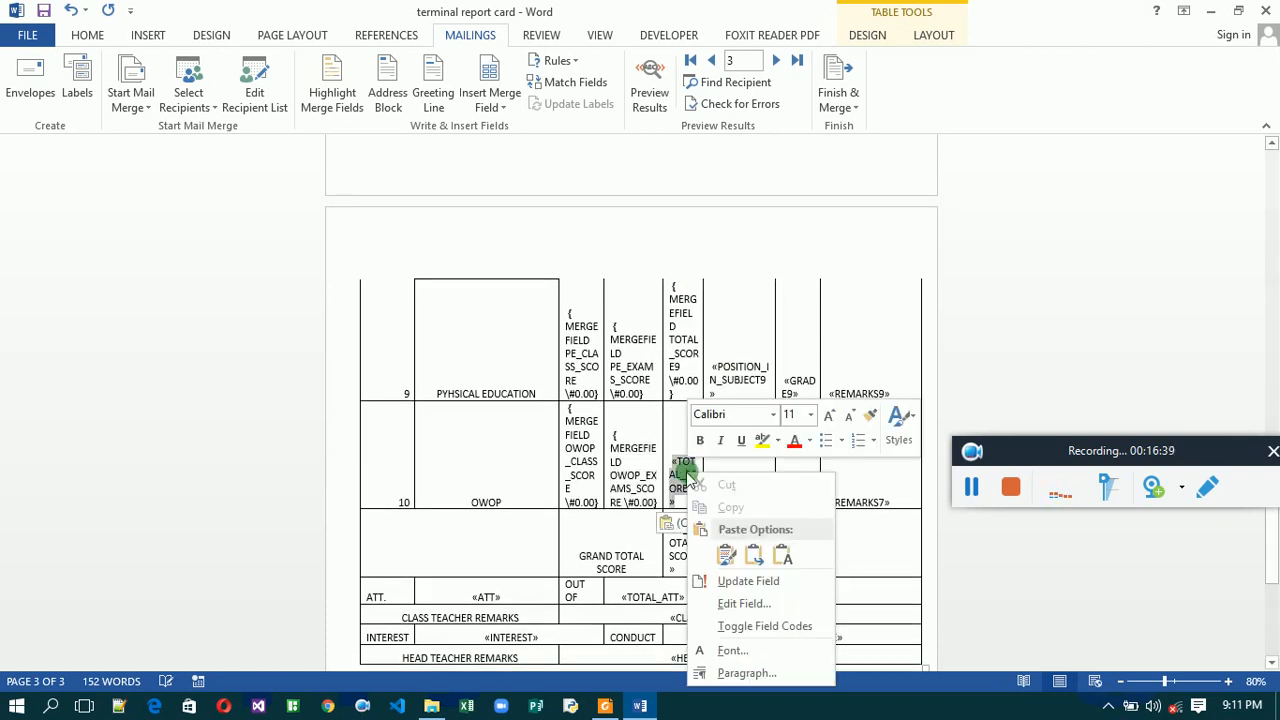
{"action": "left_click", "coordinate": [743, 625]}
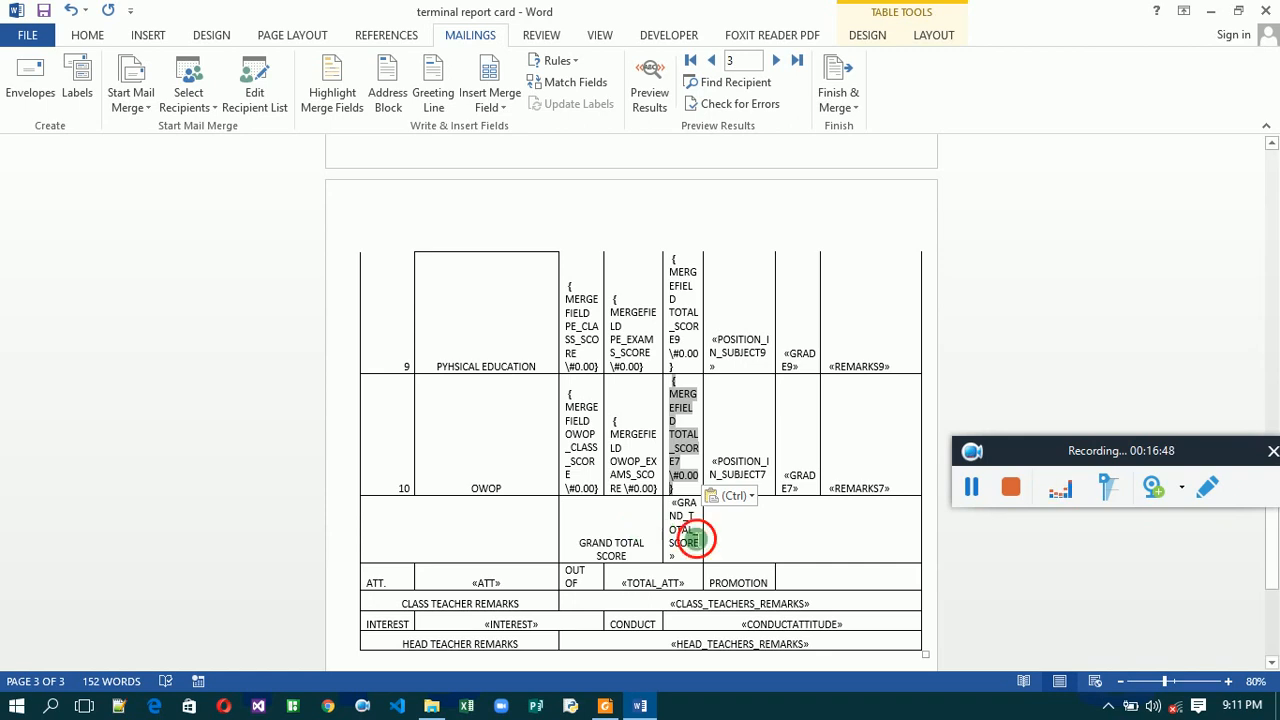
Show the field code of the grand total score and append the \#0.00 switch to it.
{"action": "left_click", "coordinate": [693, 540]}
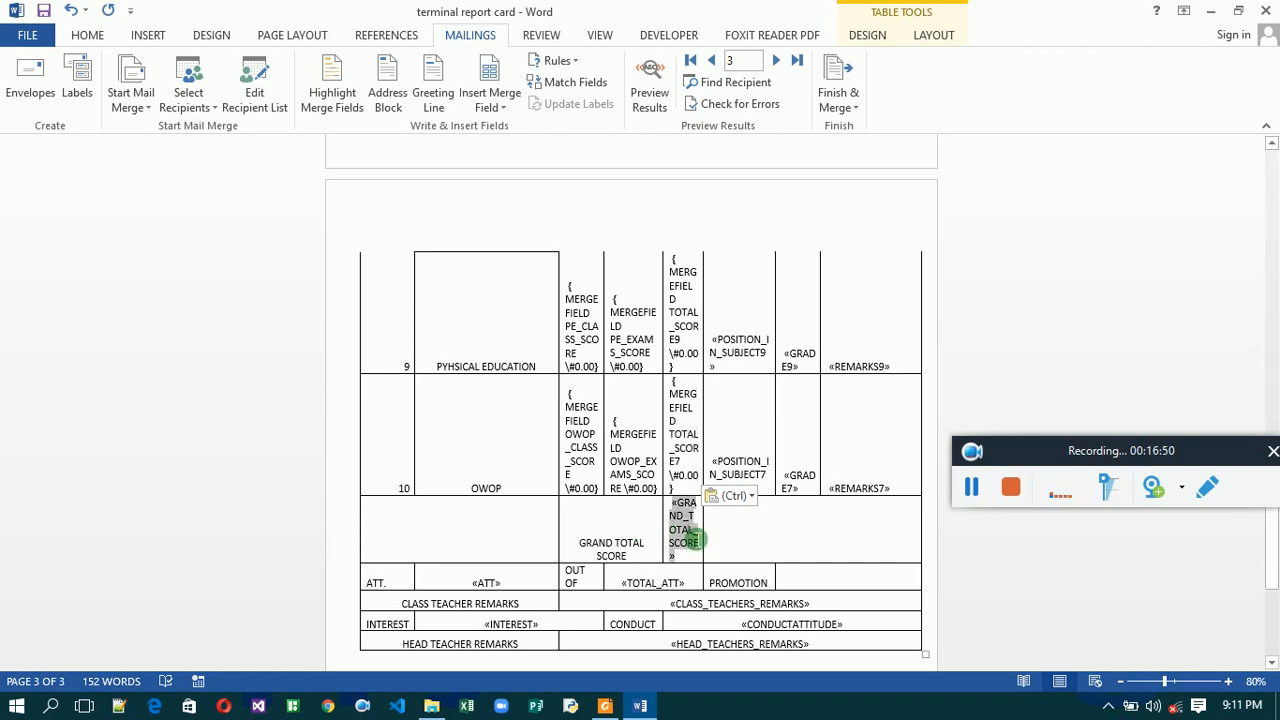
{"action": "right_click", "coordinate": [693, 538]}
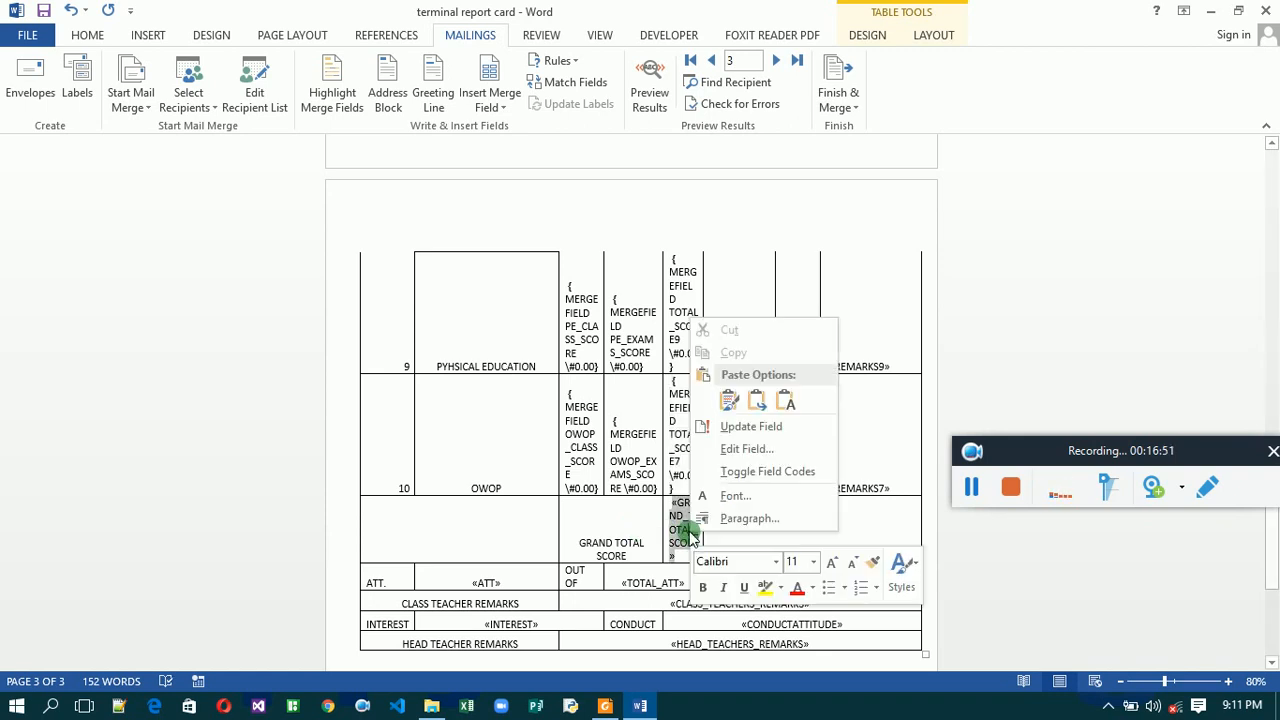
{"action": "left_click", "coordinate": [743, 472]}
{"action": "scroll", "coordinate": [751, 478], "scroll_direction": "down", "scroll_amount": 2}
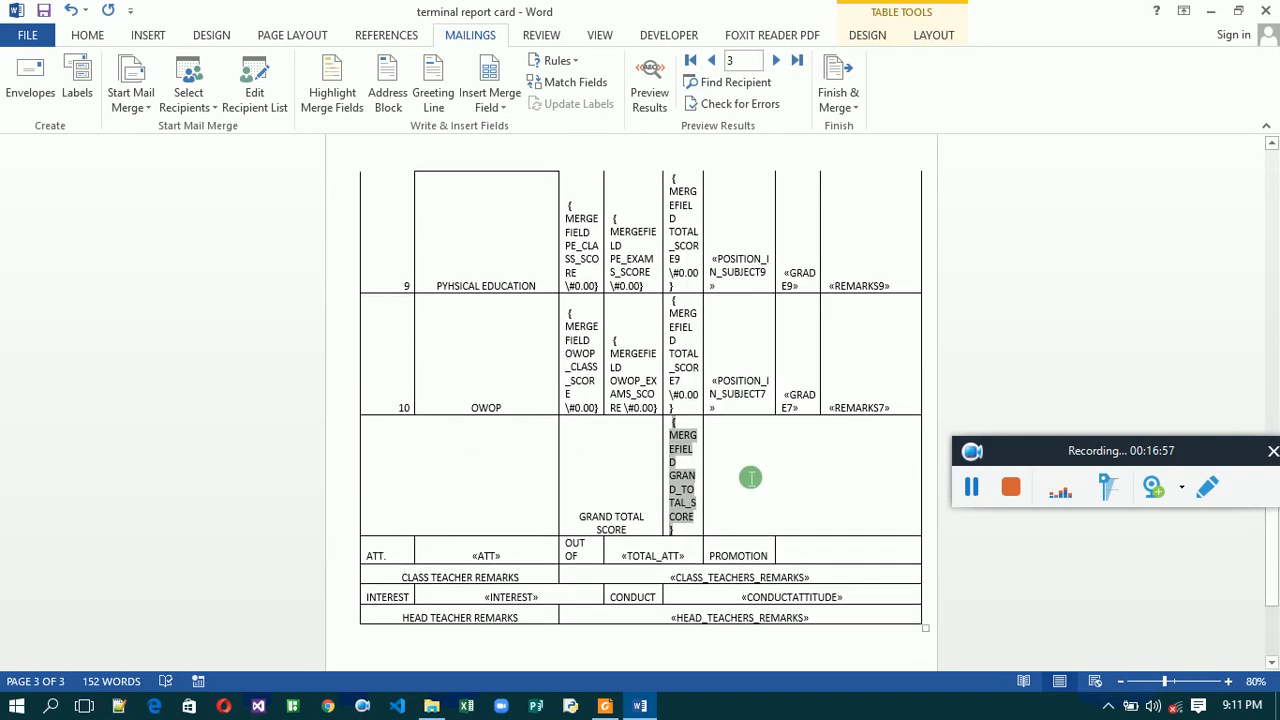
{"action": "type", "text": "\\#0.00"}
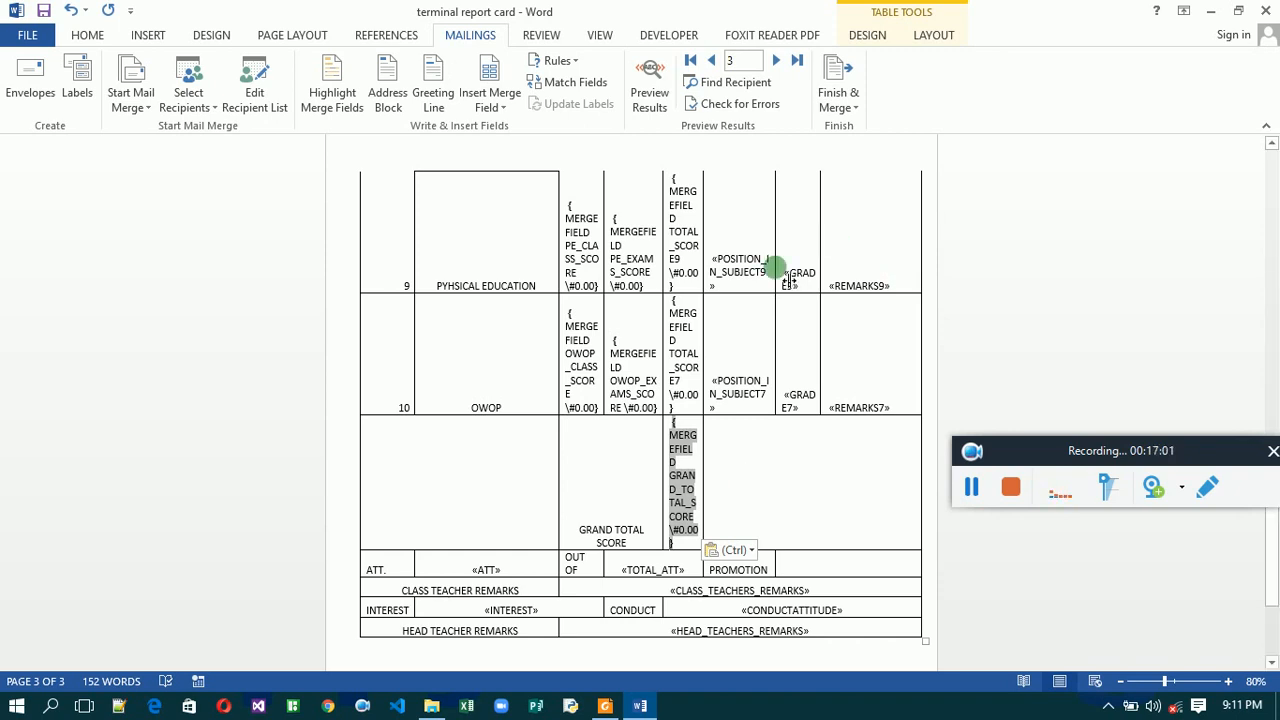
Preview the merged report cards of records 3, 2 and 1, examine their score formatting, and return to the merge-field view.
{"action": "left_click", "coordinate": [754, 262]}
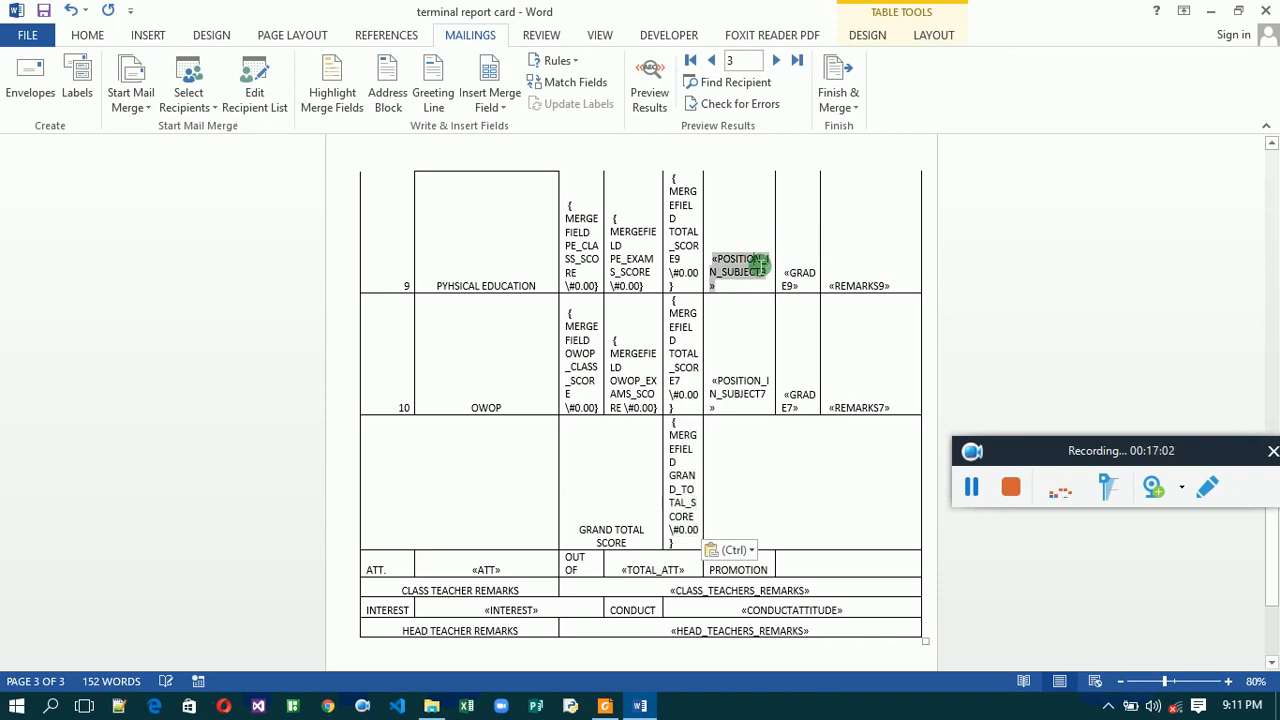
{"action": "left_click", "coordinate": [650, 97]}
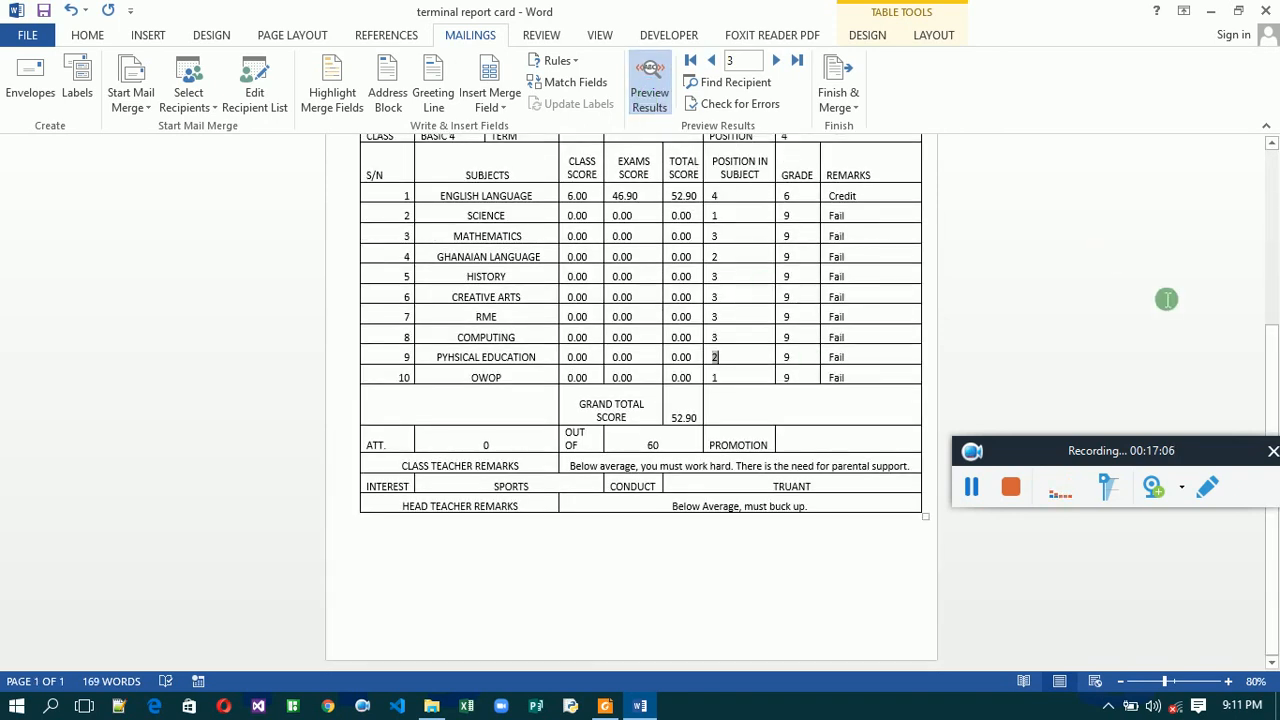
{"action": "left_click", "coordinate": [1270, 145]}
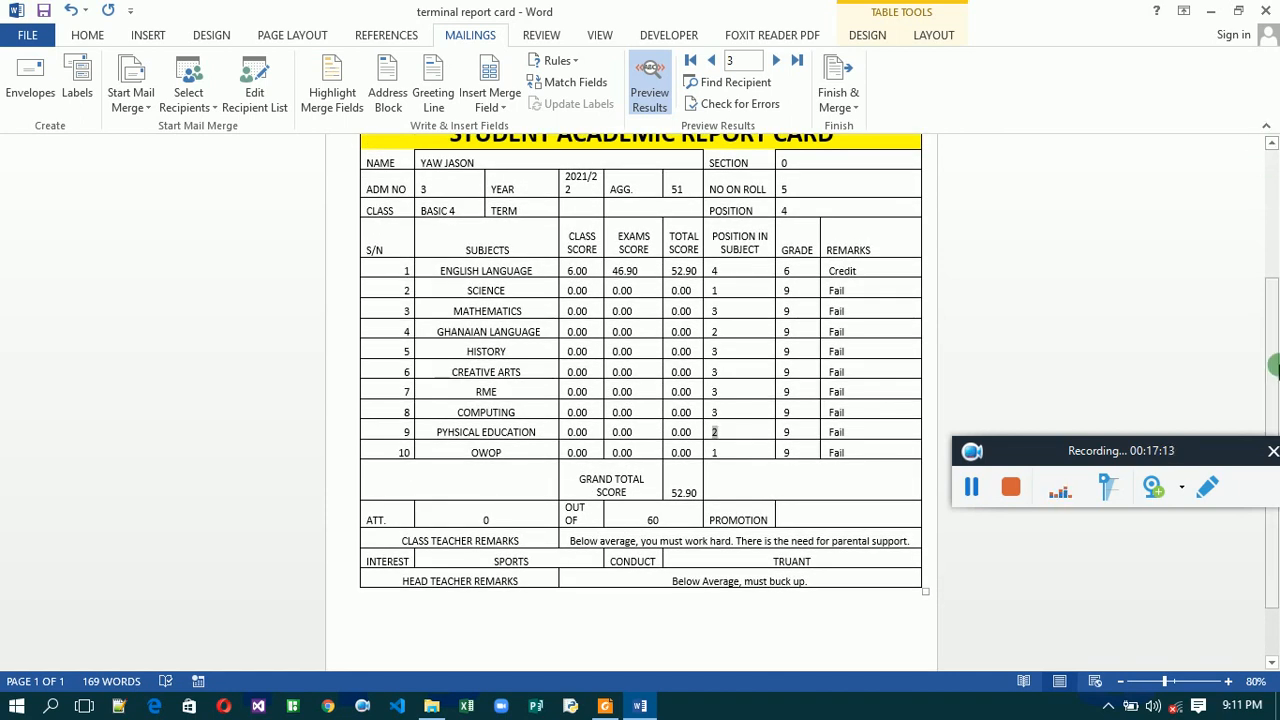
{"action": "left_click", "coordinate": [1270, 145]}
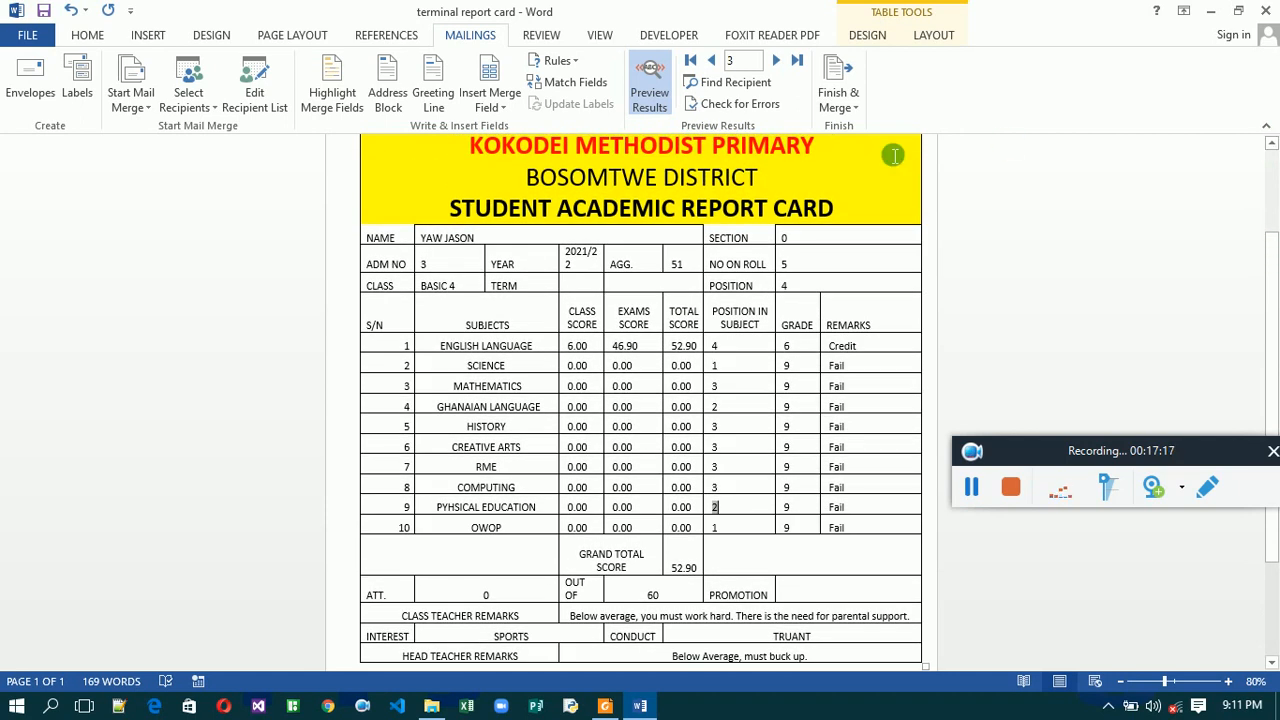
{"action": "left_click", "coordinate": [712, 60]}
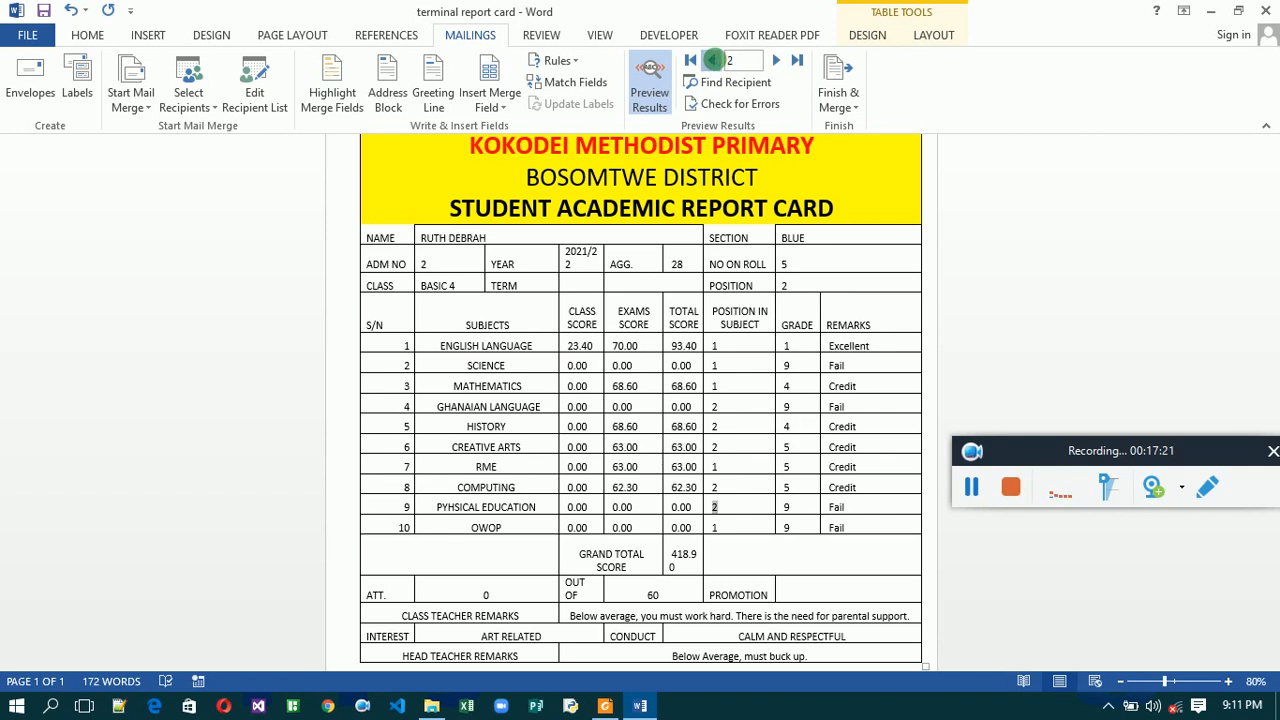
{"action": "left_click", "coordinate": [714, 61]}
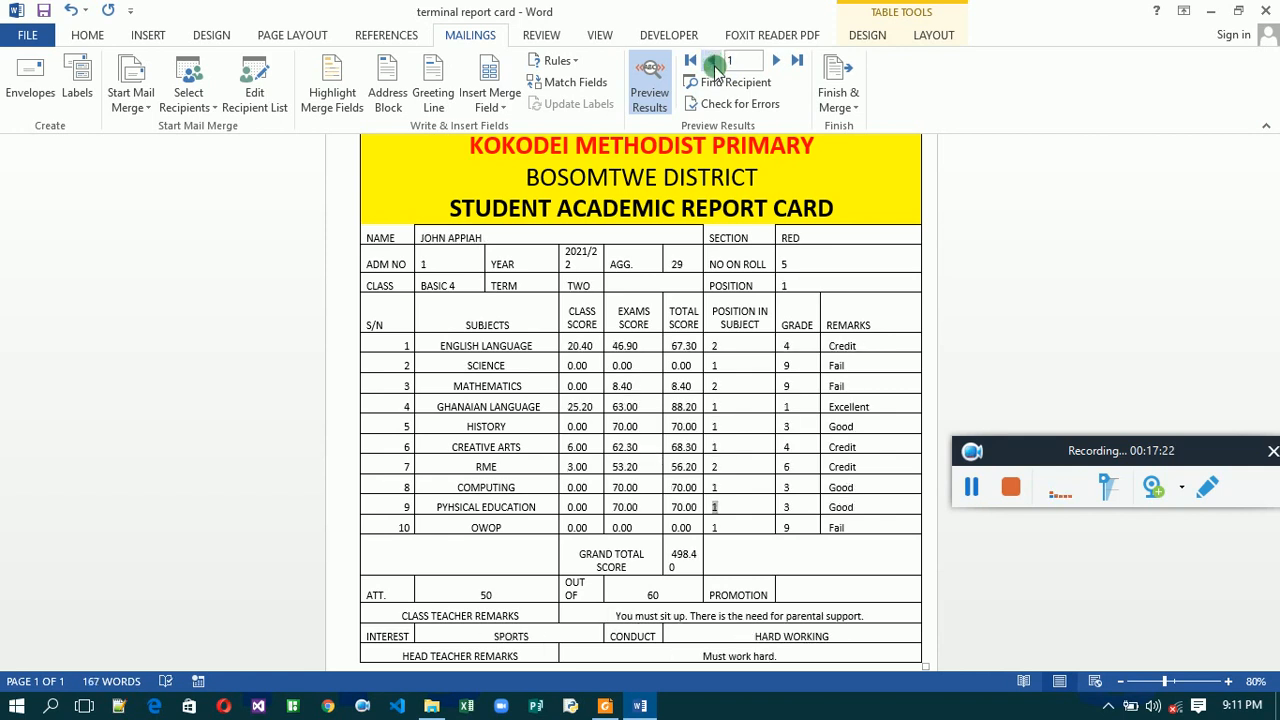
{"action": "left_click", "coordinate": [778, 61]}
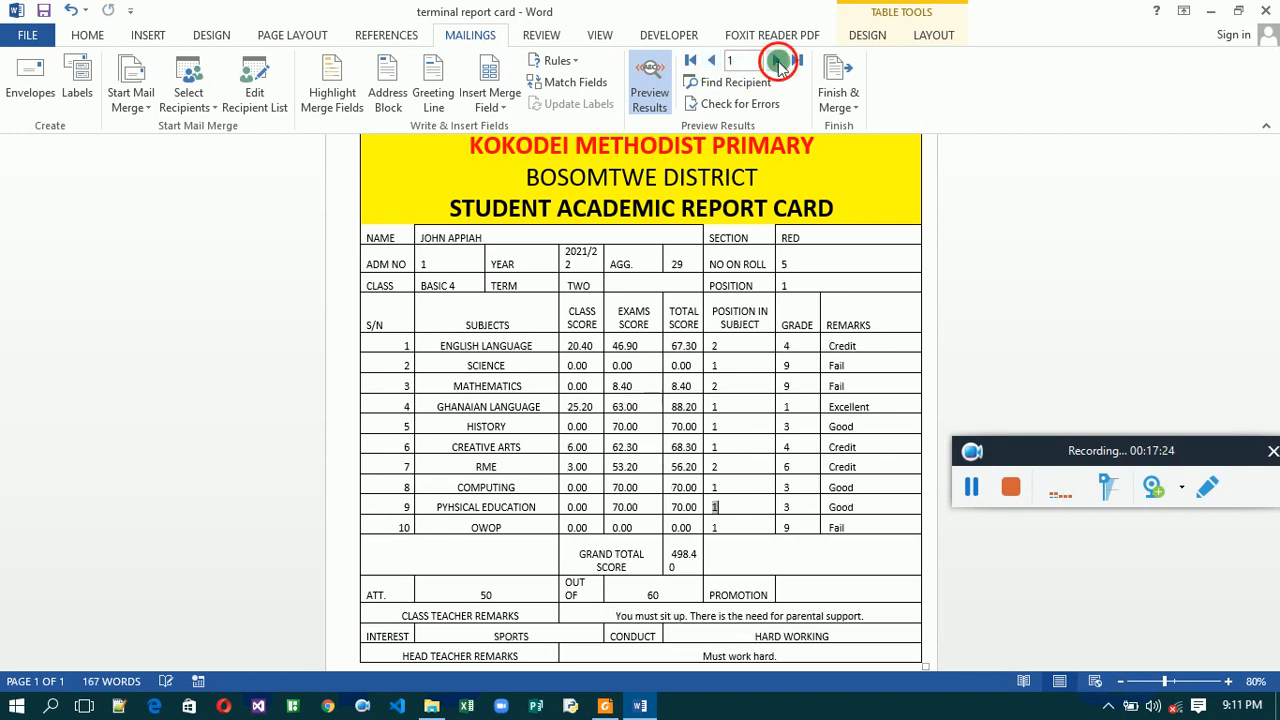
{"action": "left_click", "coordinate": [778, 61]}
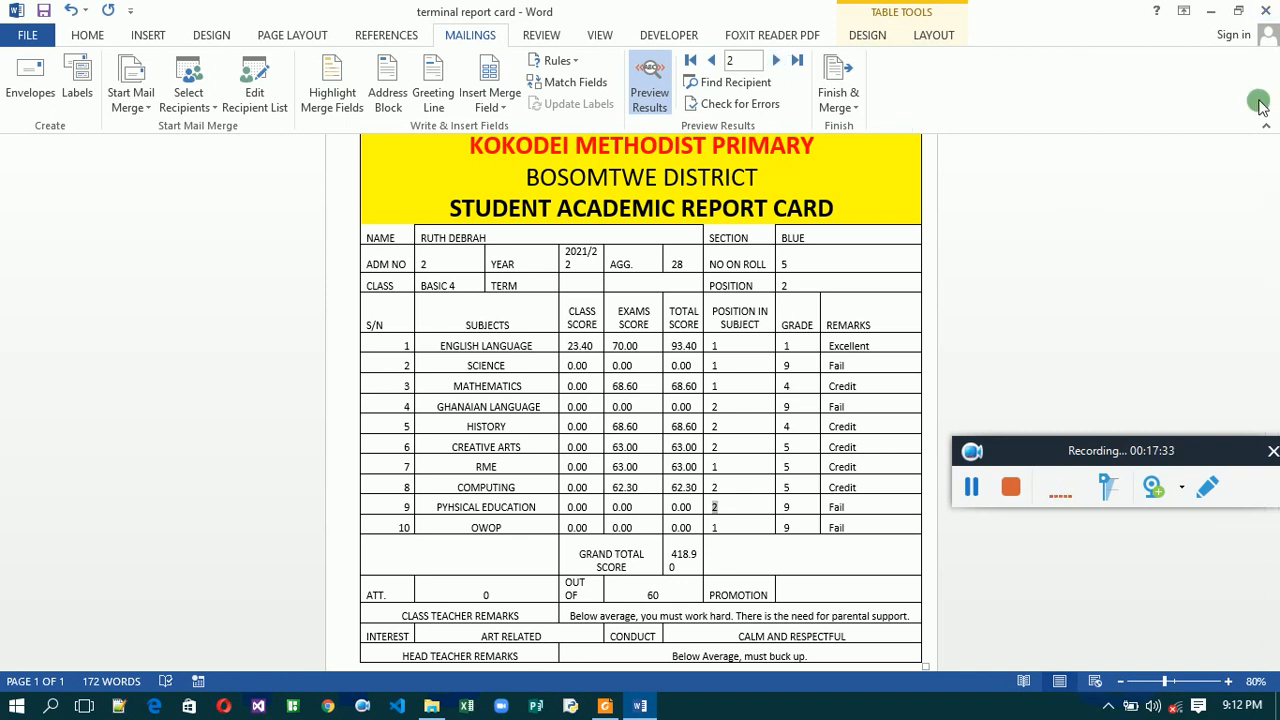
{"action": "left_click", "coordinate": [1271, 143]}
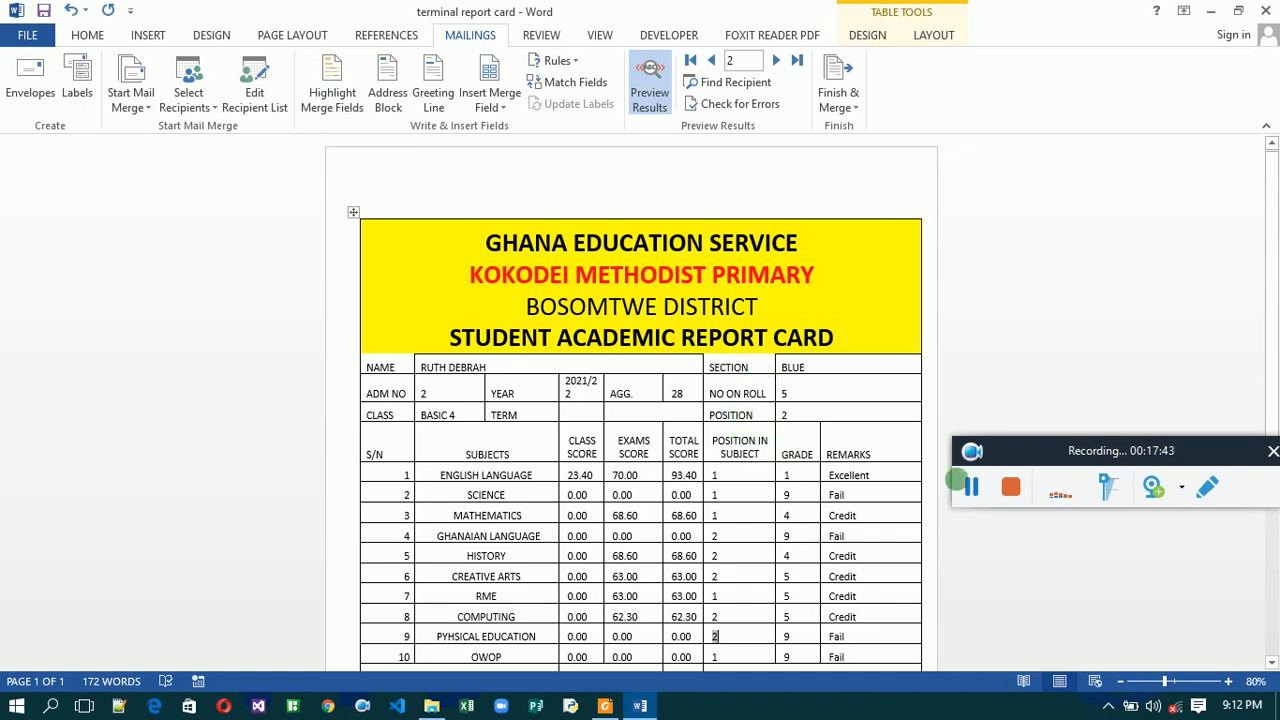
{"action": "left_click", "coordinate": [1271, 663]}
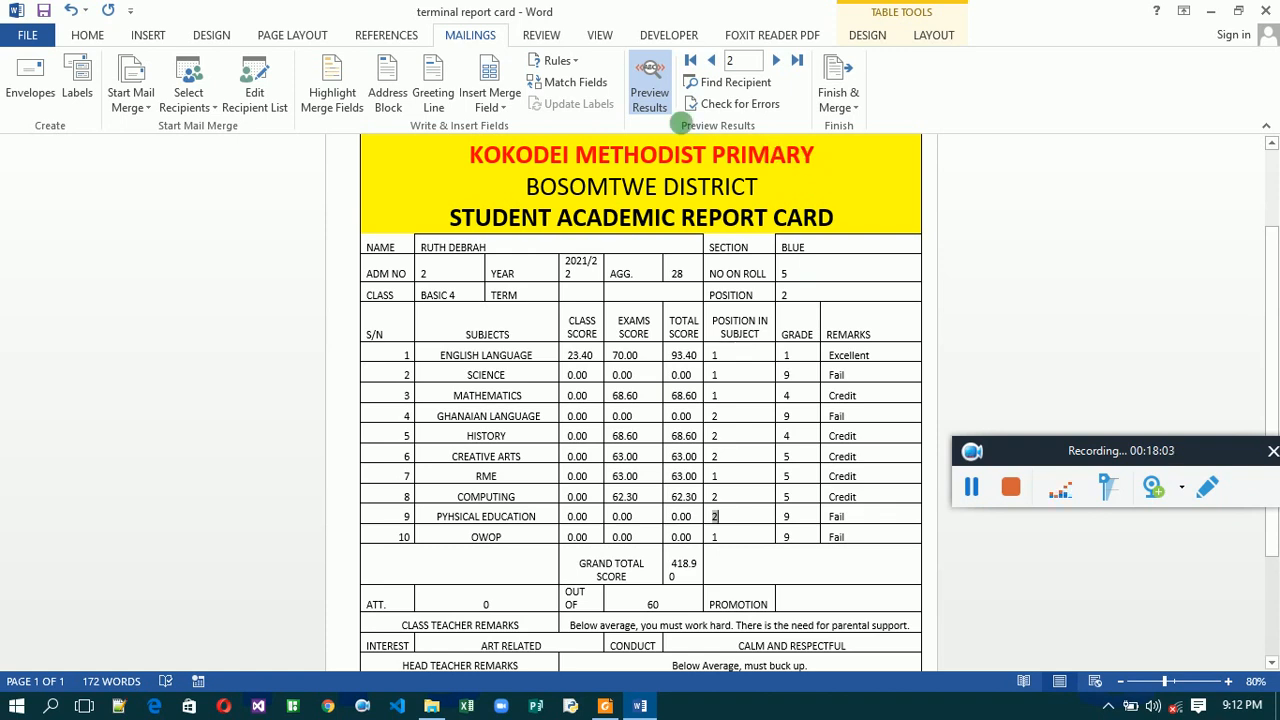
{"action": "left_click", "coordinate": [648, 97]}
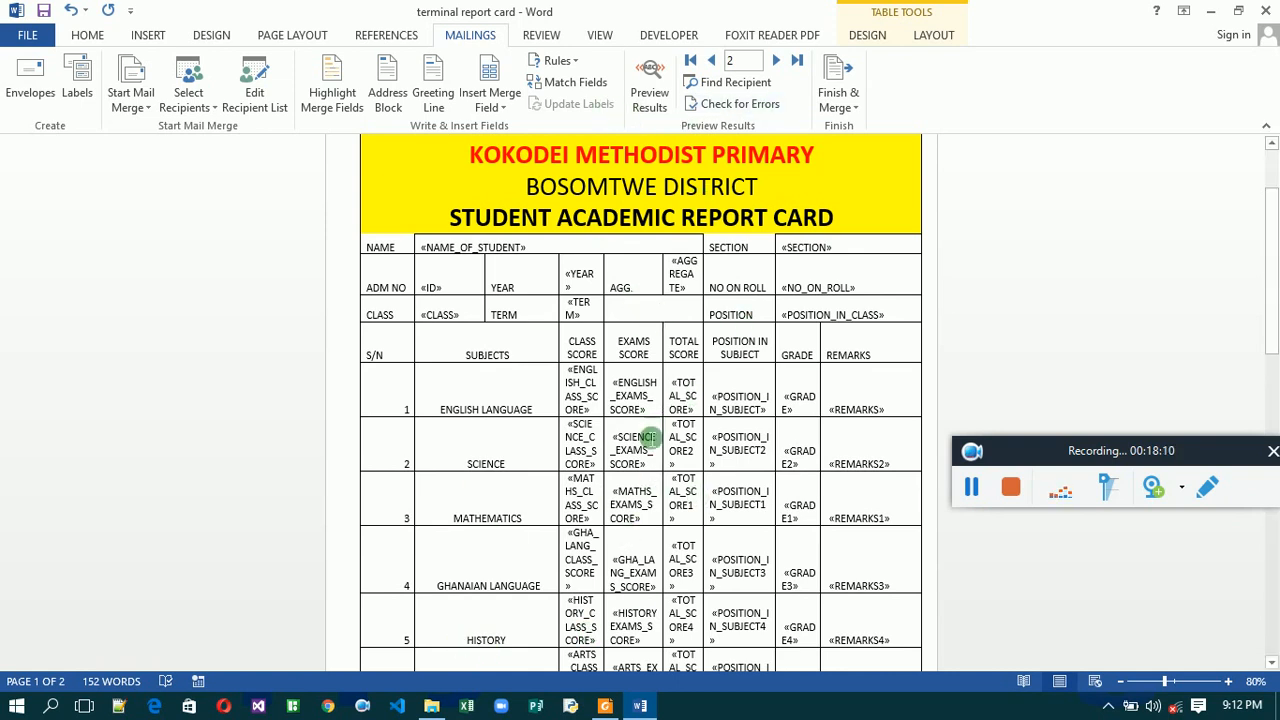
Finish the mail merge by merging all records into a new document of individual report cards.
{"action": "left_click", "coordinate": [843, 95]}
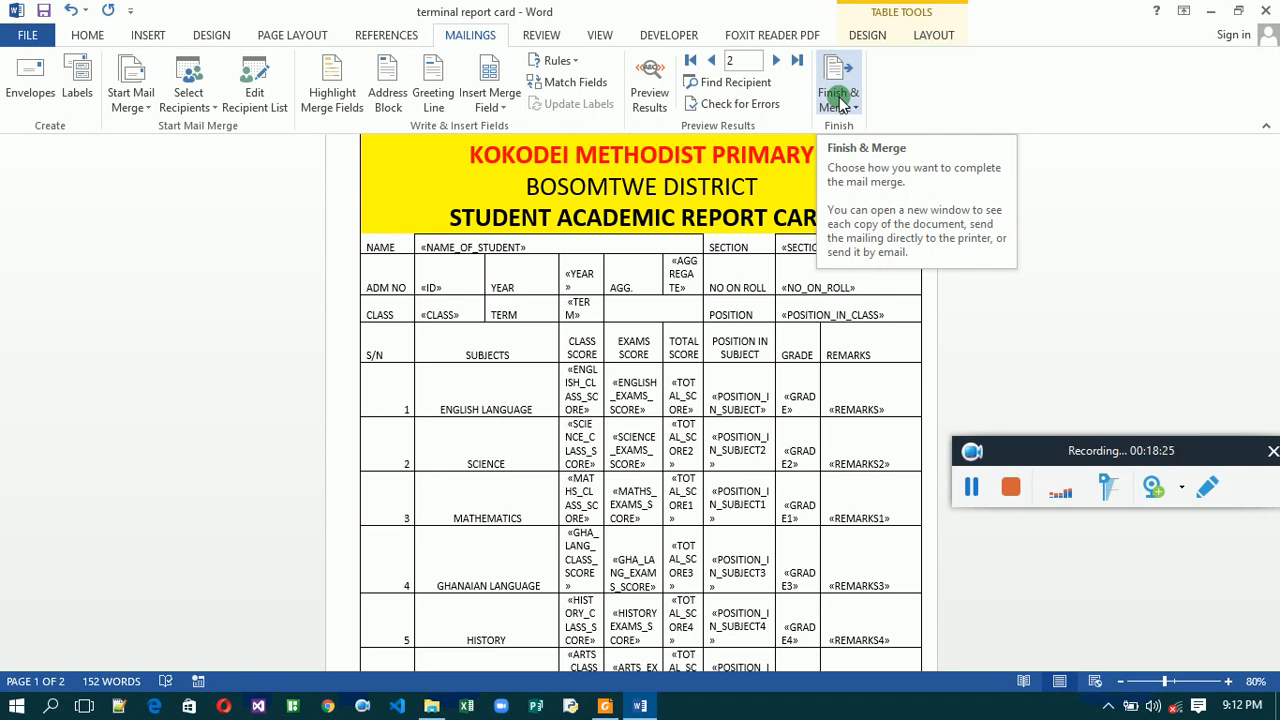
{"action": "left_click", "coordinate": [838, 100]}
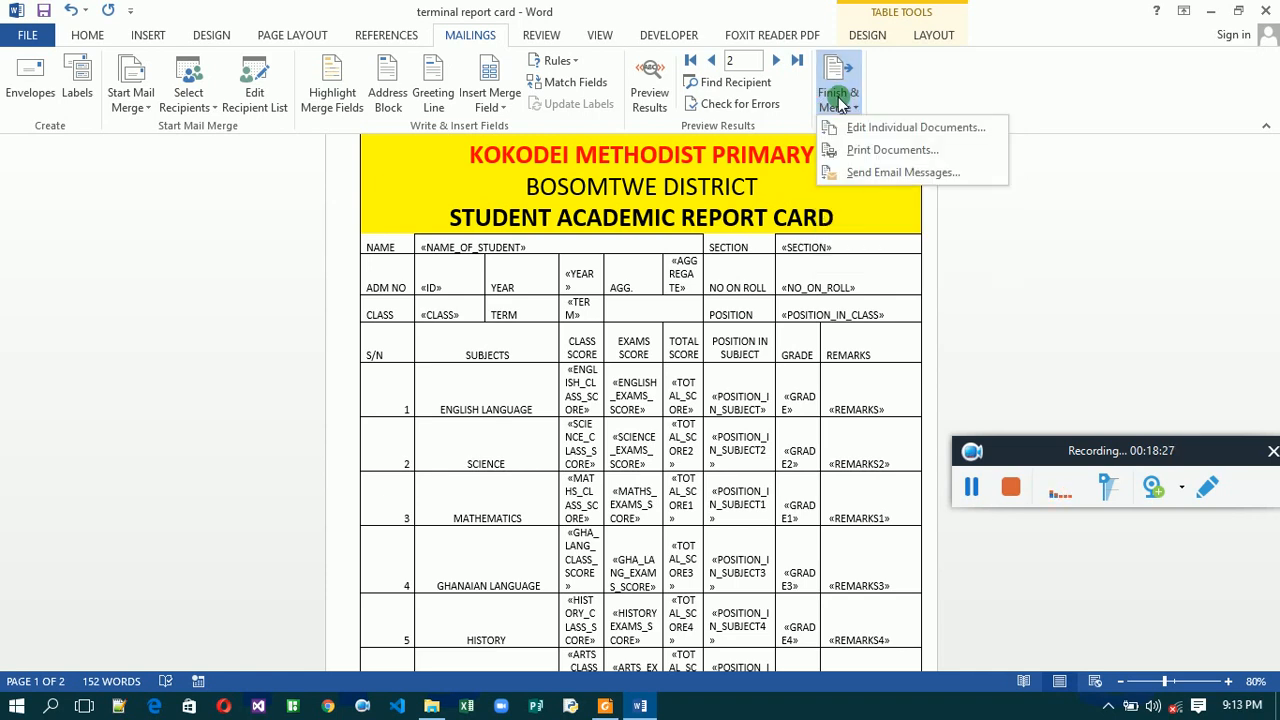
{"action": "left_click", "coordinate": [885, 130]}
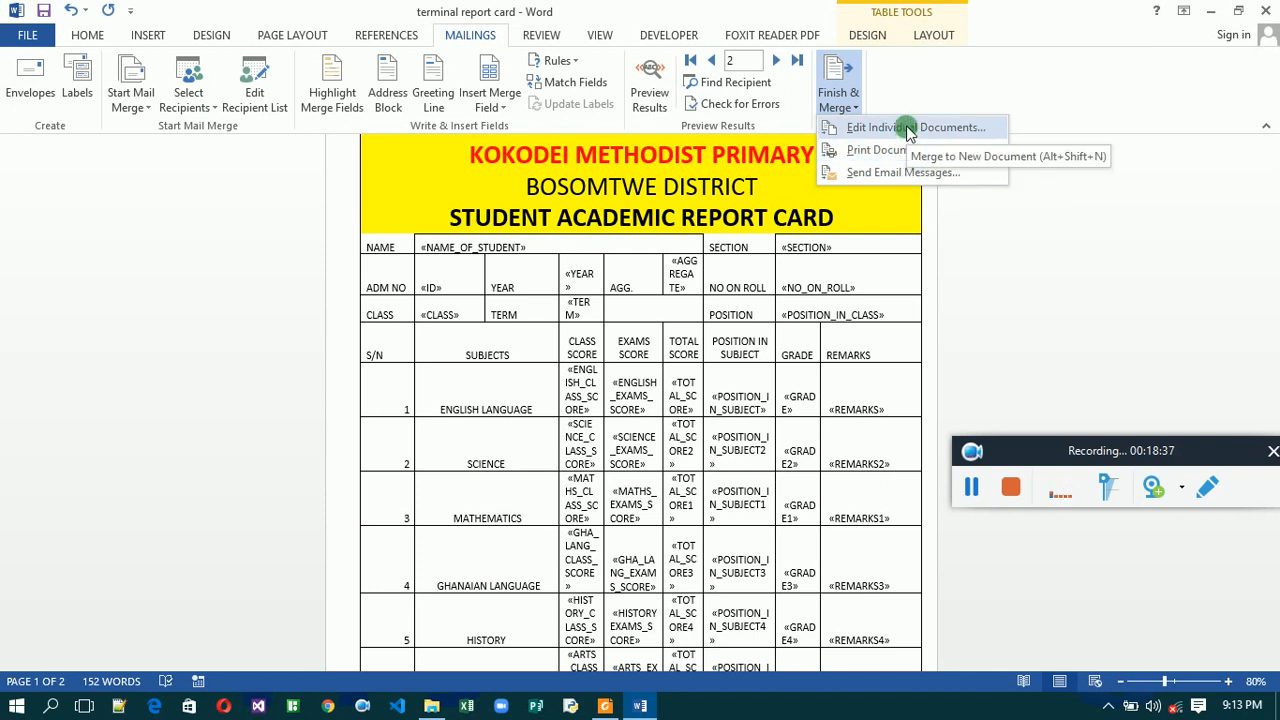
{"action": "left_click", "coordinate": [908, 134]}
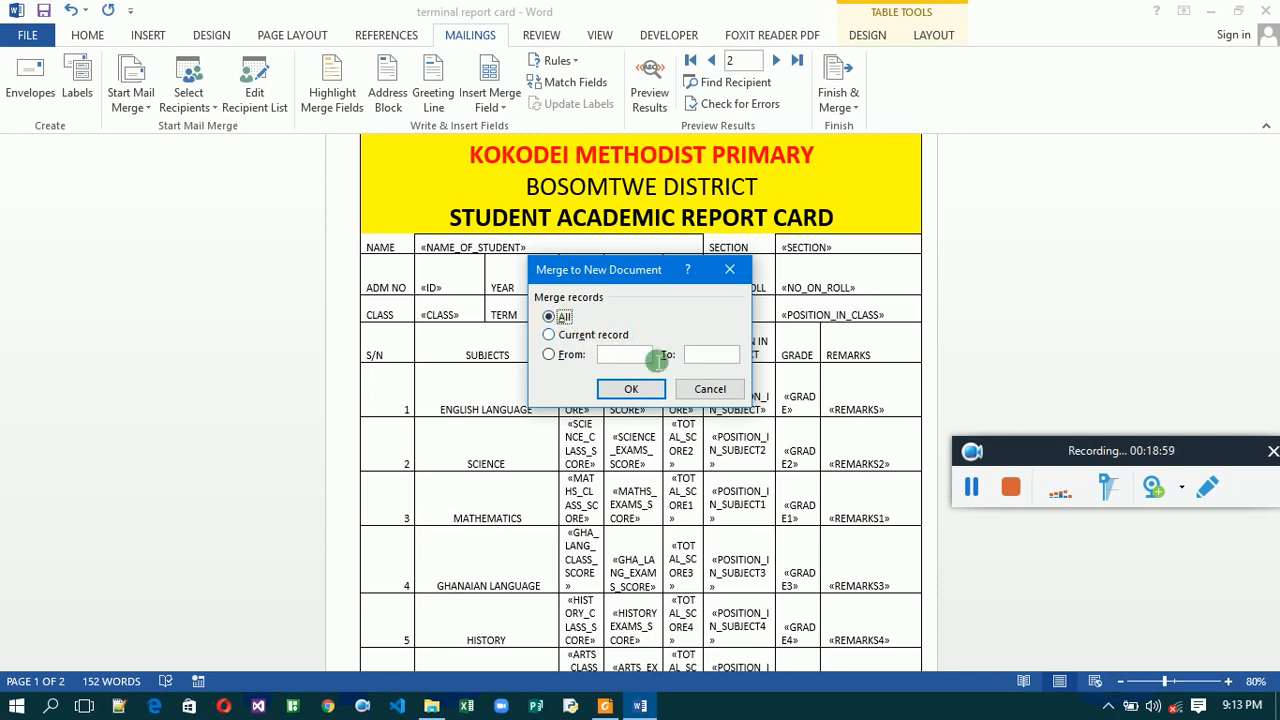
{"action": "left_click", "coordinate": [631, 389]}
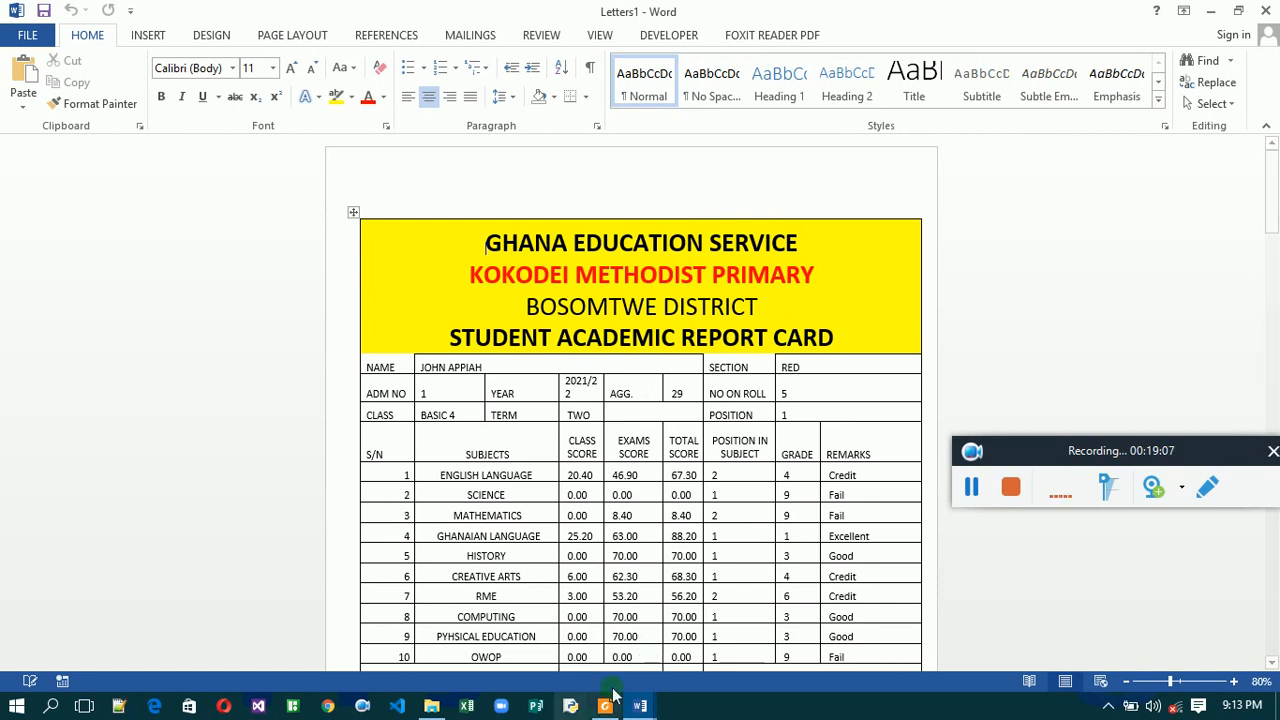
Switch to the merged Letters1 document and review the individual report cards from the first page through the last.
{"action": "mouse_move", "coordinate": [638, 708]}
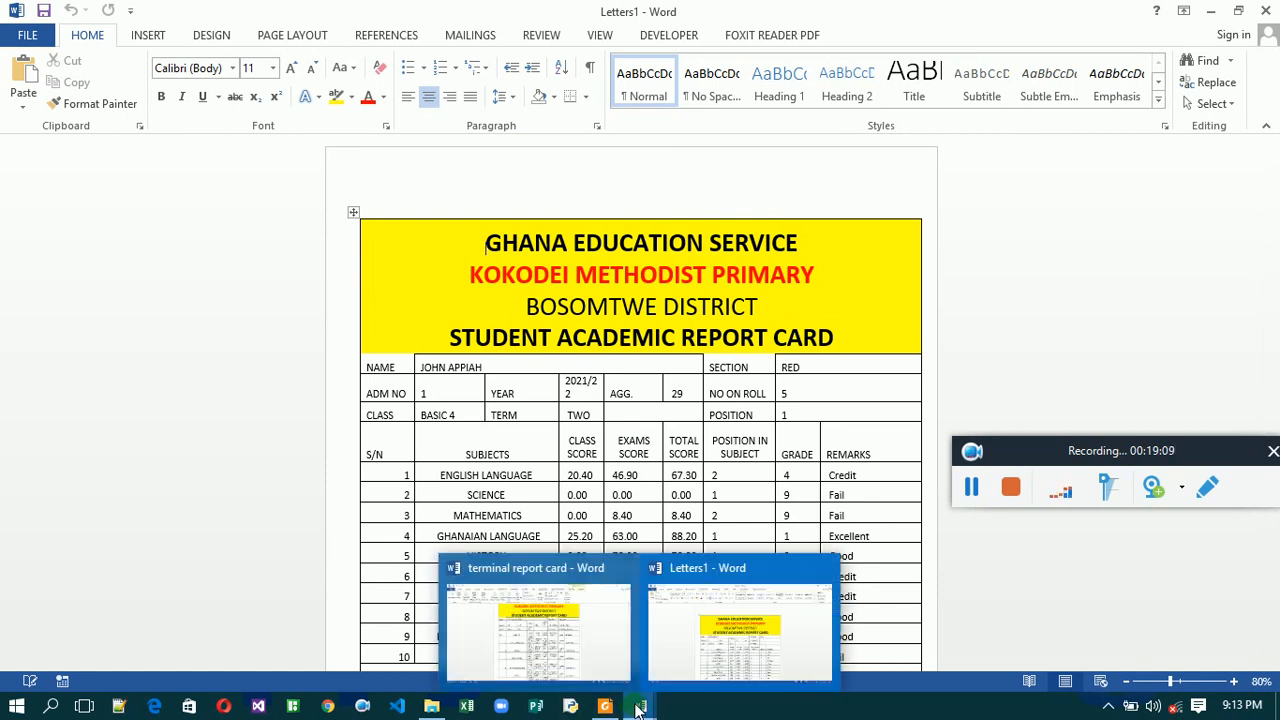
{"action": "left_click", "coordinate": [677, 638]}
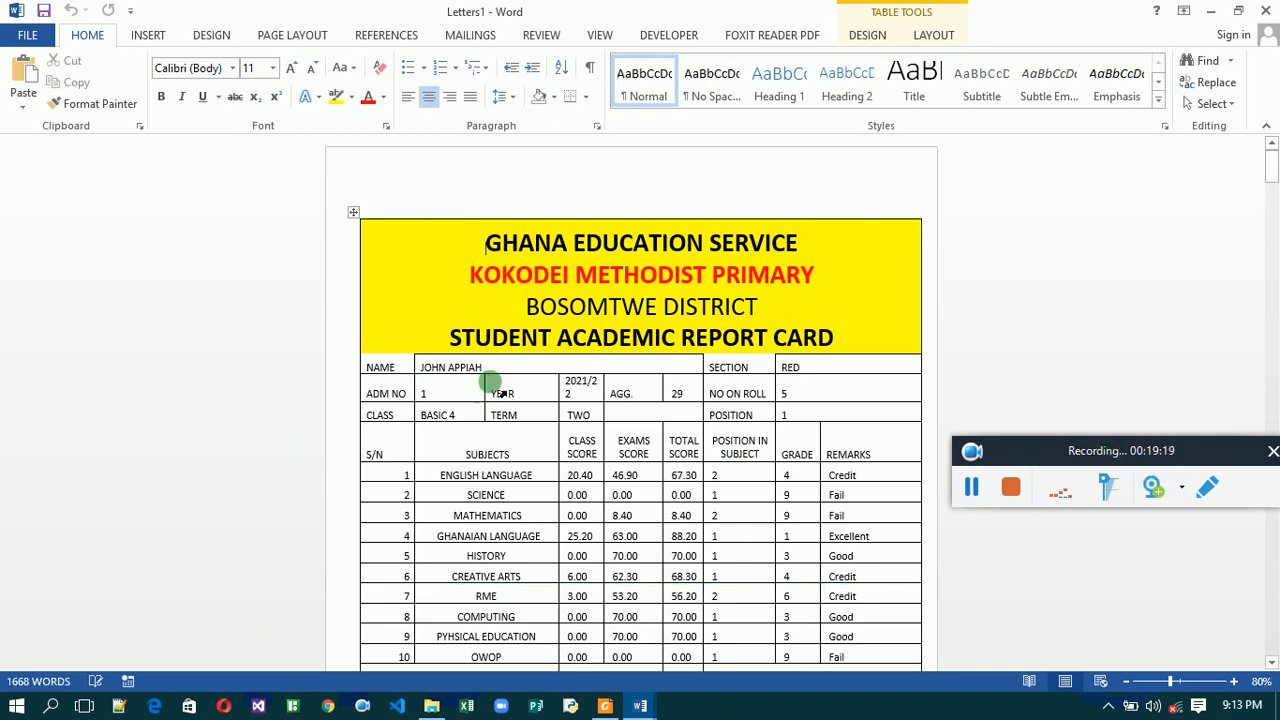
{"action": "left_click", "coordinate": [1272, 663]}
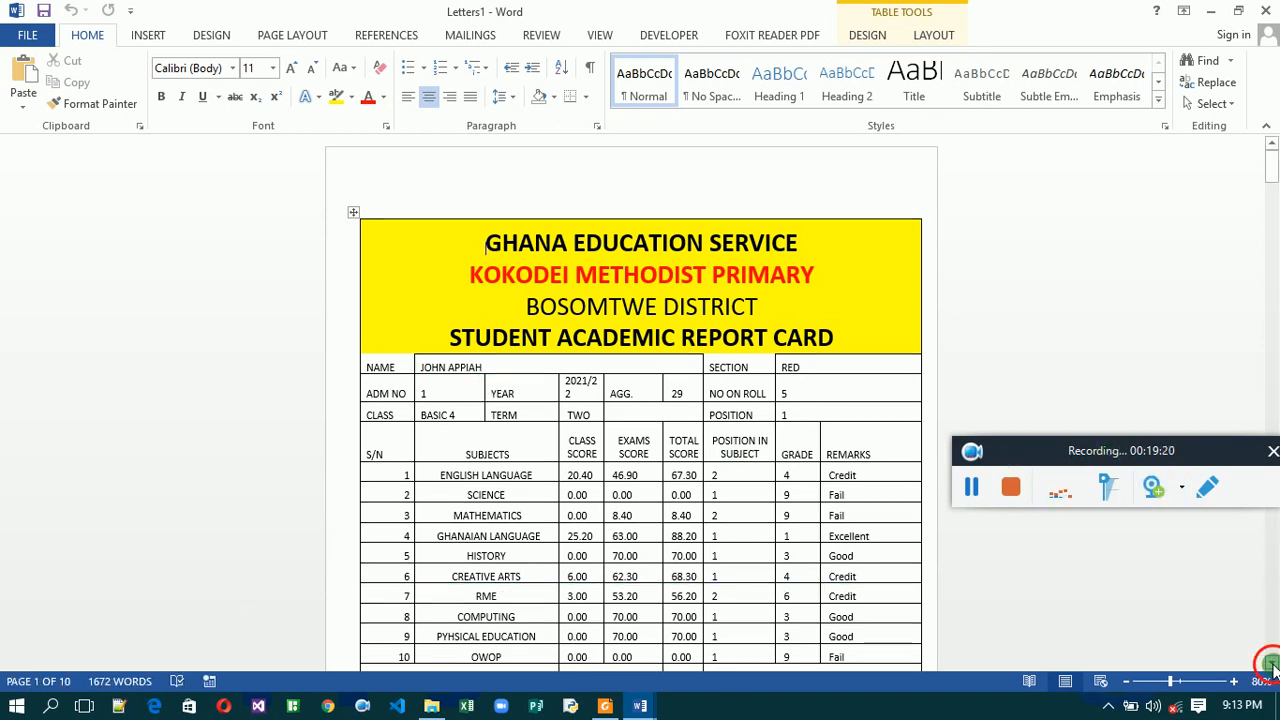
{"action": "left_click_drag", "start_coordinate": [1272, 663], "coordinate": [1272, 663]}
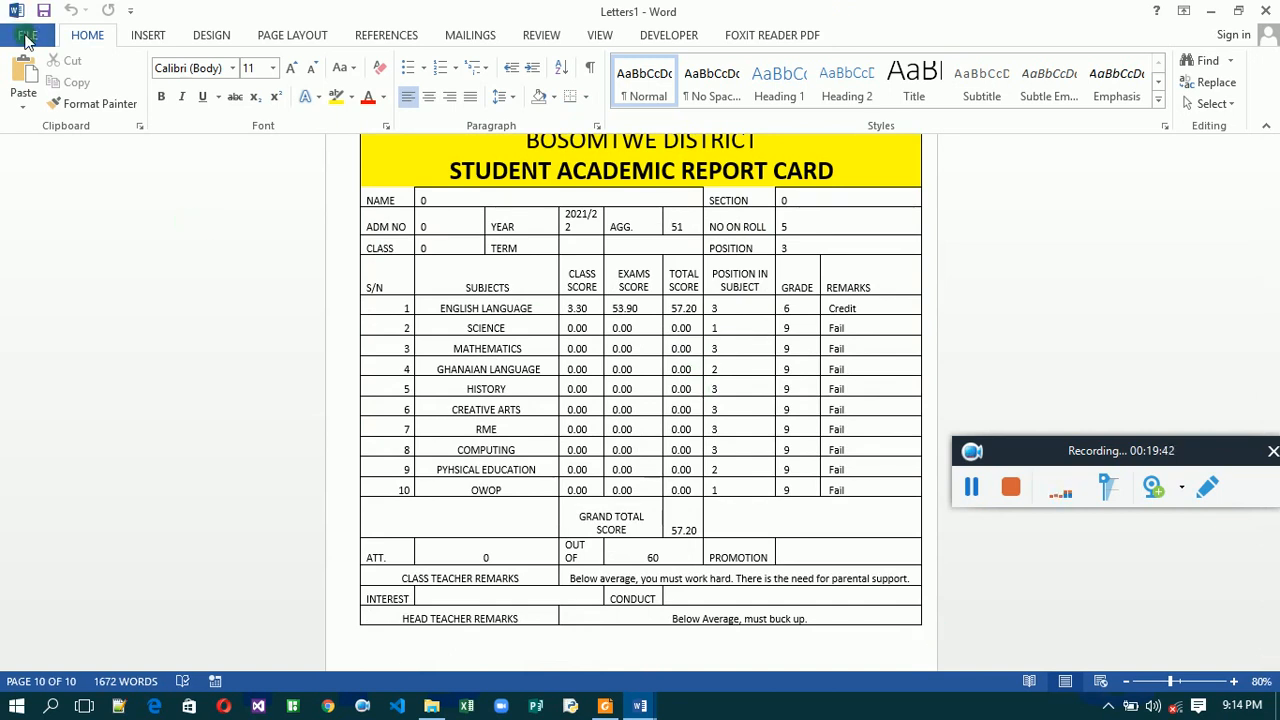
Examine the print settings and print preview of the merged report cards and return to the document without printing.
{"action": "left_click", "coordinate": [27, 38]}
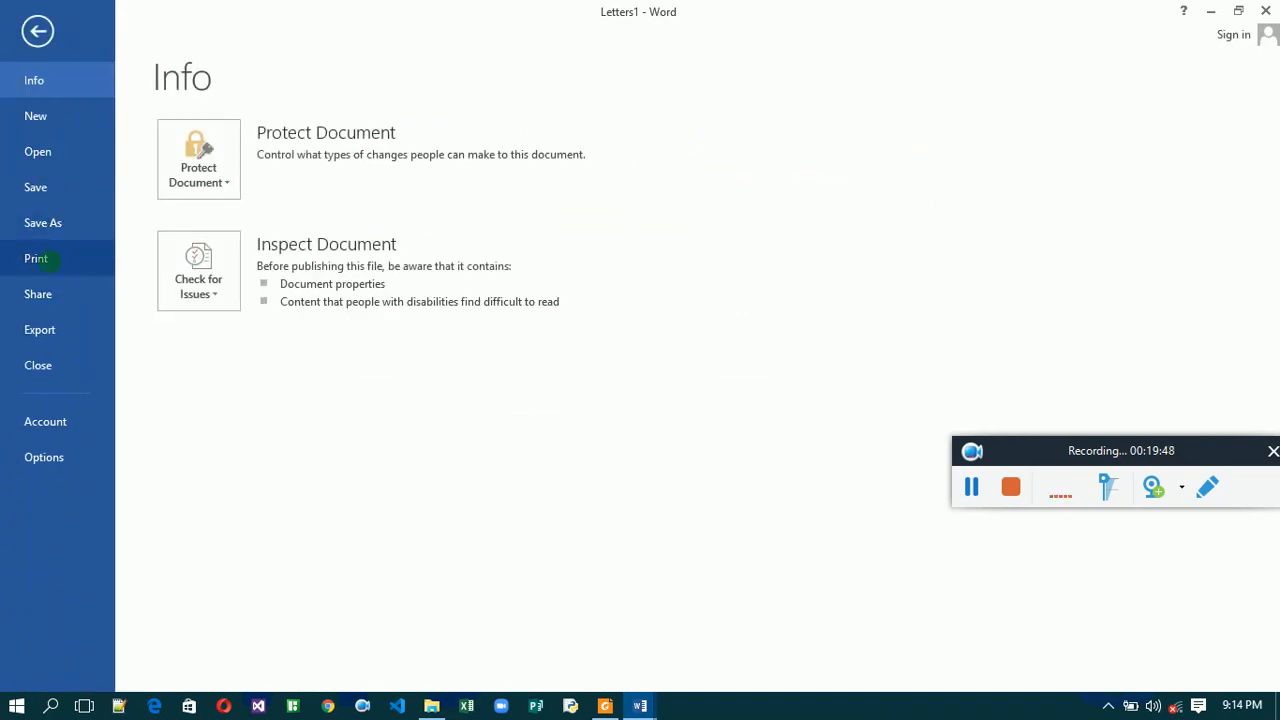
{"action": "left_click", "coordinate": [49, 261]}
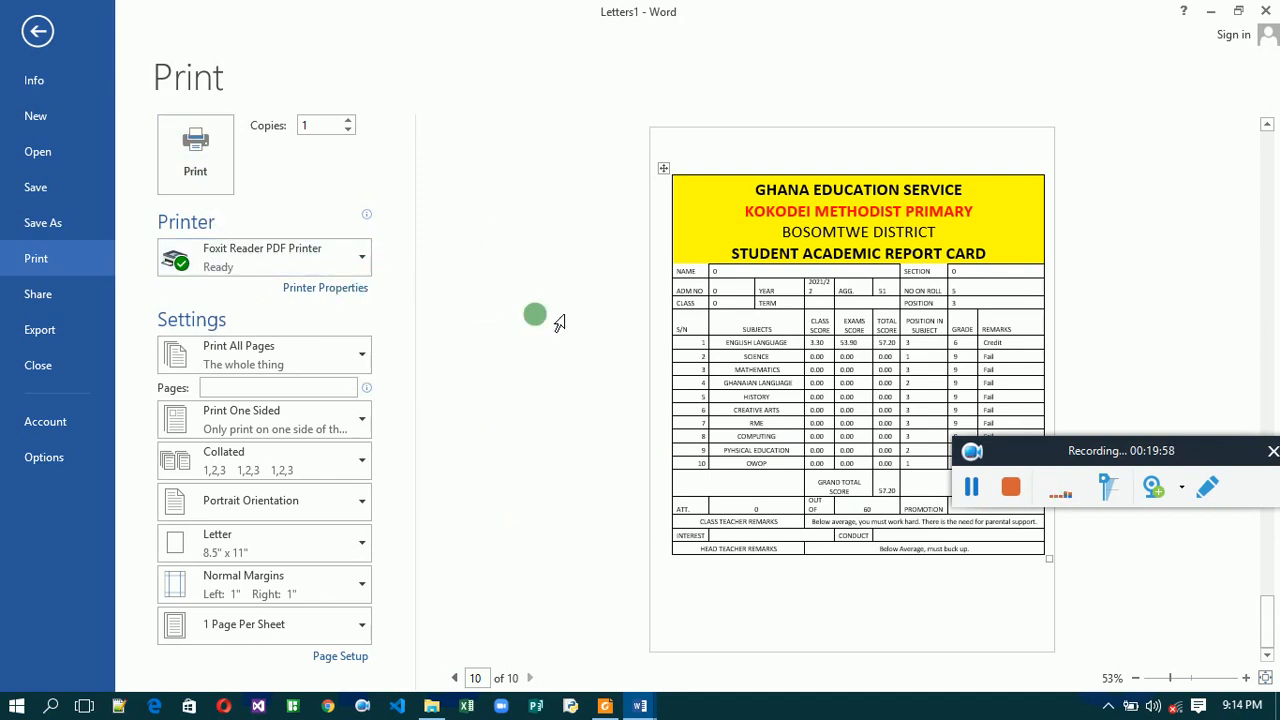
{"action": "left_click", "coordinate": [38, 33]}
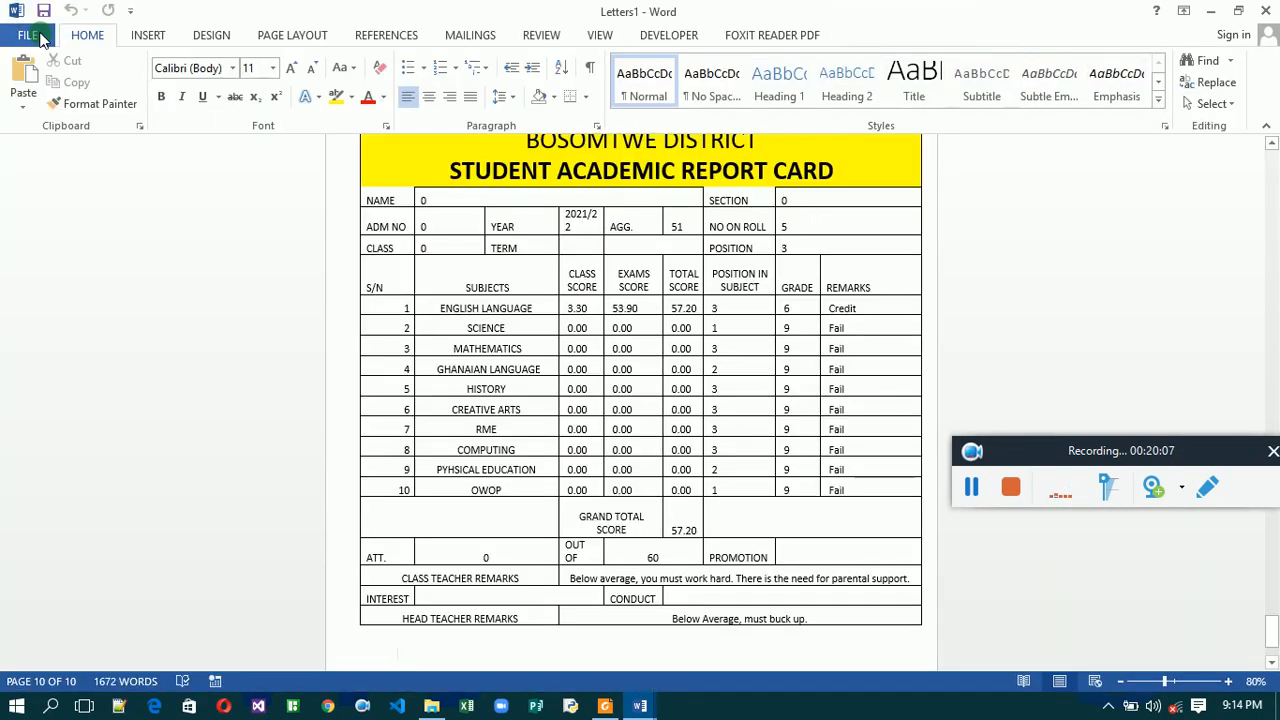